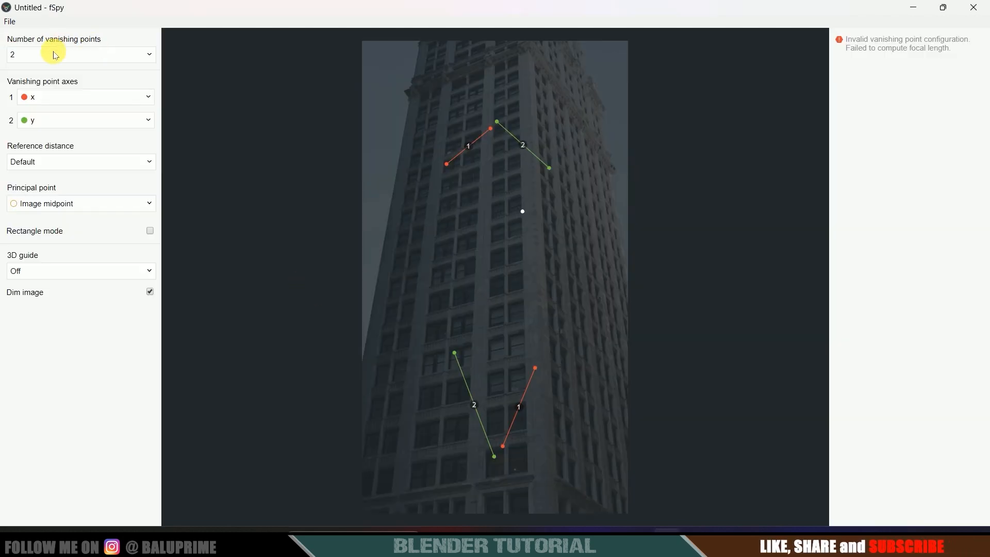
# Step: Assign the z axis to the second vanishing point
pyautogui.click(66, 121)
pyautogui.scroll(-1, 59, 209)
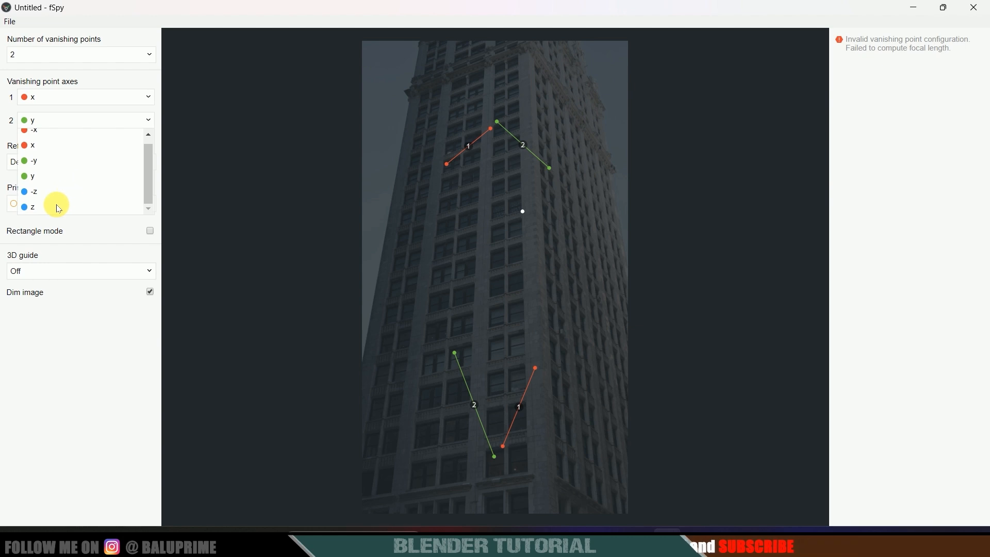
pyautogui.click(31, 208)
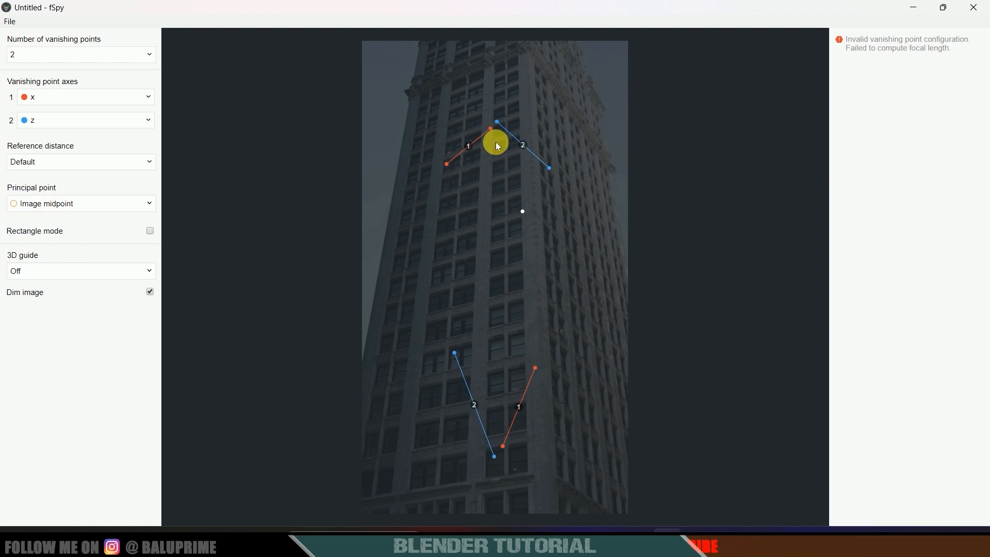
# Step: Align the two x-axis lines with the front facade's upper cornice and the lower horizontal ledge of the building
pyautogui.moveTo(492, 130); pyautogui.dragTo(520, 31)
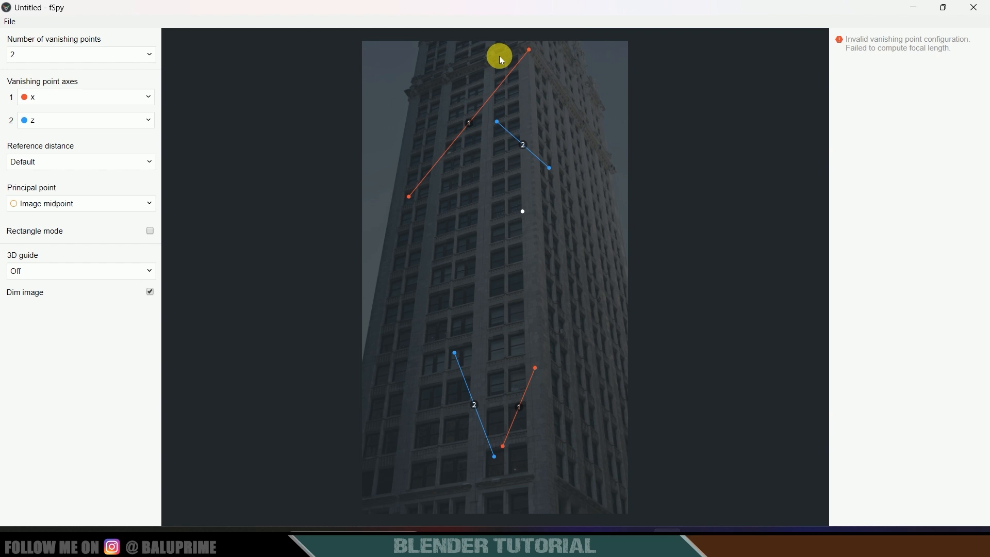
pyautogui.moveTo(409, 196); pyautogui.dragTo(474, 50)
pyautogui.moveTo(500, 444); pyautogui.dragTo(330, 513)
pyautogui.moveTo(535, 368); pyautogui.dragTo(536, 450)
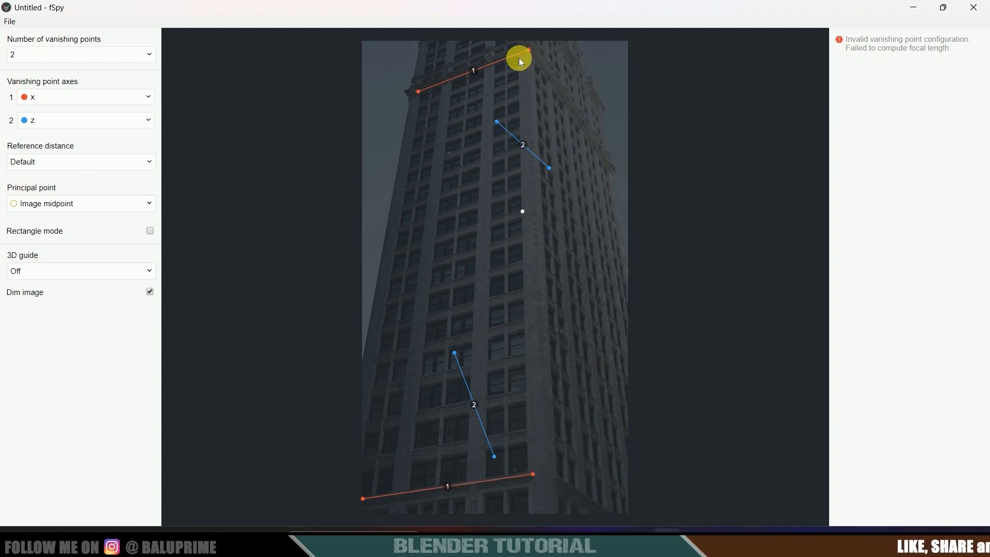
# Step: Align the two z-axis lines with the building's outer vertical edges and place the origin on the upper part of the front facade
pyautogui.moveTo(454, 353); pyautogui.dragTo(410, 102)
pyautogui.moveTo(494, 456); pyautogui.dragTo(366, 341)
pyautogui.moveTo(551, 168); pyautogui.dragTo(629, 265)
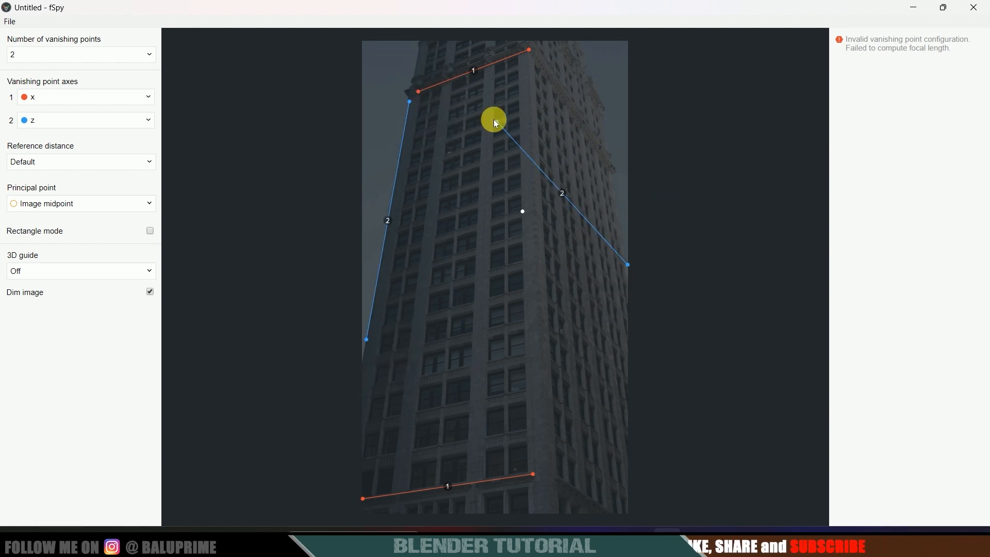
pyautogui.moveTo(497, 124); pyautogui.dragTo(605, 124)
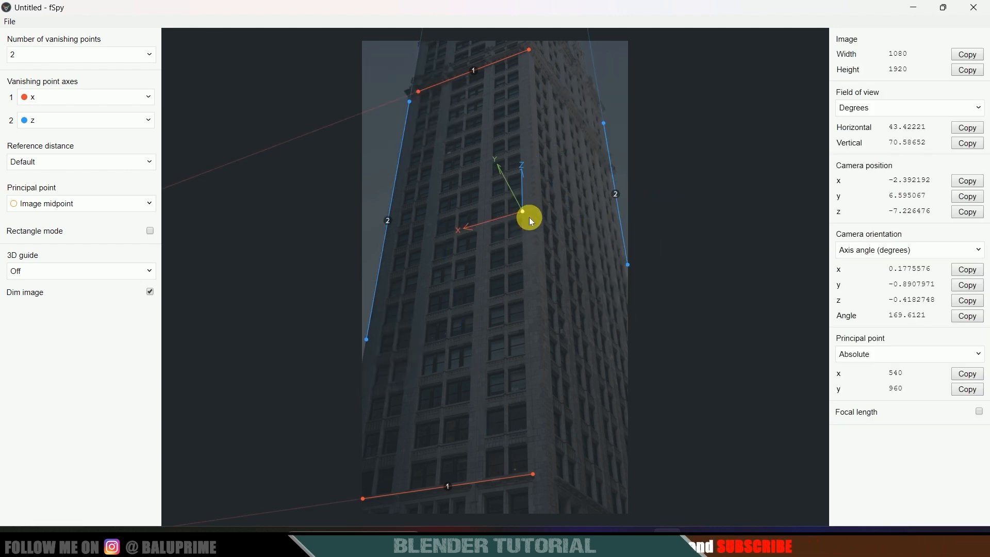
pyautogui.moveTo(389, 246); pyautogui.dragTo(527, 143)
pyautogui.moveTo(493, 179); pyautogui.dragTo(461, 227)
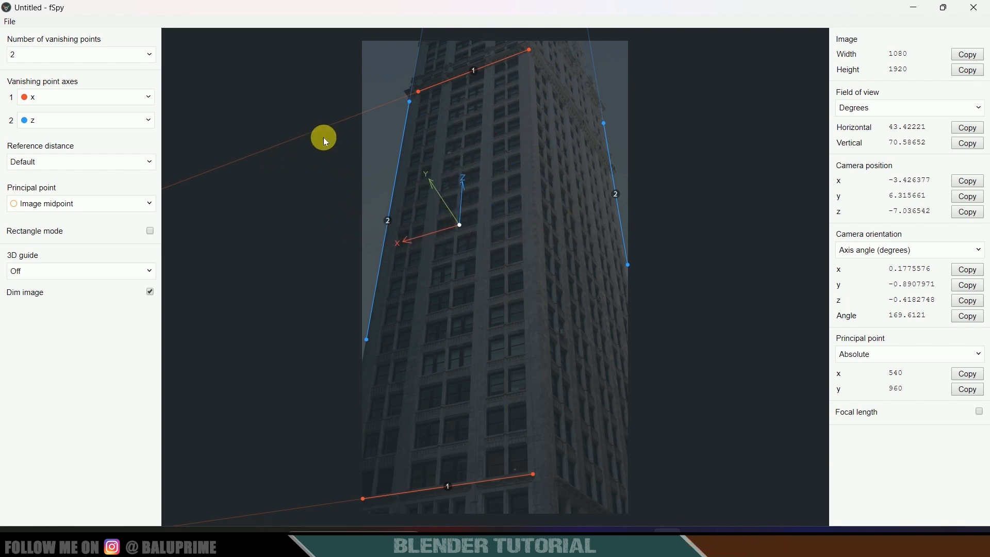
# Step: Save the camera-matching project as 7777.fspy in the Bubbles and cream folder
pyautogui.click(10, 24)
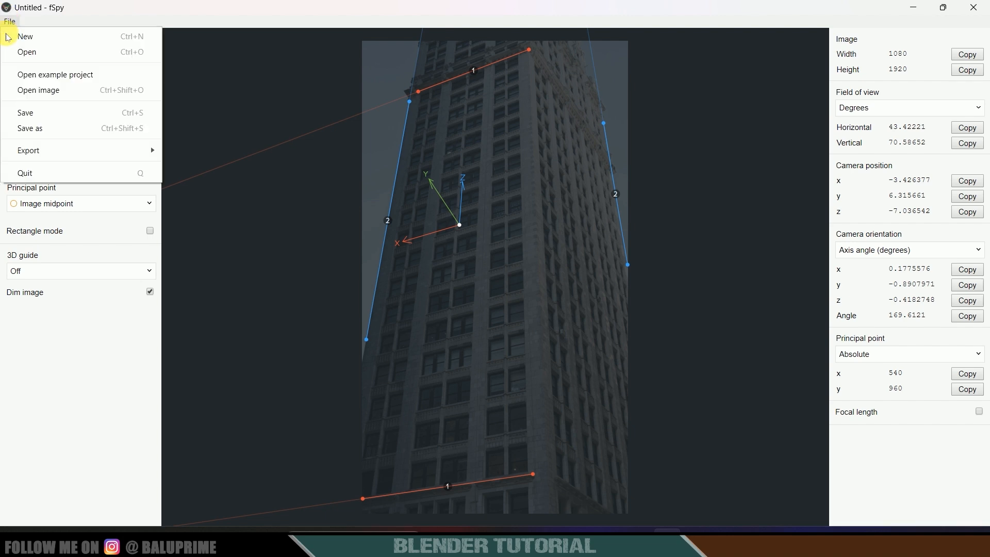
pyautogui.click(26, 111)
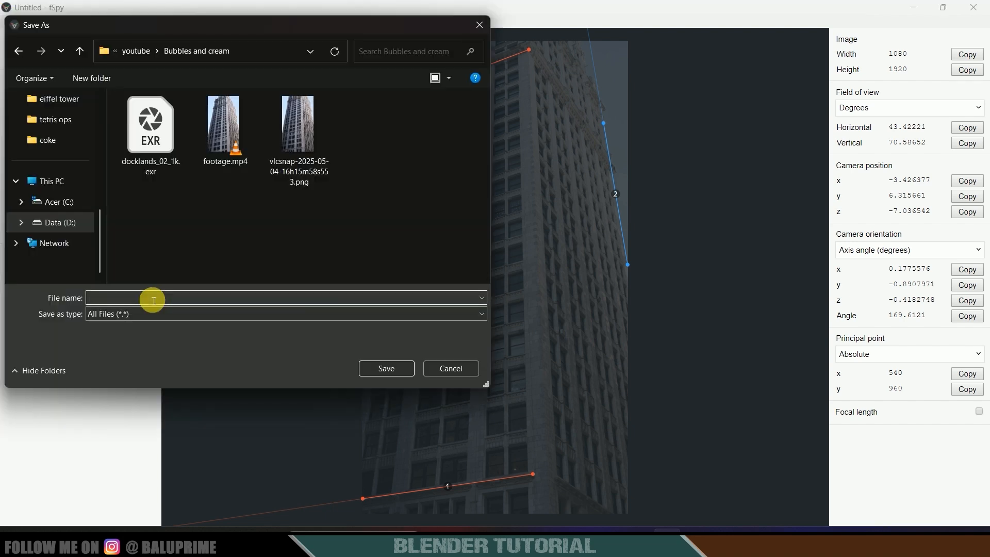
pyautogui.click(362, 367)
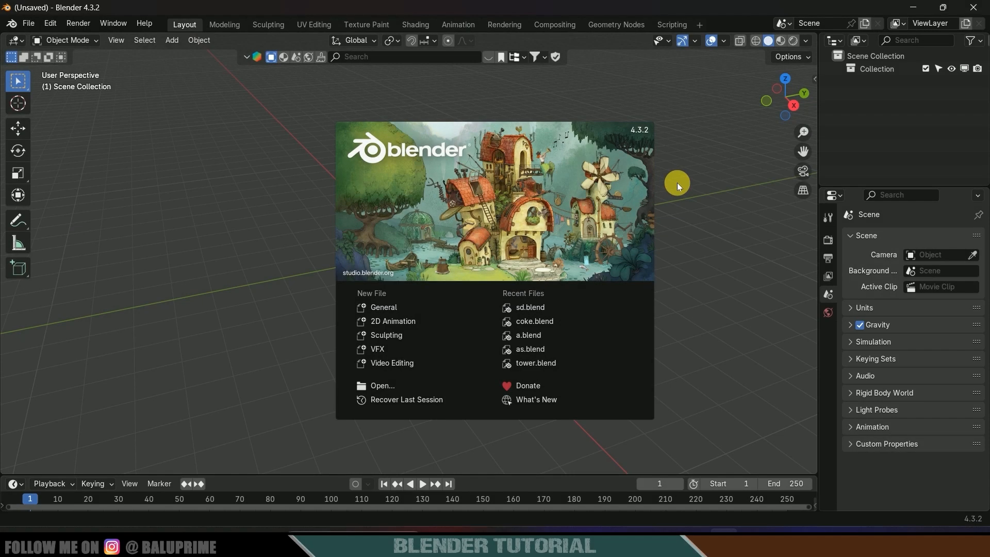
# Step: Switch to Blender and import the fSpy project 7777.fspy into the empty scene
pyautogui.click(695, 220)
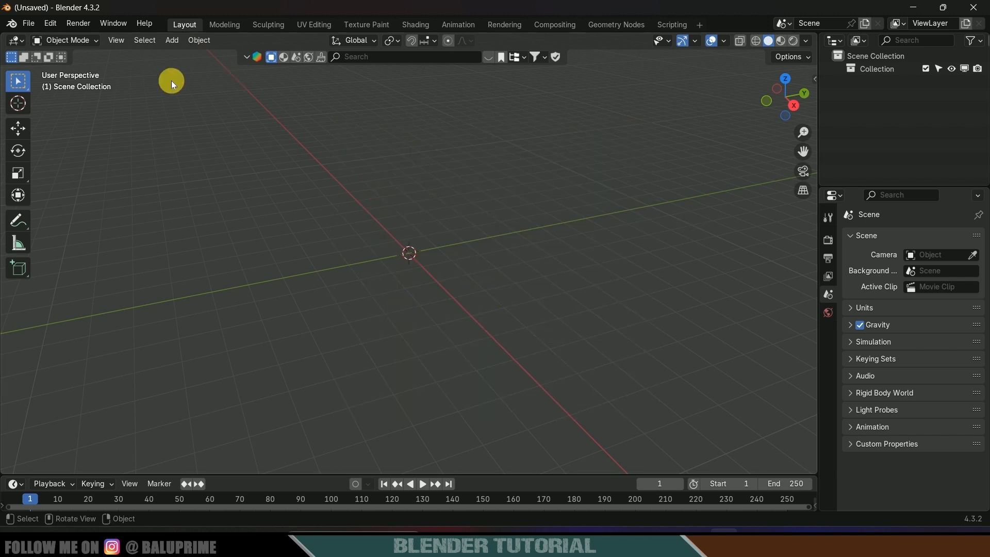
pyautogui.click(31, 24)
pyautogui.moveTo(75, 204)
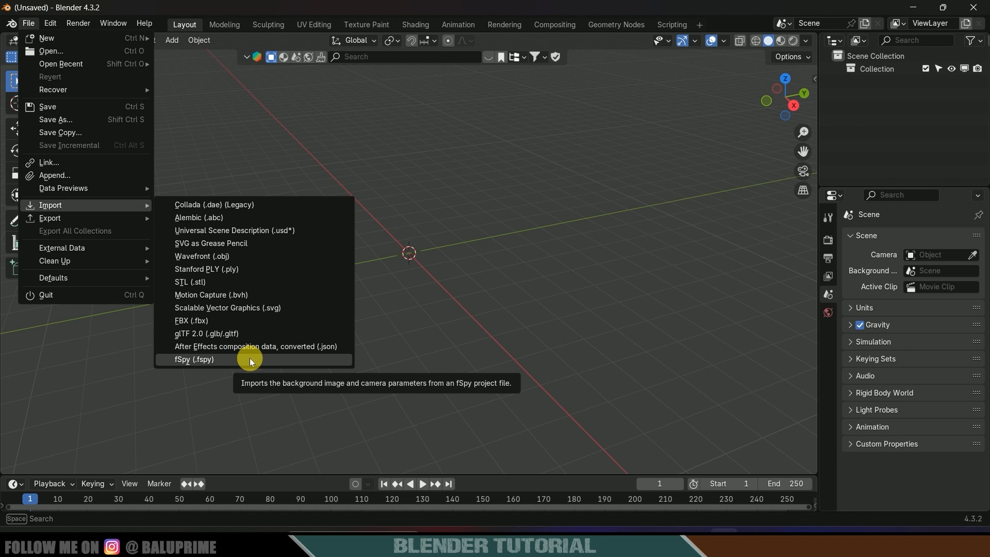
pyautogui.click(212, 359)
pyautogui.click(335, 172)
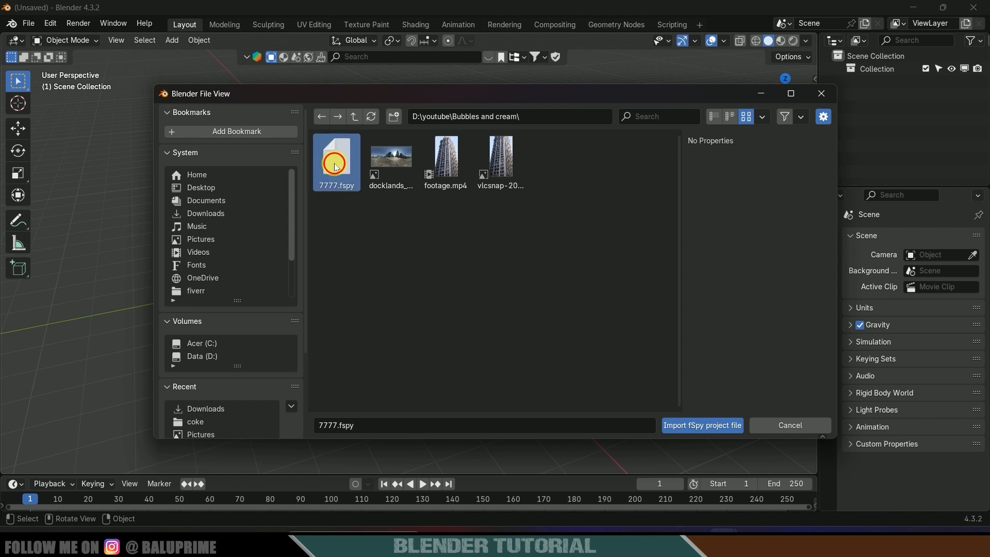
pyautogui.click(693, 425)
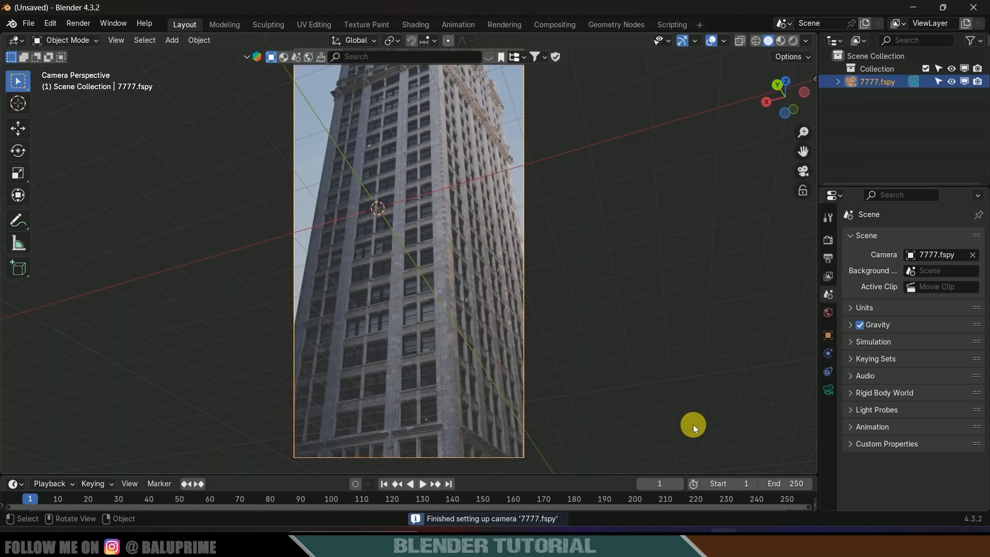
# Step: Replace the camera's background image with the movie clip footage.mp4 and set its opacity to 1.000
pyautogui.scroll(-3, 546, 234)
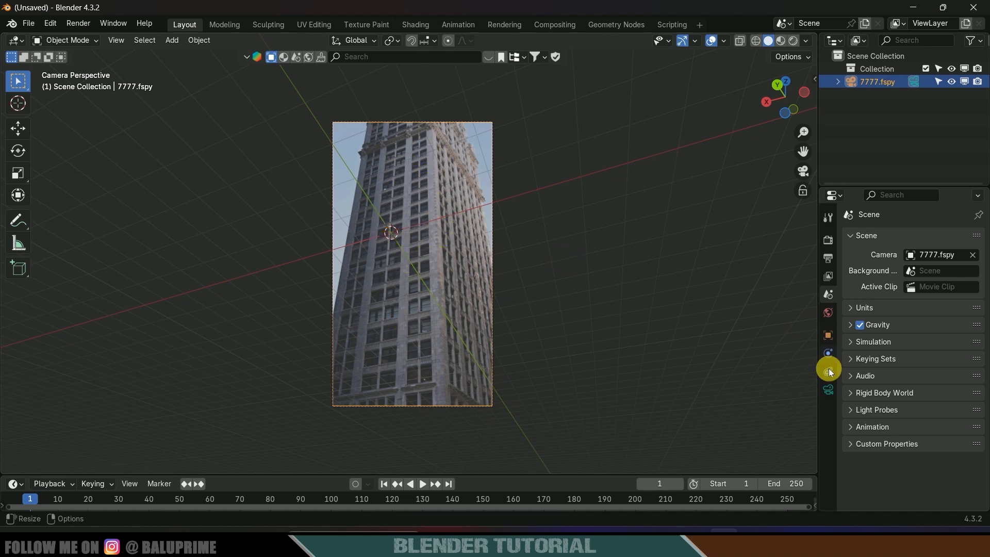
pyautogui.click(829, 390)
pyautogui.scroll(-5, 919, 424)
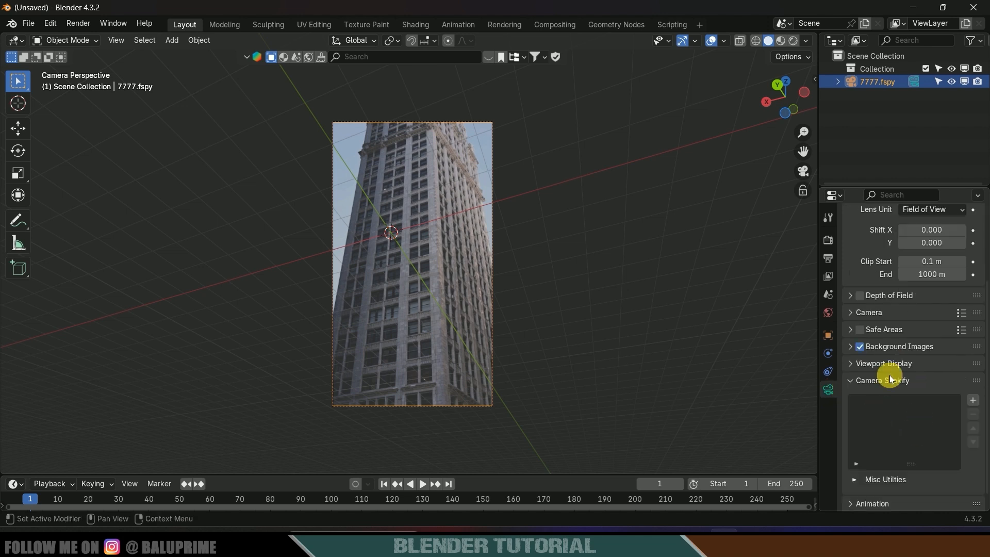
pyautogui.click(851, 347)
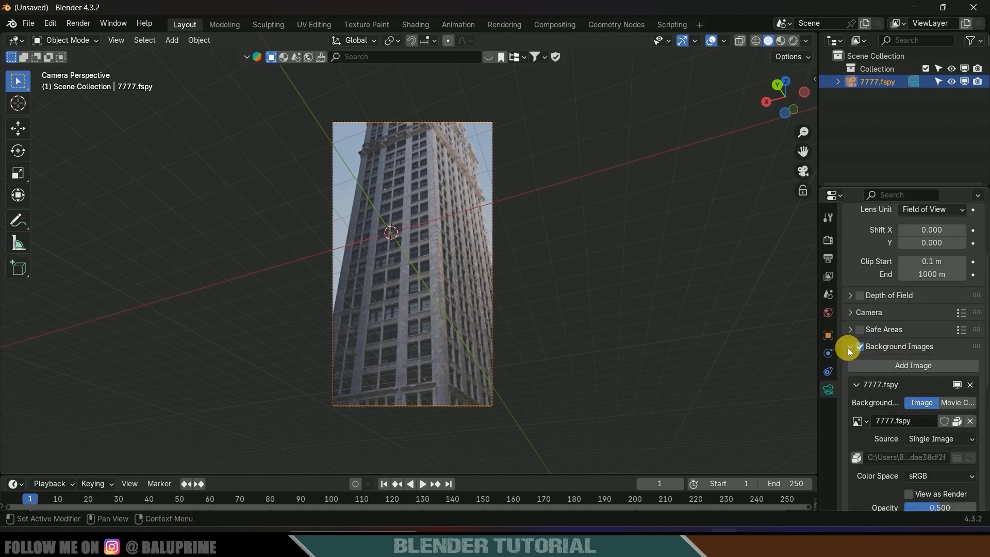
pyautogui.scroll(-4, 871, 381)
pyautogui.click(948, 326)
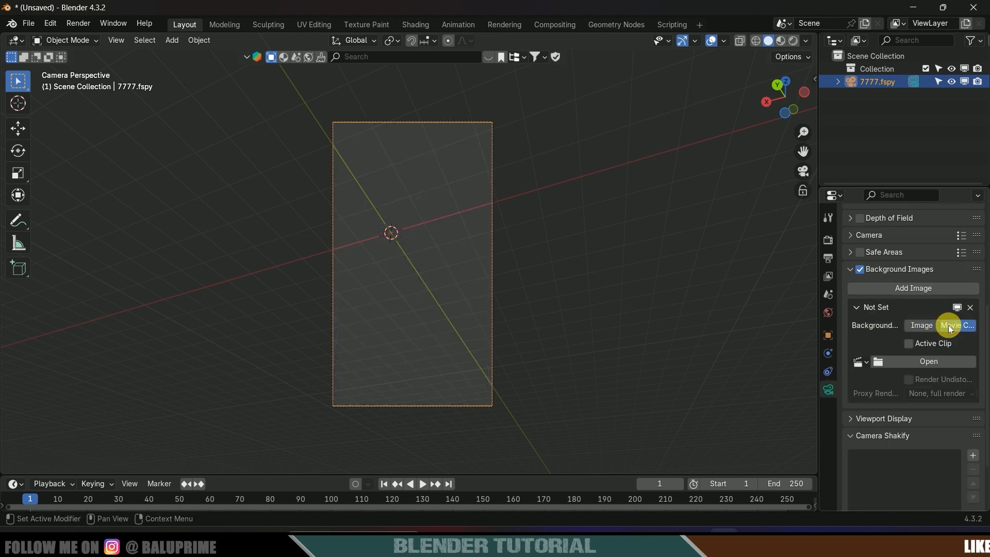
pyautogui.click(917, 362)
pyautogui.click(384, 161)
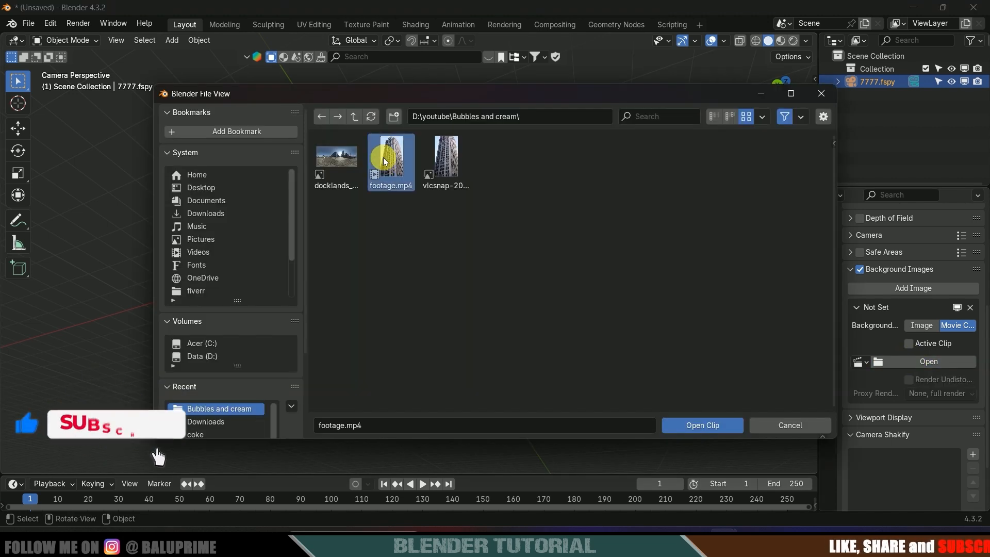
pyautogui.click(707, 427)
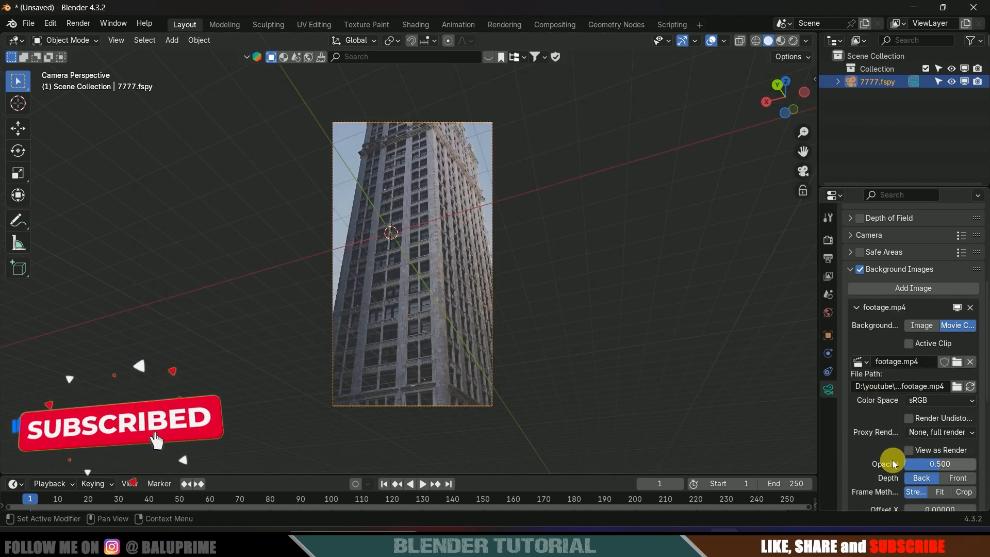
pyautogui.scroll(-2, 896, 454)
pyautogui.moveTo(922, 412); pyautogui.dragTo(967, 411)
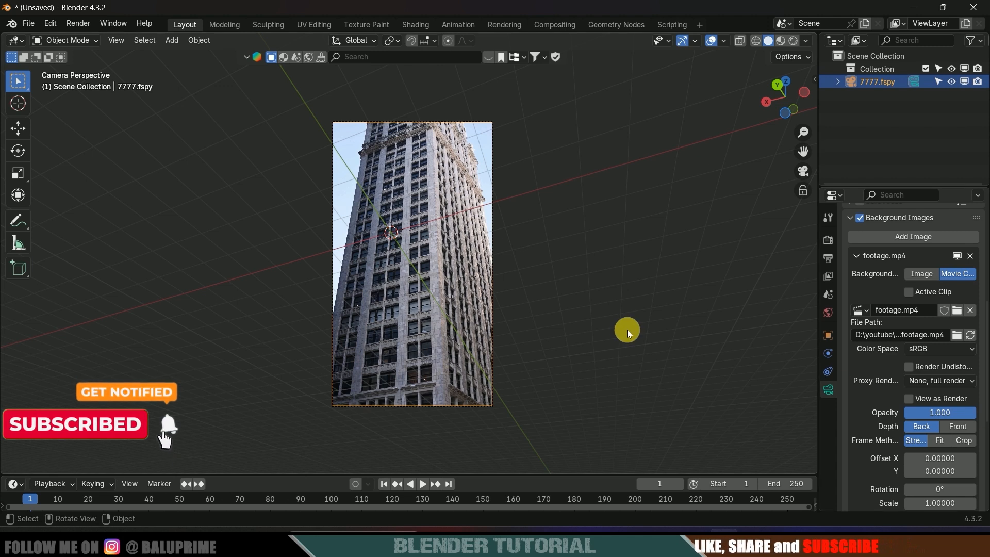
# Step: Add a cube and move it along the X axis to about -0.66 m, over the building's facade
pyautogui.scroll(-2, 609, 315)
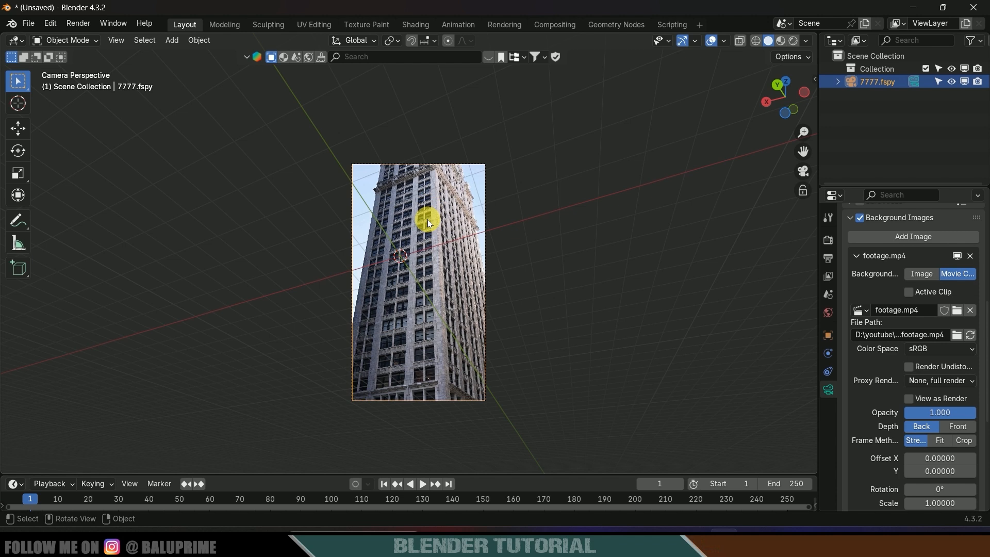
pyautogui.hotkey('shift', 'a')
pyautogui.moveTo(385, 64)
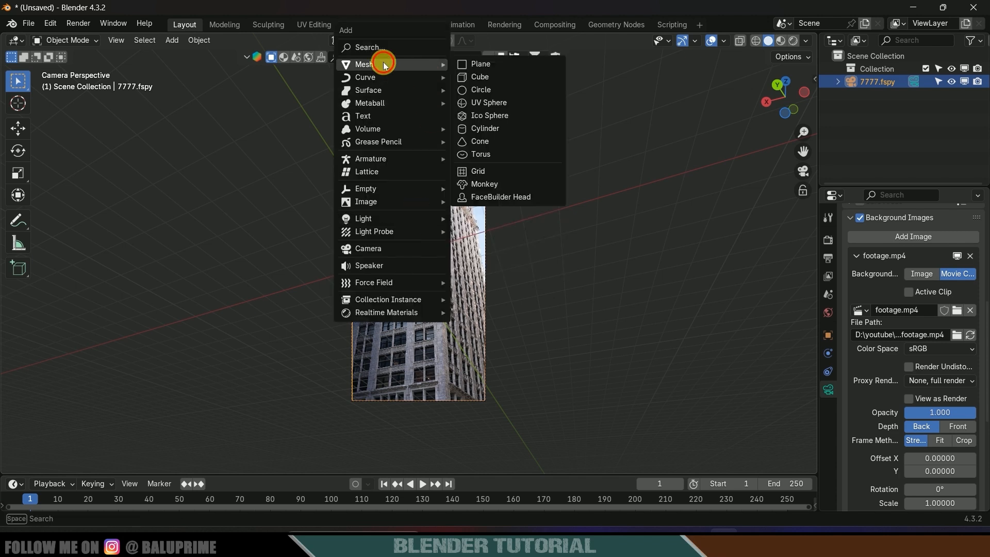
pyautogui.click(478, 75)
pyautogui.scroll(2, 463, 229)
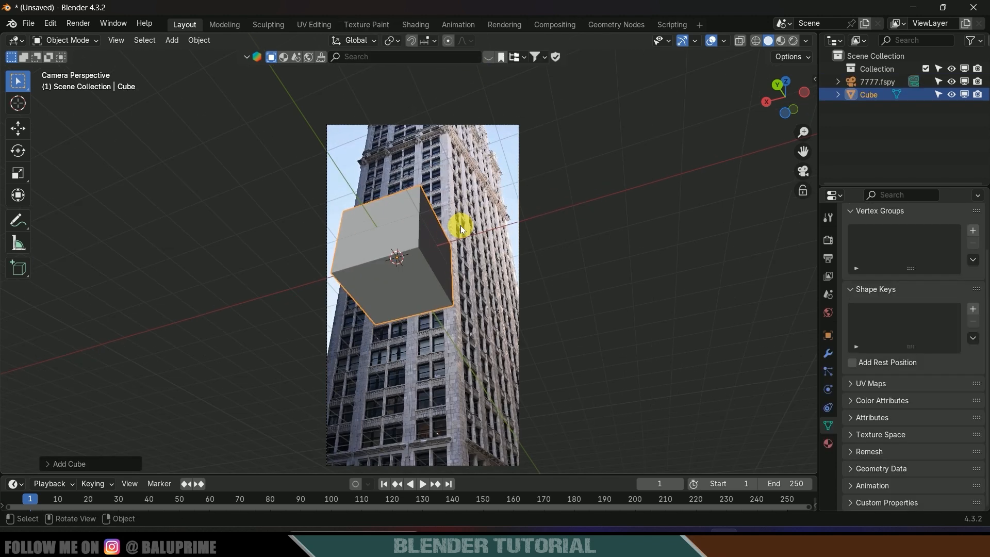
pyautogui.click(18, 128)
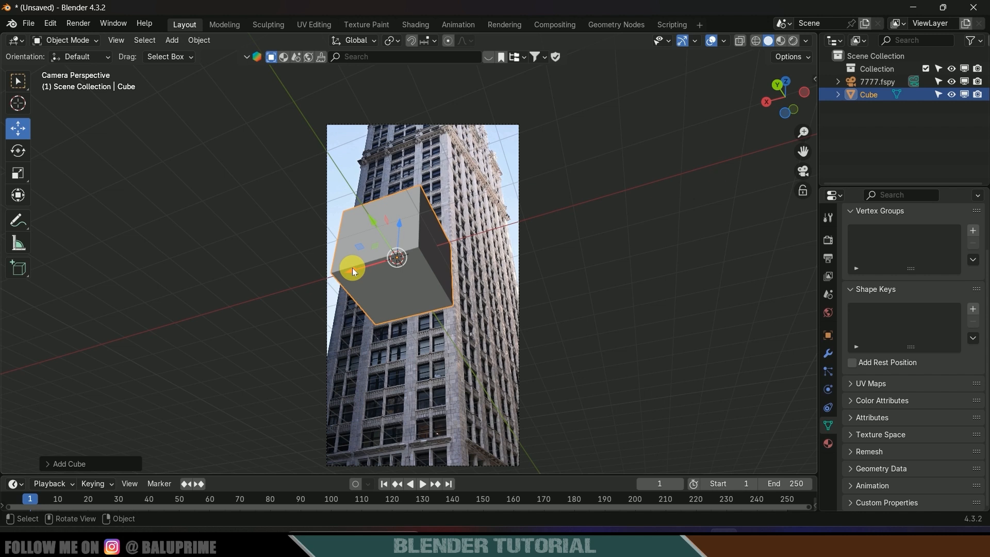
pyautogui.moveTo(354, 272); pyautogui.dragTo(390, 260)
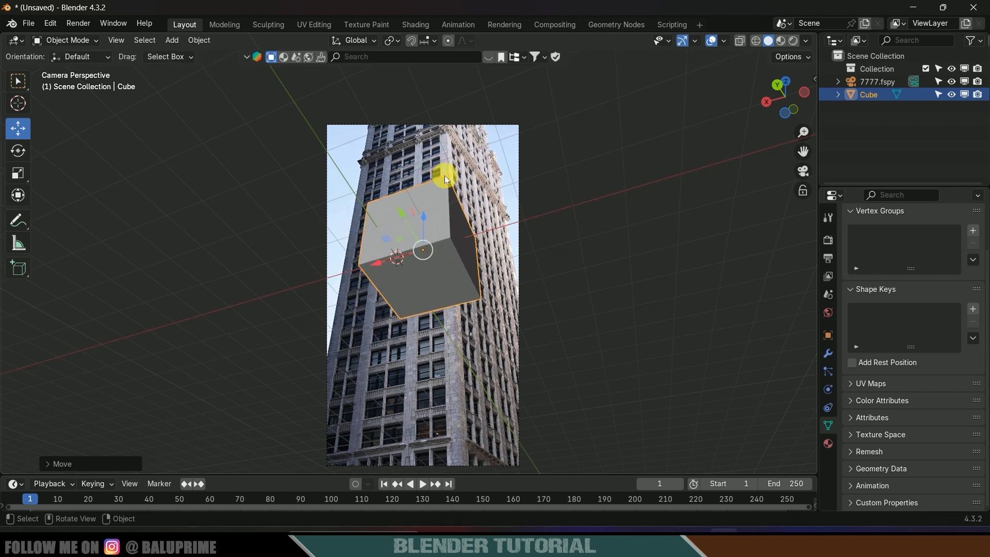
# Step: Pull the cube's bottom face down along Z so the block is about 5.05 m tall
pyautogui.press('Tab')
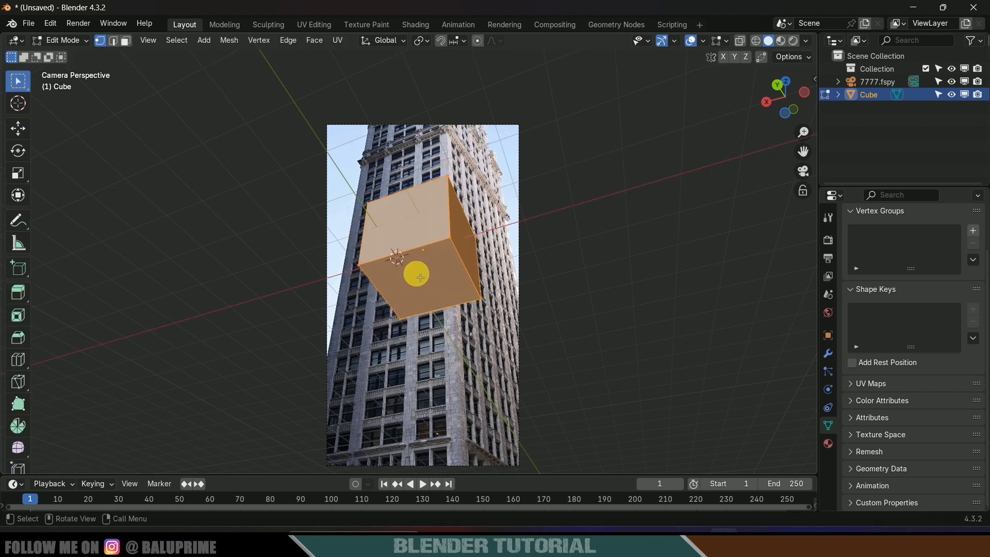
pyautogui.click(125, 41)
pyautogui.click(426, 291)
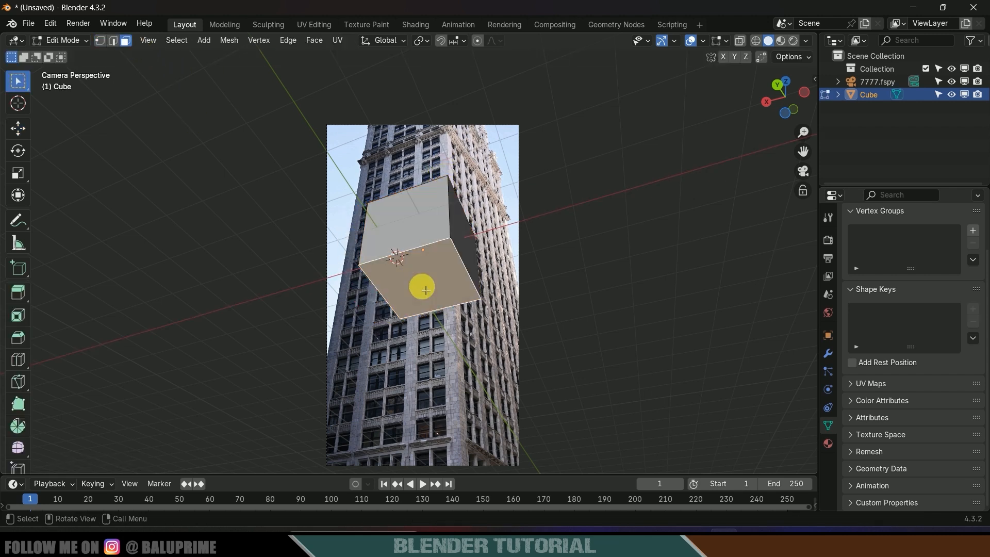
pyautogui.click(17, 127)
pyautogui.moveTo(440, 254); pyautogui.dragTo(424, 379)
pyautogui.press('Tab')
# Step: Play the footage to compare the block with the moving building, and return to frame 1
pyautogui.scroll(-2, 454, 299)
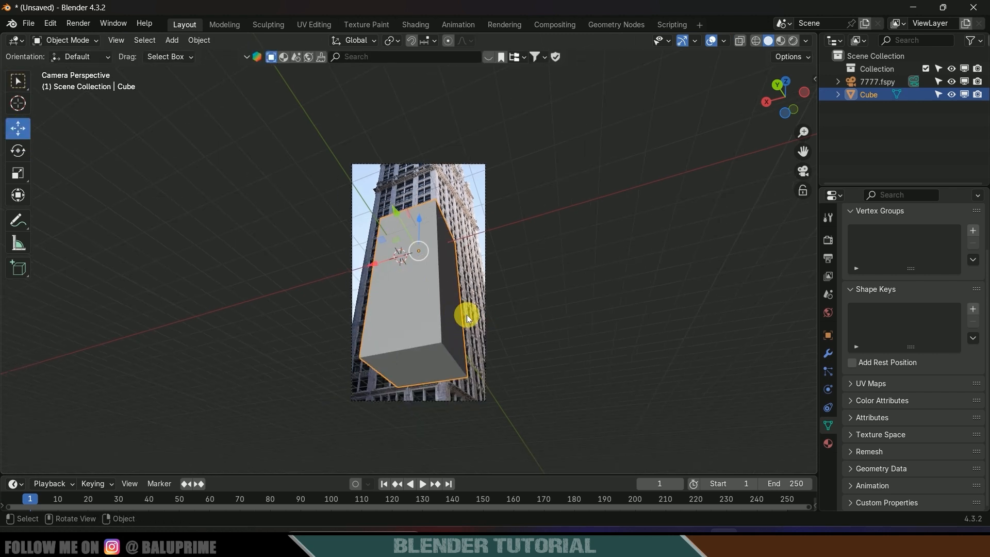
pyautogui.scroll(3, 516, 291)
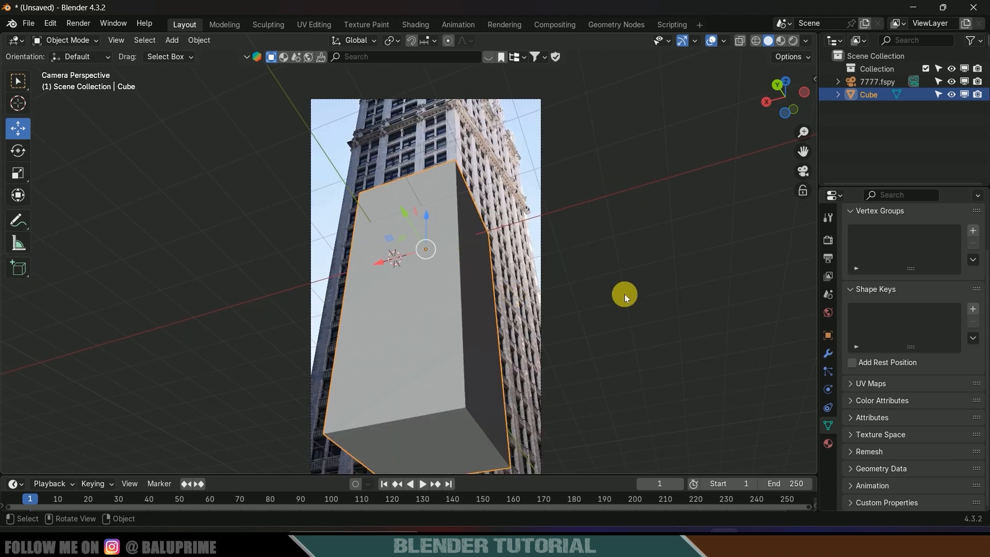
pyautogui.scroll(-1, 463, 239)
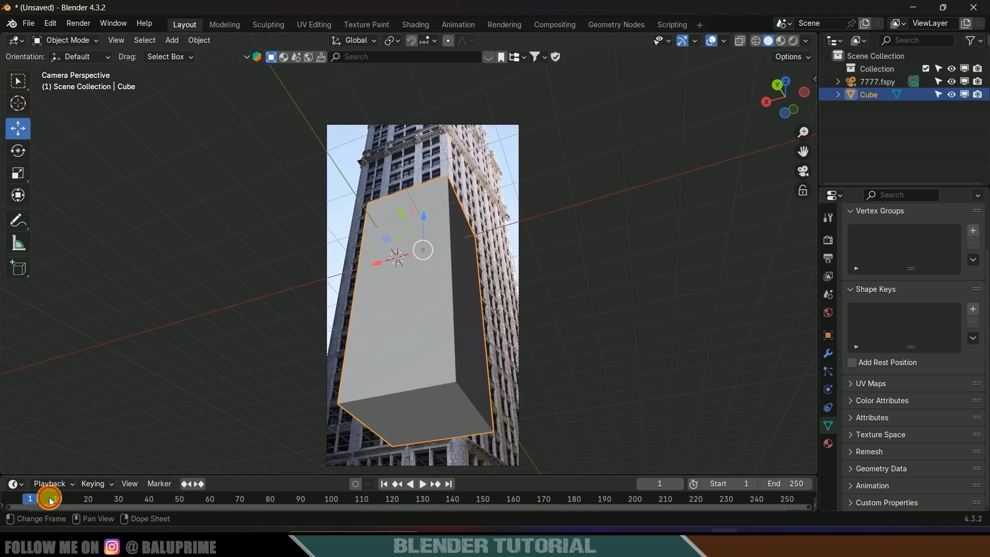
pyautogui.click(423, 484)
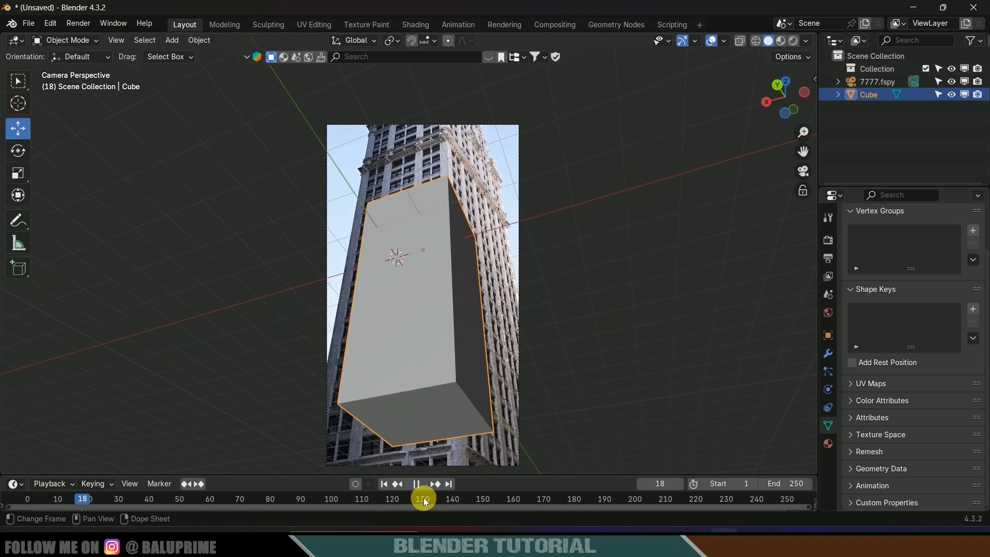
pyautogui.click(398, 485)
pyautogui.click(387, 484)
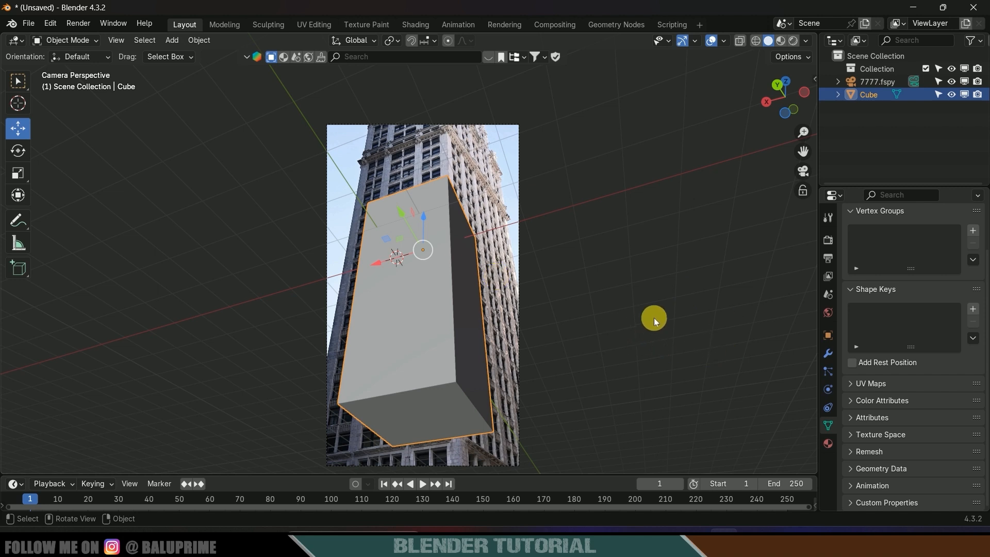
# Step: Create a new GeoTracker for the cube and the 7777.fspy camera and load footage.mp4 as its clip
pyautogui.press('n')
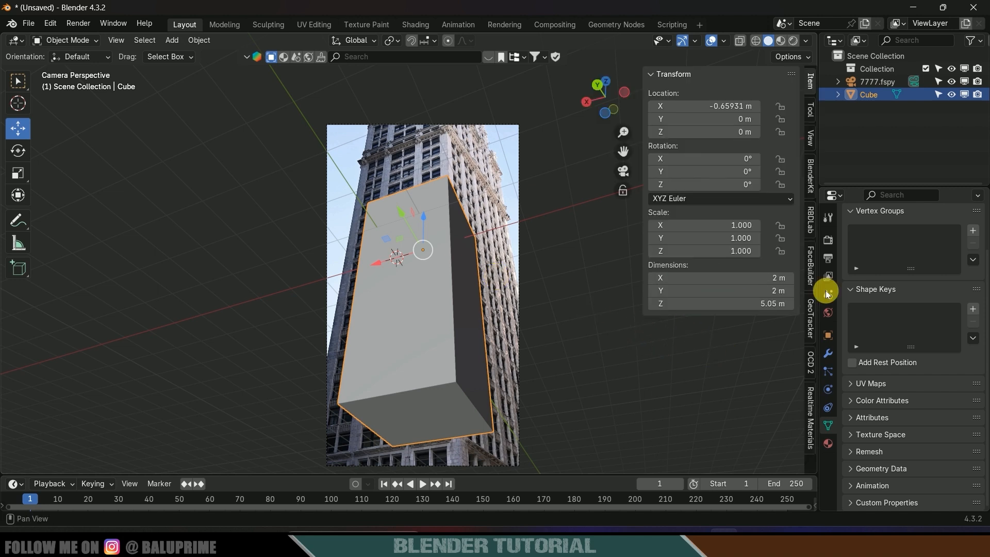
pyautogui.click(810, 322)
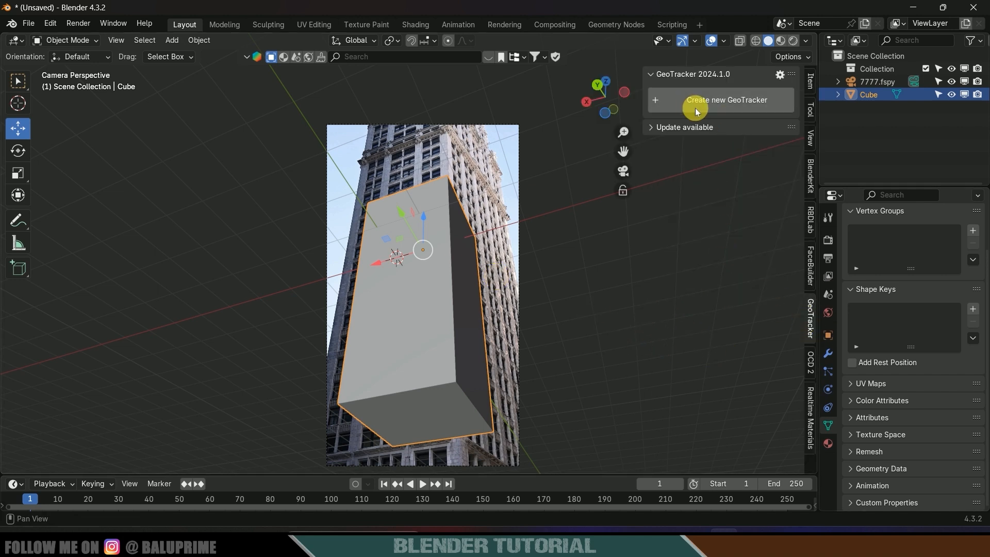
pyautogui.click(715, 102)
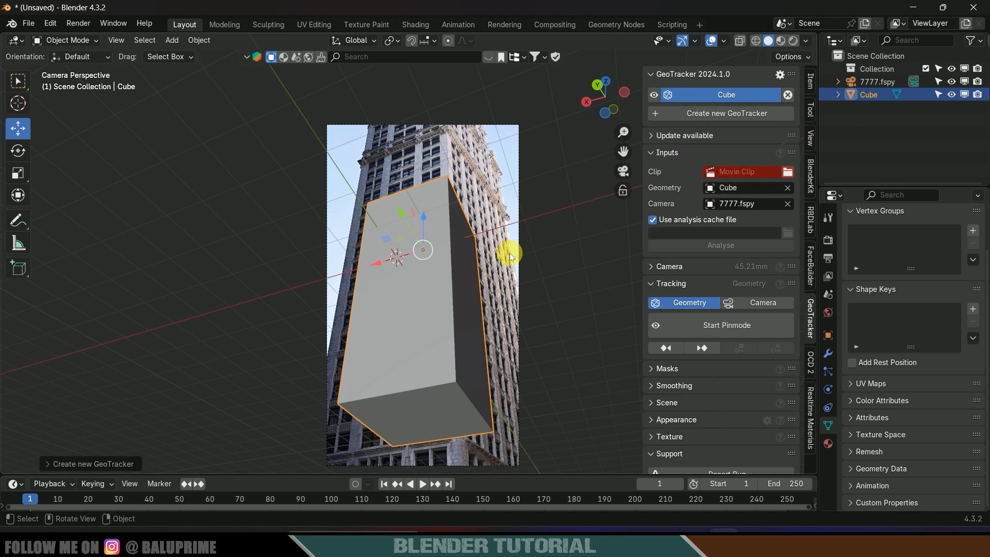
pyautogui.click(788, 175)
pyautogui.click(389, 158)
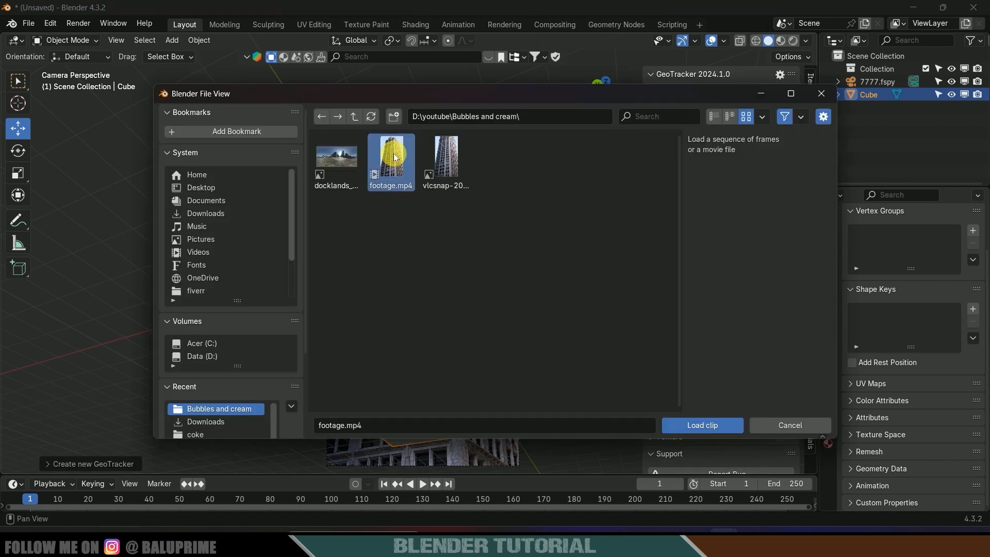
pyautogui.click(703, 420)
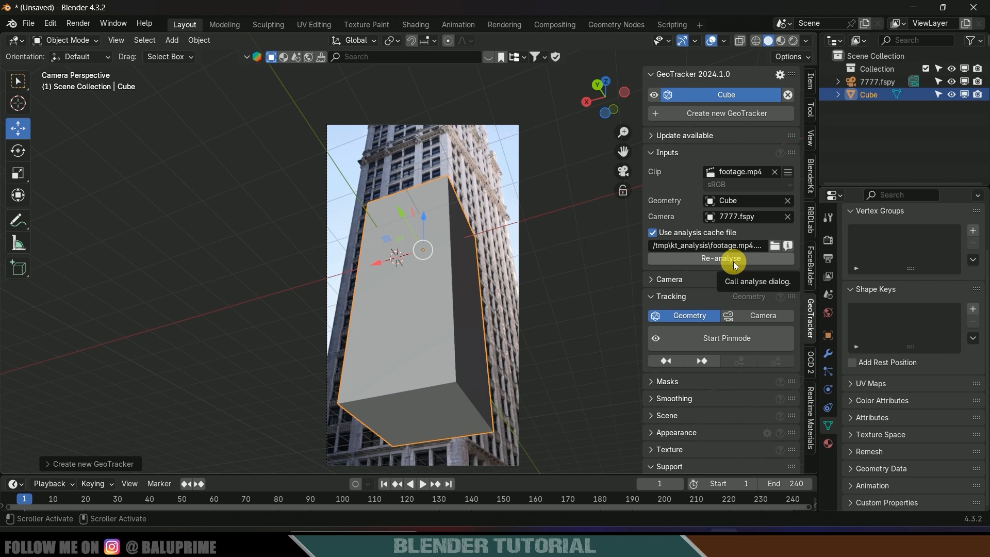
# Step: Run the GeoTracker analysis of the clip from frame 1 to 240
pyautogui.click(700, 259)
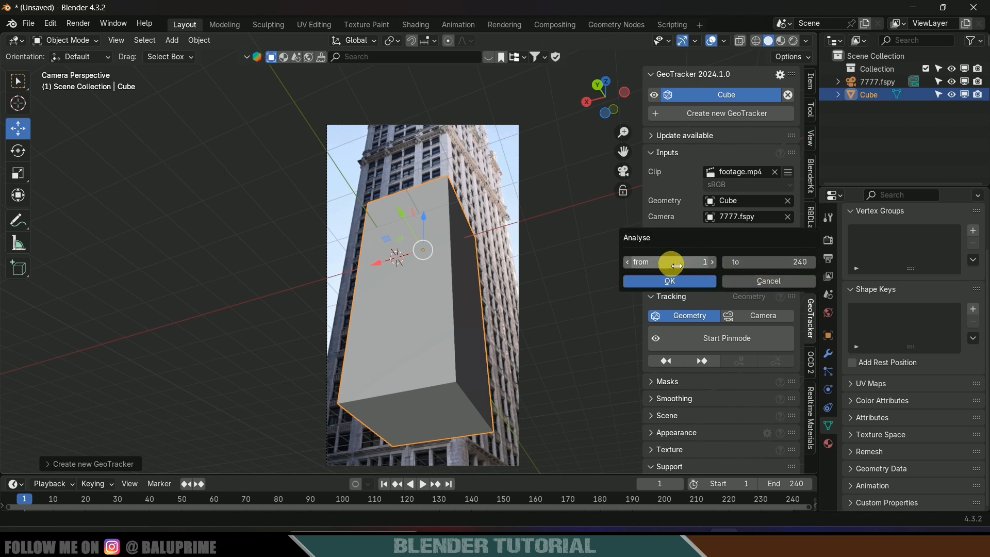
pyautogui.click(664, 281)
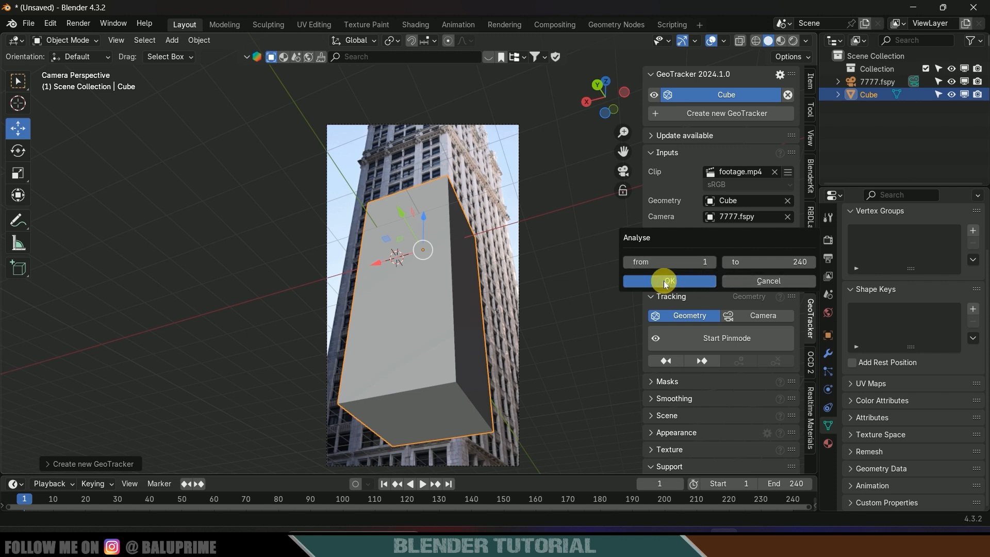
pyautogui.click(640, 340)
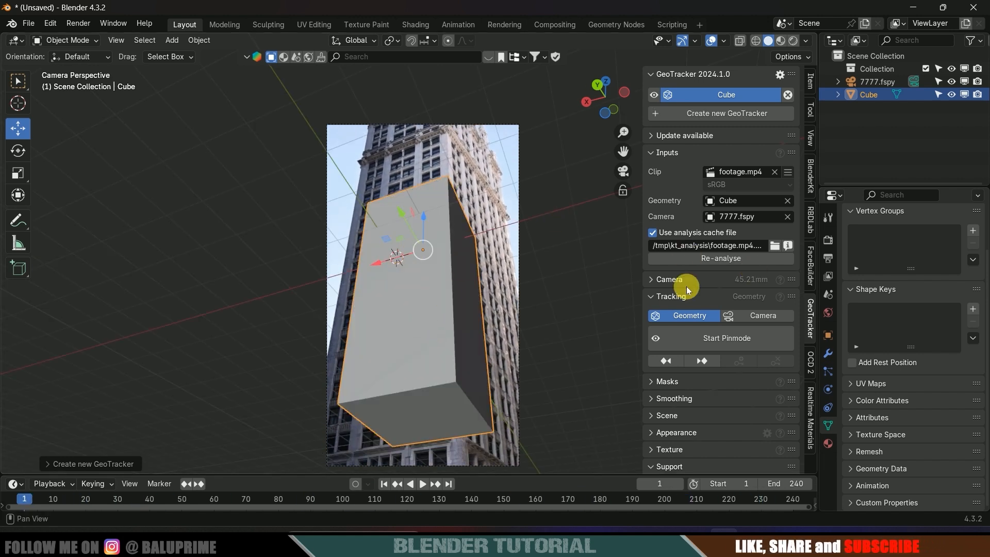
# Step: Set GeoTracker to camera tracking, track forward from frame 1 to the end in Pinmode, and exit Pinmode
pyautogui.click(764, 319)
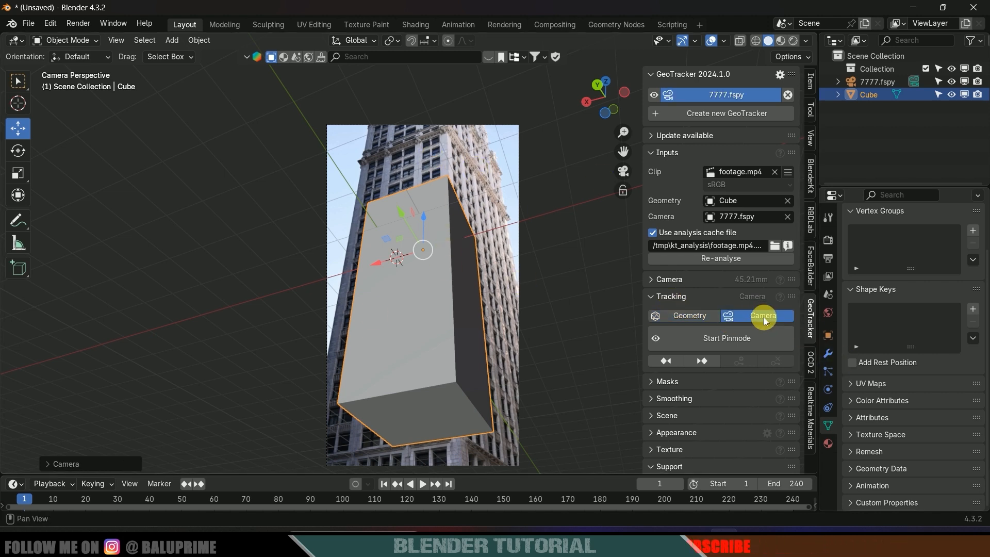
pyautogui.click(727, 341)
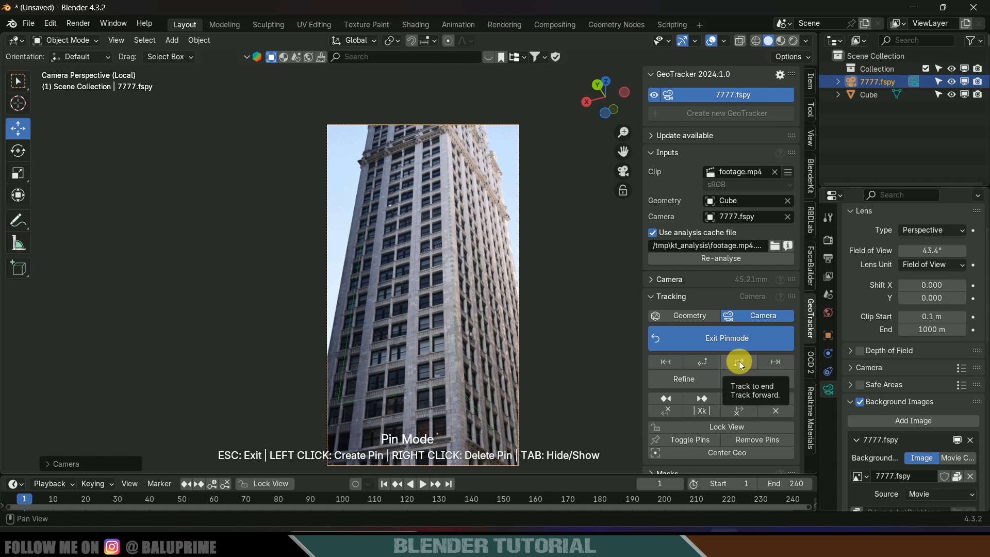
pyautogui.click(739, 361)
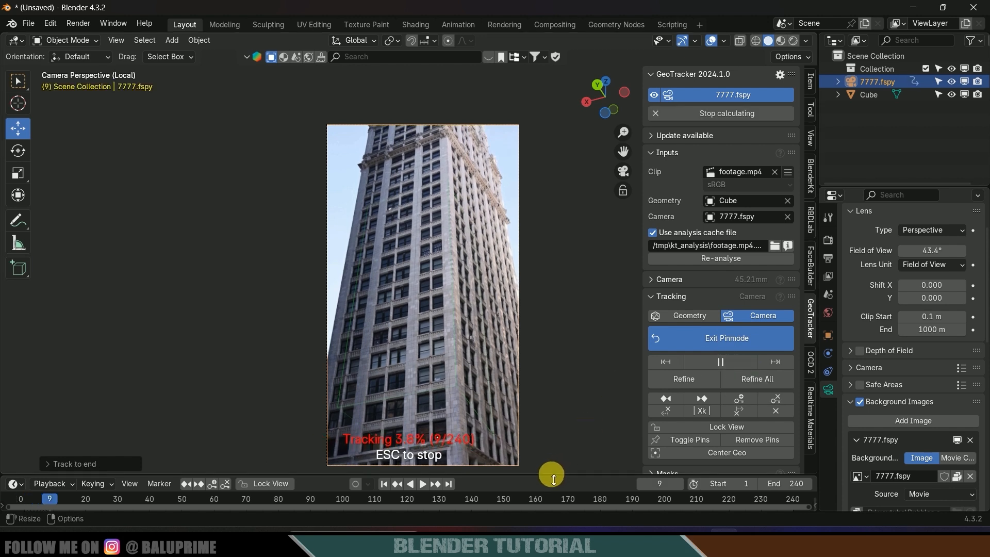
pyautogui.moveTo(554, 475); pyautogui.dragTo(515, 456)
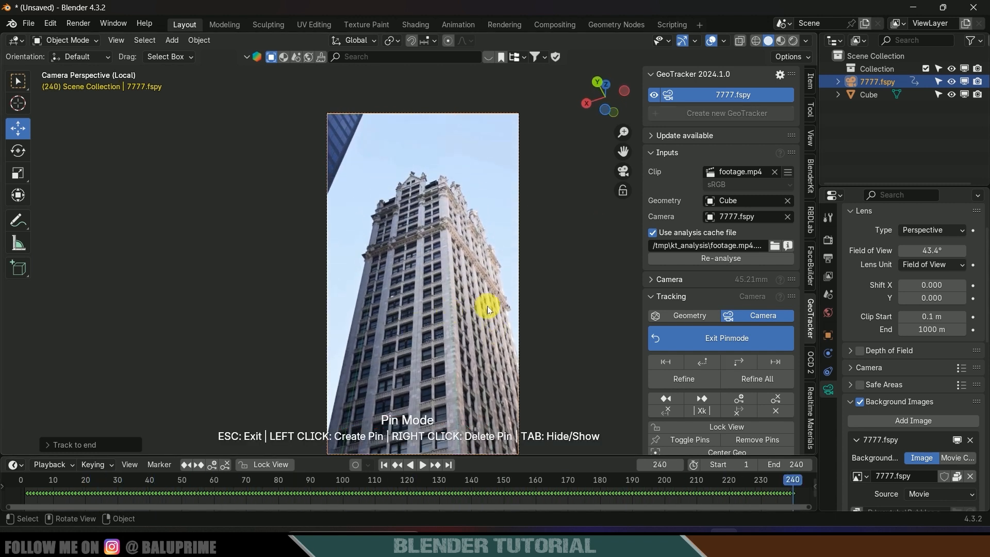
pyautogui.click(718, 338)
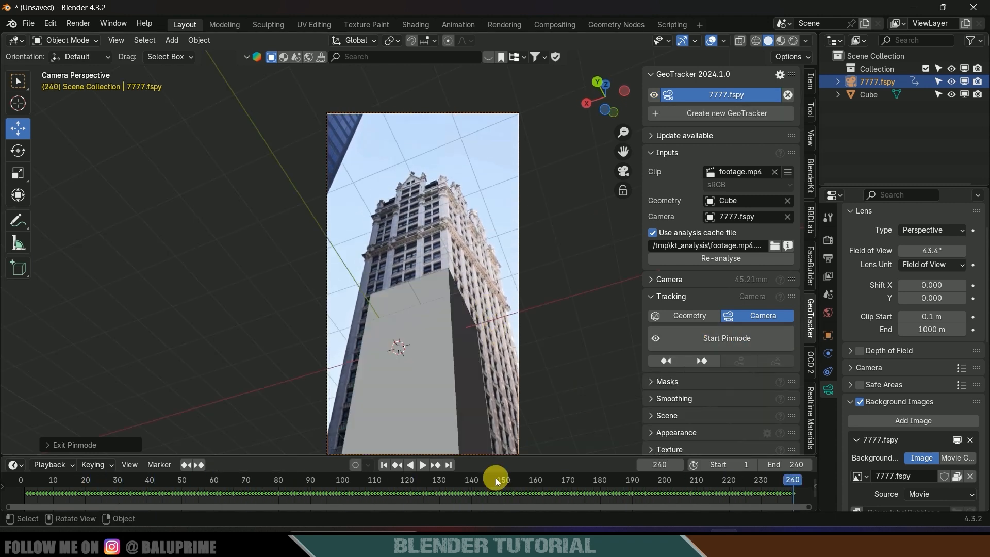
# Step: Play the tracked shot to check that the block follows the building, and return to frame 1
pyautogui.press('space')
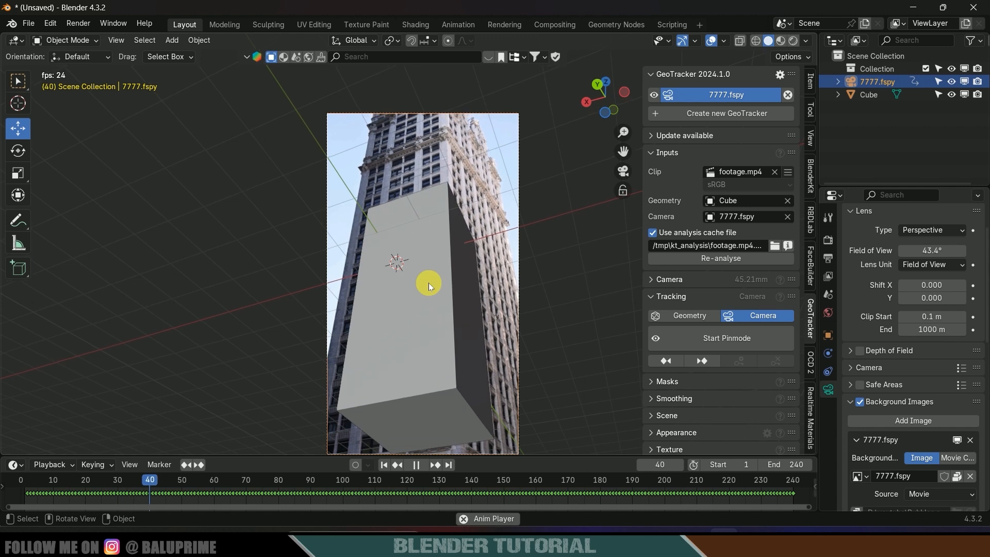
pyautogui.click(404, 468)
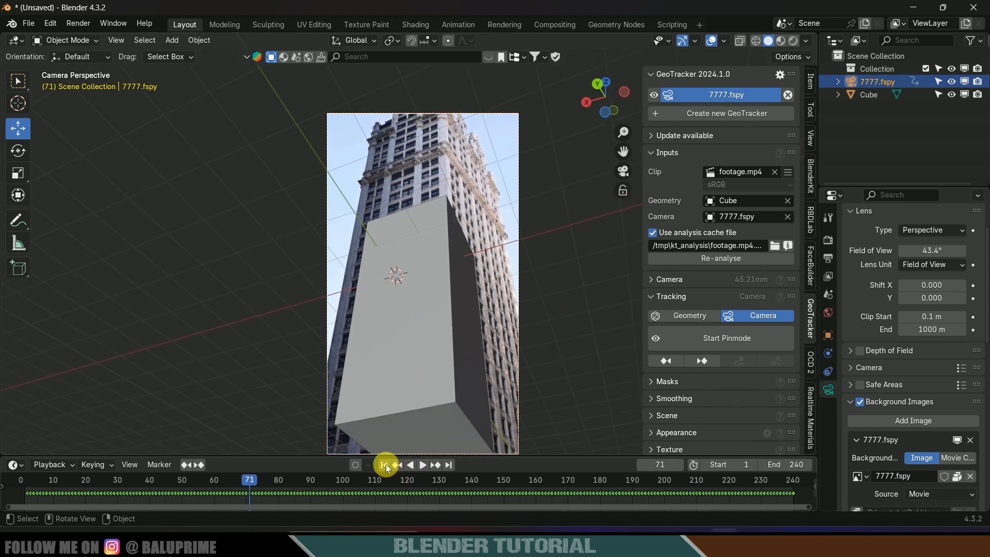
pyautogui.click(385, 466)
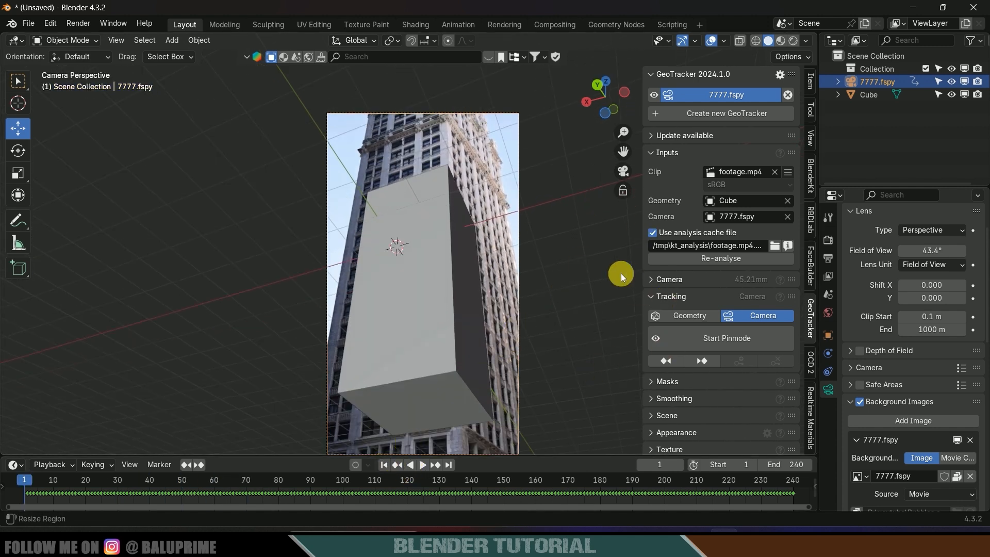
# Step: Hide the viewport sidebar and save the project as bubb.blend in the Bubbles and cream folder
pyautogui.press('n')
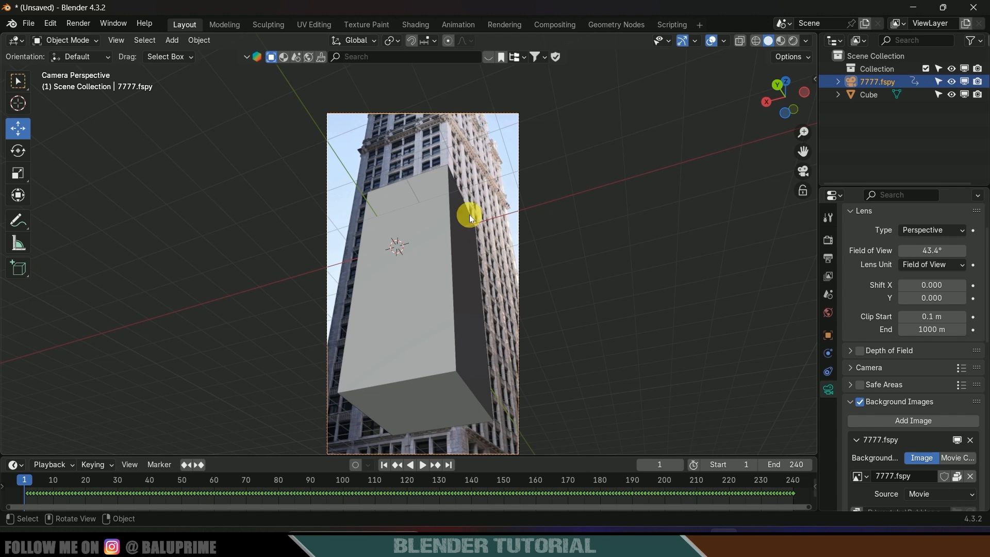
pyautogui.click(29, 23)
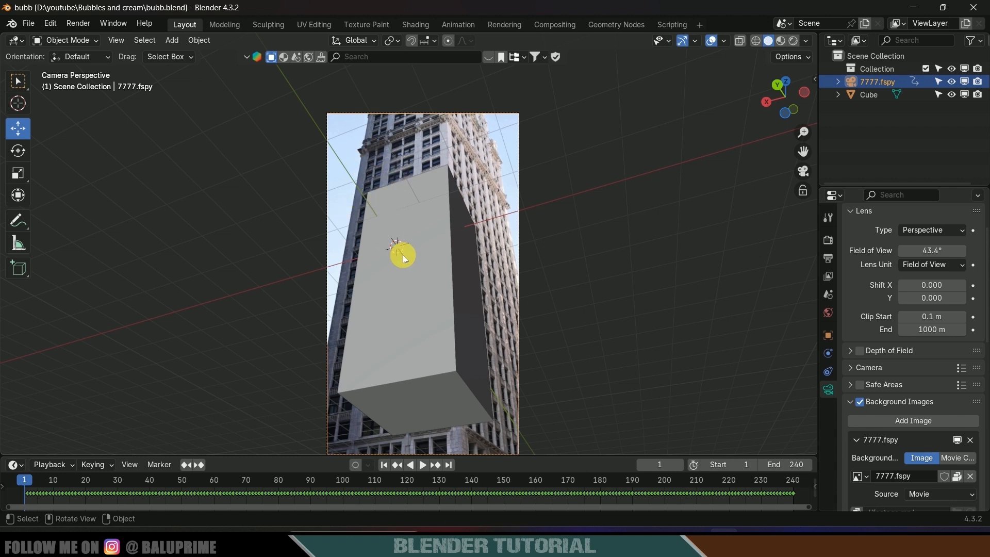
# Step: Move the cube's positive-X side face outward along X to the edge of the building's facade in the camera view
pyautogui.click(409, 312)
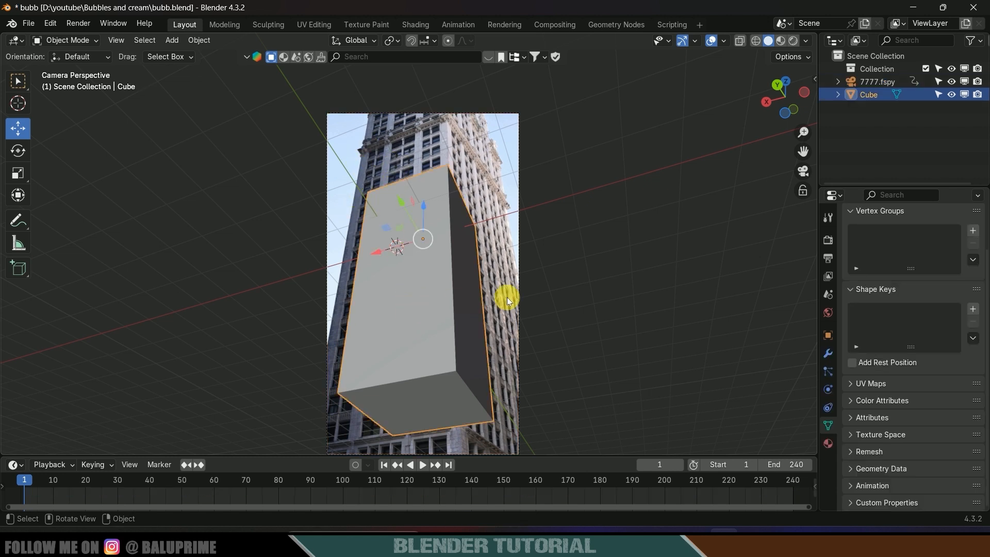
pyautogui.moveTo(499, 296)
pyautogui.mouseDown(button='middle')
pyautogui.moveTo(521, 334)
pyautogui.moveTo(495, 287)
pyautogui.mouseUp(button='middle')
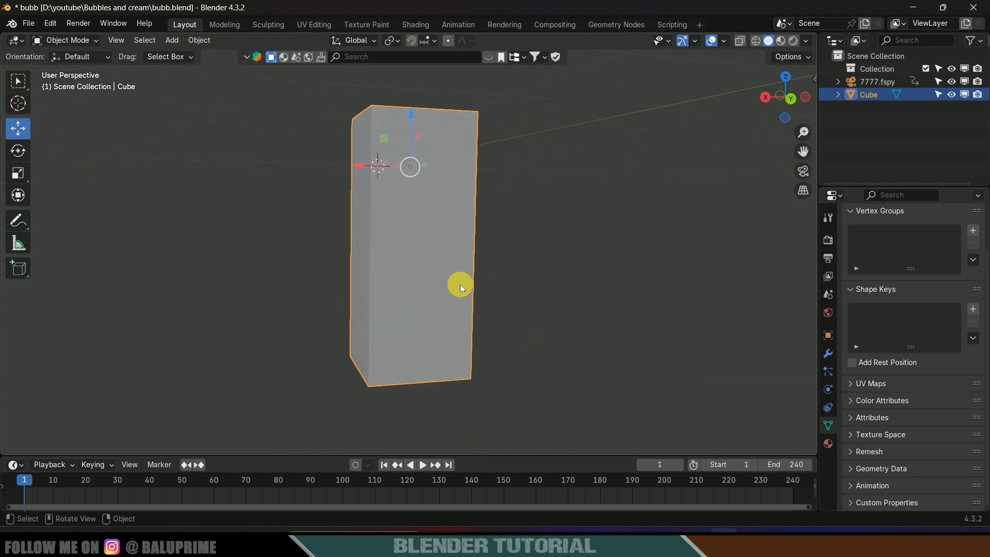
pyautogui.press('Tab')
pyautogui.press('Tab')
pyautogui.press('Tab')
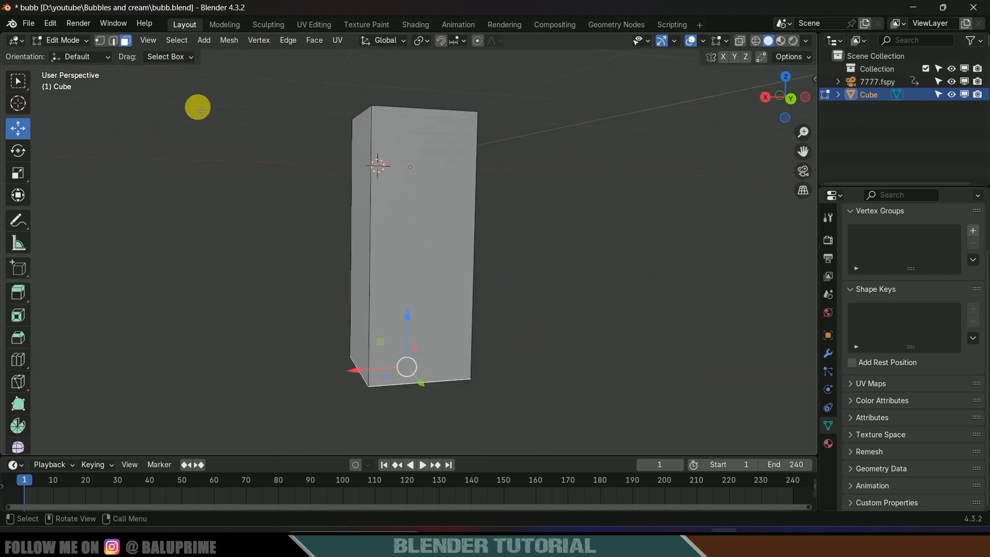
pyautogui.click(364, 233)
pyautogui.press('KP_0')
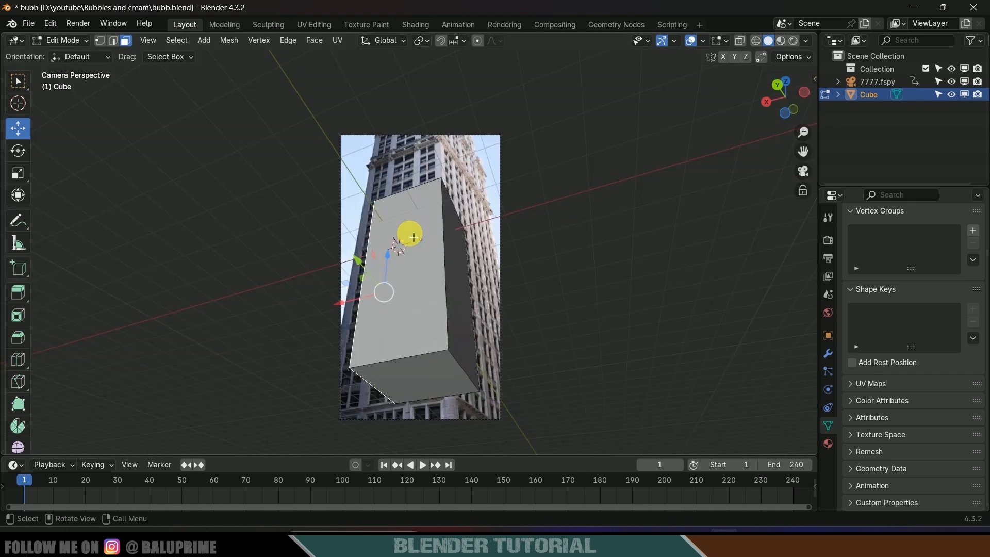
pyautogui.moveTo(352, 303); pyautogui.dragTo(336, 305)
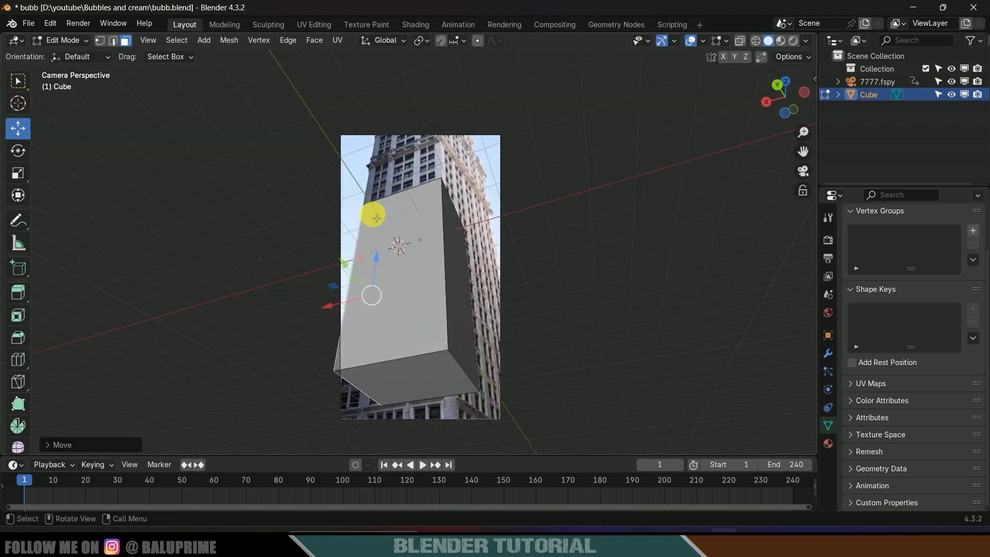
# Step: Pull the cube's rear face back along Y to deepen the block along the building's receding side
pyautogui.click(472, 308)
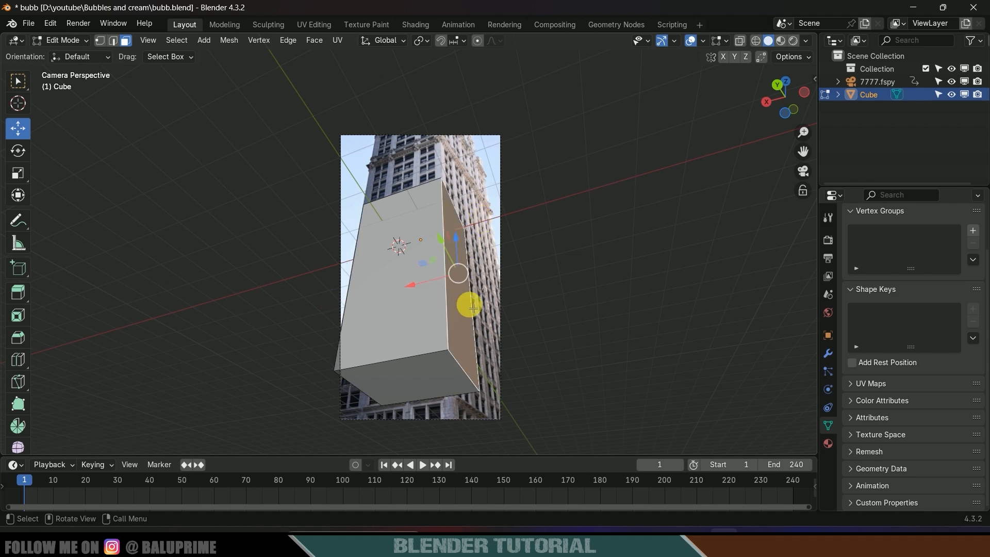
pyautogui.moveTo(493, 282); pyautogui.dragTo(581, 251, button='middle')
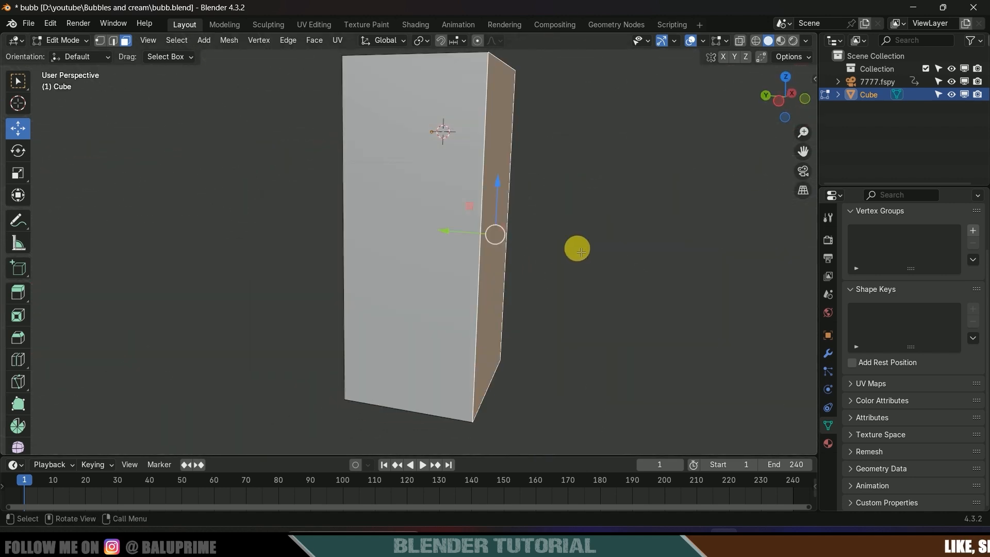
pyautogui.press('KP_0')
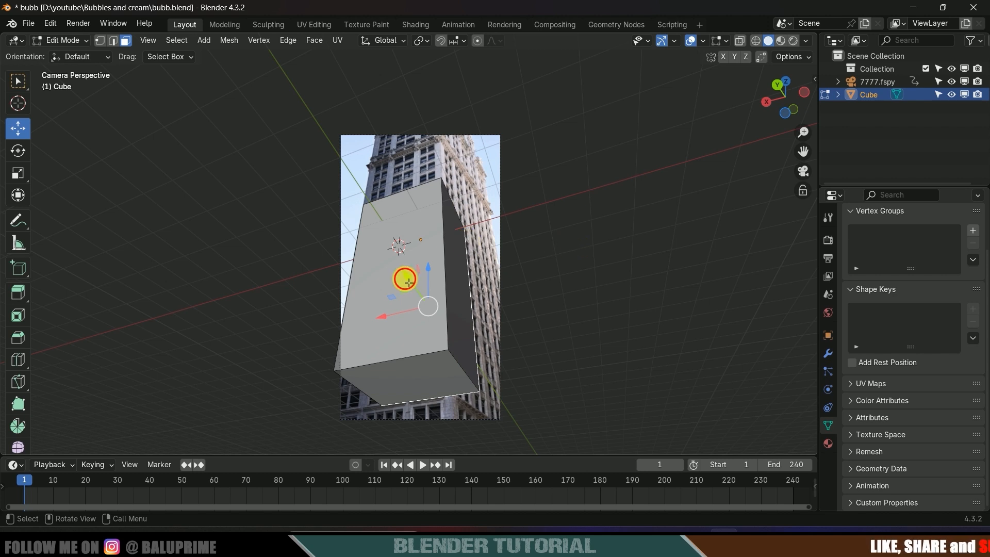
pyautogui.moveTo(404, 281); pyautogui.dragTo(482, 337)
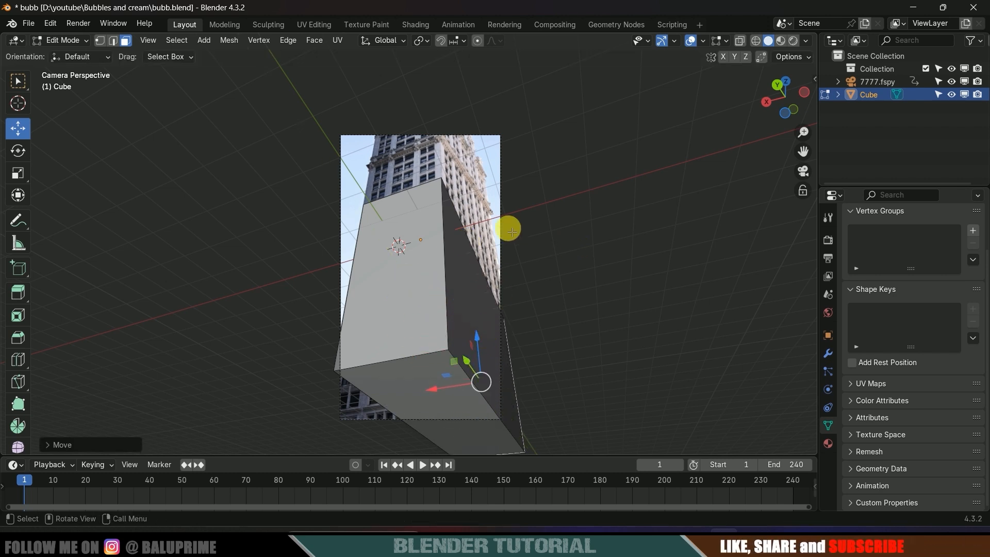
# Step: Raise the block's top face along Z to just below the building's upper cornice and adjust the height of its bottom face
pyautogui.moveTo(508, 227); pyautogui.dragTo(460, 82, button='middle')
pyautogui.click(441, 75)
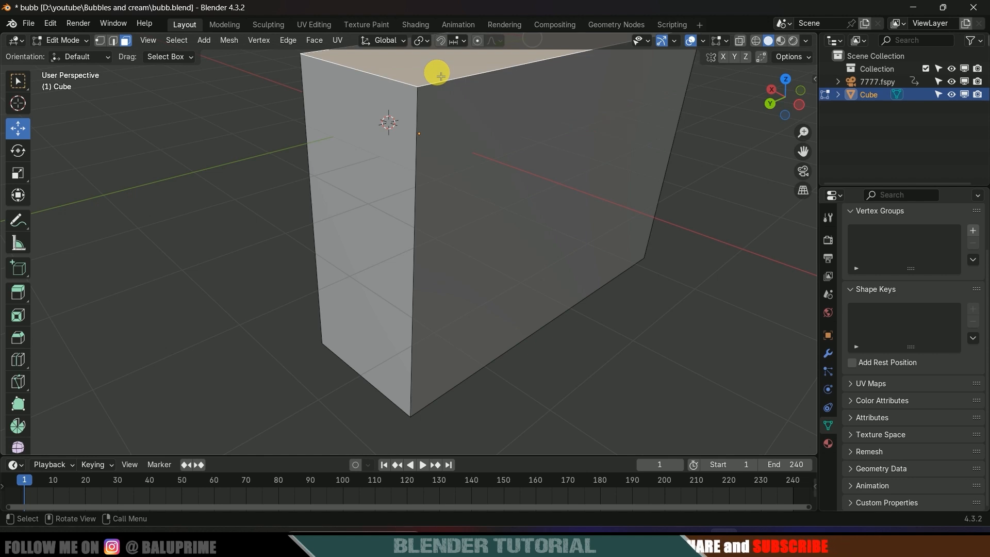
pyautogui.press('KP_0')
pyautogui.moveTo(444, 188); pyautogui.dragTo(444, 202)
pyautogui.scroll(-1, 439, 249)
pyautogui.click(405, 391)
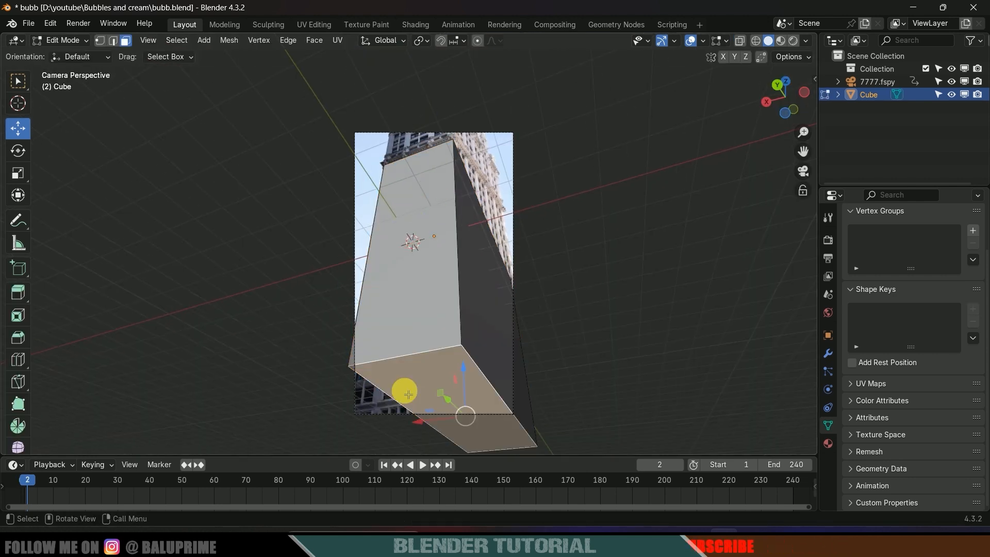
pyautogui.moveTo(462, 377); pyautogui.dragTo(462, 384)
# Step: Separate the block's front facade face into its own object and select it, cancelling a trial move
pyautogui.press('Tab')
pyautogui.moveTo(407, 294); pyautogui.dragTo(478, 243, button='middle')
pyautogui.press('Tab')
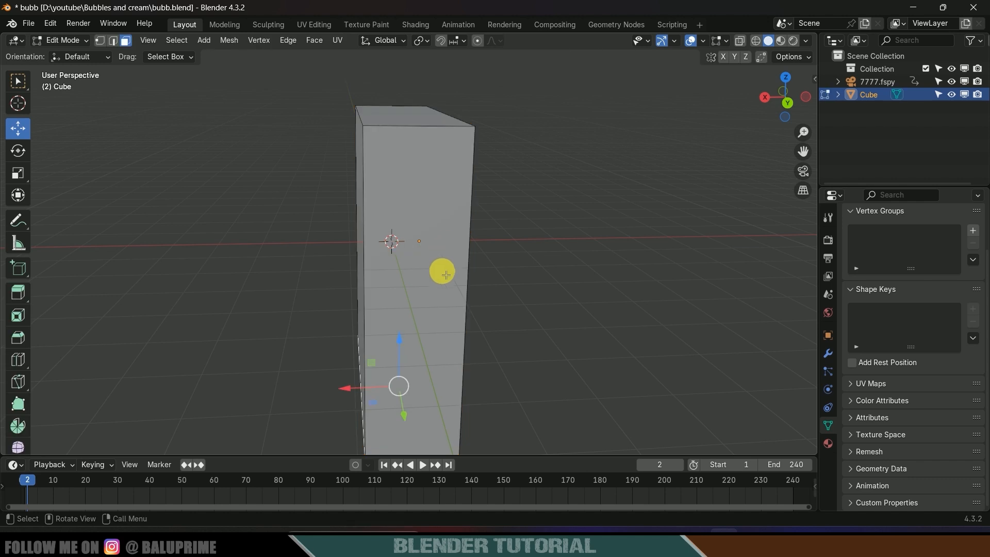
pyautogui.moveTo(442, 270); pyautogui.dragTo(474, 285, button='middle')
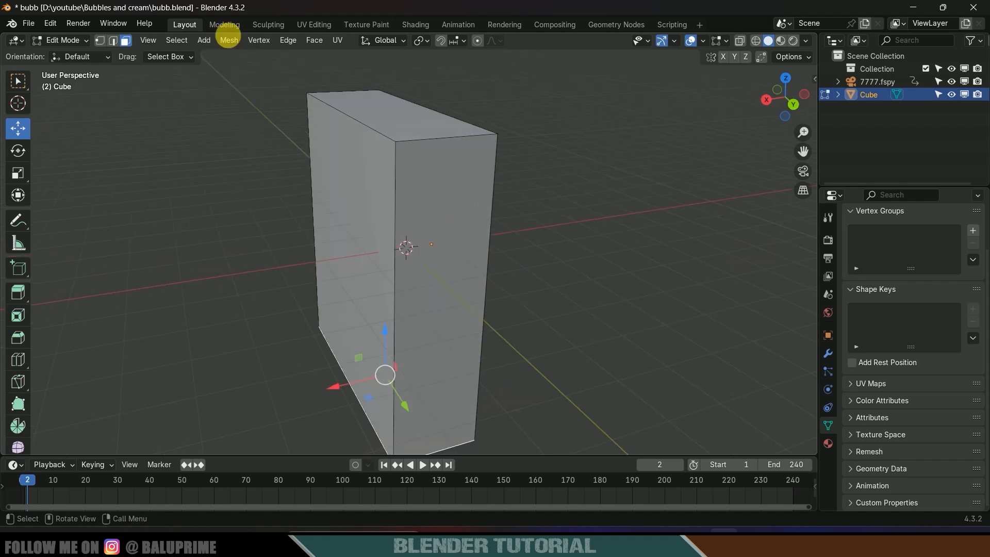
pyautogui.click(399, 239)
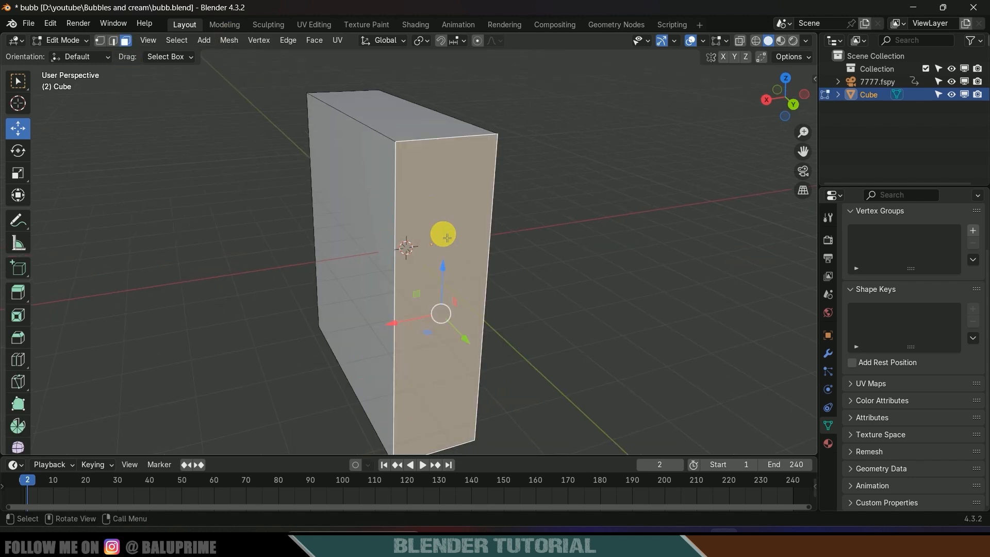
pyautogui.moveTo(442, 232); pyautogui.dragTo(552, 258, button='middle')
pyautogui.press('p')
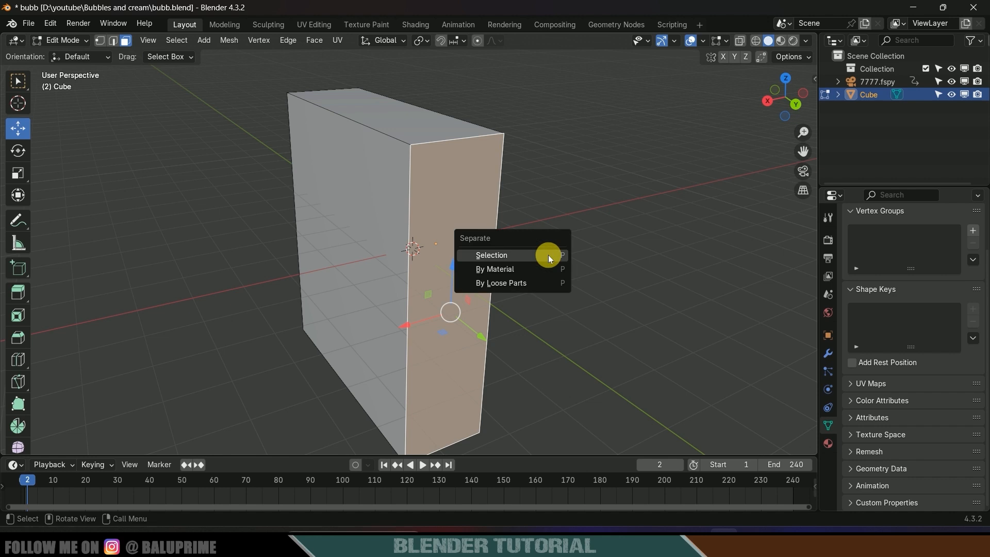
pyautogui.click(497, 254)
pyautogui.press('Tab')
pyautogui.click(459, 245)
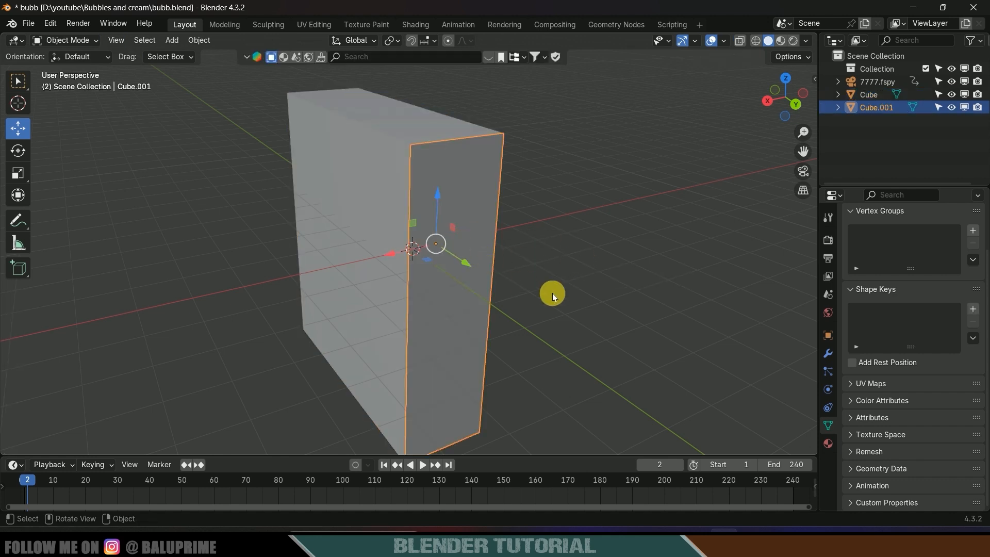
pyautogui.press('g')
pyautogui.rightClick(678, 281)
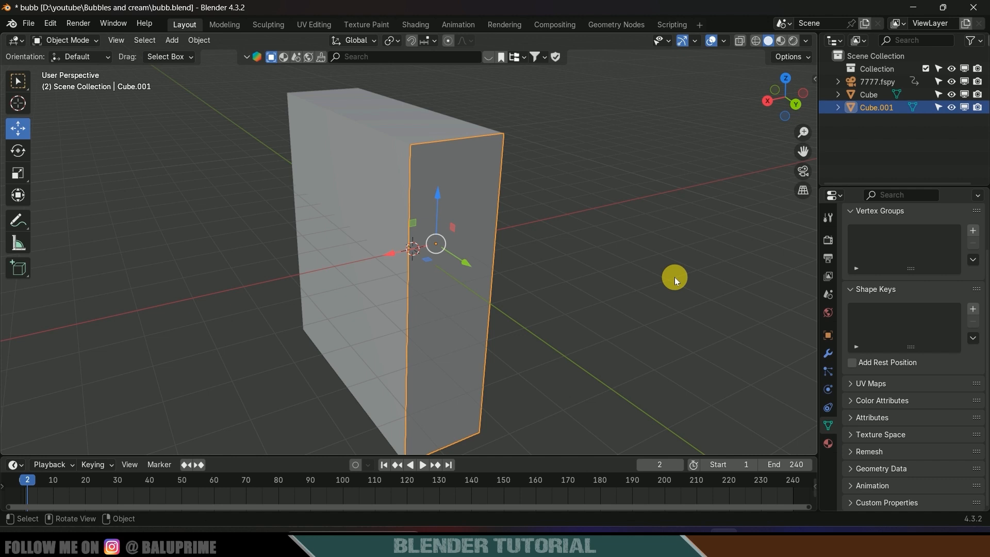
# Step: Add one vertical loop cut down the middle of the separated front facade
pyautogui.moveTo(675, 277); pyautogui.dragTo(531, 273, button='middle')
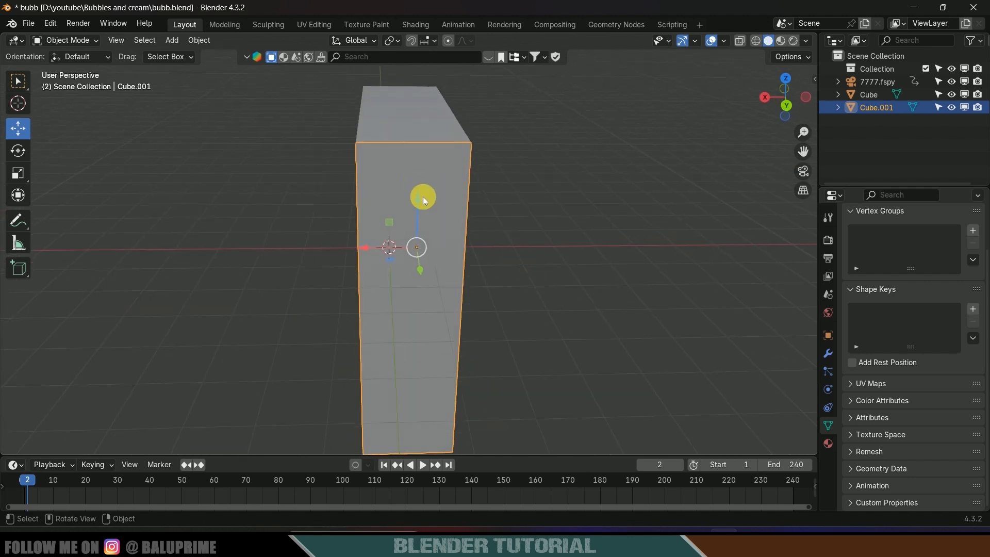
pyautogui.press('Tab')
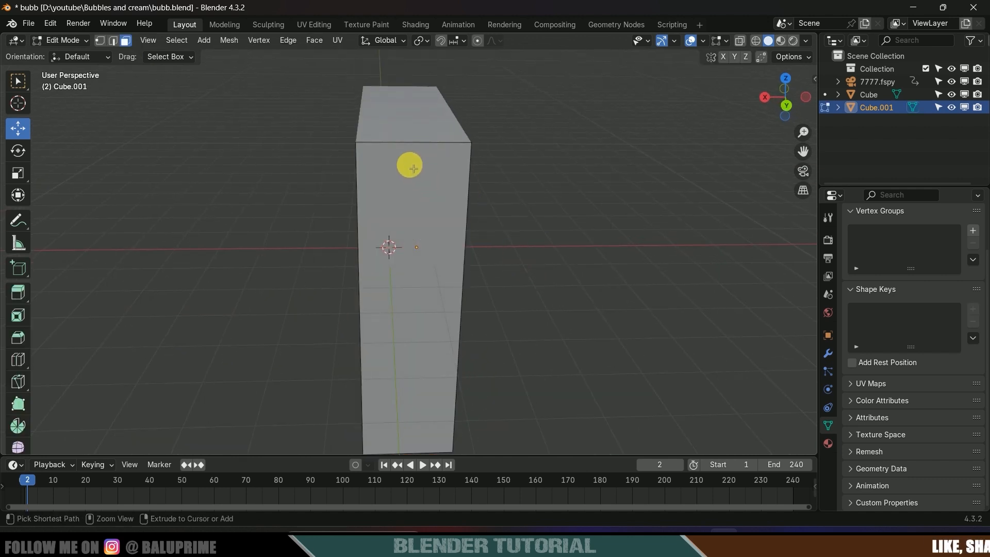
pyautogui.hotkey('ctrl', 'r')
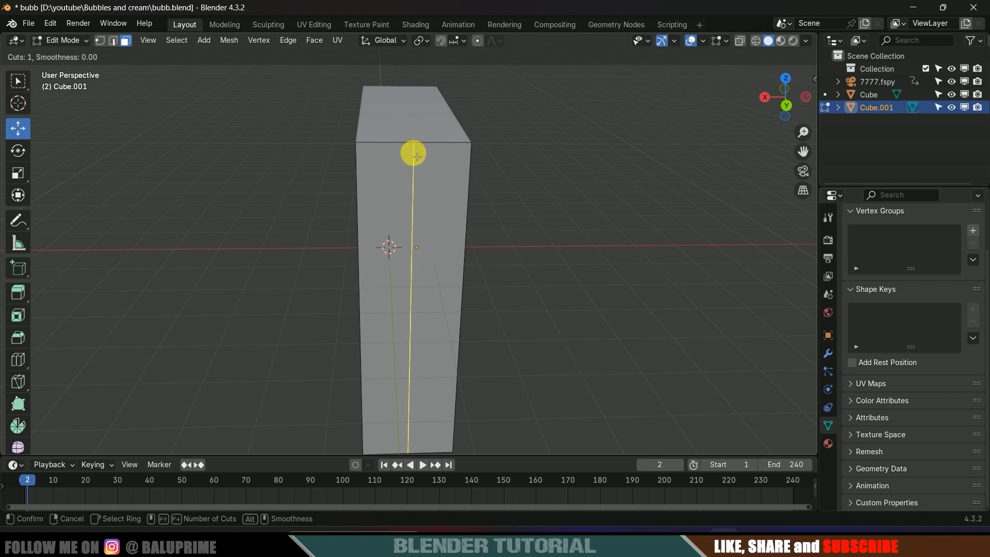
pyautogui.click(417, 156)
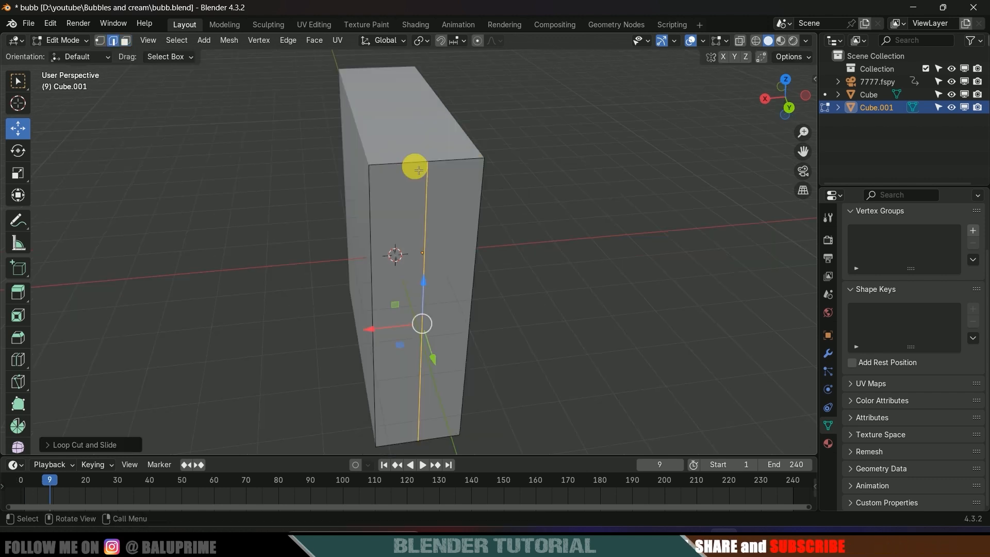
# Step: Try to pull the facade's new middle edge outward along Y
pyautogui.moveTo(455, 264); pyautogui.dragTo(449, 347, button='middle')
pyautogui.press('g')
pyautogui.press('y')
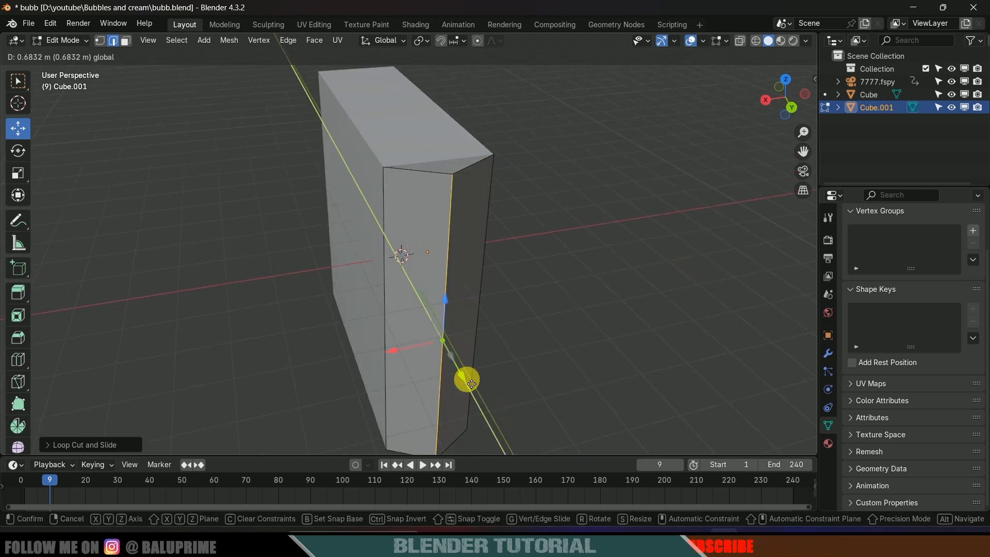
pyautogui.click(457, 344)
pyautogui.rightClick(493, 334)
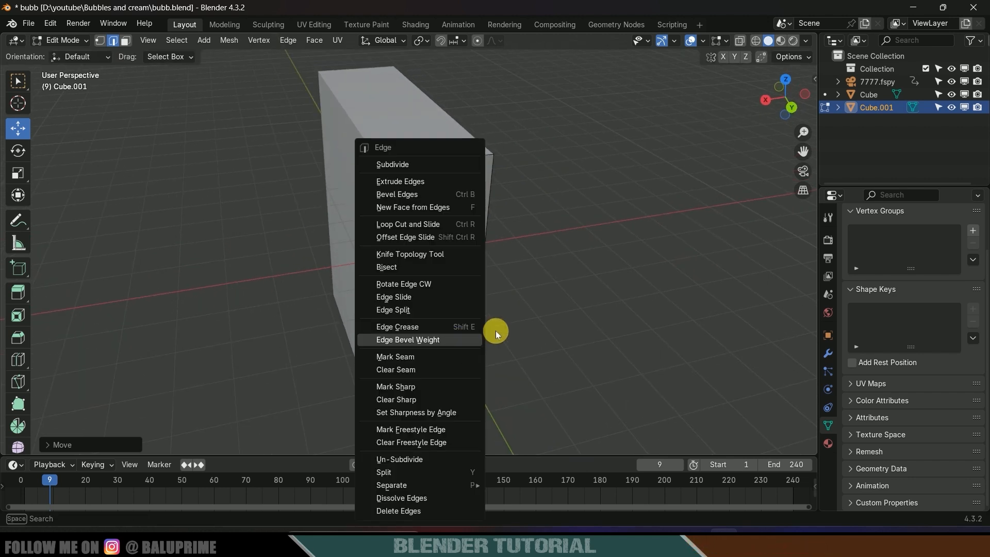
# Step: Rip the facade along its middle edge, leaving the split edges in place
pyautogui.moveTo(541, 253); pyautogui.dragTo(517, 255, button='middle')
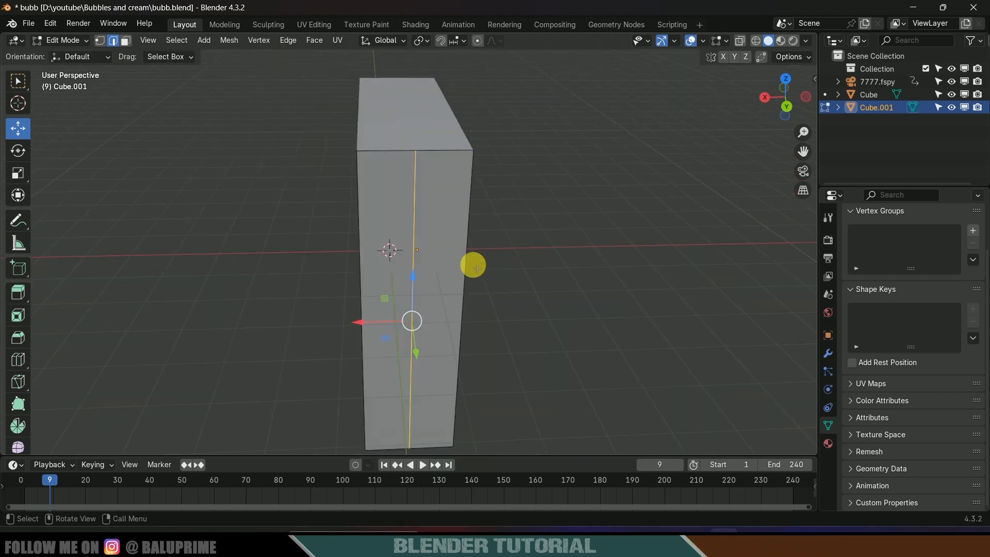
pyautogui.press('e')
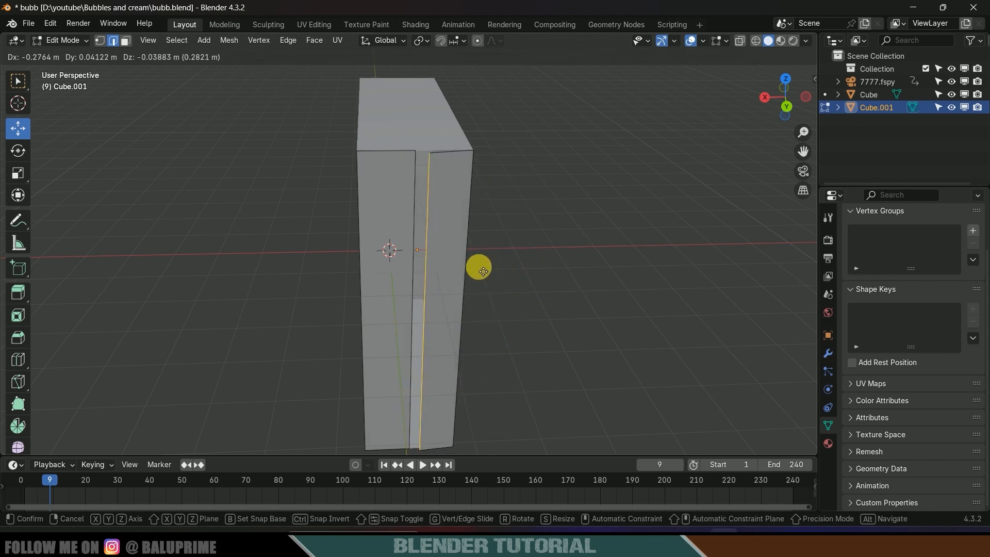
pyautogui.rightClick(493, 272)
pyautogui.moveTo(498, 283); pyautogui.dragTo(444, 236, button='middle')
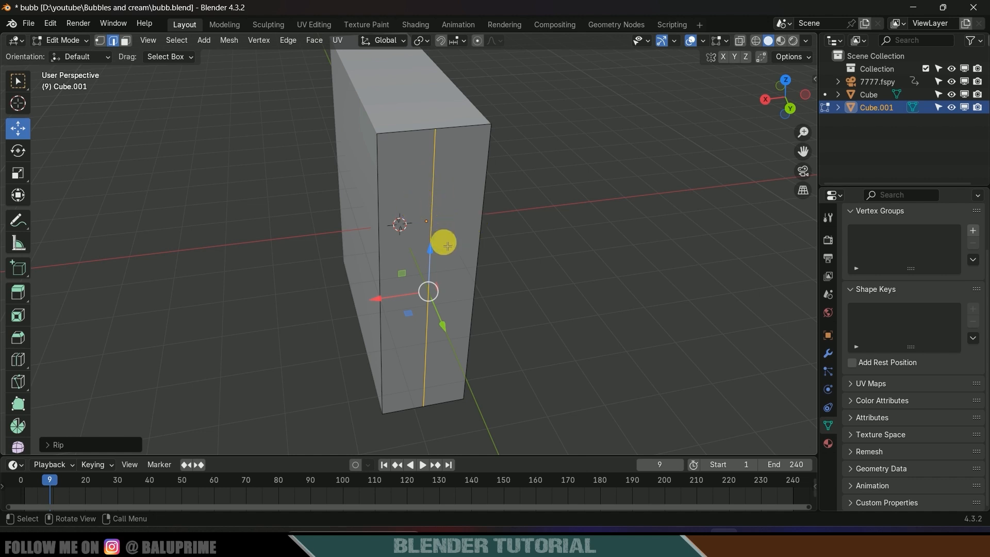
# Step: Separate the facade's negative-X half into its own object and return to Object Mode
pyautogui.moveTo(458, 269); pyautogui.dragTo(438, 237, button='middle')
pyautogui.click(126, 41)
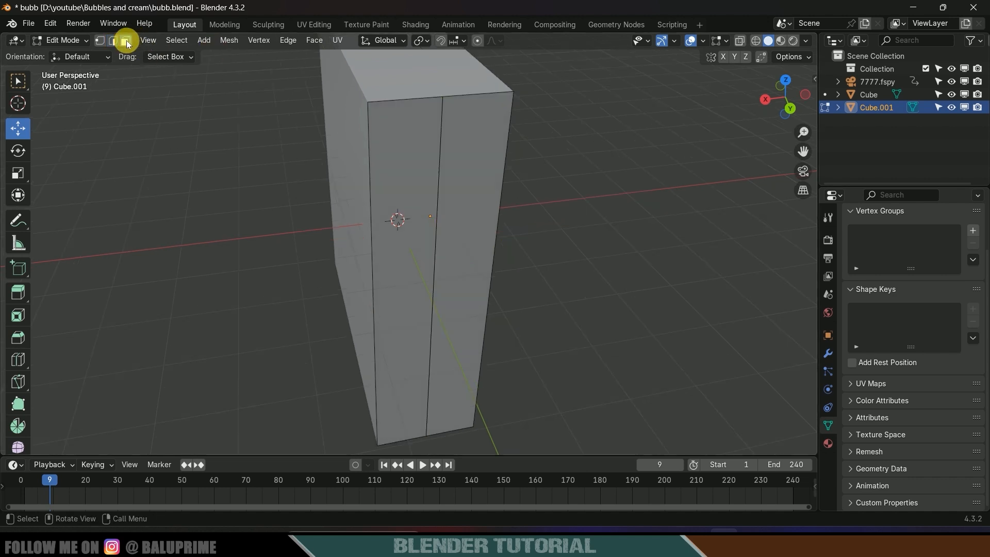
pyautogui.click(482, 240)
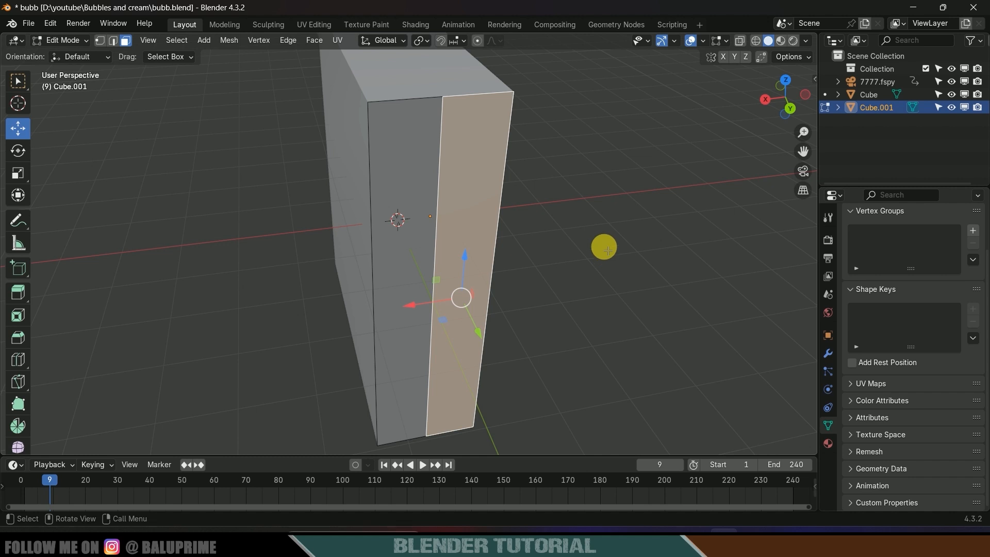
pyautogui.press('p')
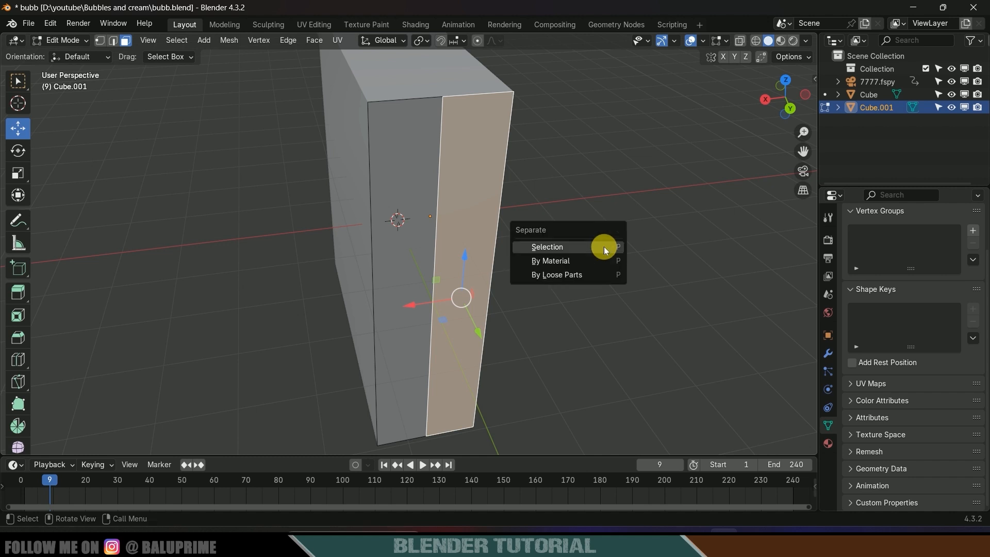
pyautogui.click(560, 248)
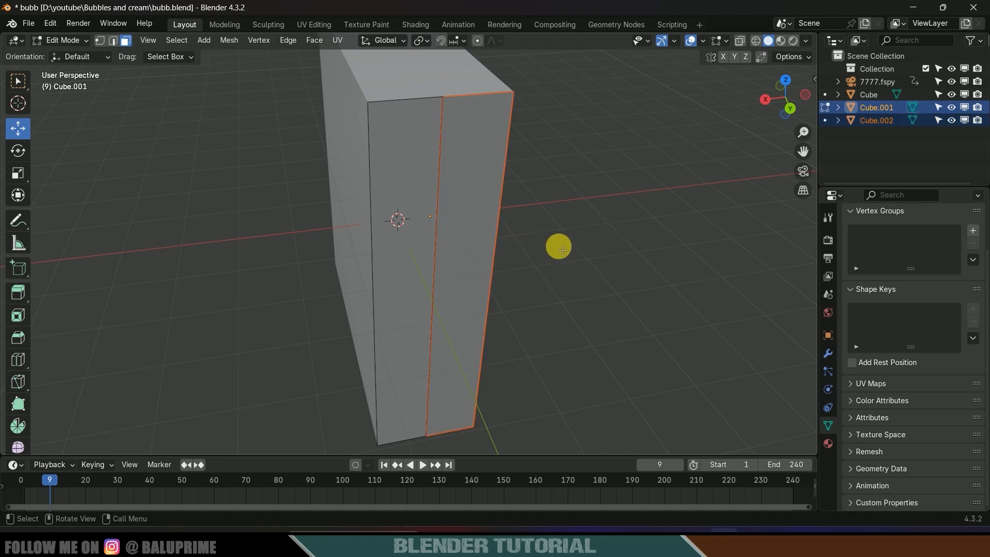
pyautogui.click(408, 252)
pyautogui.moveTo(432, 276)
pyautogui.mouseDown(button='middle')
pyautogui.moveTo(405, 294)
pyautogui.moveTo(414, 273)
pyautogui.mouseUp(button='middle')
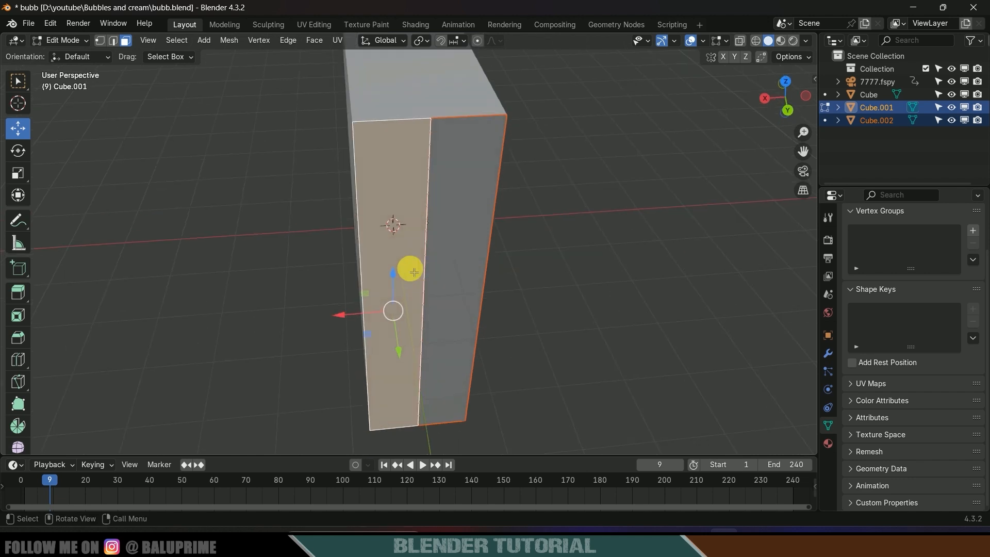
pyautogui.moveTo(495, 322); pyautogui.dragTo(451, 266, button='middle')
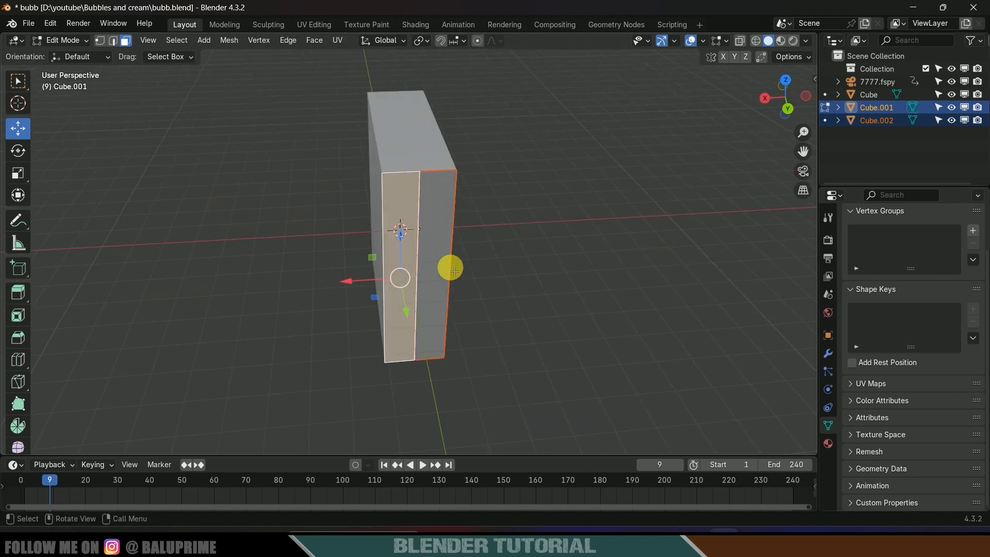
pyautogui.press('Tab')
# Step: Try moving each facade half on its own to test that they are independent objects
pyautogui.click(439, 259)
pyautogui.press('g')
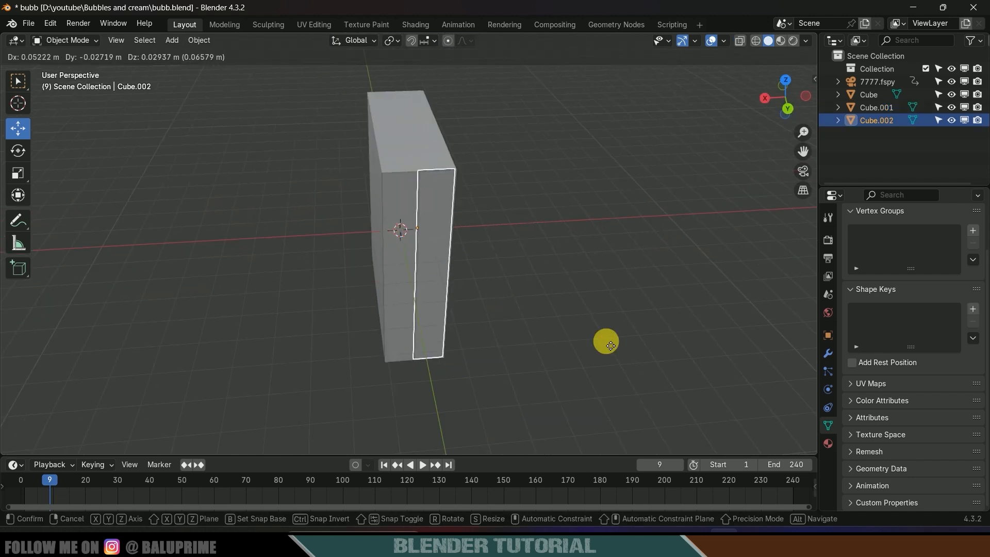
pyautogui.press('Escape')
pyautogui.click(401, 289)
pyautogui.press('g')
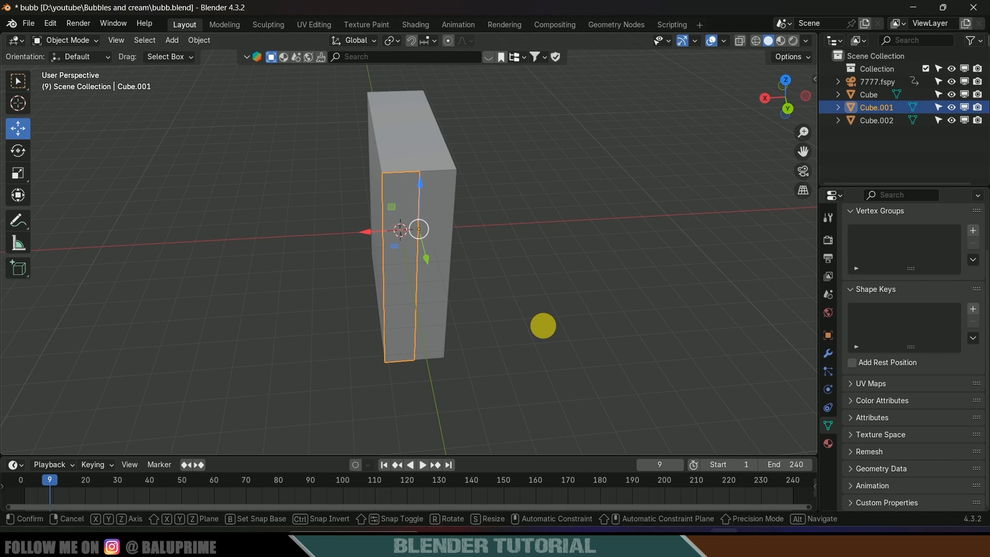
pyautogui.press('Escape')
pyautogui.scroll(1, 532, 312)
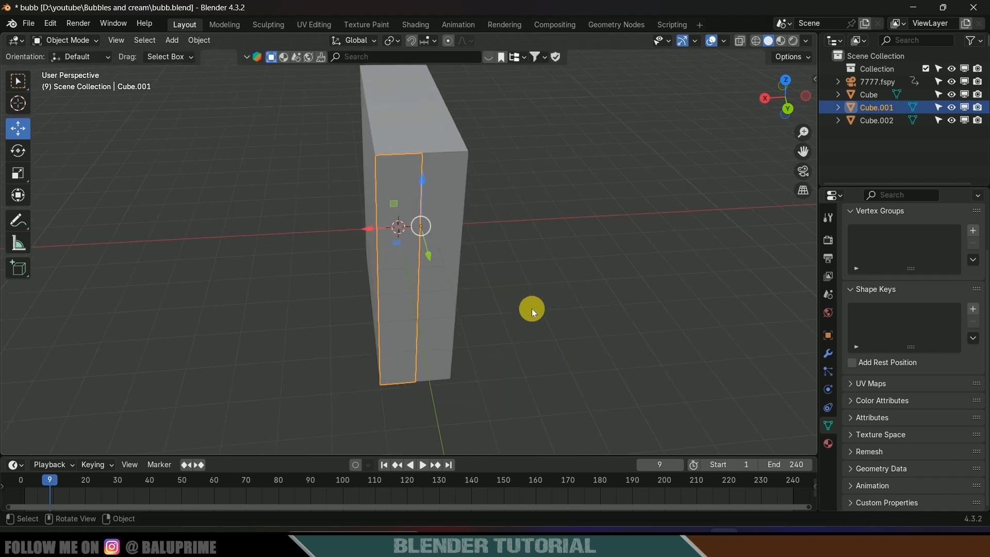
# Step: Hide both facade halves, Cube.001 and Cube.002, and select the open block
pyautogui.click(952, 107)
pyautogui.click(952, 120)
pyautogui.moveTo(609, 242); pyautogui.dragTo(521, 302, button='middle')
pyautogui.click(431, 180)
pyautogui.moveTo(453, 245)
pyautogui.mouseDown(button='middle')
pyautogui.moveTo(478, 256)
pyautogui.moveTo(467, 255)
pyautogui.mouseUp(button='middle')
# Step: Add a Solidify modifier to the open block with a thickness of 0.13 m
pyautogui.click(825, 344)
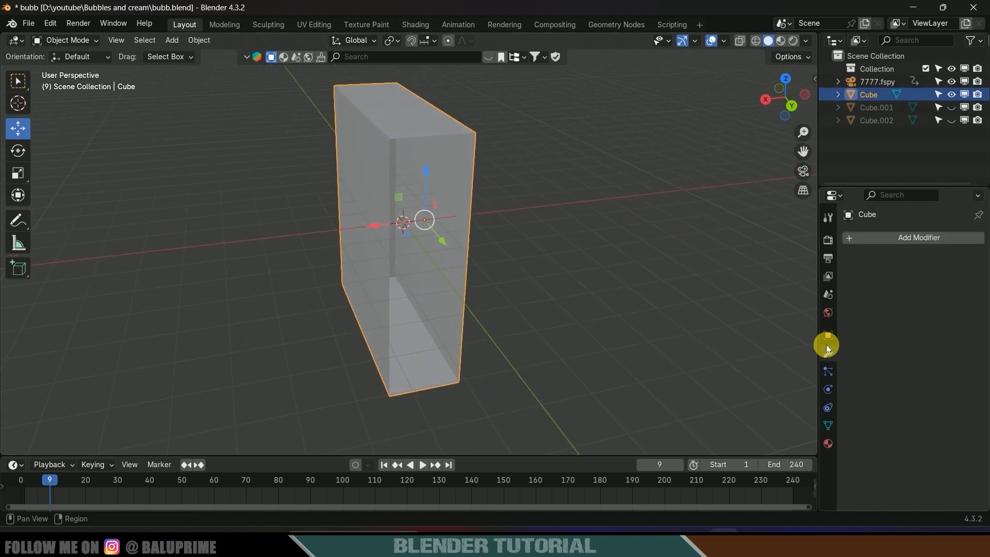
pyautogui.click(917, 237)
pyautogui.moveTo(919, 237)
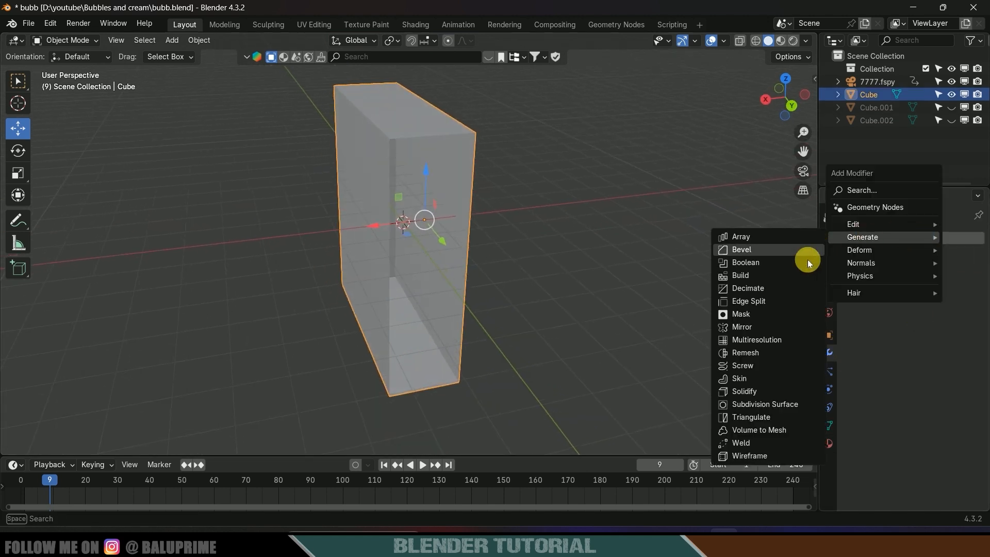
pyautogui.click(757, 388)
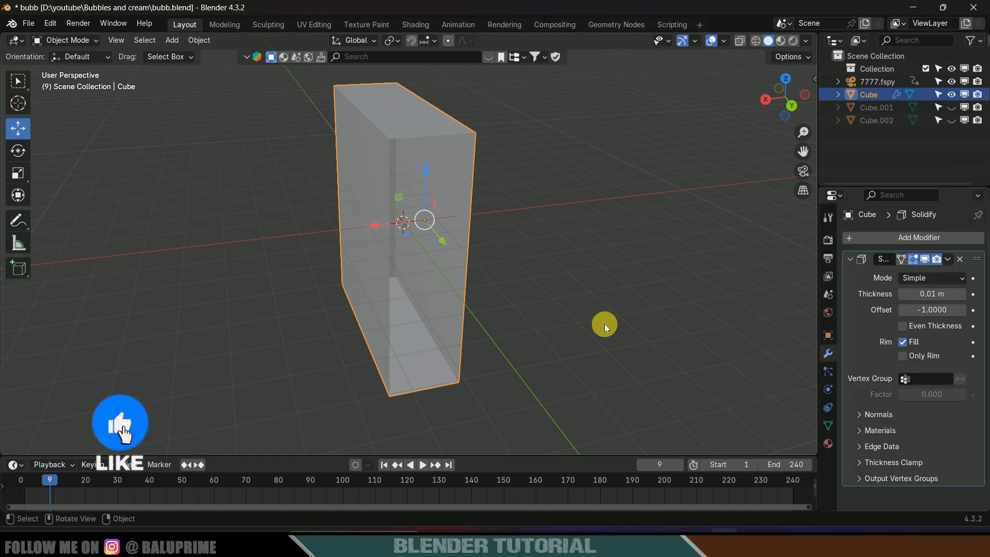
pyautogui.scroll(5, 520, 255)
pyautogui.moveTo(930, 301); pyautogui.dragTo(969, 301)
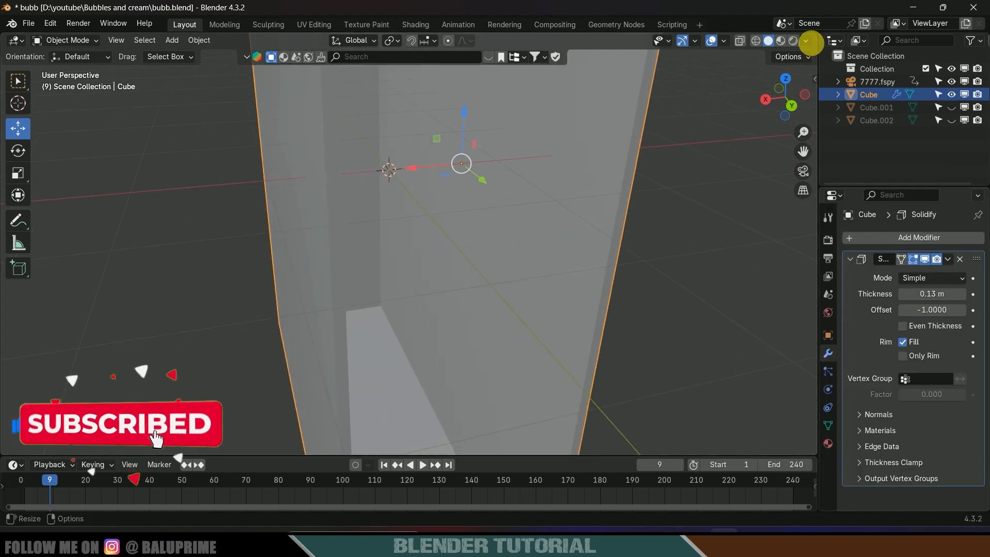
# Step: Set the solid viewport shading colour to Random and look into the block's hollow interior
pyautogui.click(806, 40)
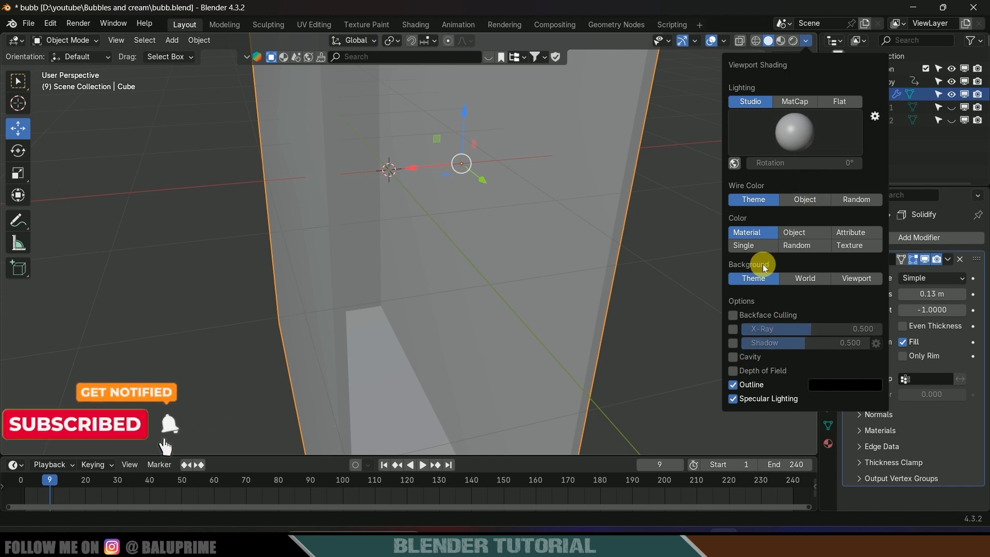
pyautogui.click(797, 245)
pyautogui.moveTo(516, 254)
pyautogui.mouseDown(button='middle')
pyautogui.moveTo(481, 235)
pyautogui.moveTo(283, 253)
pyautogui.moveTo(263, 243)
pyautogui.mouseUp(button='middle')
pyautogui.scroll(-1, 318, 222)
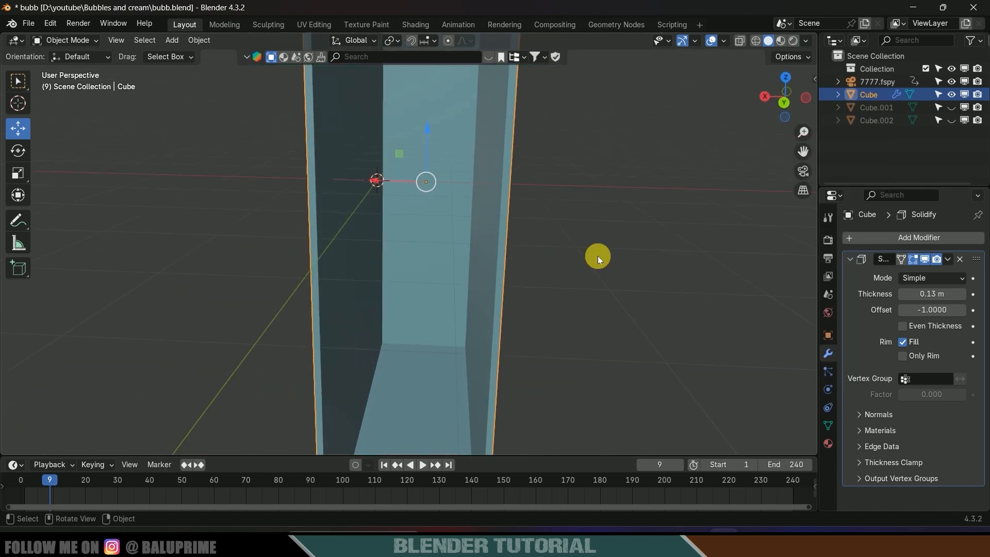
# Step: Apply the block's Solidify modifier
pyautogui.moveTo(549, 265); pyautogui.dragTo(599, 294, button='middle')
pyautogui.click(949, 259)
pyautogui.click(885, 277)
# Step: Unhide both facade halves and select them together
pyautogui.click(882, 107)
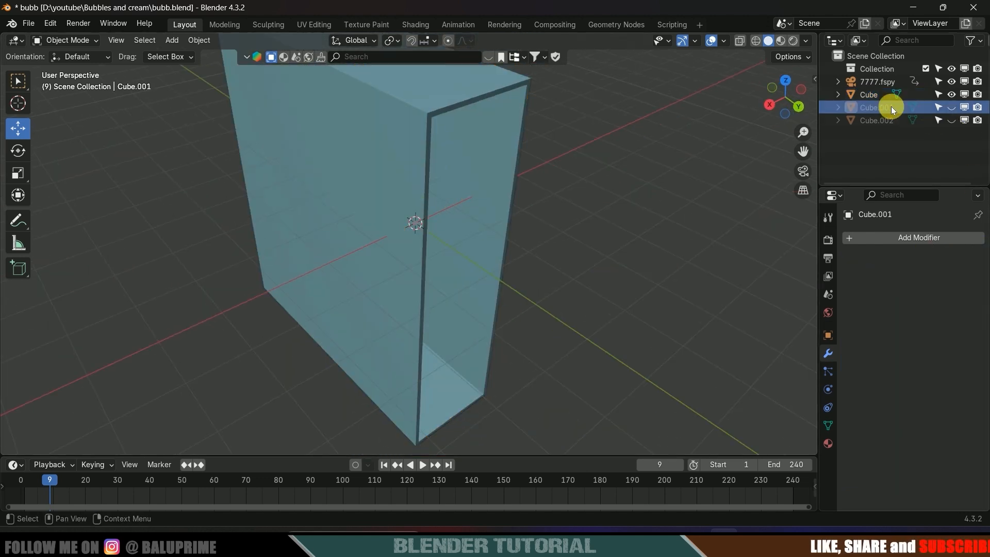
pyautogui.click(951, 108)
pyautogui.click(951, 121)
pyautogui.keyDown('shift'); pyautogui.click(503, 163); pyautogui.keyUp('shift')
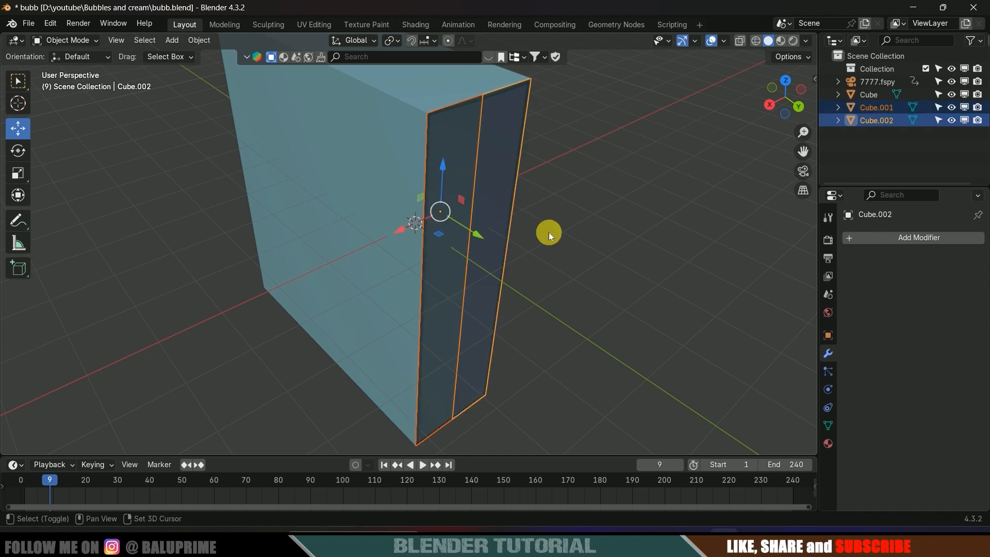
# Step: Move both facade halves about 0.02 m along negative Y toward the block's front opening
pyautogui.moveTo(548, 232); pyautogui.dragTo(565, 304, button='middle')
pyautogui.scroll(4, 552, 241)
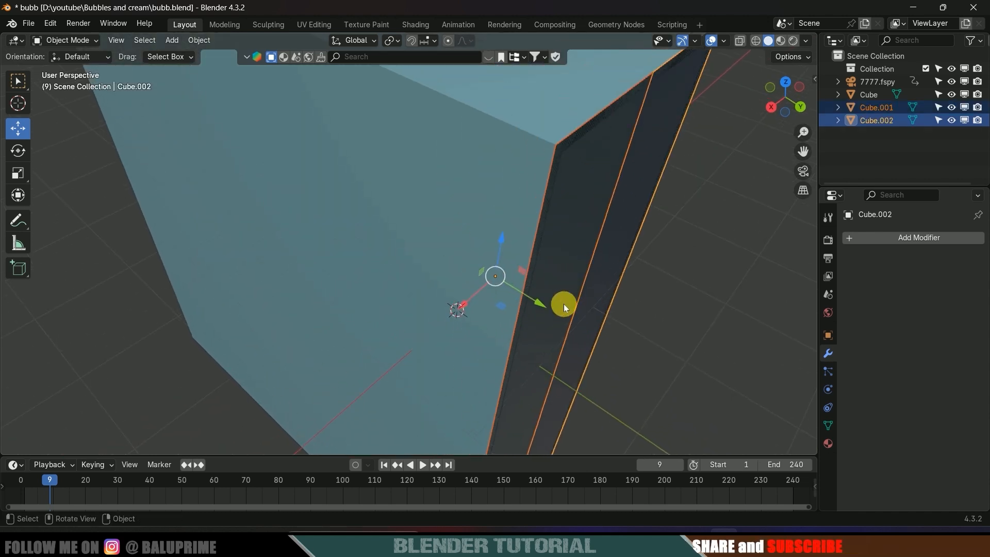
pyautogui.moveTo(541, 303); pyautogui.dragTo(537, 298)
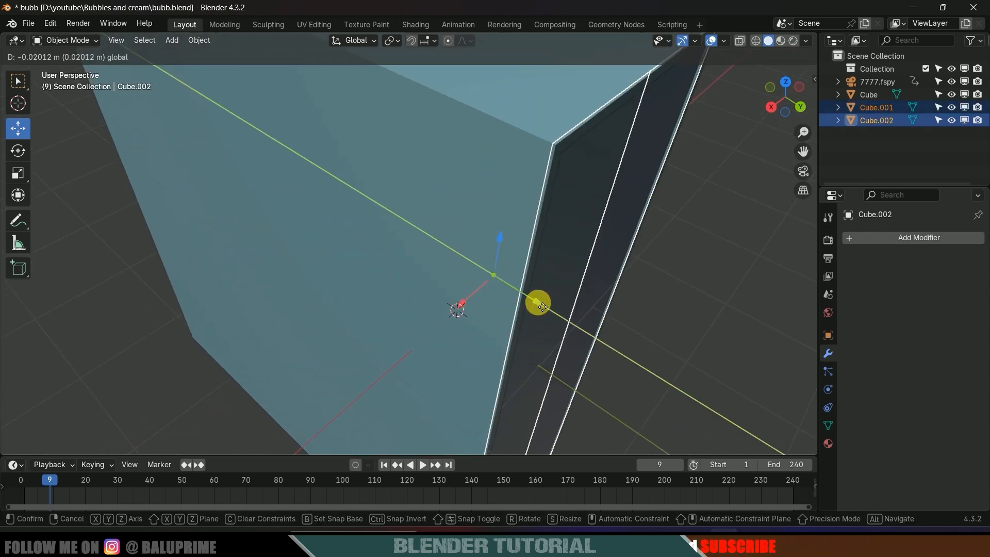
pyautogui.moveTo(537, 298); pyautogui.dragTo(462, 250, button='middle')
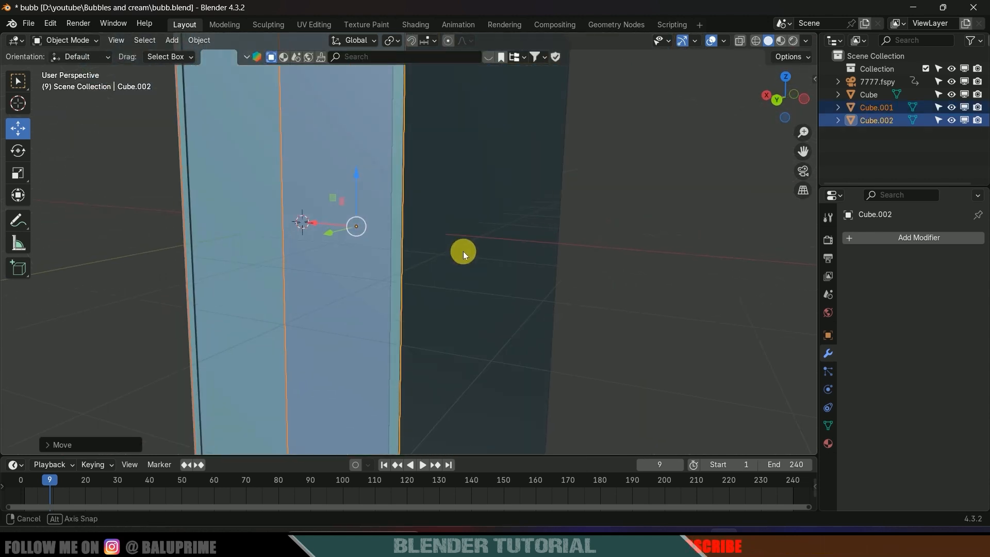
# Step: Hide both facade halves again to expose the block's interior floor
pyautogui.click(952, 107)
pyautogui.click(952, 120)
pyautogui.moveTo(535, 210); pyautogui.dragTo(425, 304, button='middle')
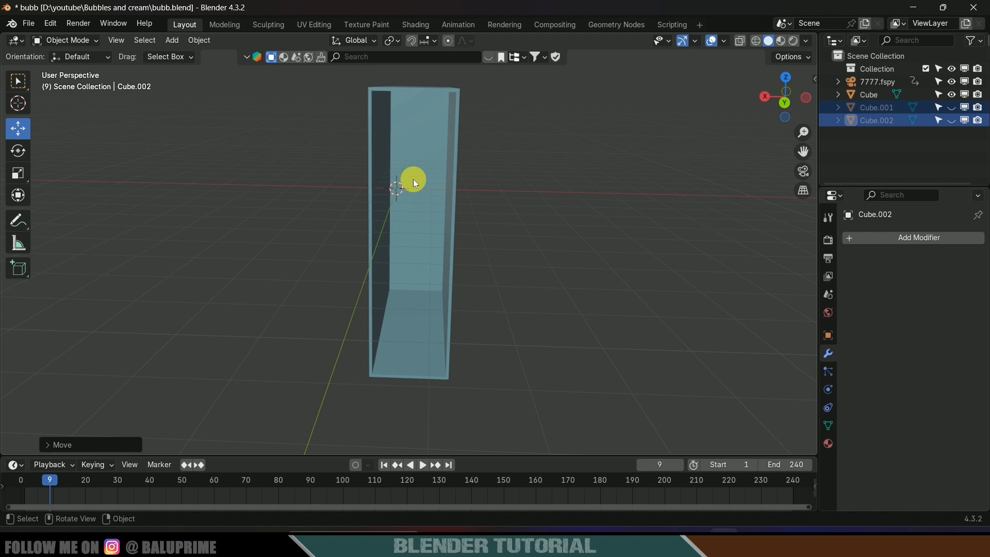
pyautogui.moveTo(454, 197); pyautogui.dragTo(432, 258, button='middle')
# Step: Select the block's interior floor face in Edit Mode and snap the 3D cursor to it
pyautogui.click(443, 308)
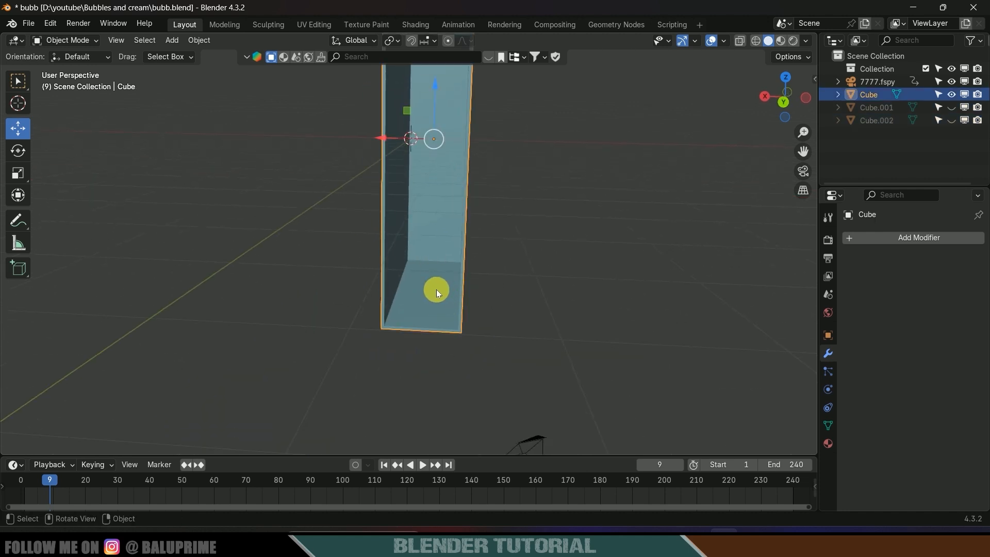
pyautogui.press('Tab')
pyautogui.moveTo(277, 206); pyautogui.dragTo(517, 329)
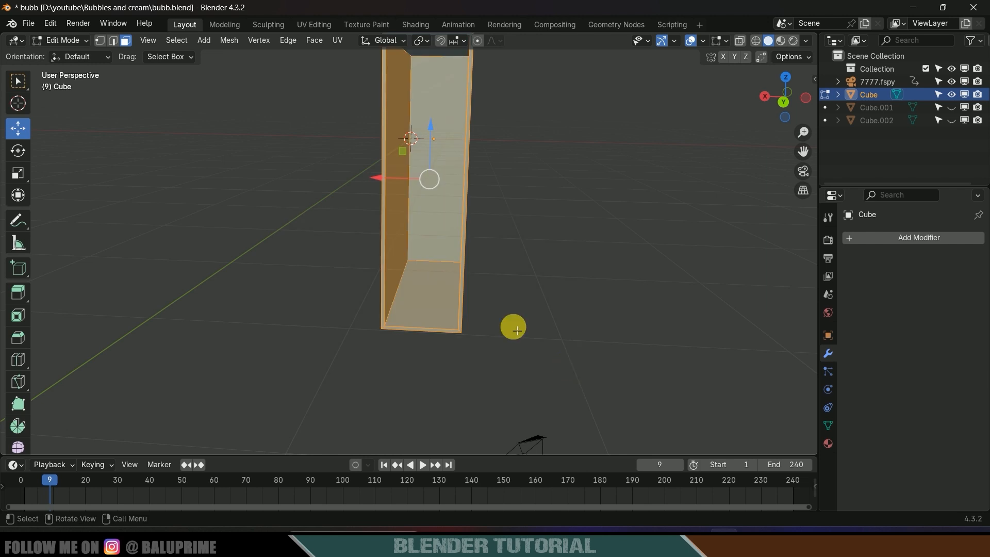
pyautogui.click(423, 308)
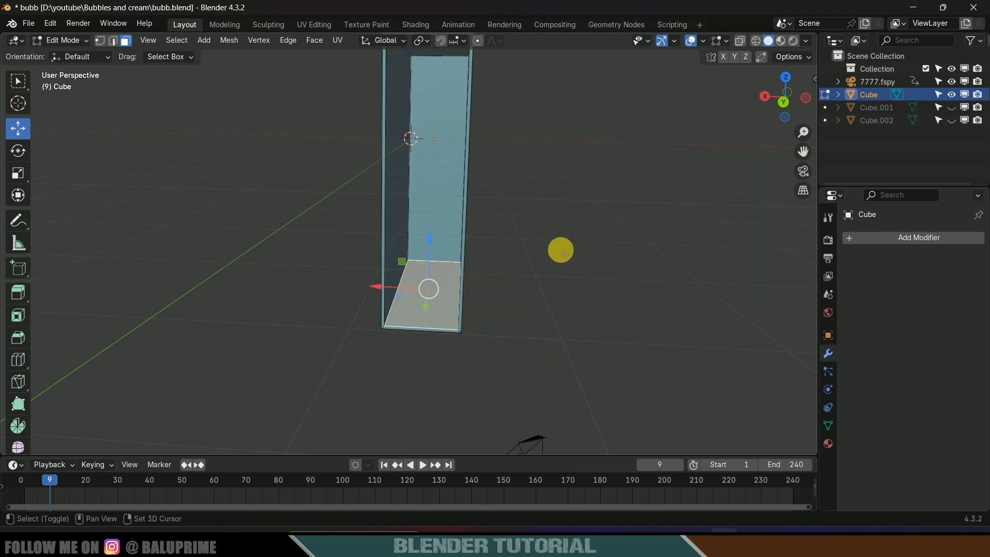
pyautogui.hotkey('shift', 's')
pyautogui.click(555, 318)
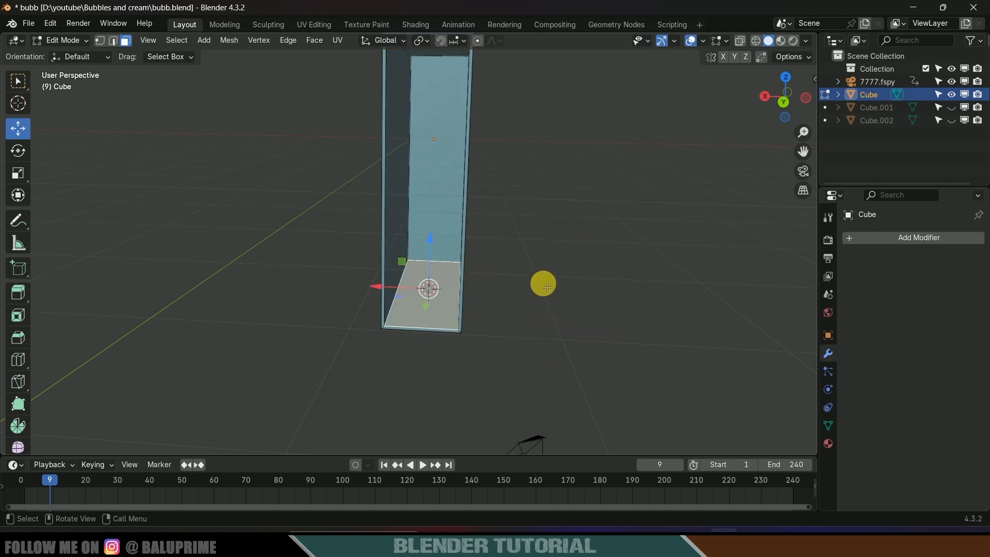
# Step: Return to Object Mode and set the block's origin to the 3D cursor on its interior floor
pyautogui.press('Tab')
pyautogui.click(198, 40)
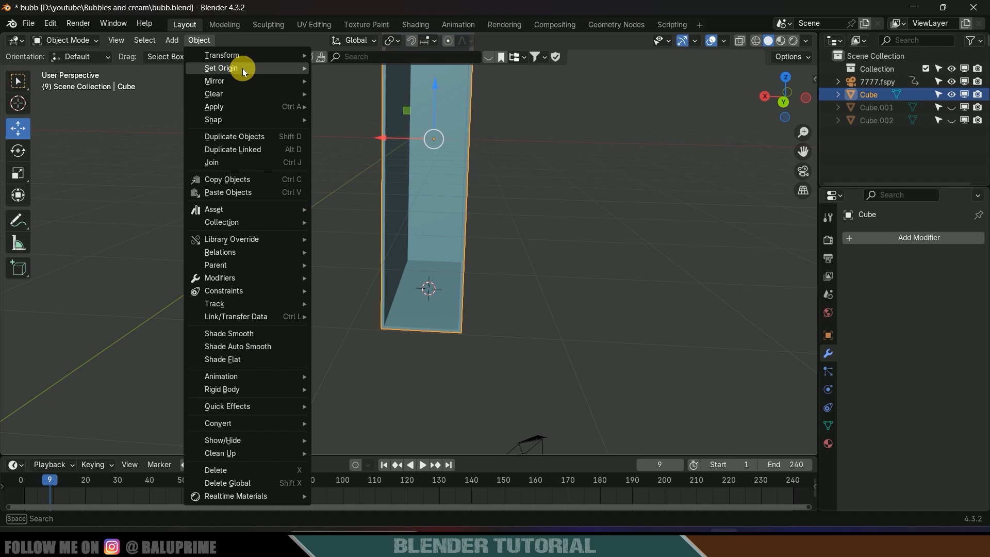
pyautogui.moveTo(242, 67)
pyautogui.click(375, 96)
pyautogui.moveTo(448, 306); pyautogui.dragTo(425, 143, button='middle')
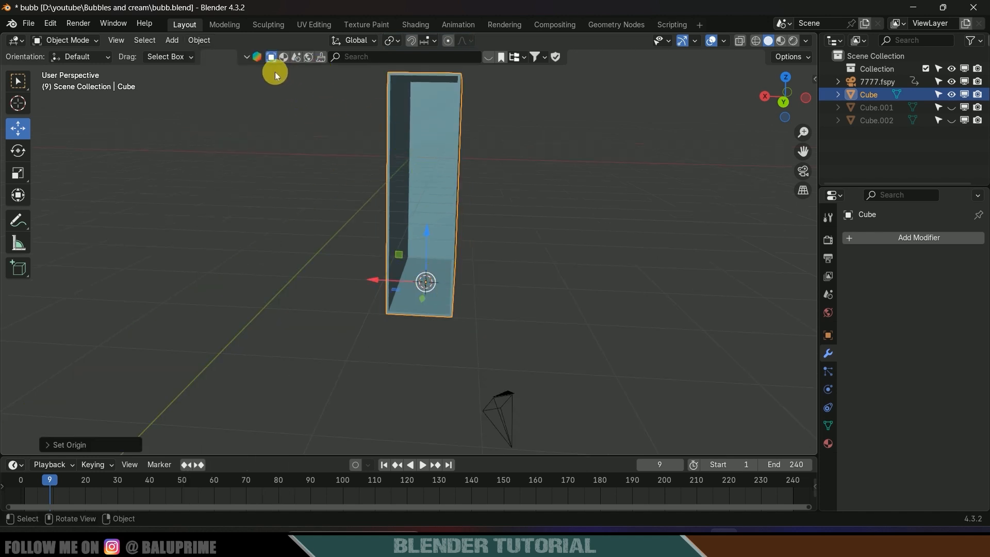
# Step: Search the asset library for "face cream" and place the Cosmetics face wash model on the block's interior floor
pyautogui.click(371, 62)
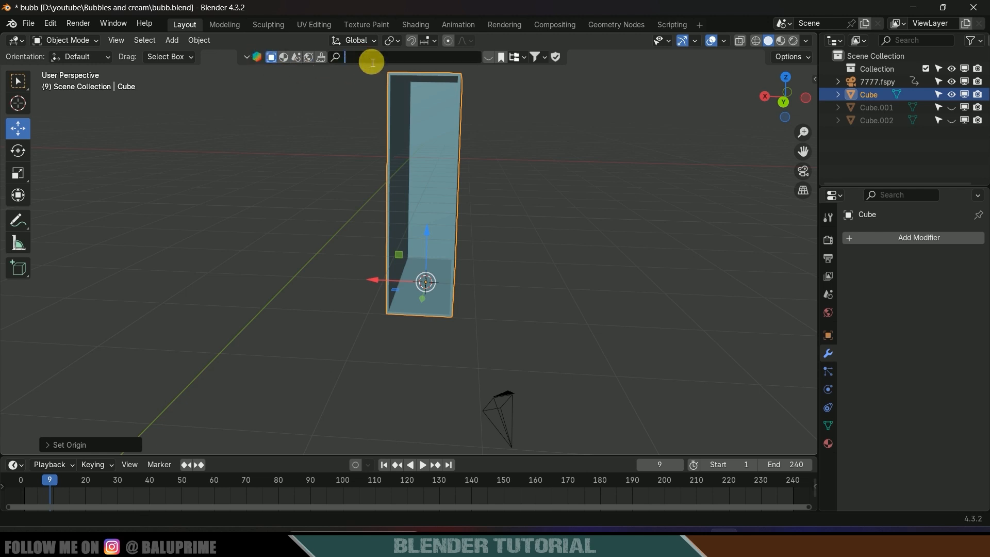
pyautogui.write('face cream')
pyautogui.press('Return')
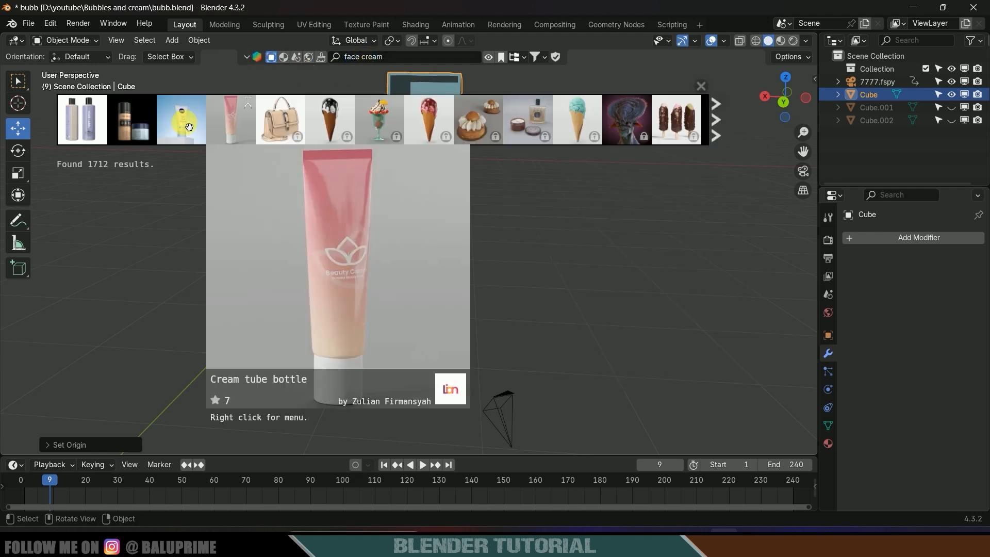
pyautogui.moveTo(219, 127)
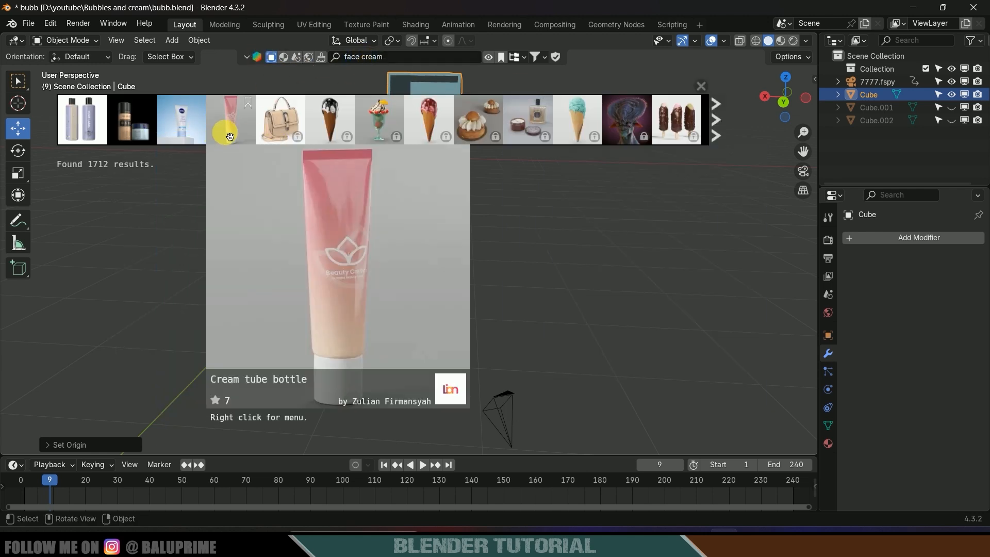
pyautogui.moveTo(232, 132); pyautogui.dragTo(476, 4)
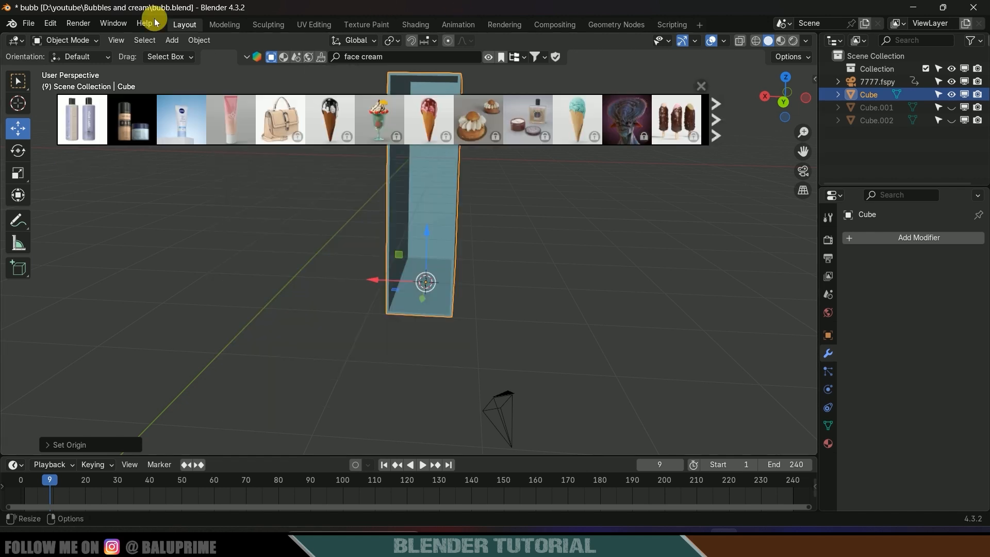
pyautogui.moveTo(88, 129)
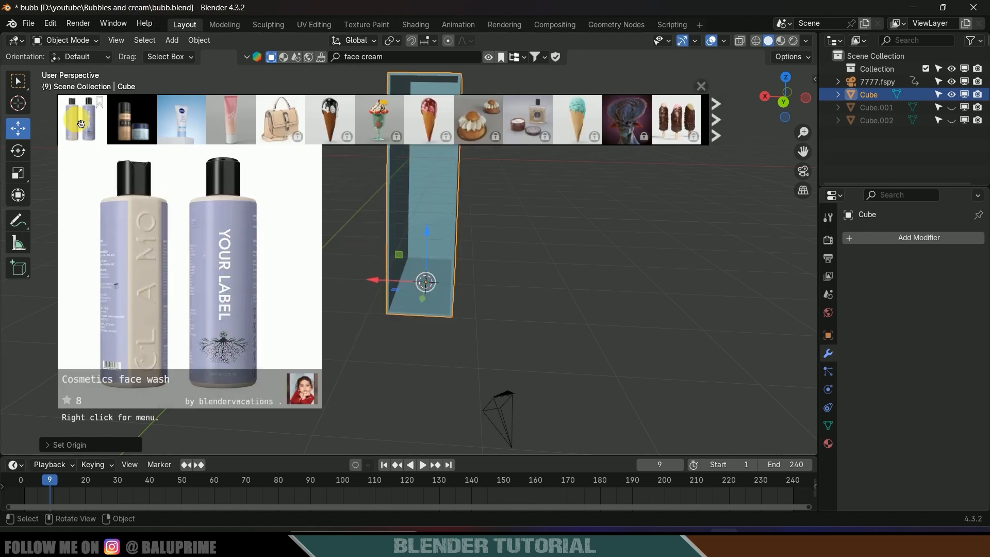
pyautogui.moveTo(81, 124); pyautogui.dragTo(448, 274)
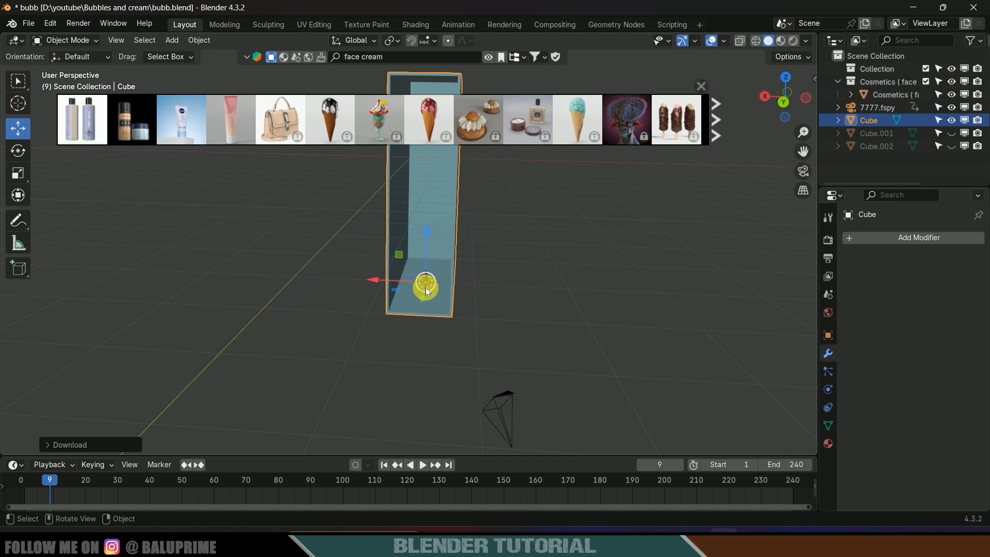
# Step: Select the bottle with its full hierarchy, close the asset results and scale it up to nearly fill the block's width
pyautogui.scroll(8, 462, 314)
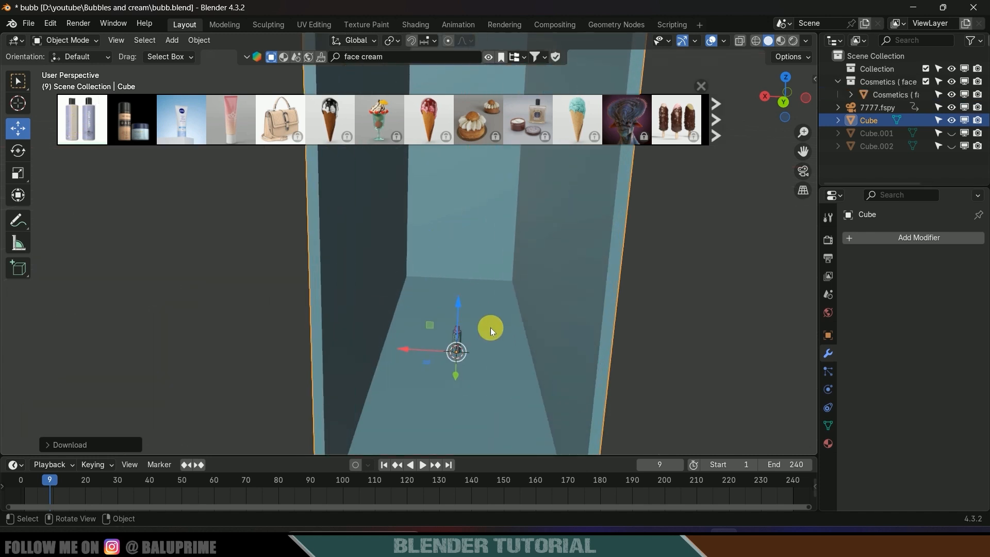
pyautogui.click(398, 218)
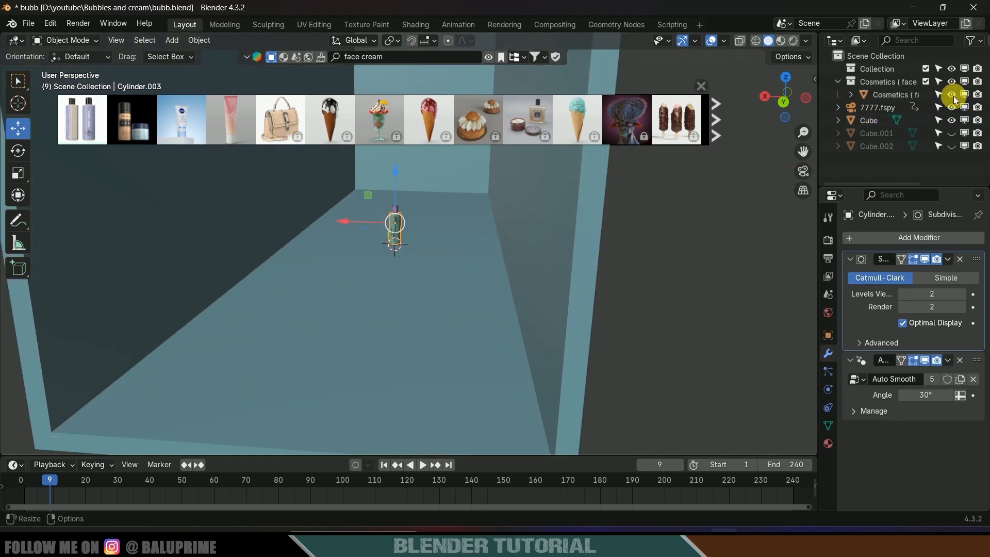
pyautogui.rightClick(883, 95)
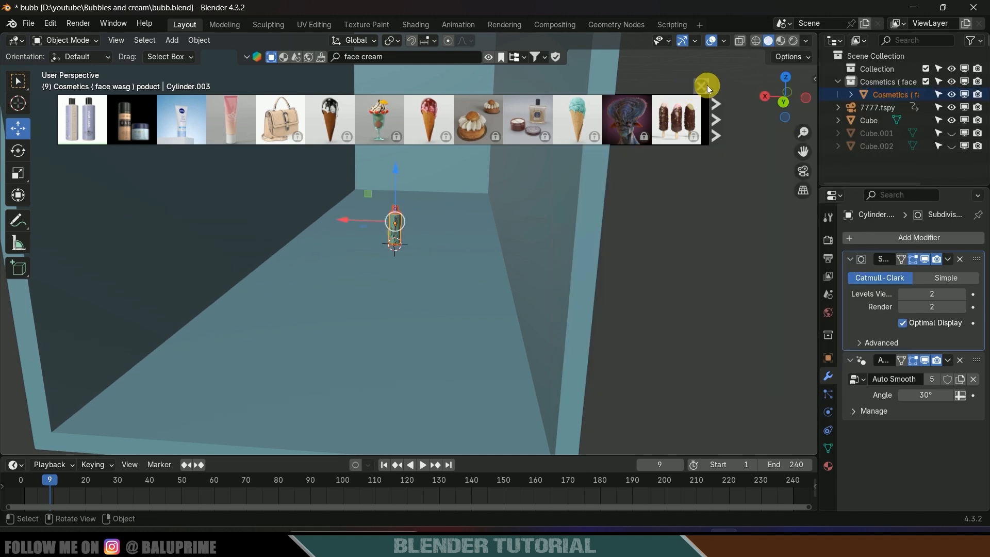
pyautogui.click(701, 86)
pyautogui.scroll(-8, 456, 270)
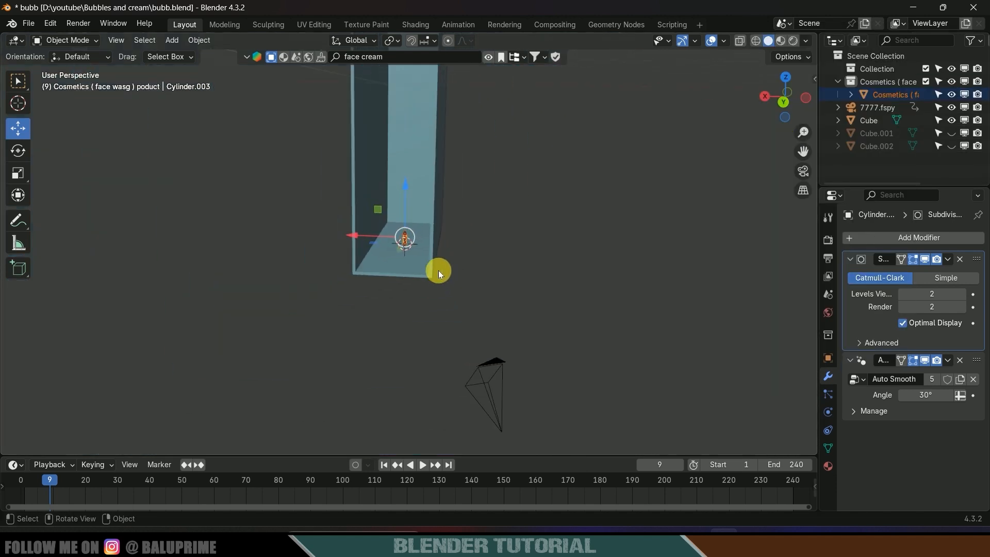
pyautogui.press('s')
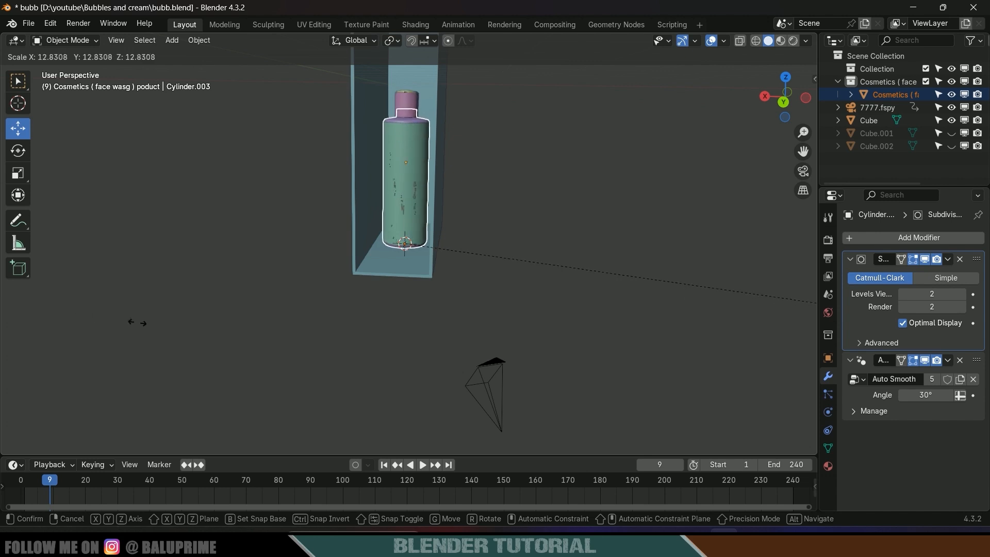
pyautogui.click(233, 345)
# Step: Raise the whole bottle along Z so it floats above the block's floor
pyautogui.keyDown('shift'); pyautogui.moveTo(338, 328); pyautogui.dragTo(321, 380, button='middle'); pyautogui.keyUp('shift')
pyautogui.moveTo(587, 258); pyautogui.dragTo(453, 258, button='middle')
pyautogui.moveTo(348, 211); pyautogui.dragTo(344, 168)
pyautogui.moveTo(521, 363); pyautogui.dragTo(472, 287, button='middle')
pyautogui.click(416, 228)
pyautogui.press('g')
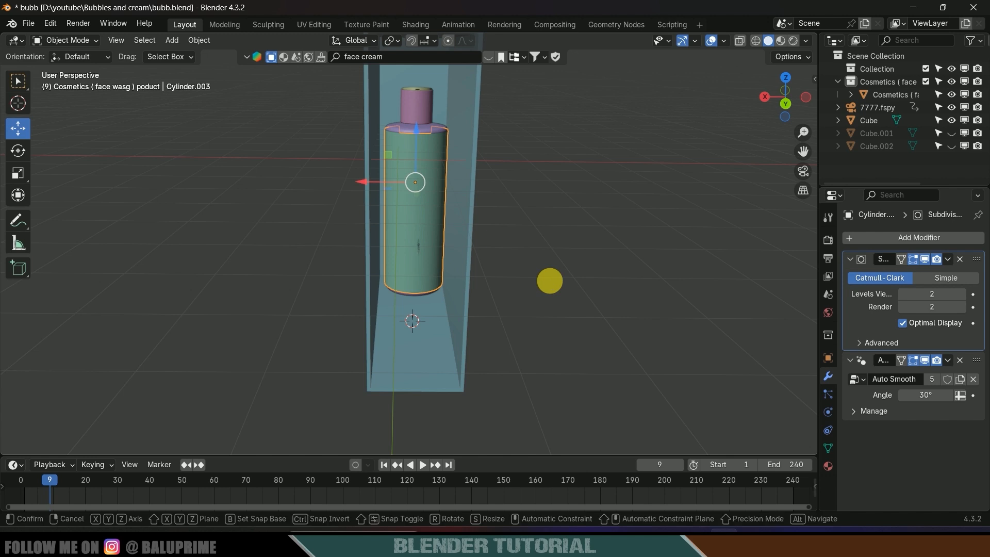
pyautogui.rightClick(604, 258)
pyautogui.click(420, 121)
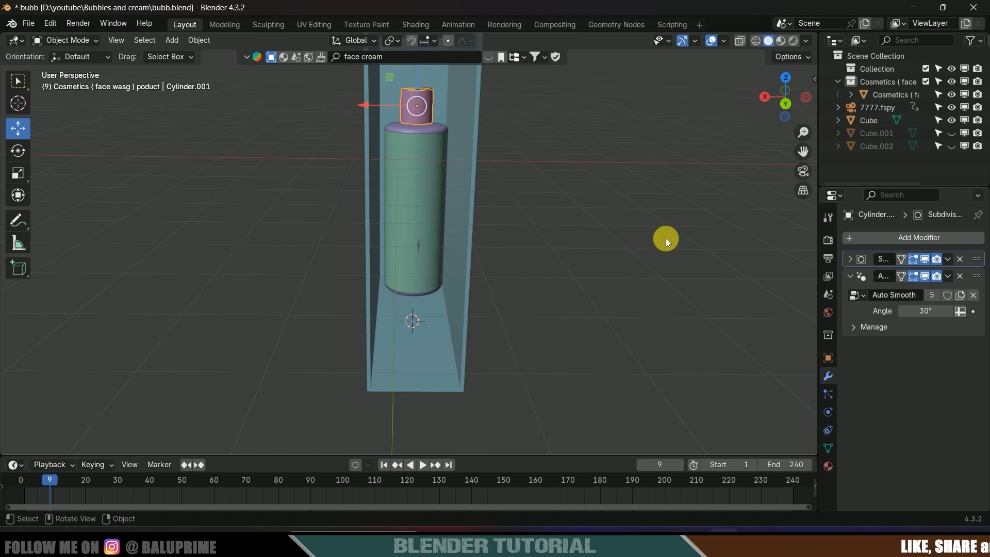
# Step: Select the bottle's main body and snap the 3D cursor to it
pyautogui.click(413, 242)
pyautogui.moveTo(438, 273); pyautogui.dragTo(421, 236, button='middle')
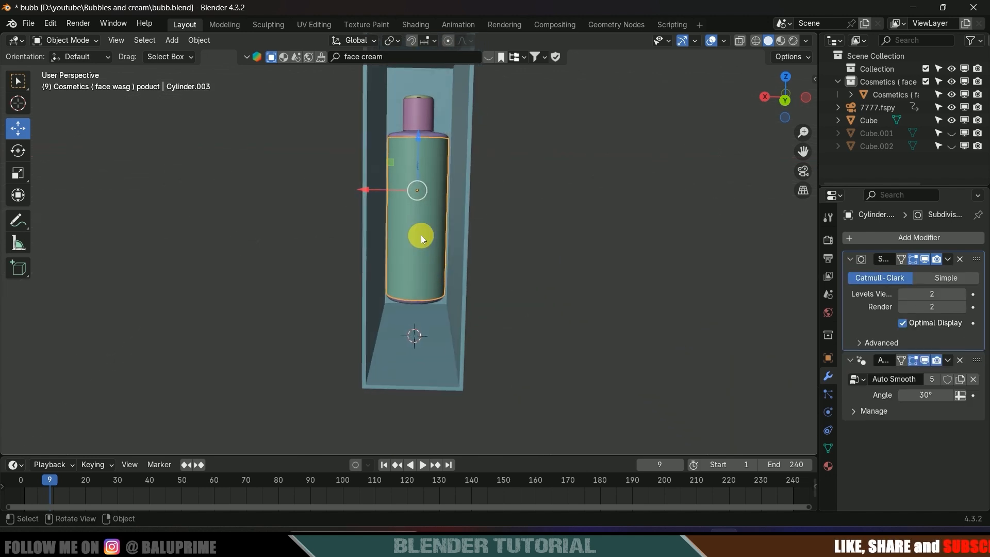
pyautogui.hotkey('shift', 's')
pyautogui.click(436, 286)
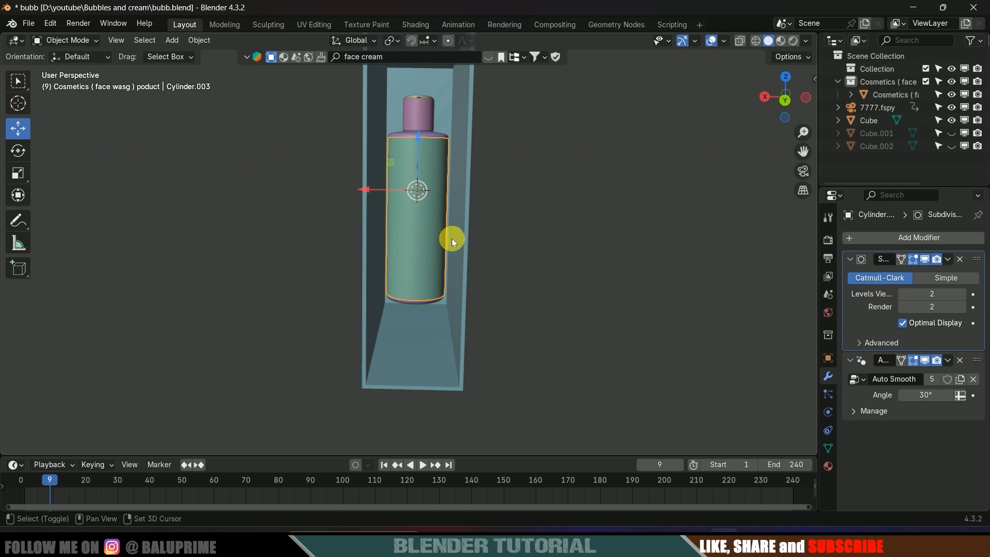
# Step: Add a cube-shaped empty at the bottle's centre and scale it to about 1.855
pyautogui.hotkey('shift', 'a')
pyautogui.moveTo(401, 366)
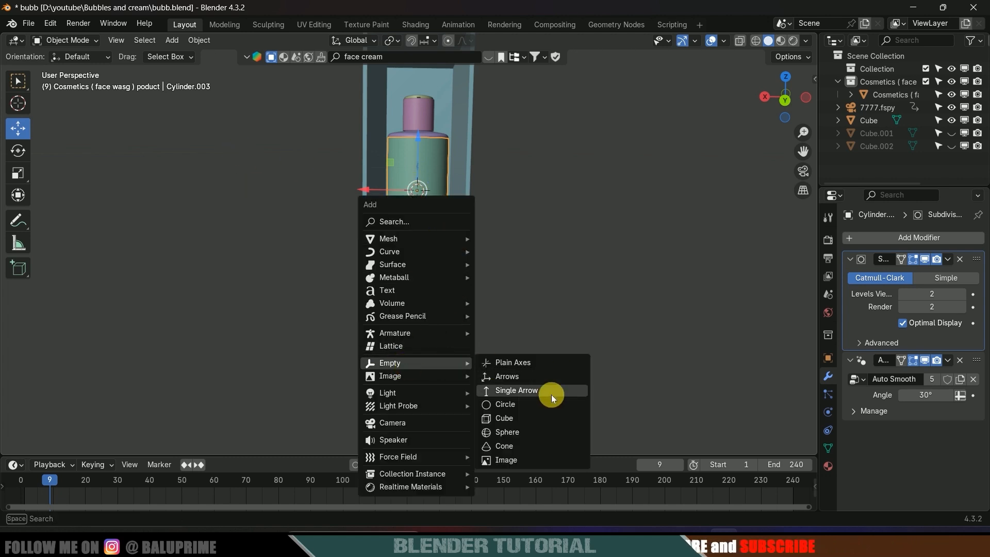
pyautogui.click(511, 419)
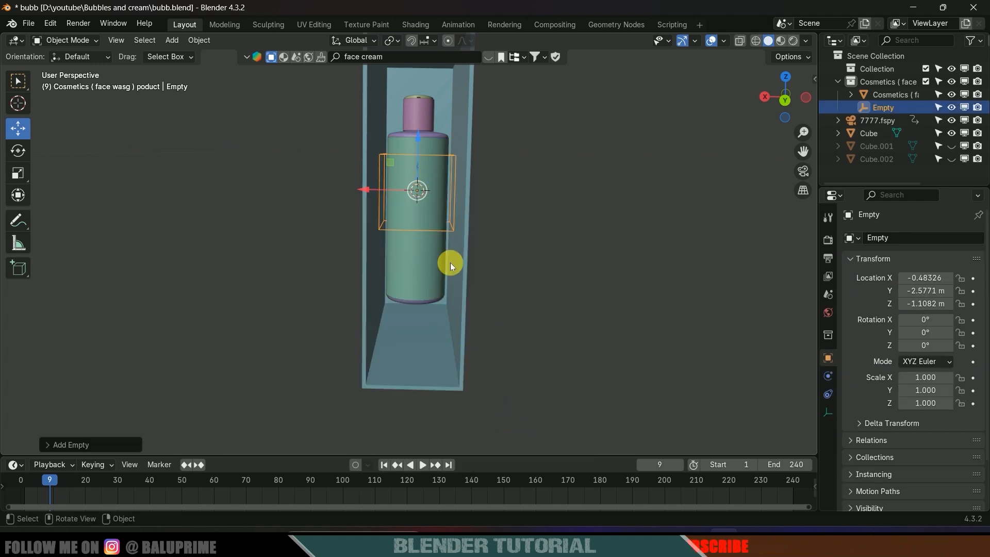
pyautogui.press('s')
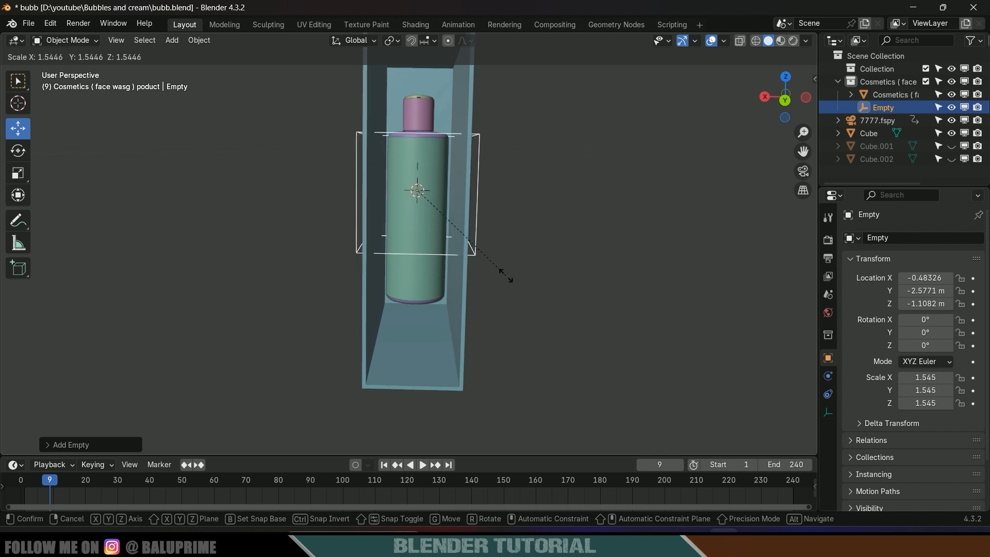
pyautogui.click(536, 279)
# Step: Hide the block and parent all bottle parts to the cube empty with Object (Keep Transform)
pyautogui.click(455, 337)
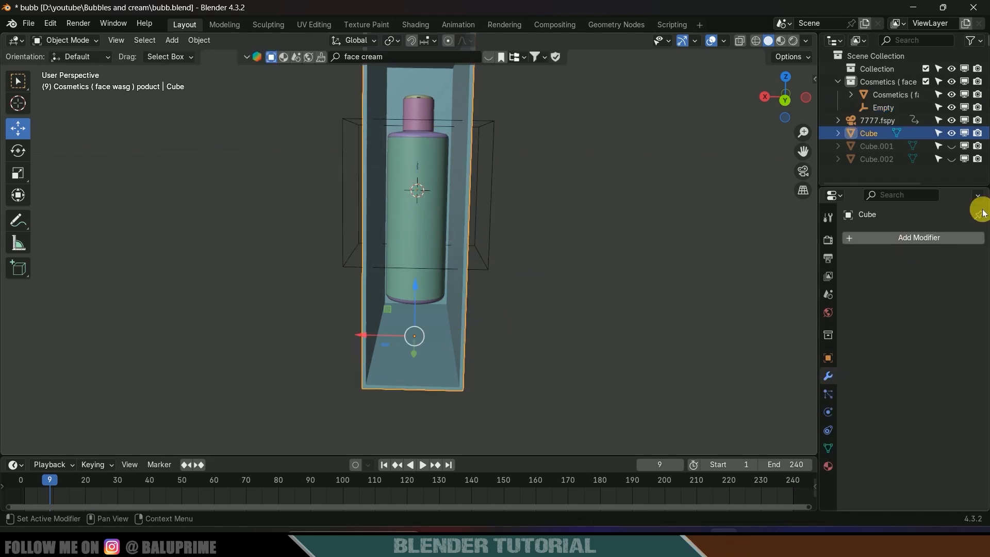
pyautogui.click(951, 133)
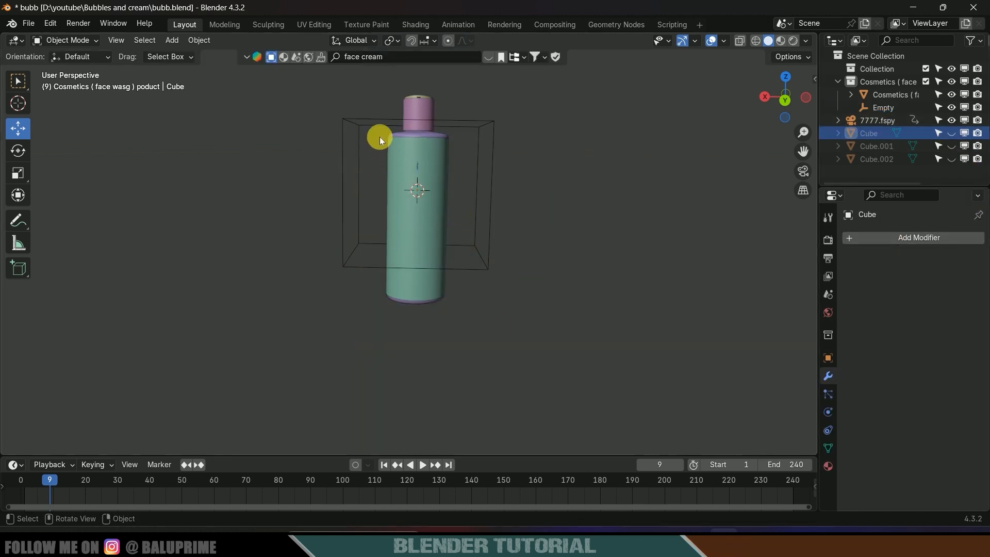
pyautogui.moveTo(301, 99); pyautogui.dragTo(659, 316)
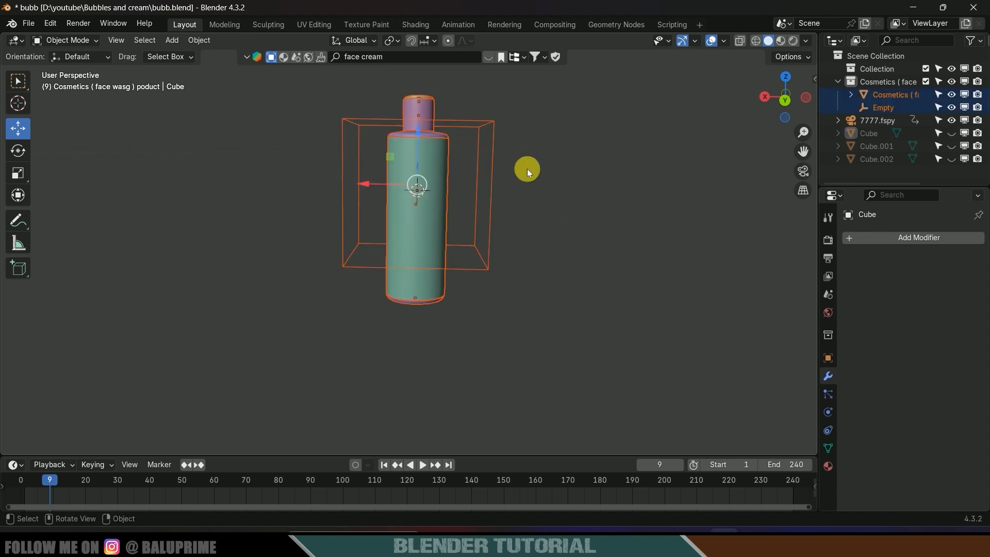
pyautogui.keyDown('shift'); pyautogui.click(495, 176); pyautogui.keyUp('shift')
pyautogui.scroll(3, 540, 224)
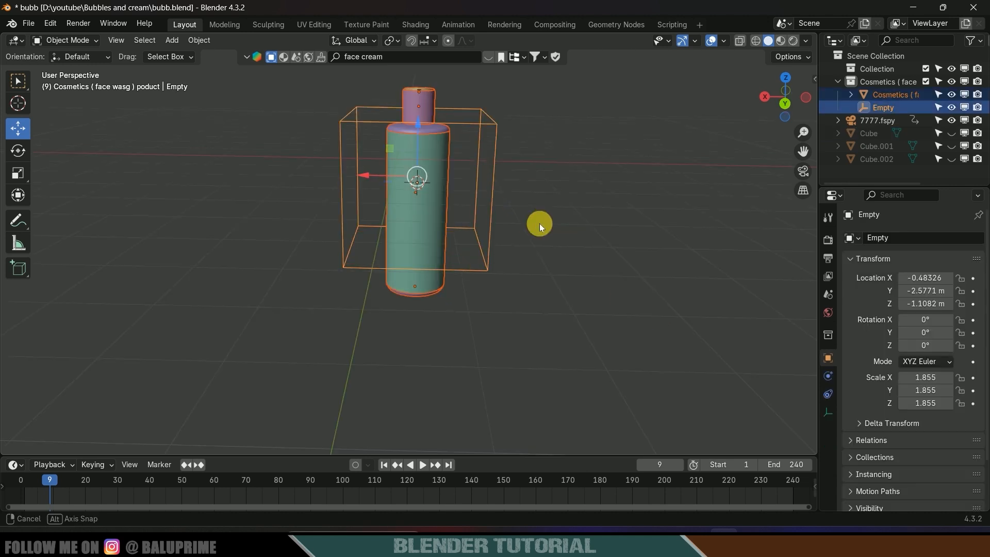
pyautogui.keyDown('shift'); pyautogui.moveTo(534, 108); pyautogui.dragTo(522, 125, button='middle'); pyautogui.keyUp('shift')
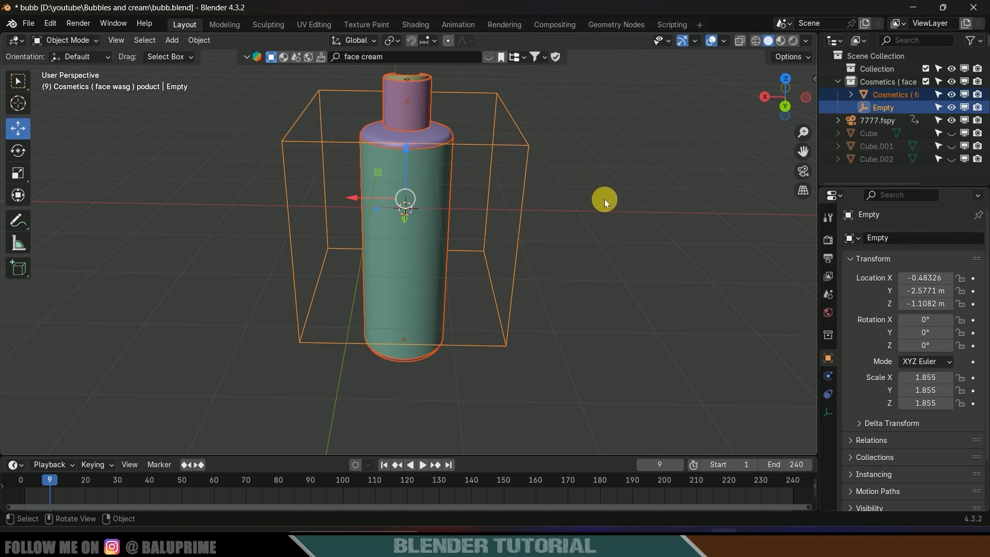
pyautogui.hotkey('ctrl', 'p')
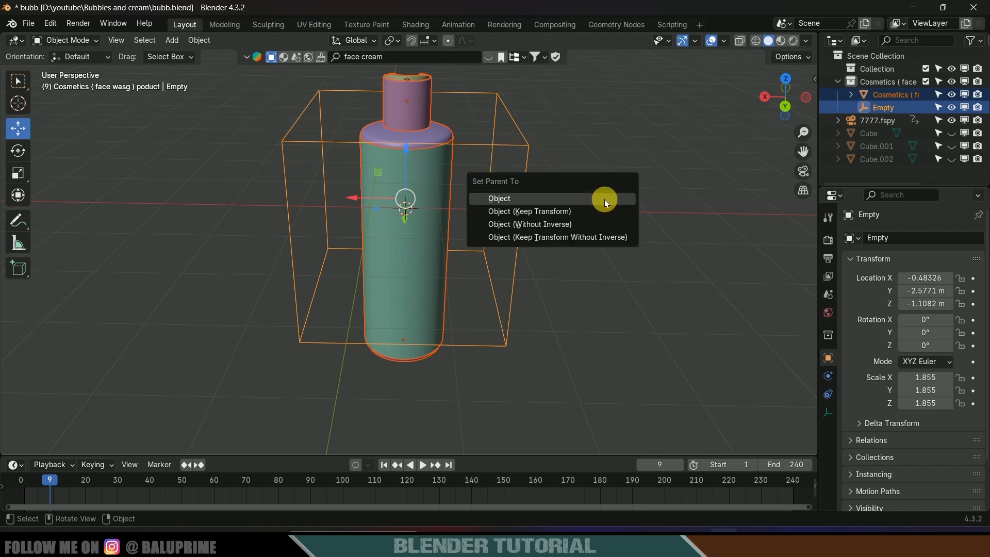
pyautogui.click(504, 212)
pyautogui.click(510, 243)
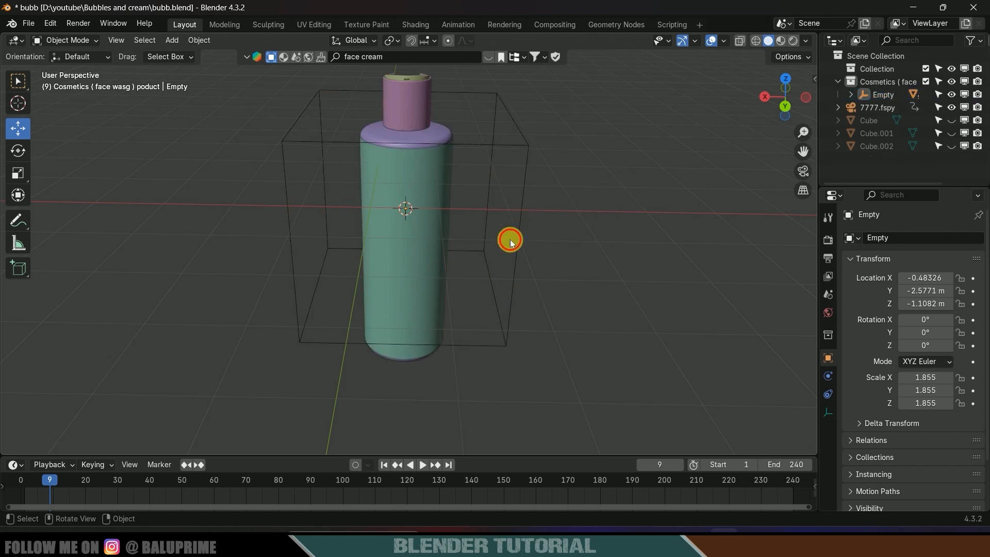
pyautogui.click(524, 263)
pyautogui.press('g')
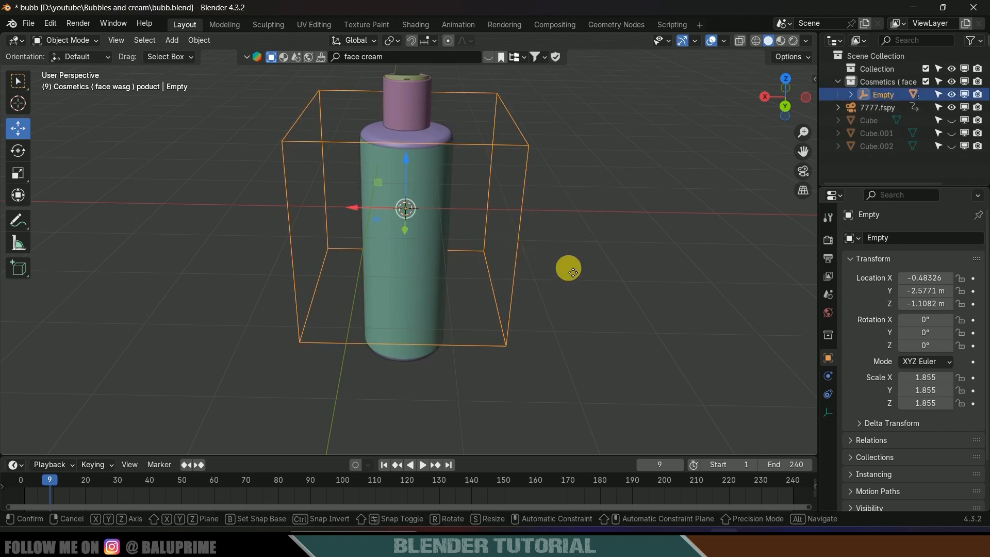
pyautogui.press('Escape')
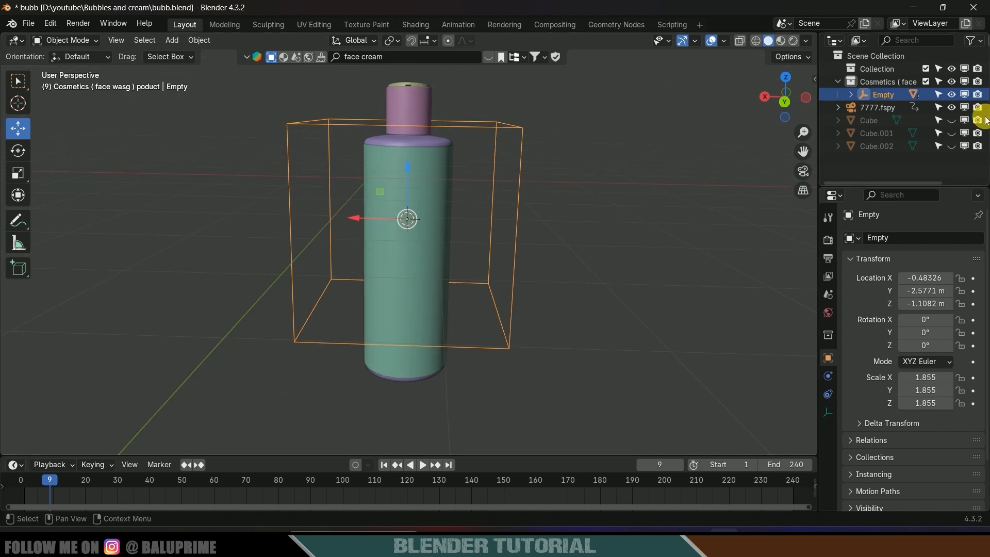
# Step: Unhide the block and add a UV sphere at the 3D cursor in the bottle's centre
pyautogui.click(951, 121)
pyautogui.scroll(-3, 594, 233)
pyautogui.scroll(-1, 594, 232)
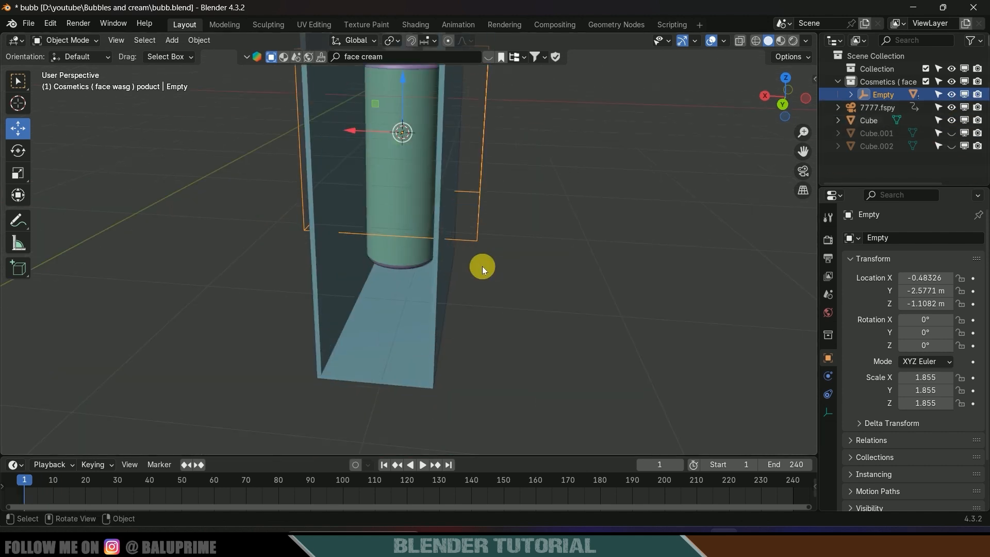
pyautogui.scroll(-2, 420, 294)
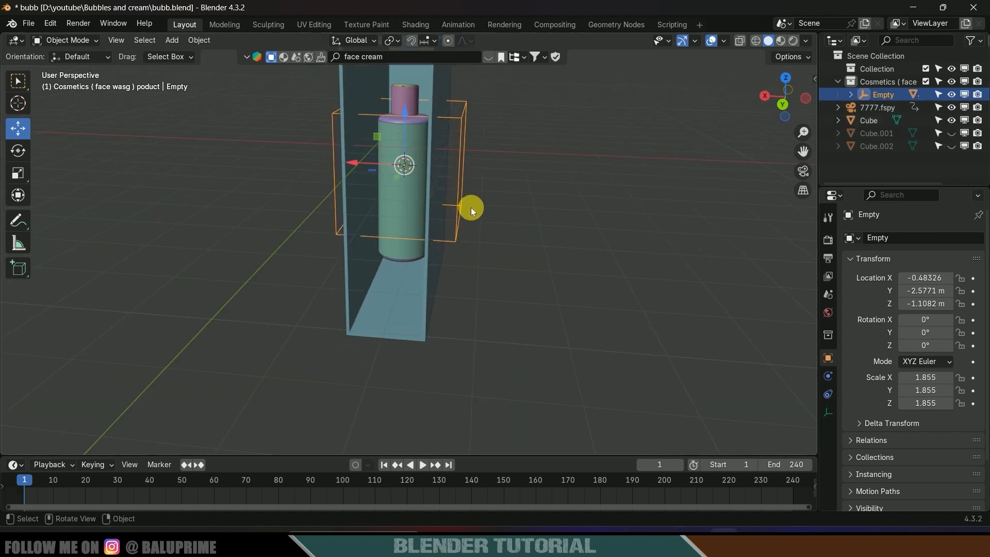
pyautogui.scroll(-2, 474, 210)
pyautogui.hotkey('shift', 'a')
pyautogui.moveTo(467, 214)
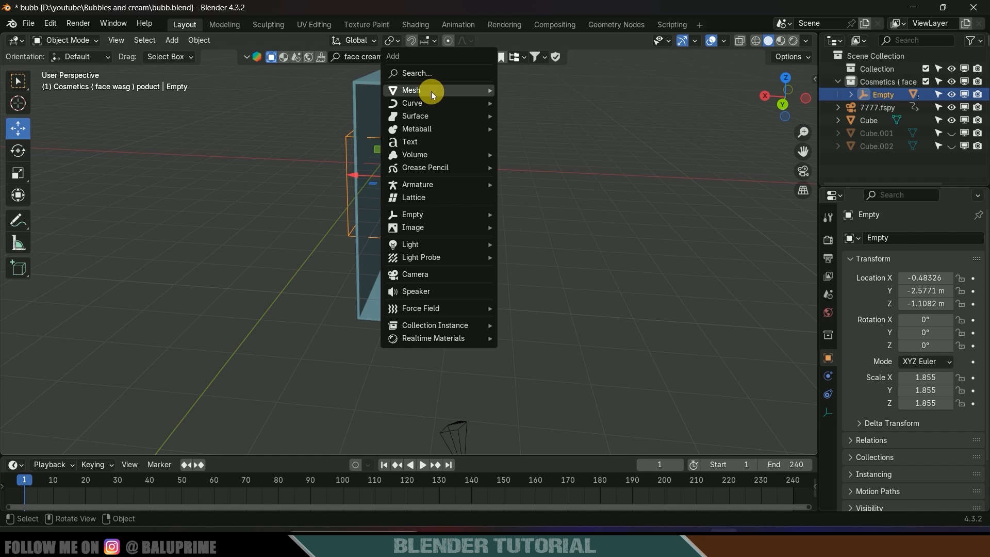
pyautogui.moveTo(480, 89)
pyautogui.click(533, 129)
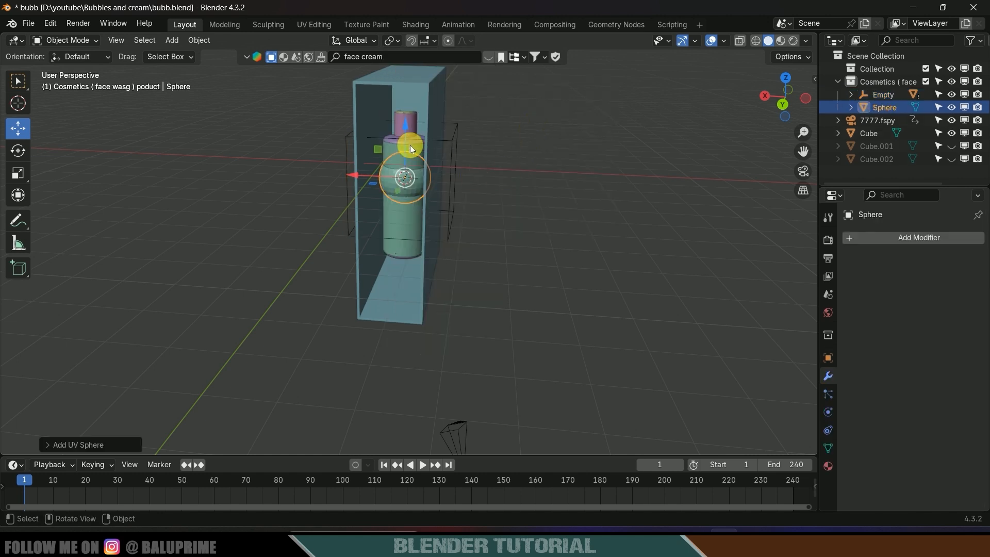
# Step: Move the sphere down along Z to the bottle's base and forward in front of the bottle
pyautogui.press('g')
pyautogui.press('z')
pyautogui.click(525, 266)
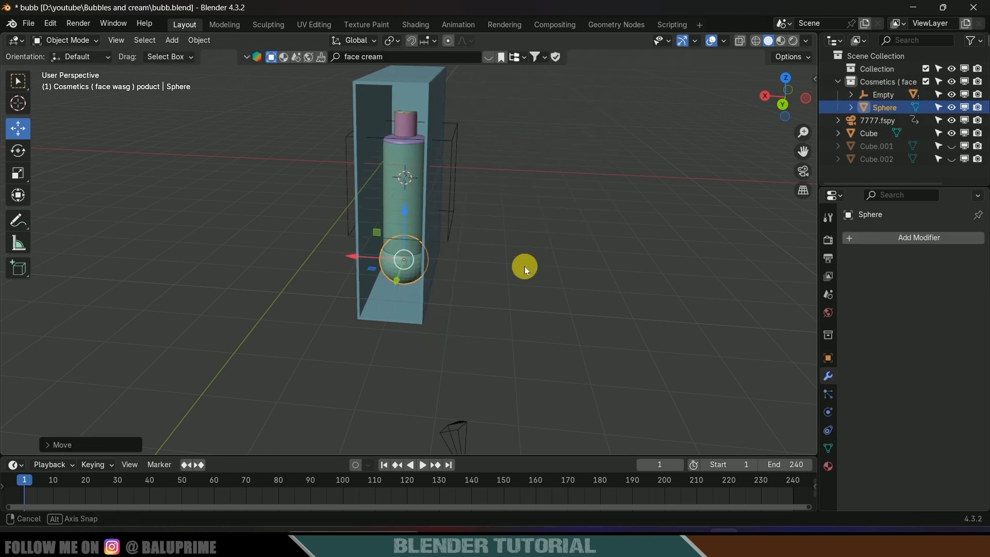
pyautogui.moveTo(525, 266); pyautogui.dragTo(417, 274, button='middle')
pyautogui.press('g')
pyautogui.click(364, 299)
# Step: Add an emitter particle system to the sphere in front of the bottle and preview its emission, returning to frame 1
pyautogui.moveTo(365, 299); pyautogui.dragTo(537, 307, button='middle')
pyautogui.scroll(-2, 537, 298)
pyautogui.click(831, 396)
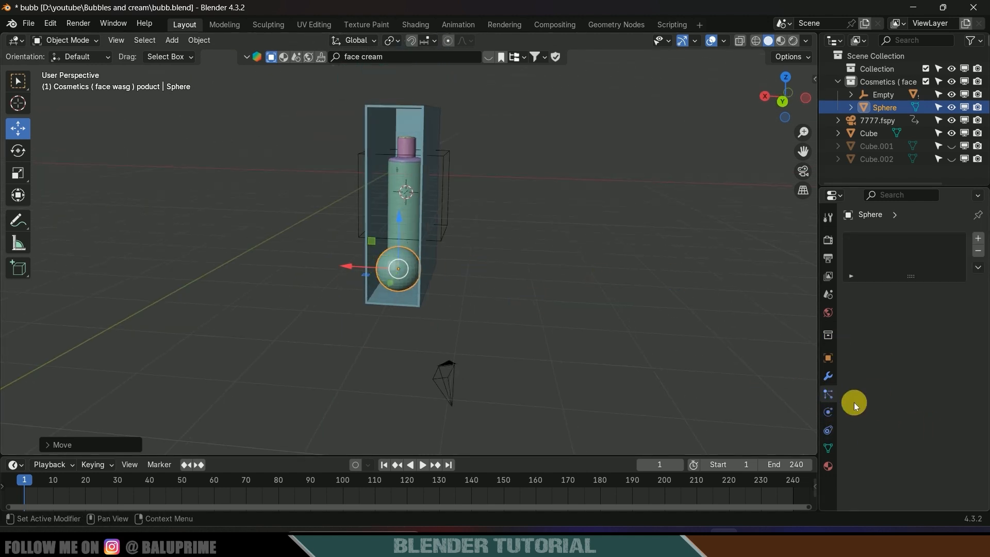
pyautogui.click(978, 239)
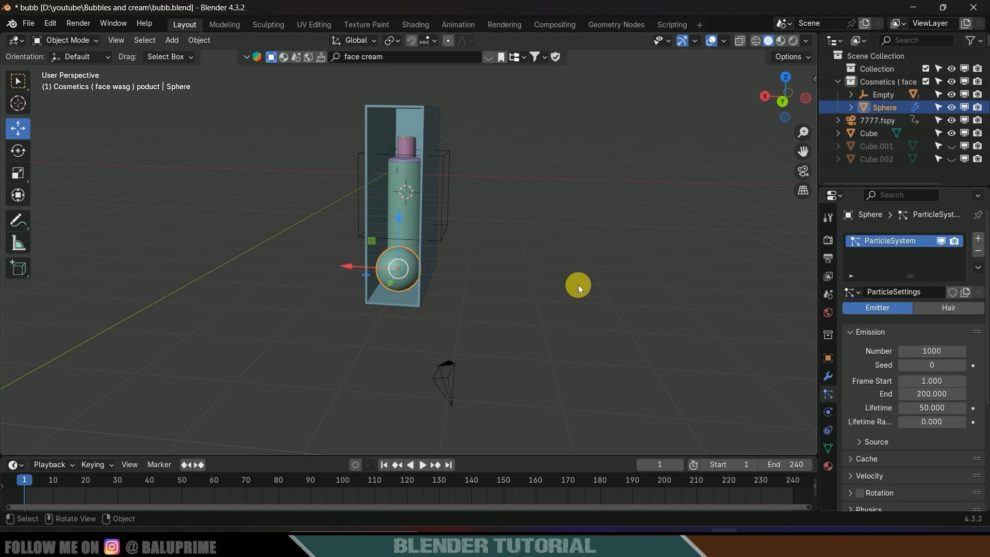
pyautogui.press('space')
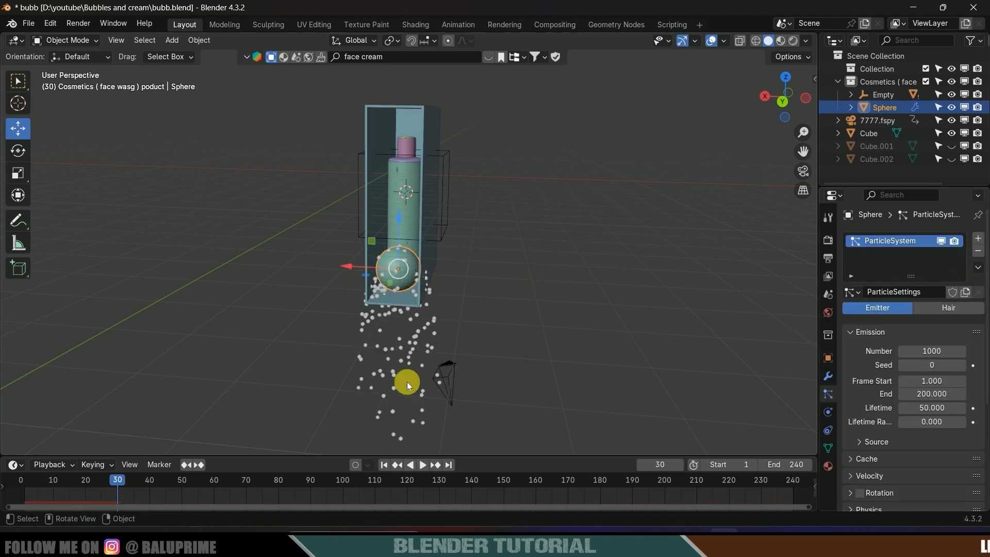
pyautogui.click(384, 464)
# Step: Set the particle emission number to 50 and the emission end frame to 1
pyautogui.doubleClick(948, 353)
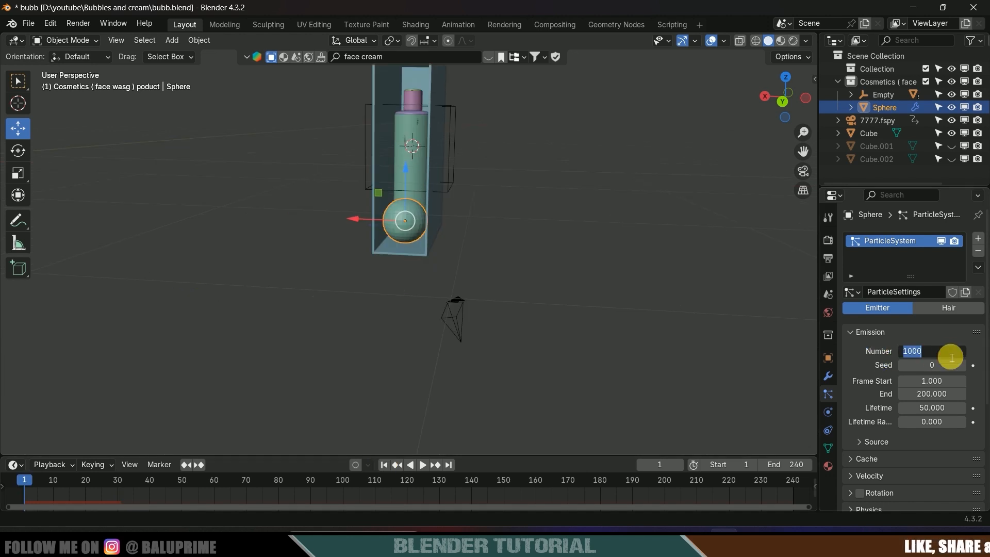
pyautogui.write('50')
pyautogui.press('Return')
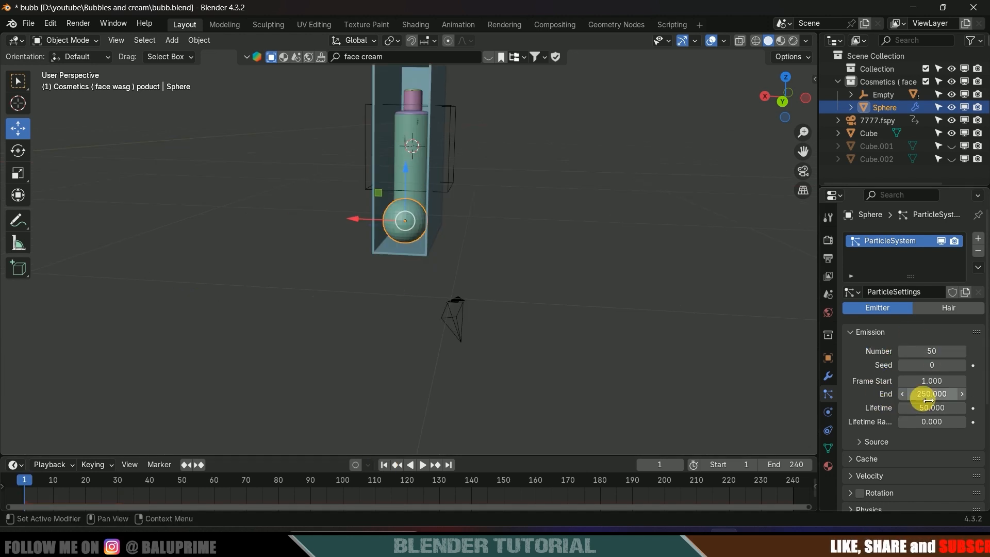
pyautogui.doubleClick(935, 397)
pyautogui.write('1')
pyautogui.press('Return')
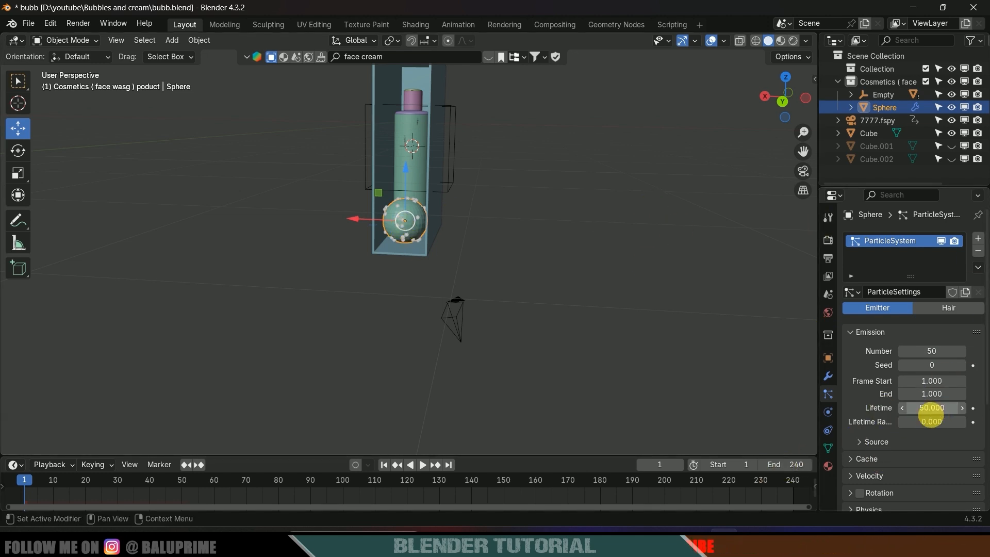
# Step: Set the particle lifetime to 240 and lifetime randomness to 0.25, then play the animation and return to frame 1
pyautogui.click(942, 410)
pyautogui.write('240')
pyautogui.press('Return')
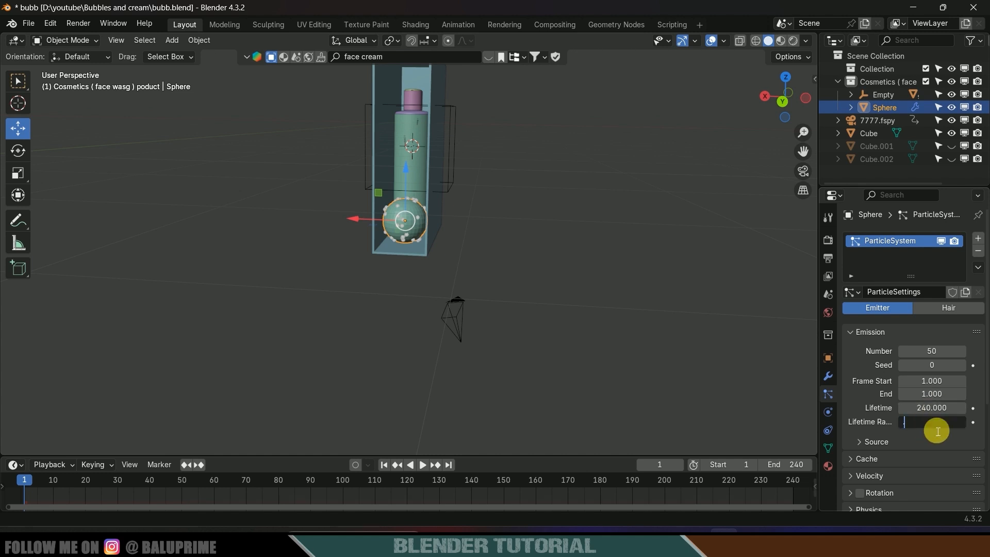
pyautogui.scroll(-5, 877, 392)
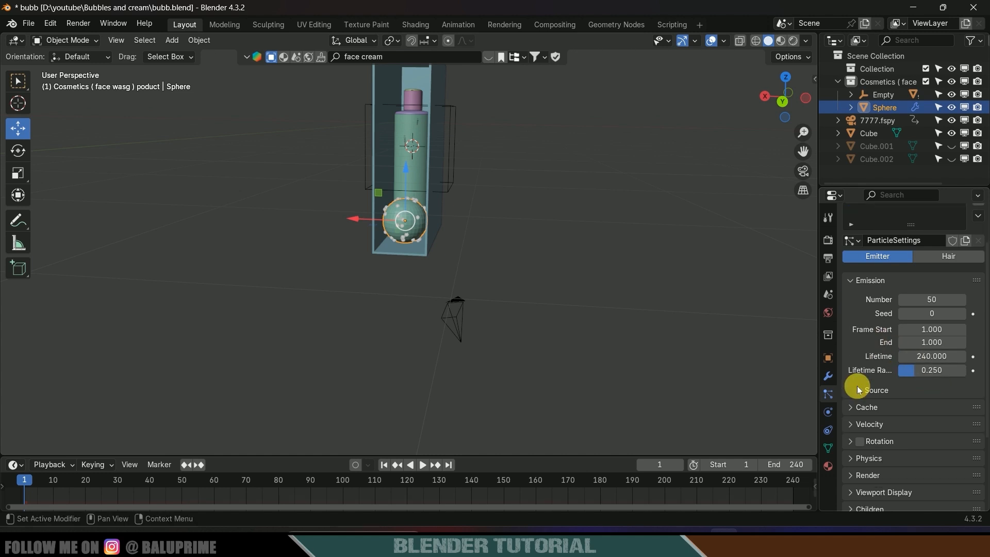
pyautogui.press('space')
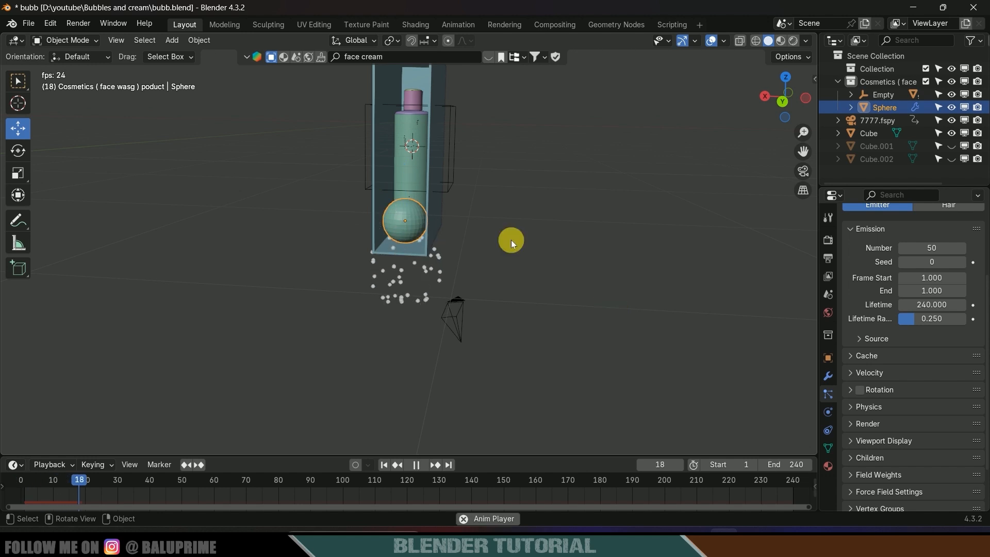
pyautogui.click(385, 465)
pyautogui.moveTo(553, 218); pyautogui.dragTo(547, 282, button='middle')
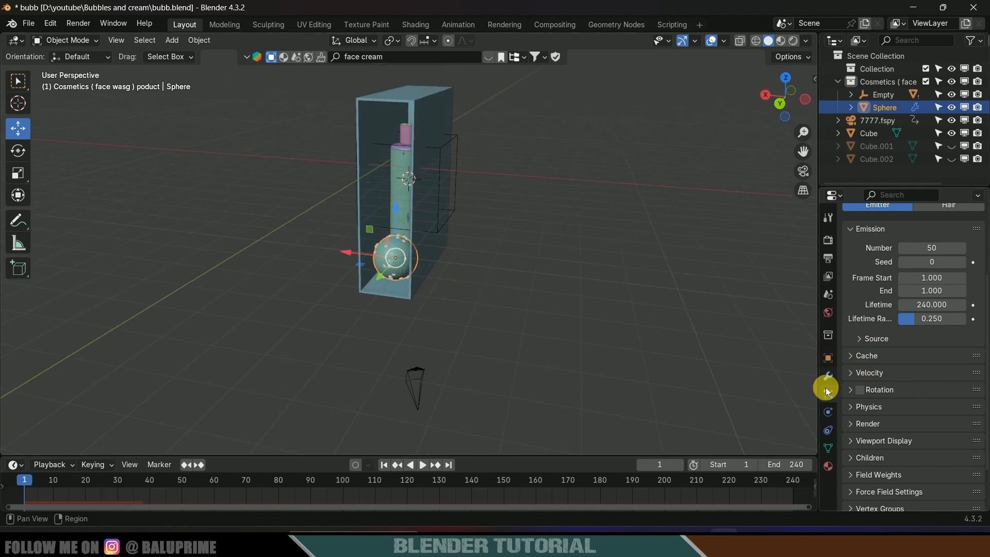
# Step: Try a gravity field weight of -0.5 on the particles, play the animation and return to frame 1
pyautogui.scroll(-3, 906, 438)
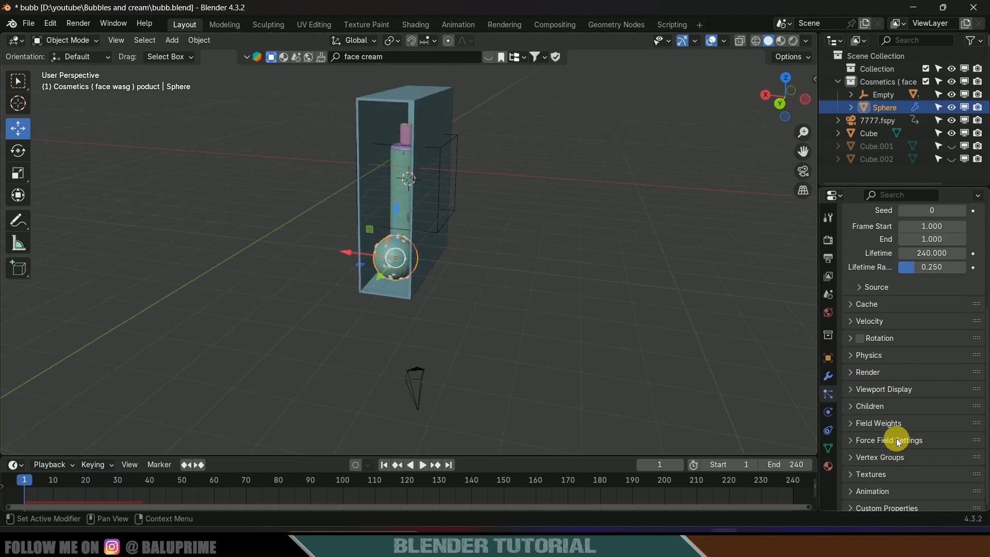
pyautogui.click(853, 419)
pyautogui.scroll(-5, 877, 402)
pyautogui.click(956, 351)
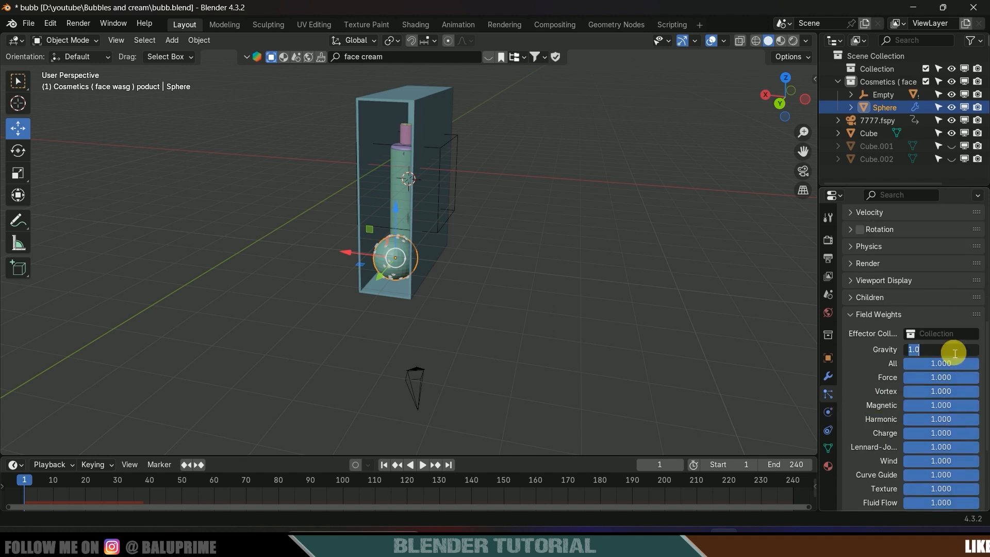
pyautogui.write('-0.5')
pyautogui.press('Return')
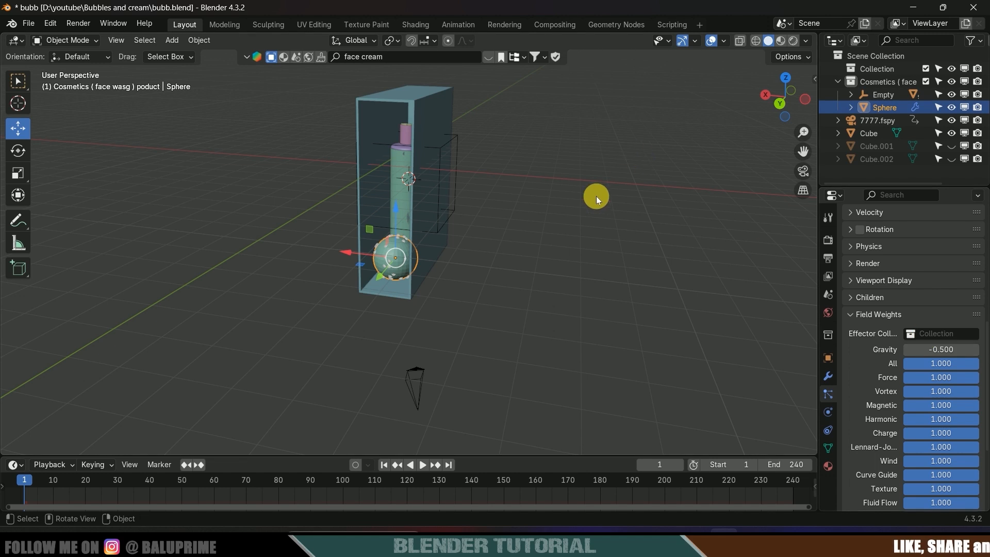
pyautogui.press('space')
pyautogui.press('space')
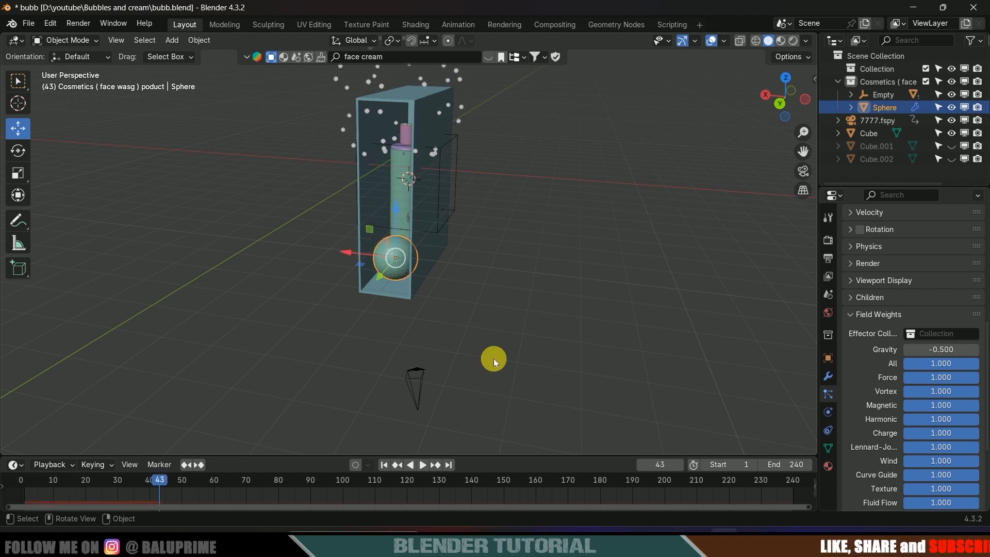
pyautogui.click(384, 464)
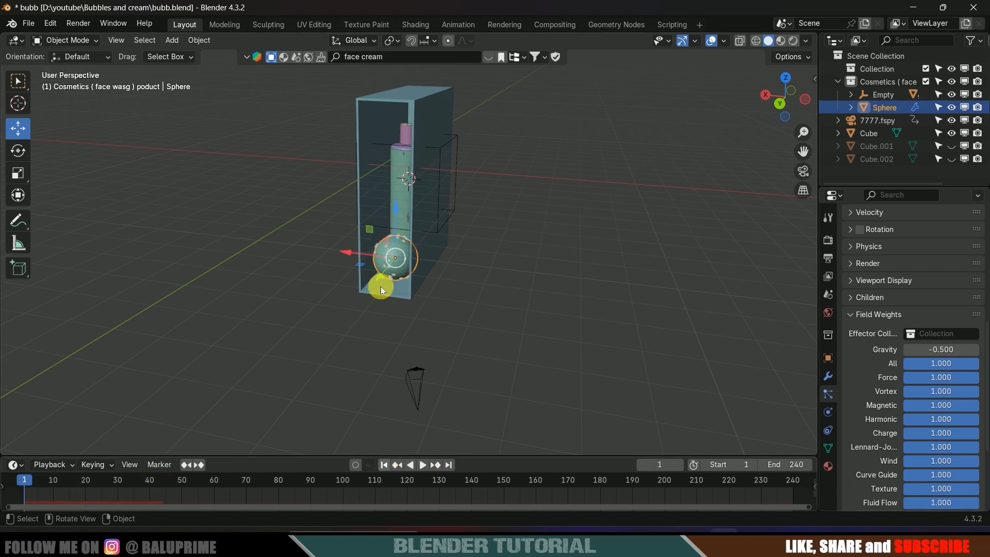
# Step: Set the particles' gravity field weight to -0.015, play the animation and return to frame 1
pyautogui.click(942, 353)
pyautogui.write('-')
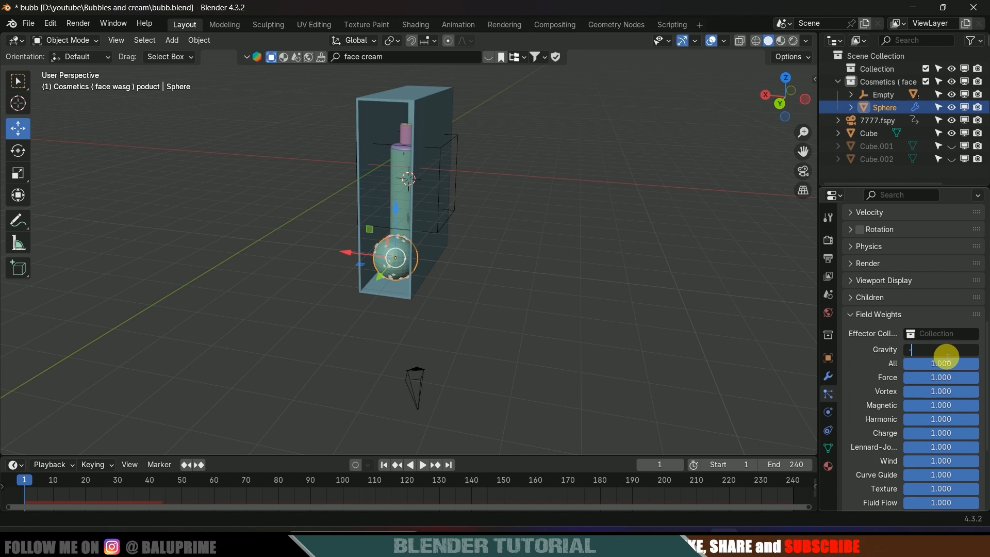
pyautogui.write('0')
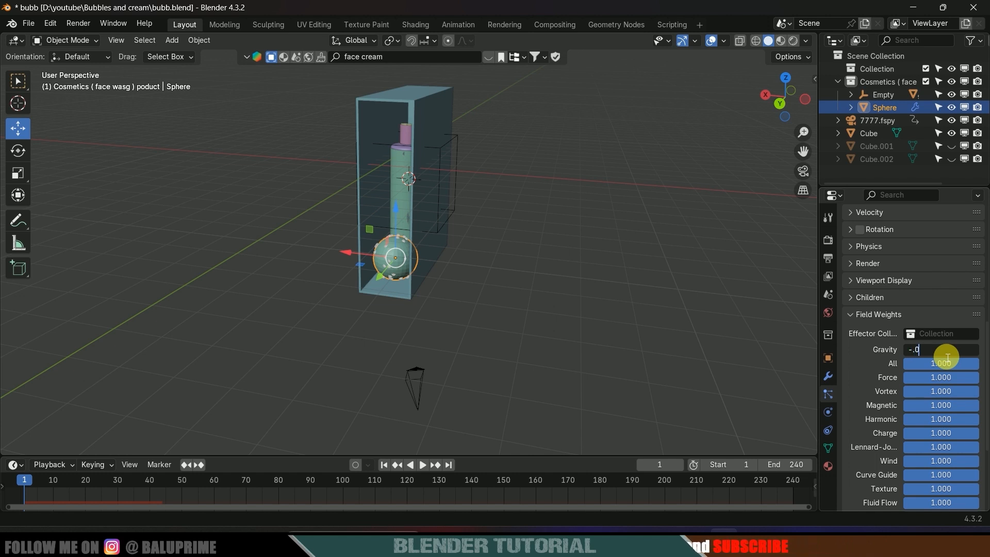
pyautogui.write('.015')
pyautogui.press('Return')
pyautogui.press('space')
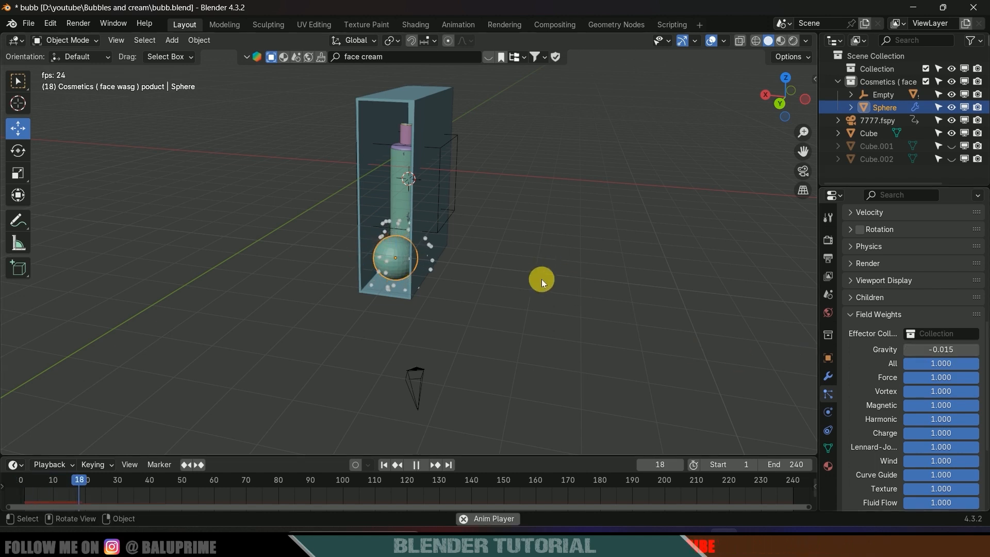
pyautogui.press('space')
pyautogui.click(384, 466)
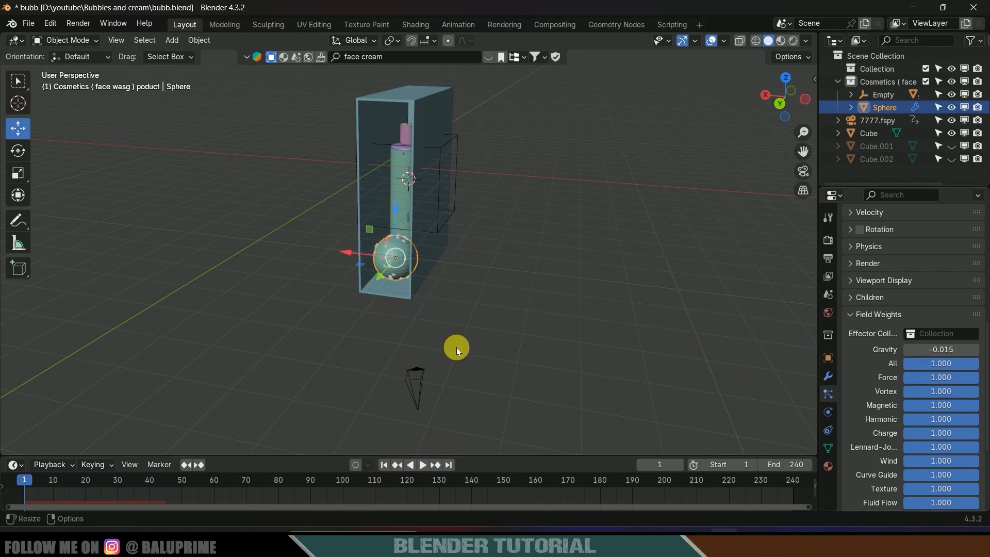
# Step: Add a second UV sphere, move it along X well clear of the block and shade it smooth
pyautogui.moveTo(456, 348); pyautogui.dragTo(493, 308, button='middle')
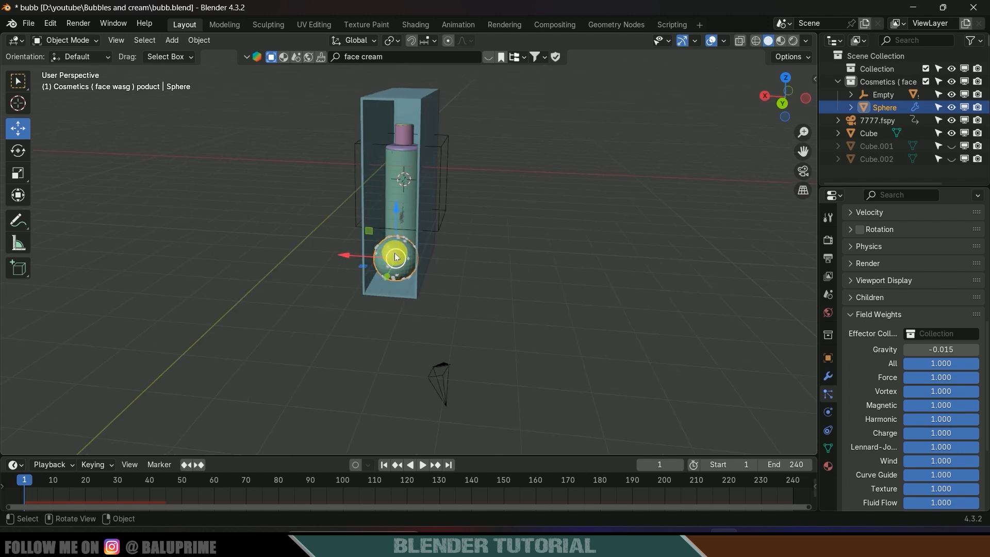
pyautogui.moveTo(408, 252); pyautogui.dragTo(469, 283, button='middle')
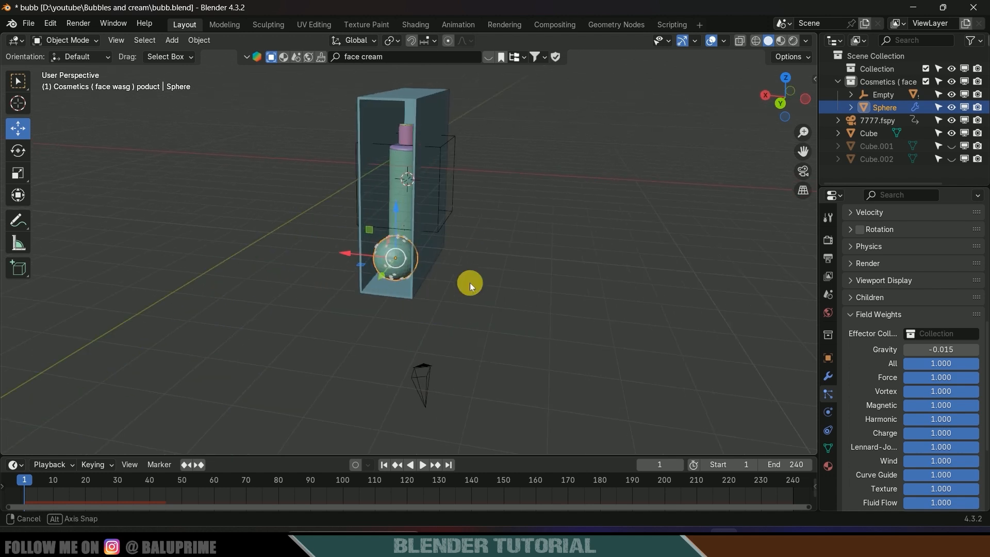
pyautogui.hotkey('shift', 'a')
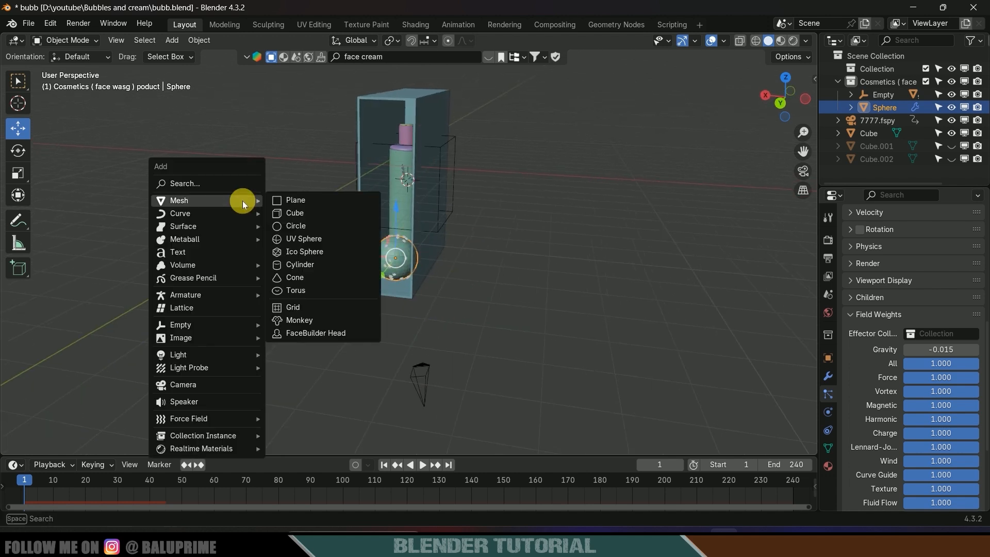
pyautogui.click(310, 238)
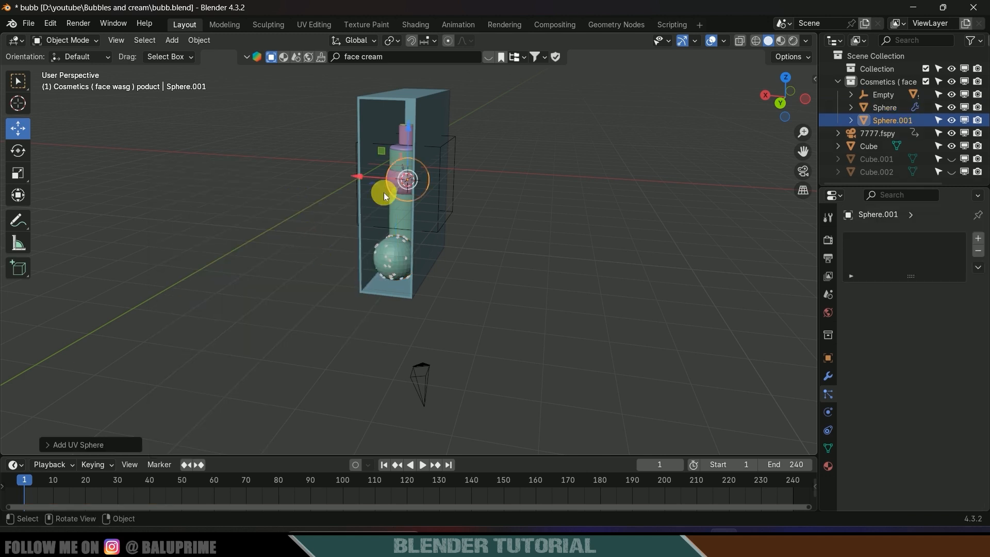
pyautogui.moveTo(360, 179); pyautogui.dragTo(72, 182)
pyautogui.rightClick(116, 165)
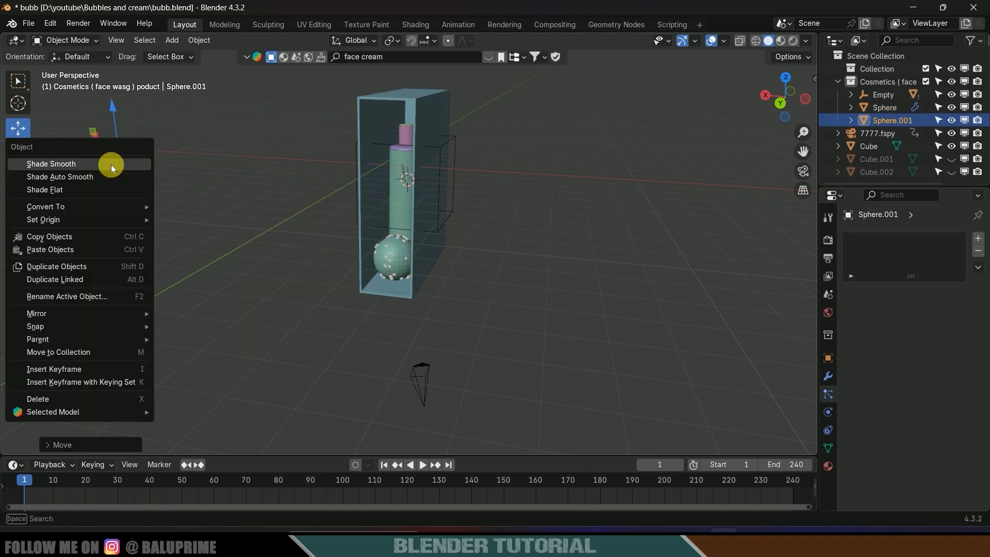
pyautogui.click(111, 165)
# Step: Render the emitter sphere's particles as Object, using the smooth sphere beside the block as the instance object
pyautogui.click(392, 255)
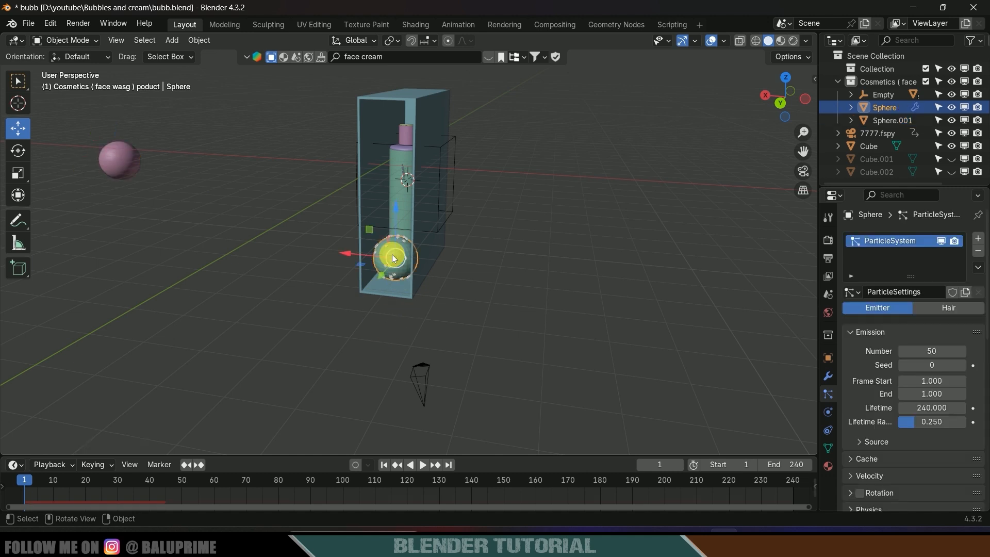
pyautogui.scroll(-6, 902, 393)
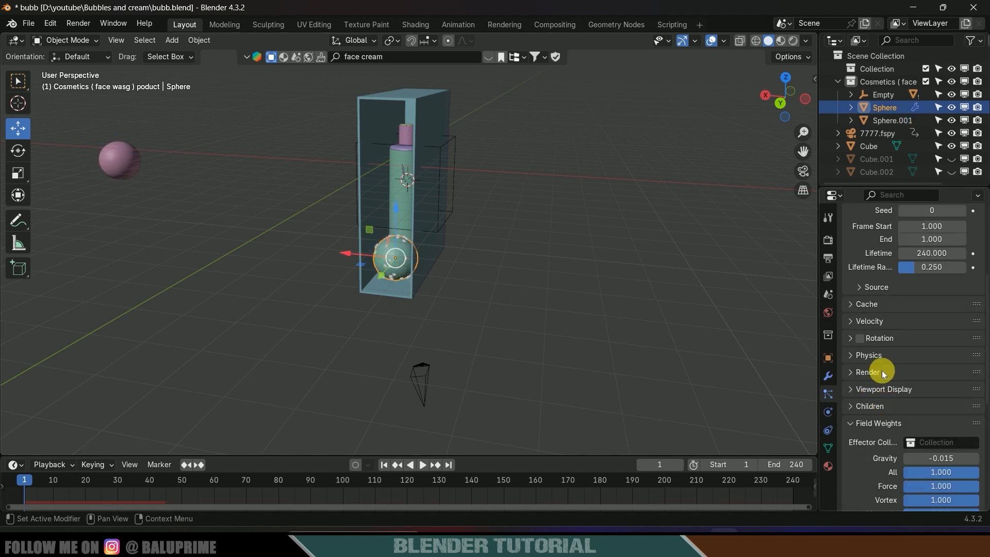
pyautogui.click(851, 372)
pyautogui.scroll(-3, 959, 355)
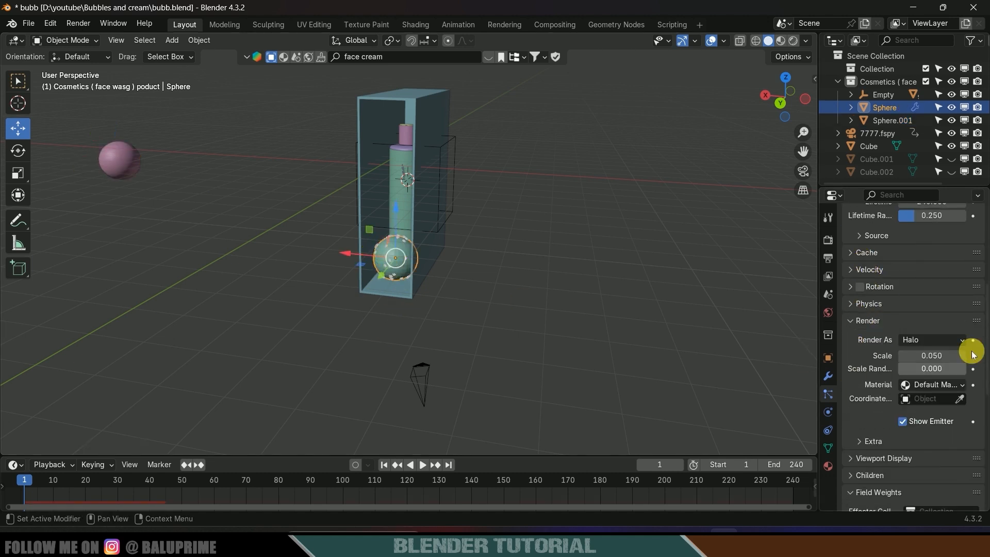
pyautogui.click(925, 338)
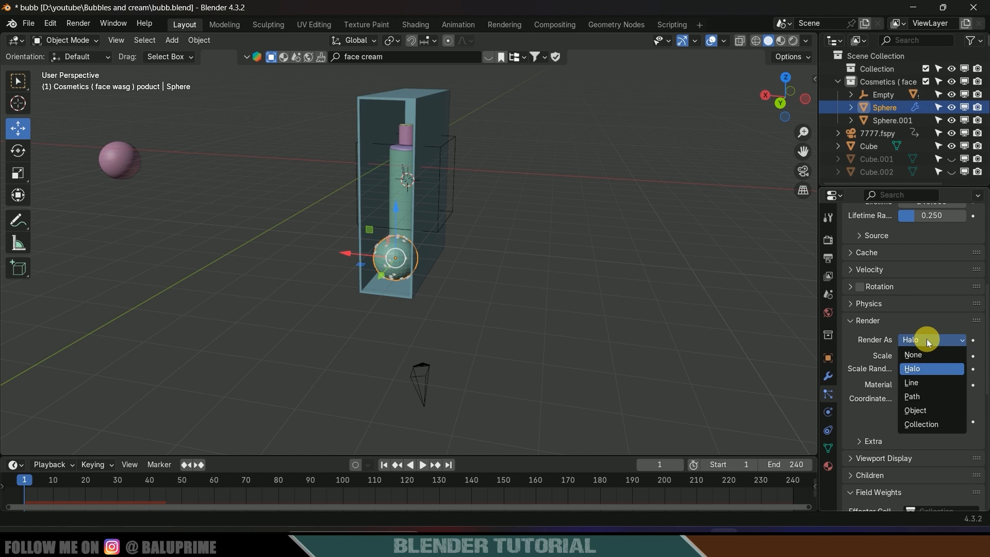
pyautogui.click(930, 407)
pyautogui.scroll(-5, 892, 407)
pyautogui.click(961, 330)
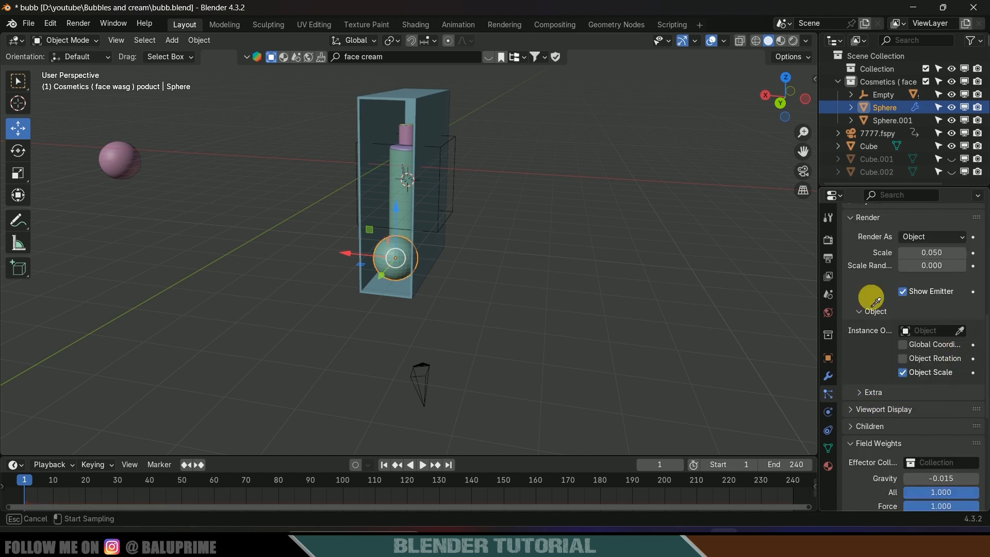
pyautogui.click(129, 156)
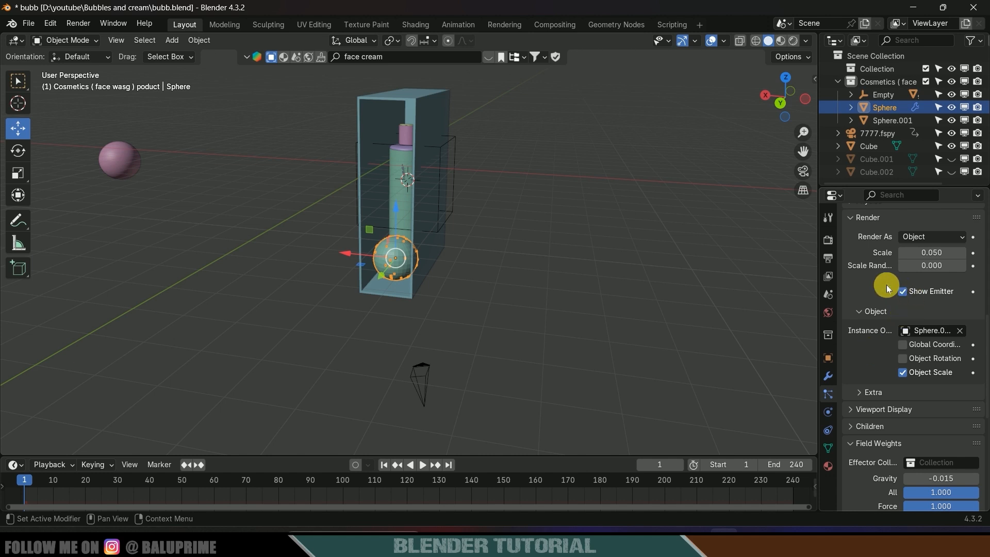
# Step: Turn off Show Emitter in the particle system's render settings
pyautogui.scroll(2, 888, 290)
pyautogui.click(903, 317)
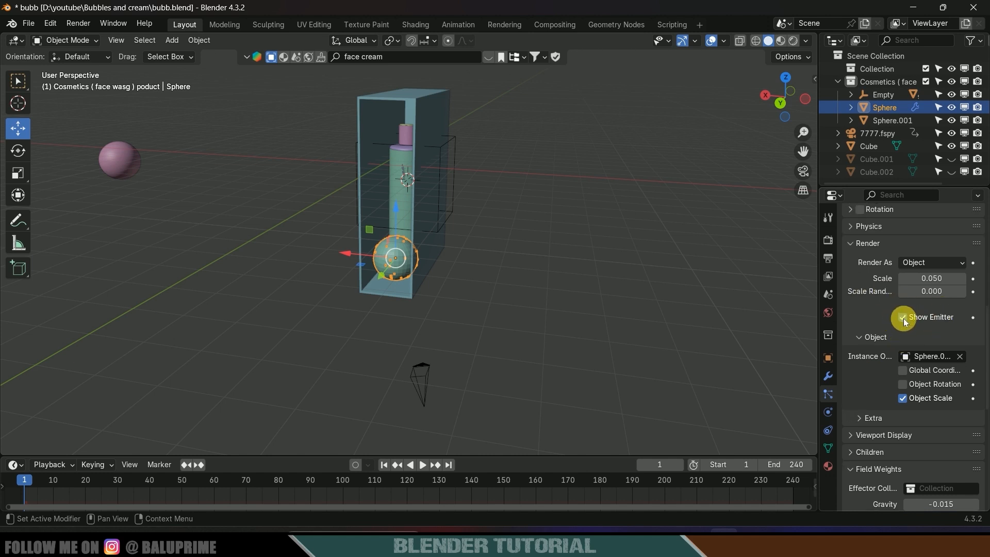
pyautogui.scroll(1, 414, 286)
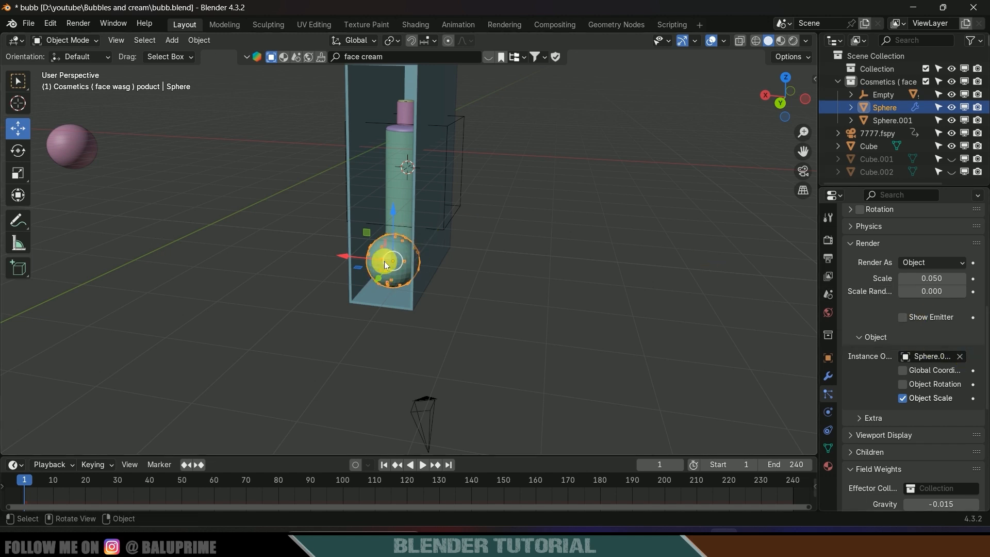
# Step: Enable Rotation for the particle system and play the animation to preview the instanced spheres
pyautogui.scroll(5, 894, 299)
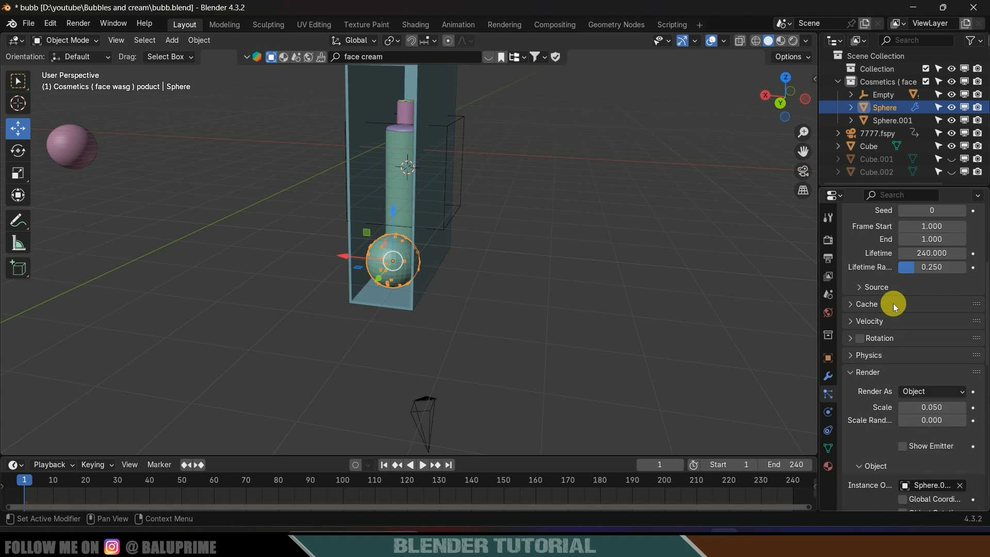
pyautogui.click(859, 340)
pyautogui.scroll(5, 908, 348)
pyautogui.scroll(-10, 881, 348)
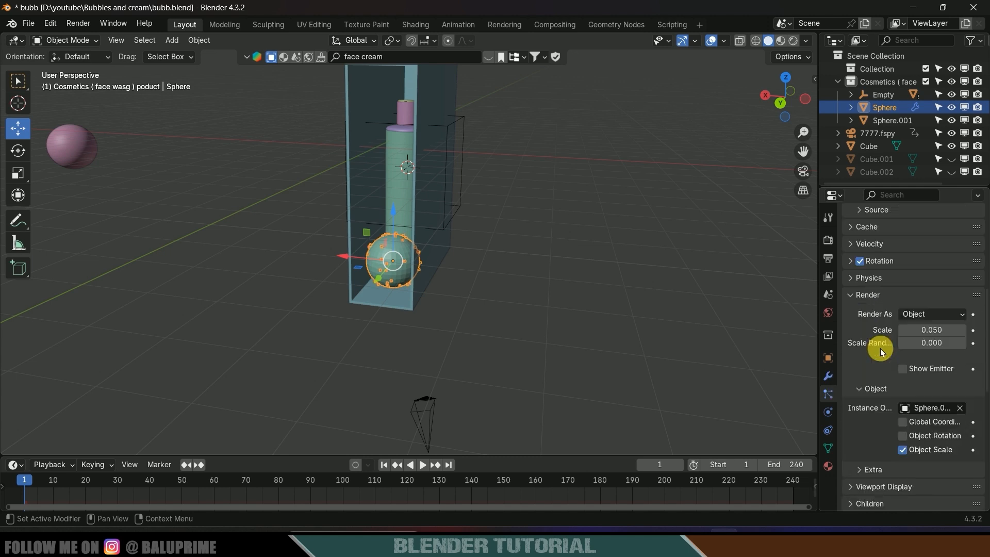
pyautogui.scroll(2, 881, 348)
pyautogui.press('space')
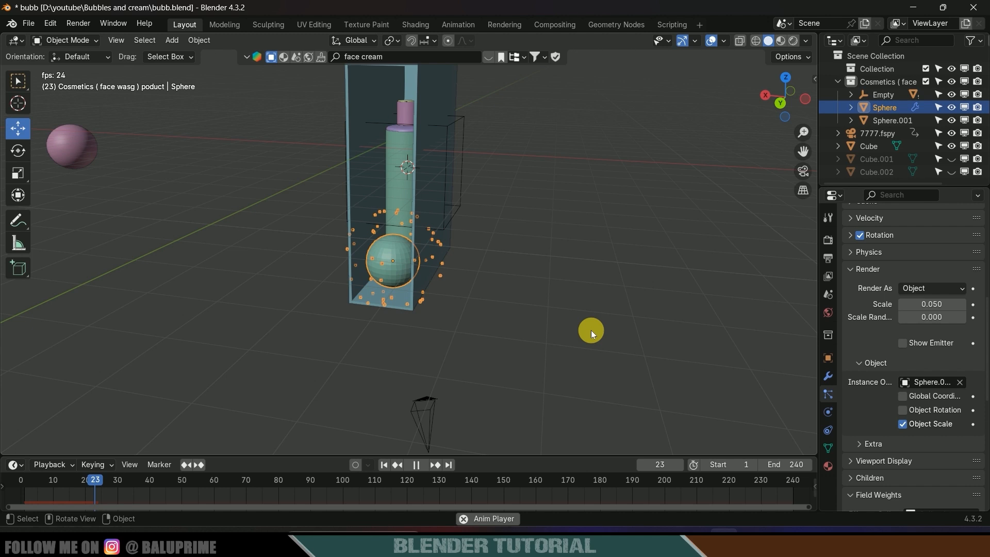
# Step: Set the emitter's particle scale to 0.400, scale randomness to 0.970 and emission number to 100, and preview the animation
pyautogui.click(384, 466)
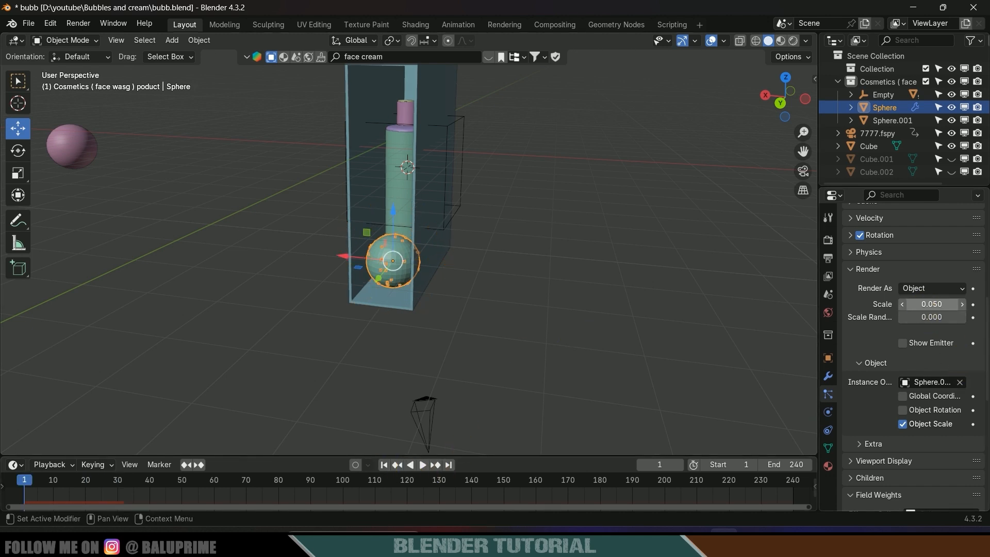
pyautogui.moveTo(932, 304); pyautogui.dragTo(963, 319)
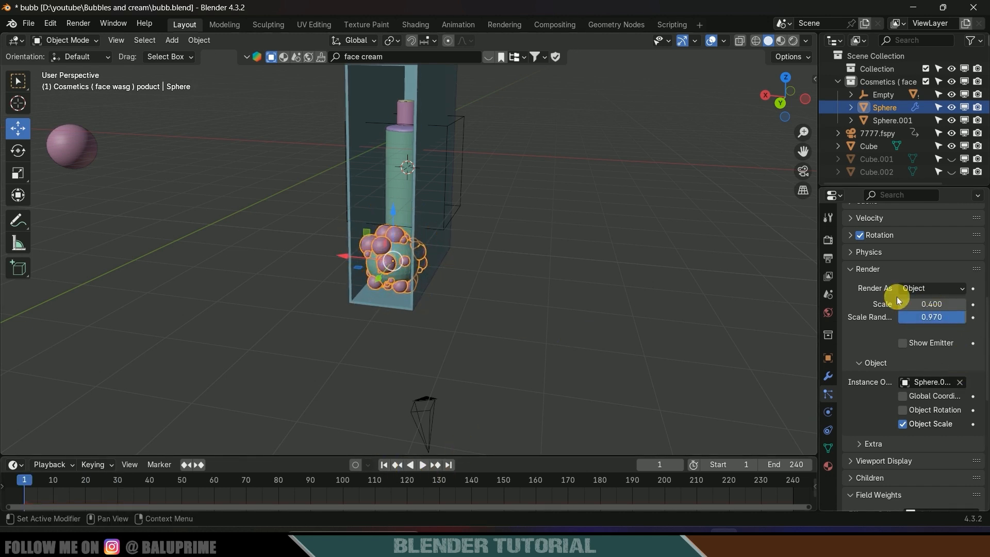
pyautogui.scroll(7, 898, 300)
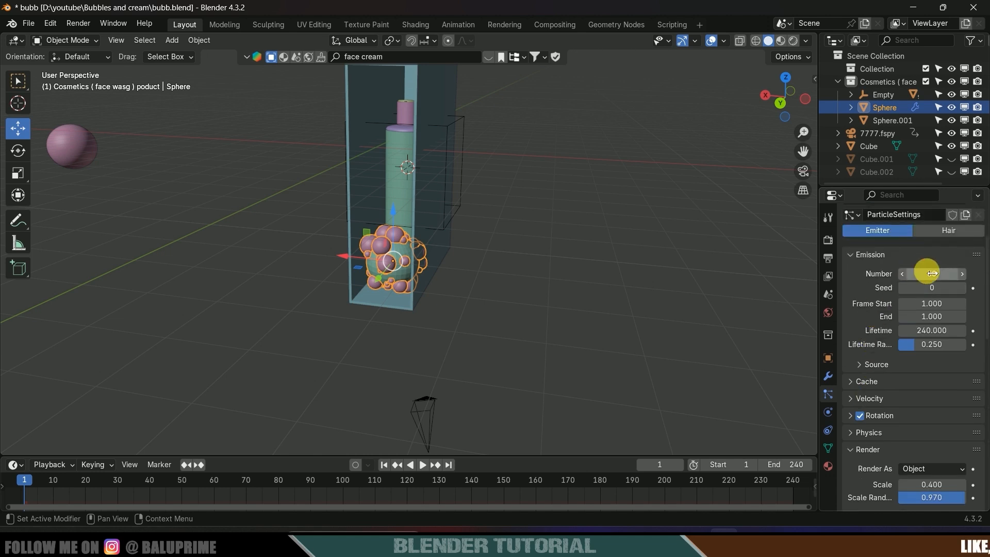
pyautogui.click(933, 273)
pyautogui.write('100')
pyautogui.press('Return')
pyautogui.press('space')
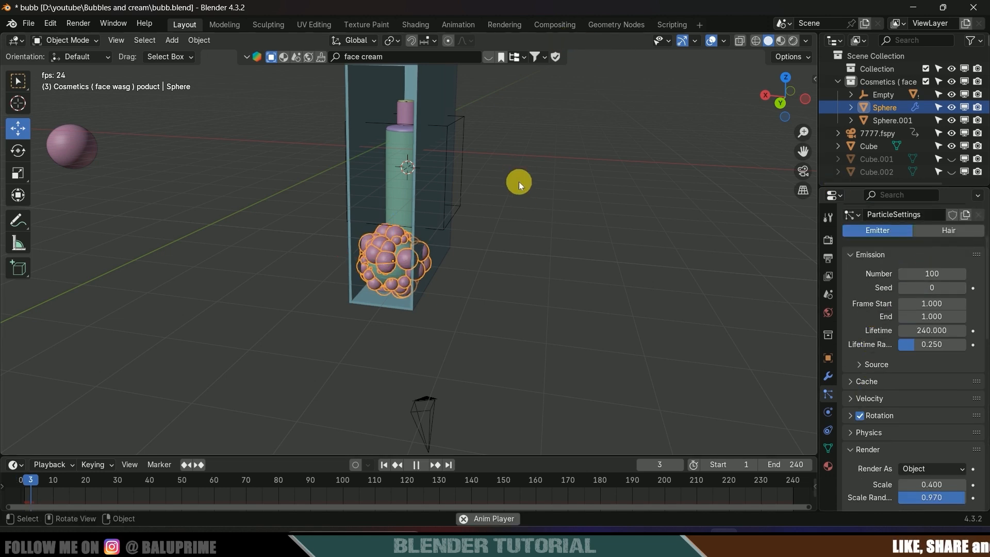
pyautogui.click(383, 465)
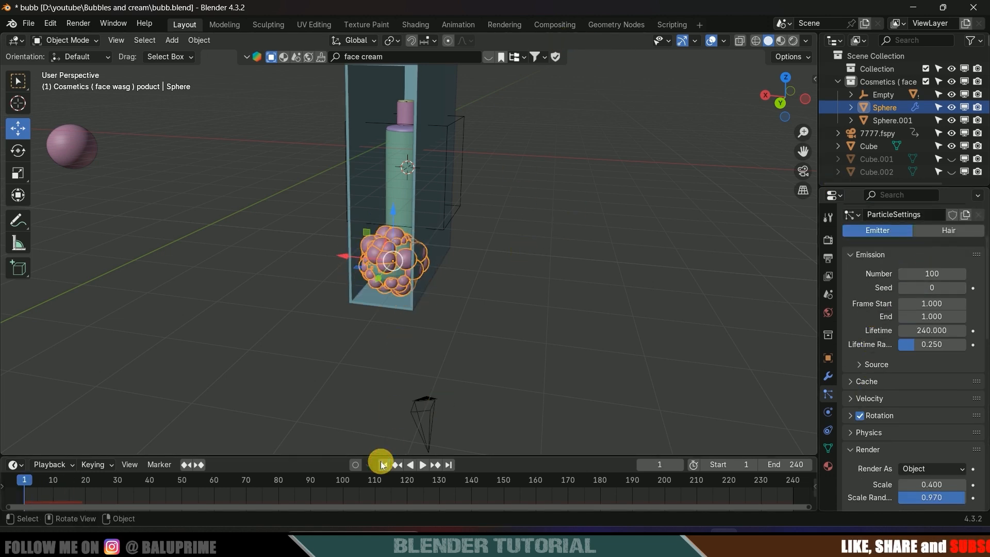
# Step: Add Collision physics to the hollow block with Single Sided off and the Softbody & Cloth friction at 0
pyautogui.click(431, 164)
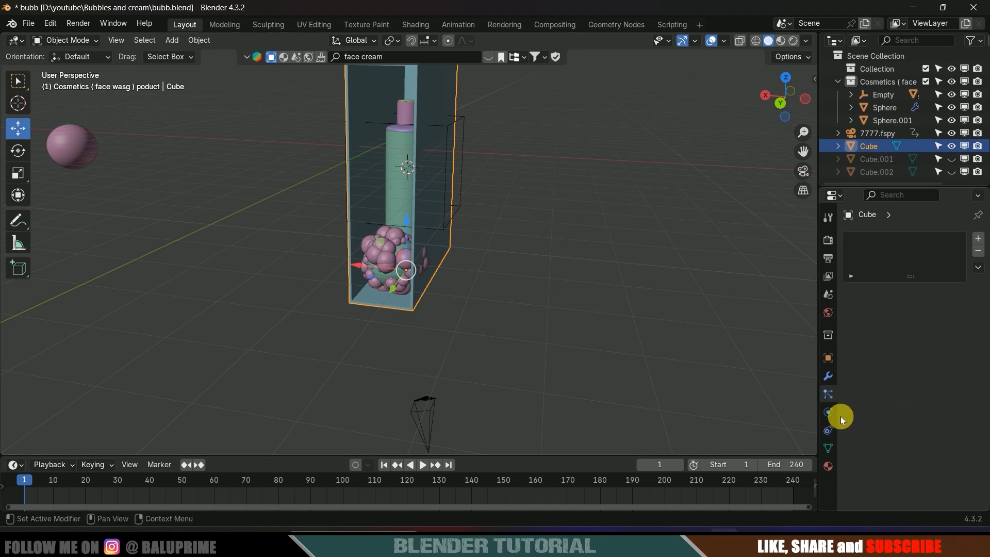
pyautogui.click(828, 411)
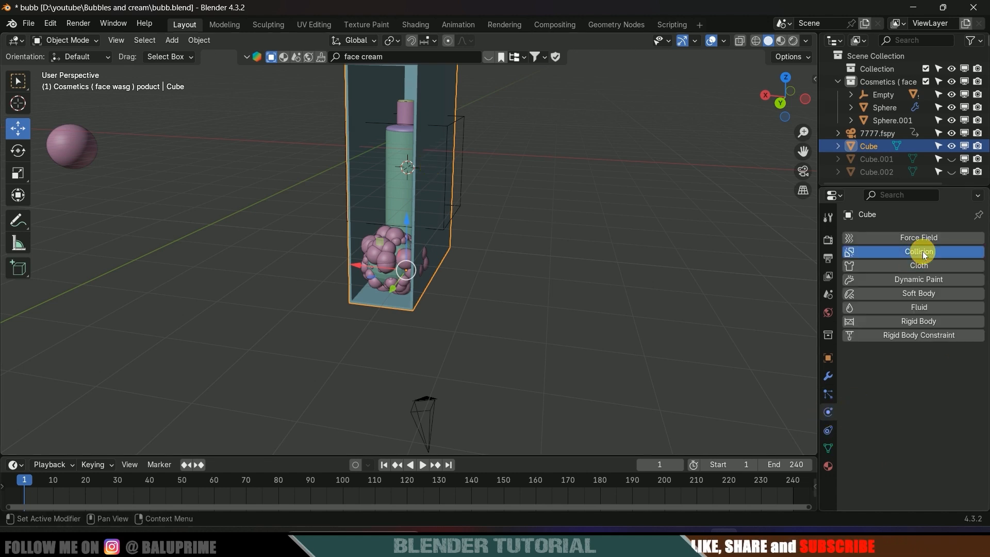
pyautogui.click(923, 252)
pyautogui.scroll(-4, 866, 413)
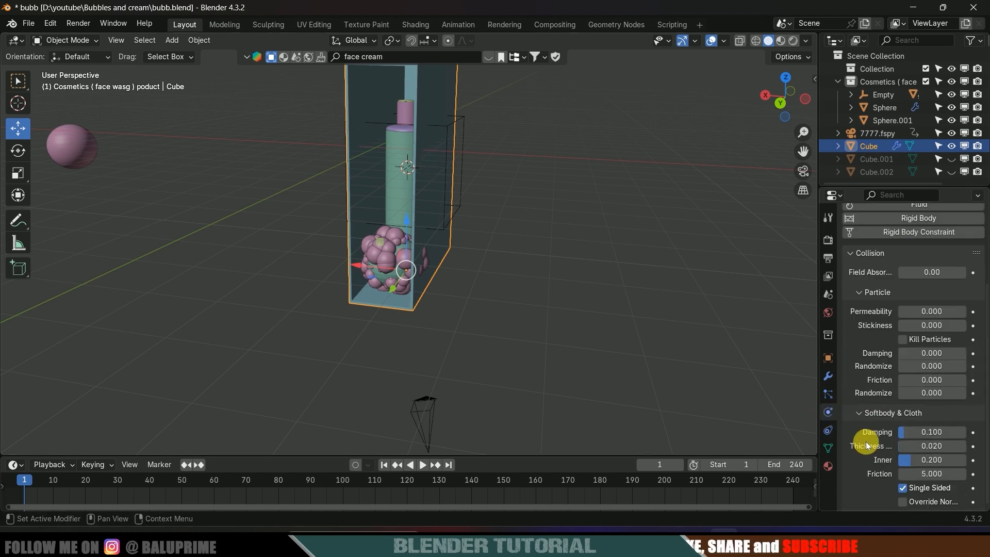
pyautogui.click(902, 486)
pyautogui.click(946, 470)
pyautogui.write('0')
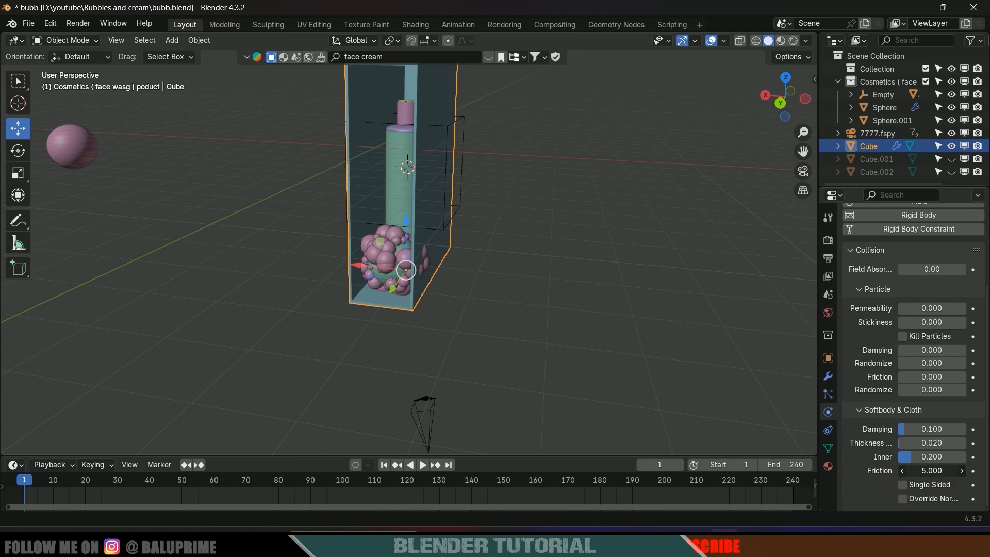
pyautogui.press('Return')
# Step: Play the animation to check how the bubbles collide with the block, and return to frame 1
pyautogui.press('space')
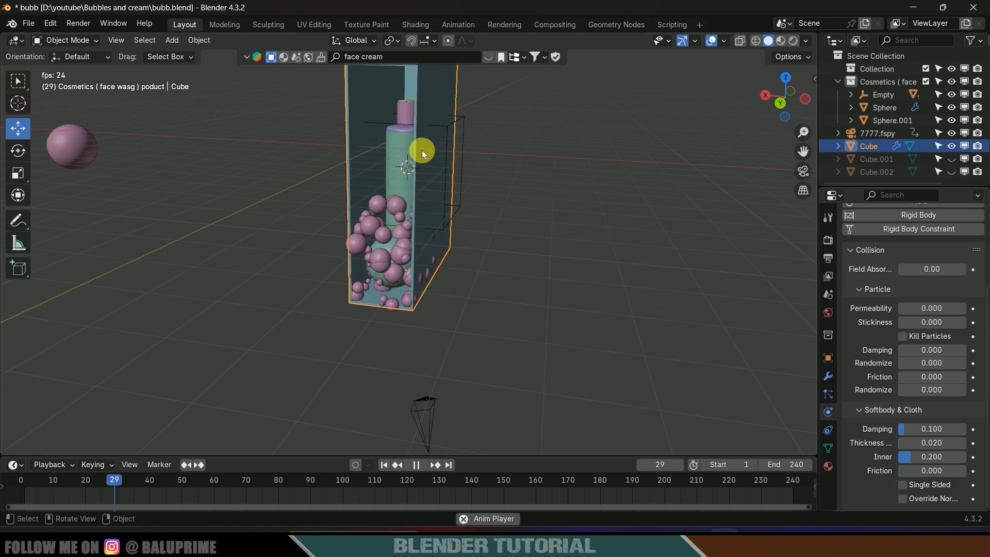
pyautogui.press('space')
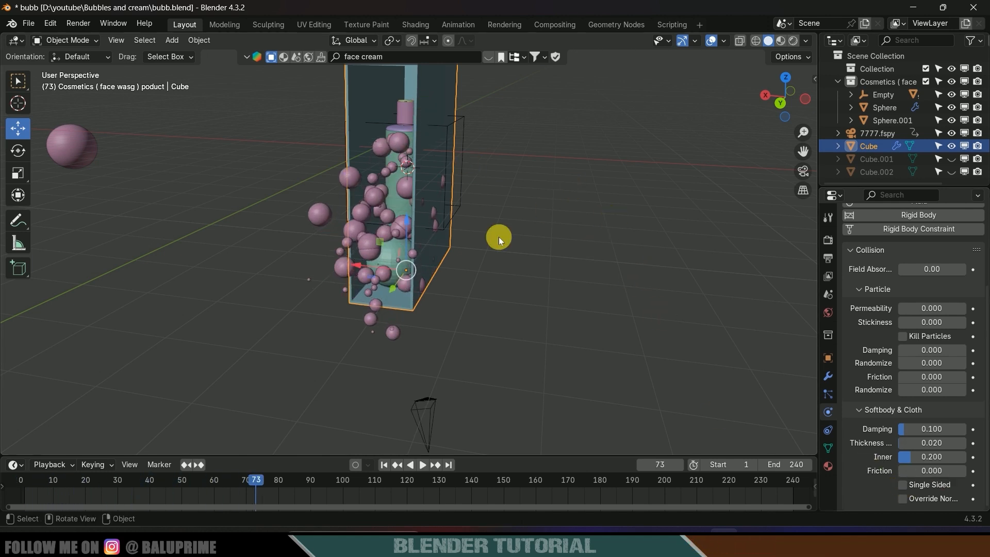
pyautogui.moveTo(499, 237); pyautogui.dragTo(420, 423, button='middle')
pyautogui.click(385, 466)
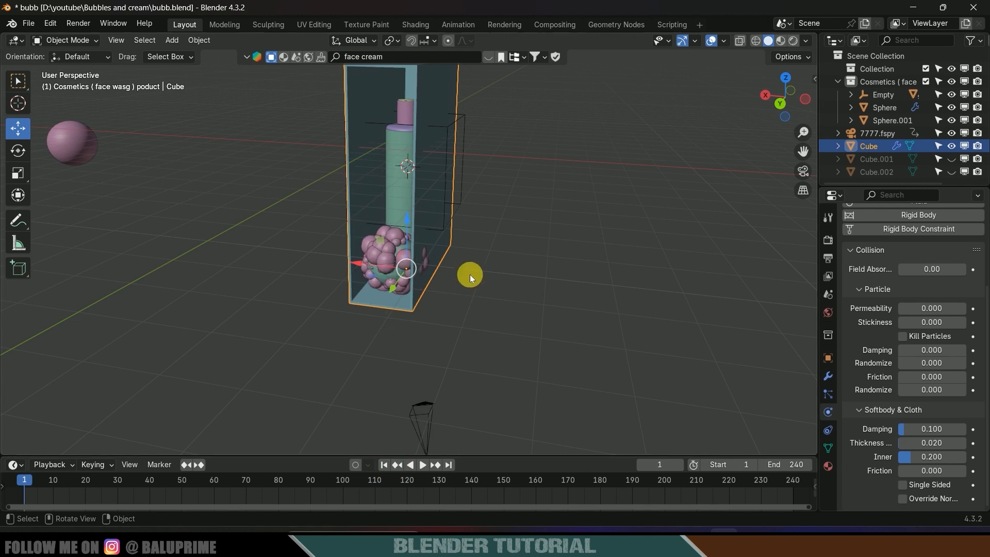
# Step: Unhide the hidden panel objects Cube.001 and Cube.002 on the open side of the block
pyautogui.moveTo(471, 274); pyautogui.dragTo(578, 279, button='middle')
pyautogui.click(952, 159)
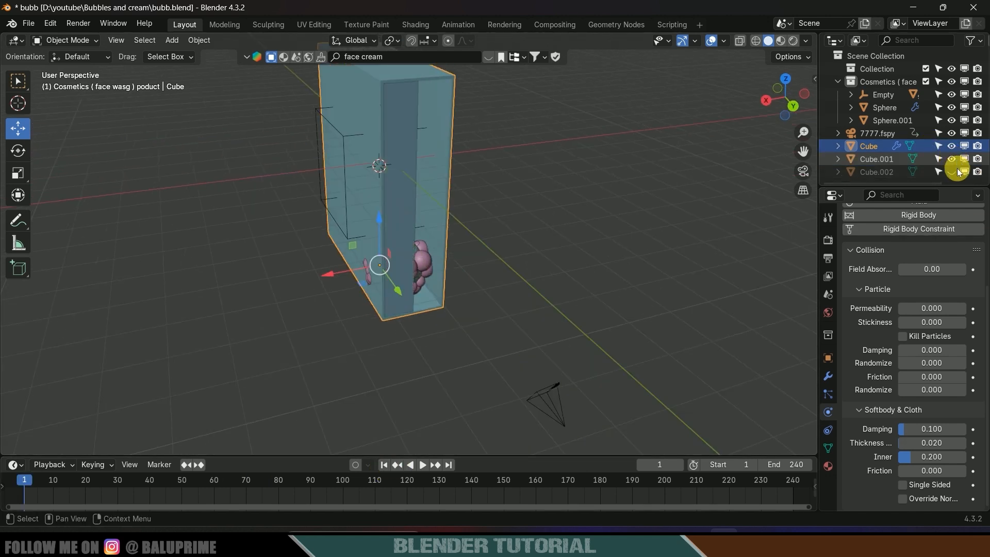
pyautogui.click(952, 172)
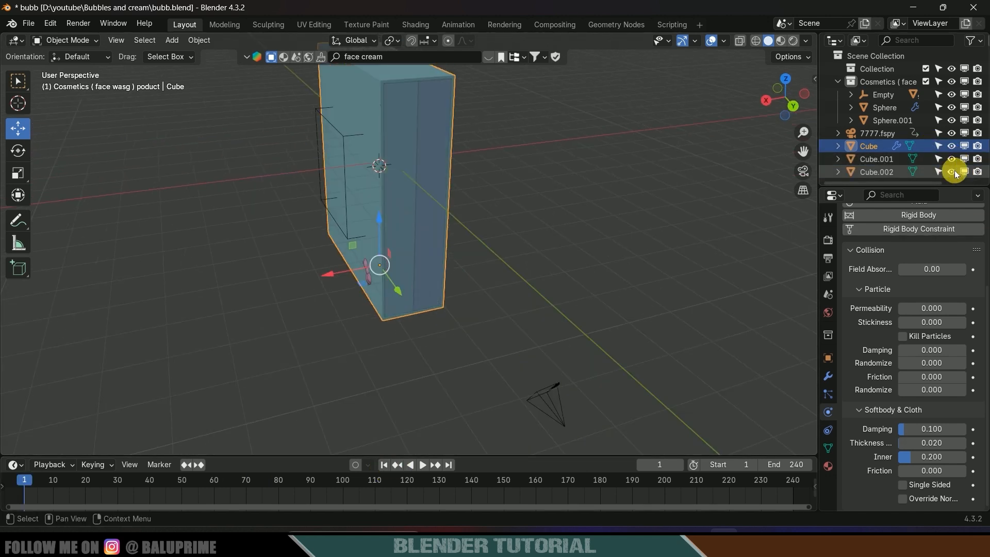
# Step: Add Collision physics to the Cube.002 panel and turn off Single Sided
pyautogui.click(432, 149)
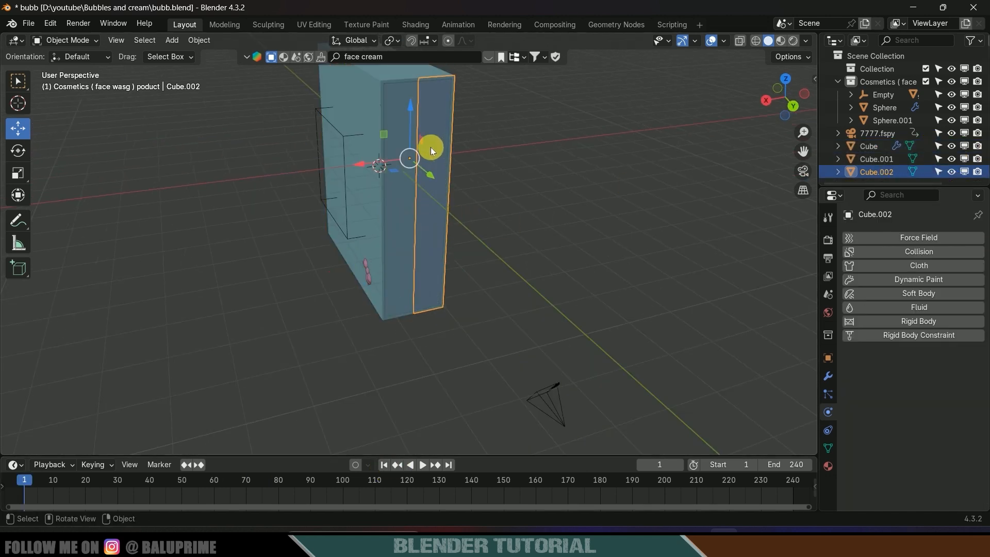
pyautogui.click(906, 252)
pyautogui.scroll(-5, 875, 449)
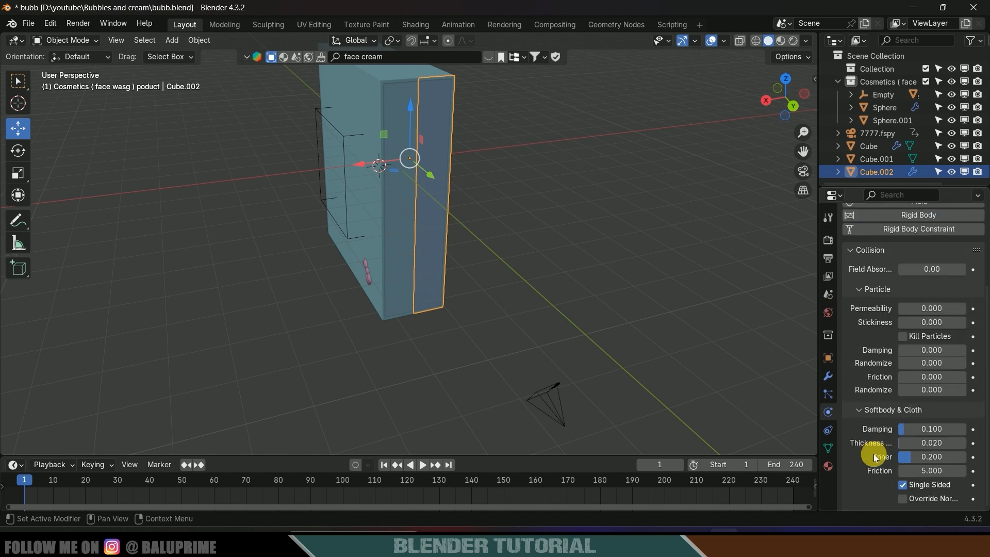
pyautogui.click(902, 486)
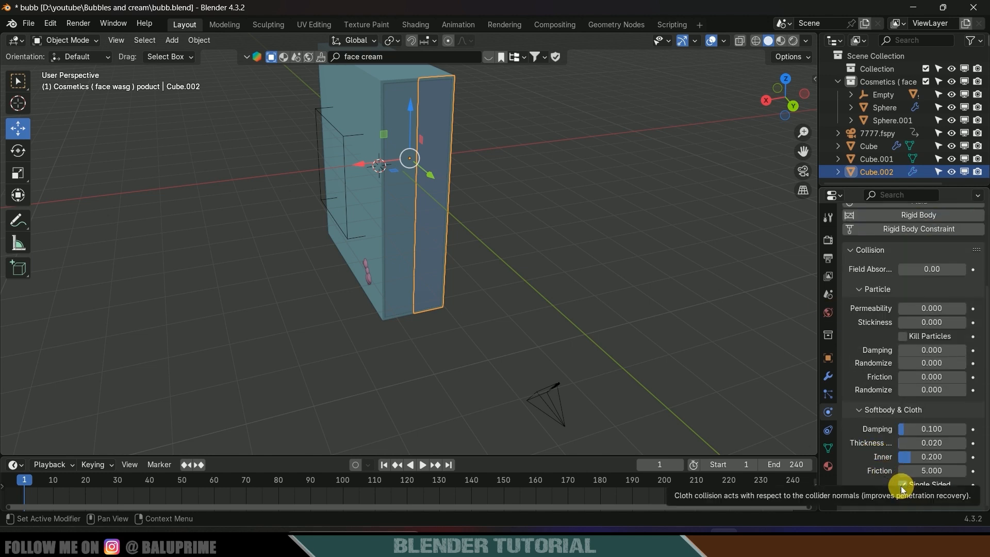
# Step: Add Collision physics to the Cube.001 panel with Single Sided turned off
pyautogui.click(875, 161)
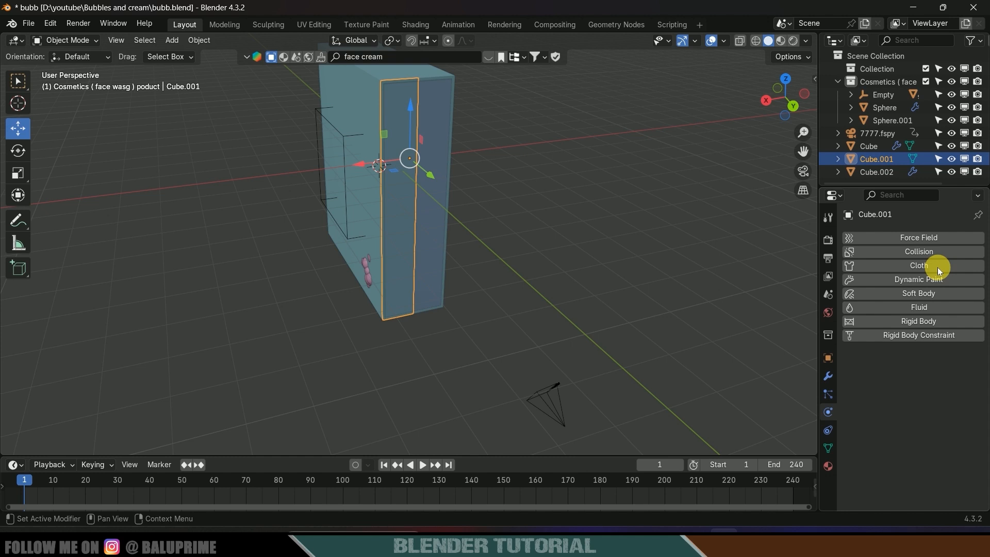
pyautogui.click(913, 252)
pyautogui.scroll(-3, 862, 478)
pyautogui.scroll(-1, 887, 490)
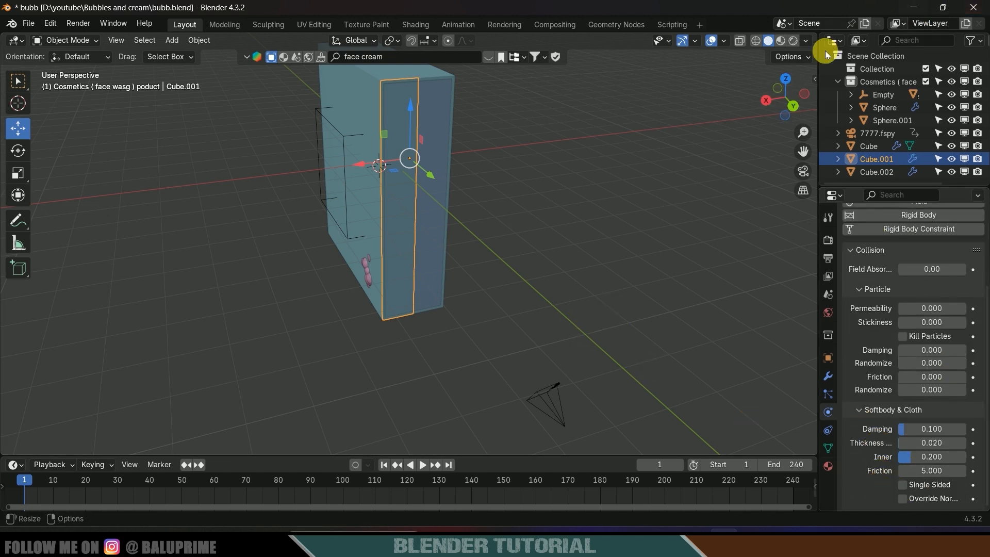
# Step: Preview the bubble animation inside the closed block with X-ray display, and restore the solid view
pyautogui.click(740, 41)
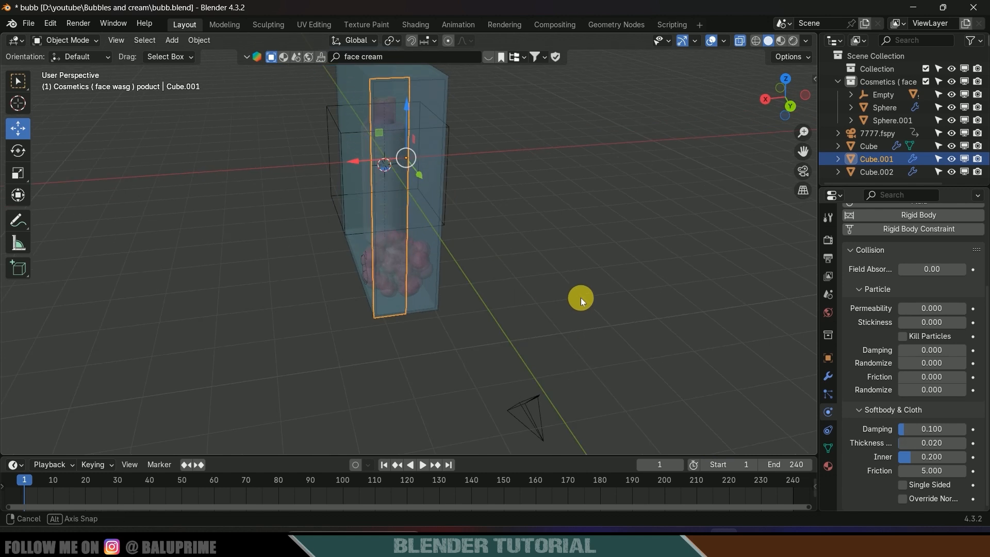
pyautogui.press('space')
pyautogui.scroll(2, 530, 292)
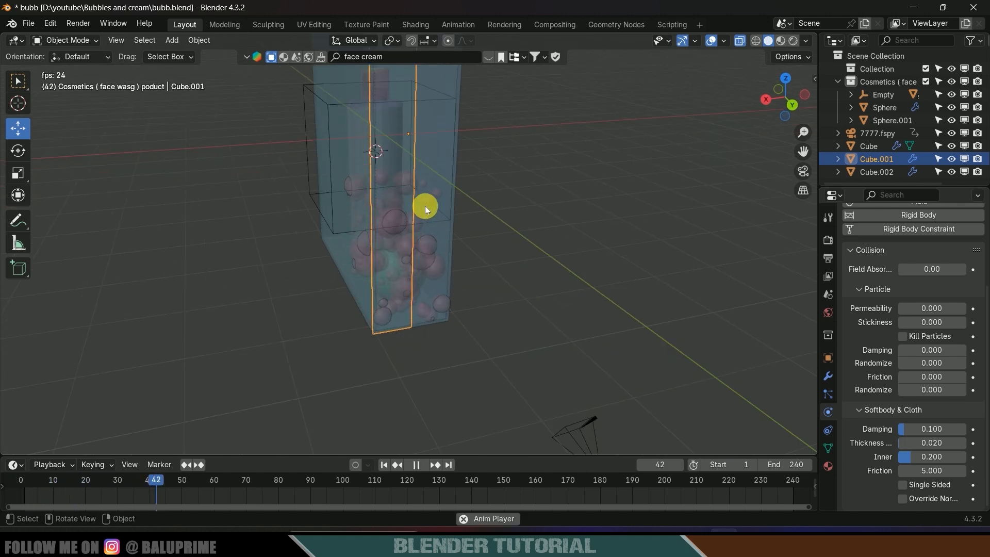
pyautogui.press('space')
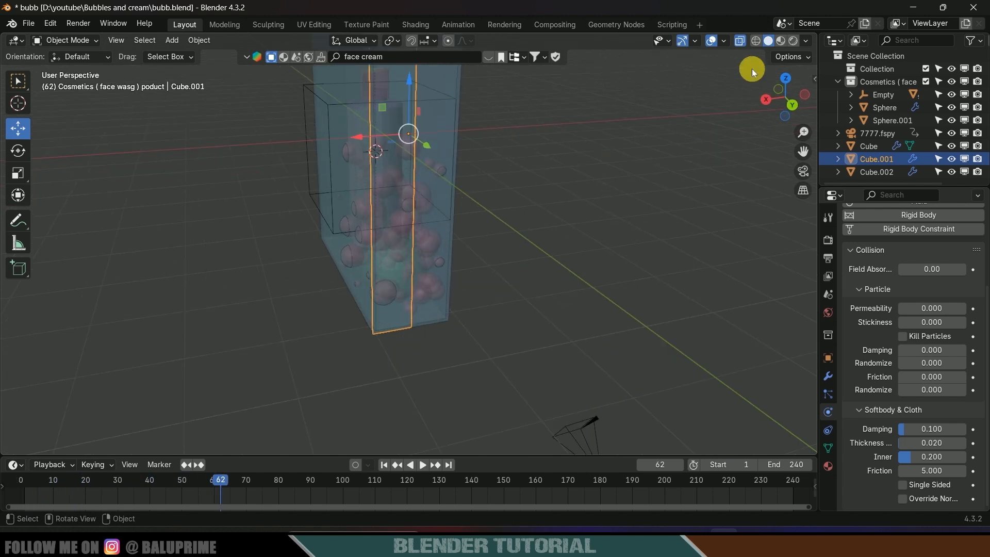
pyautogui.click(740, 42)
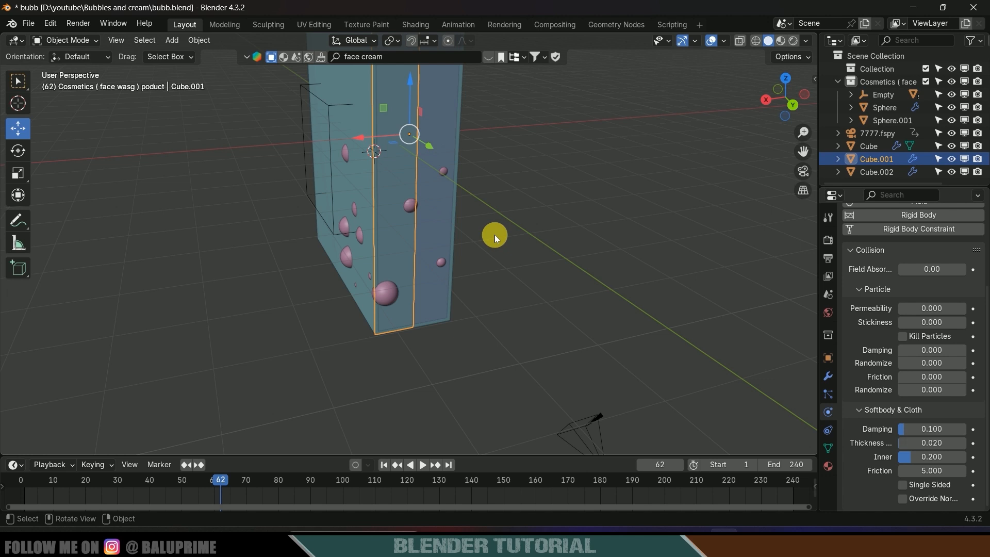
# Step: Select the emitter sphere and look through its particle settings, including Viewport Display and Field Weights
pyautogui.moveTo(494, 234); pyautogui.dragTo(371, 204, button='middle')
pyautogui.click(364, 177)
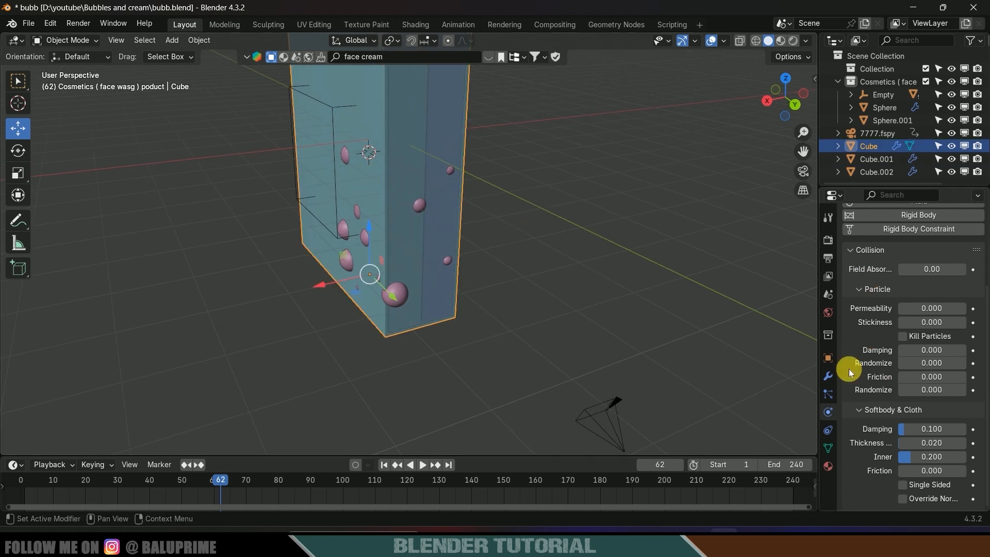
pyautogui.click(828, 394)
pyautogui.click(404, 300)
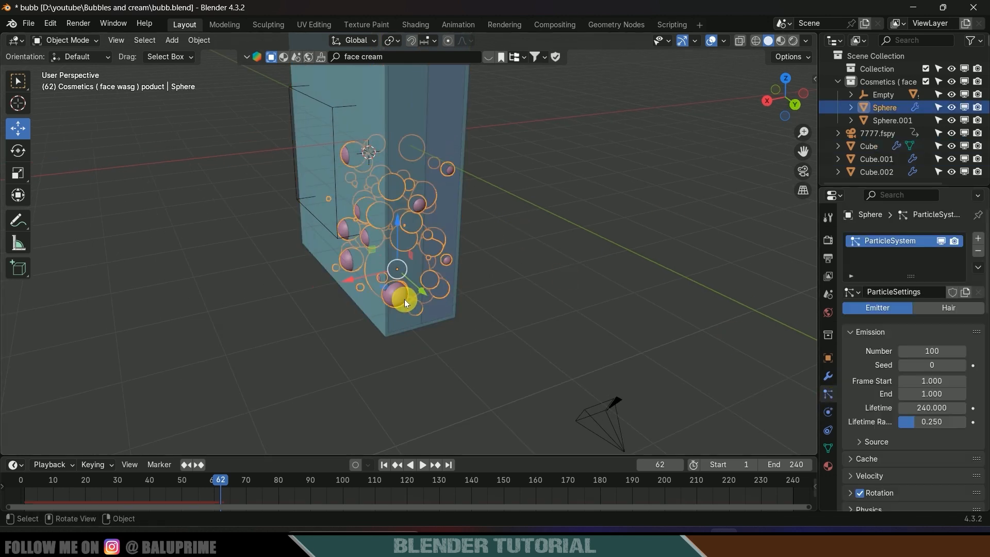
pyautogui.scroll(-3, 881, 390)
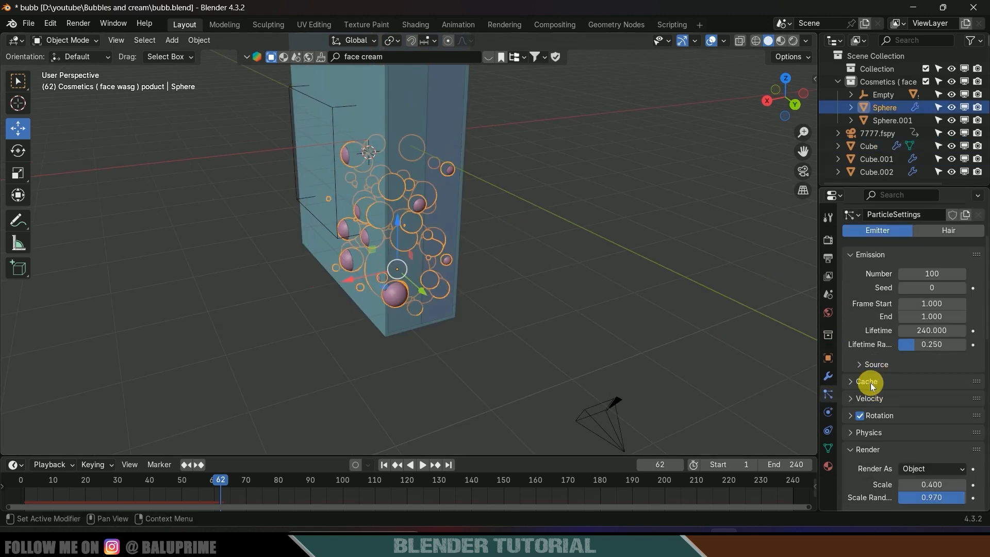
pyautogui.scroll(-12, 871, 383)
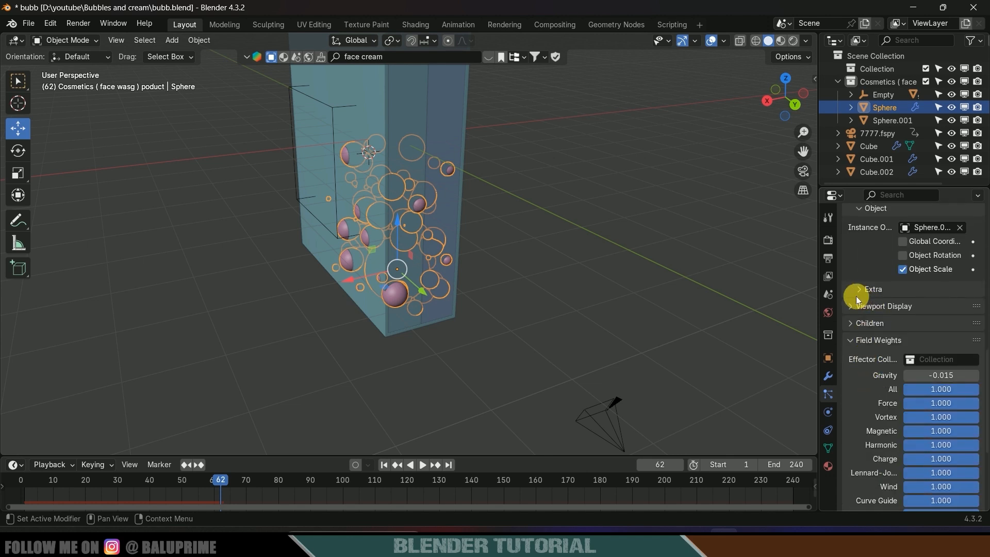
pyautogui.click(857, 305)
pyautogui.scroll(-5, 884, 349)
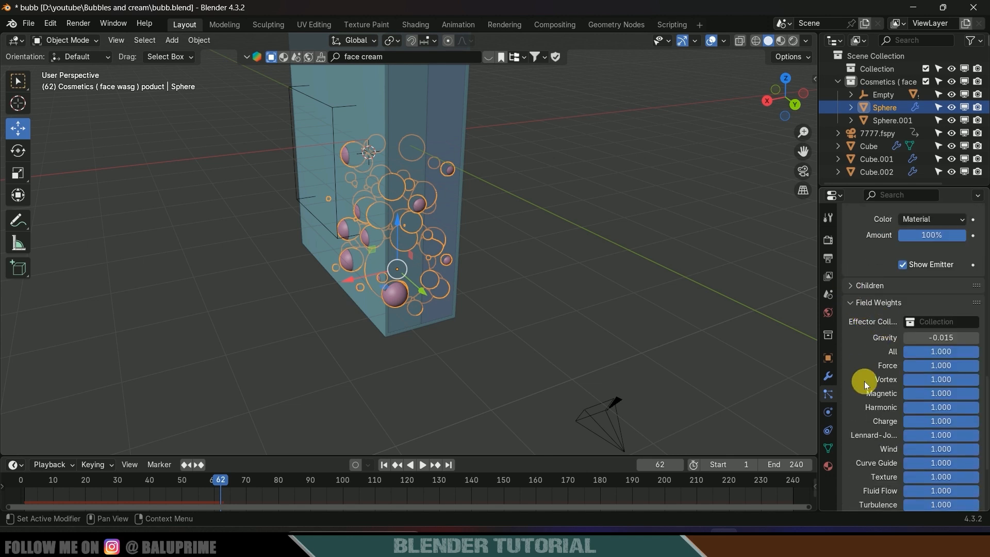
pyautogui.scroll(-5, 864, 382)
pyautogui.scroll(14, 869, 468)
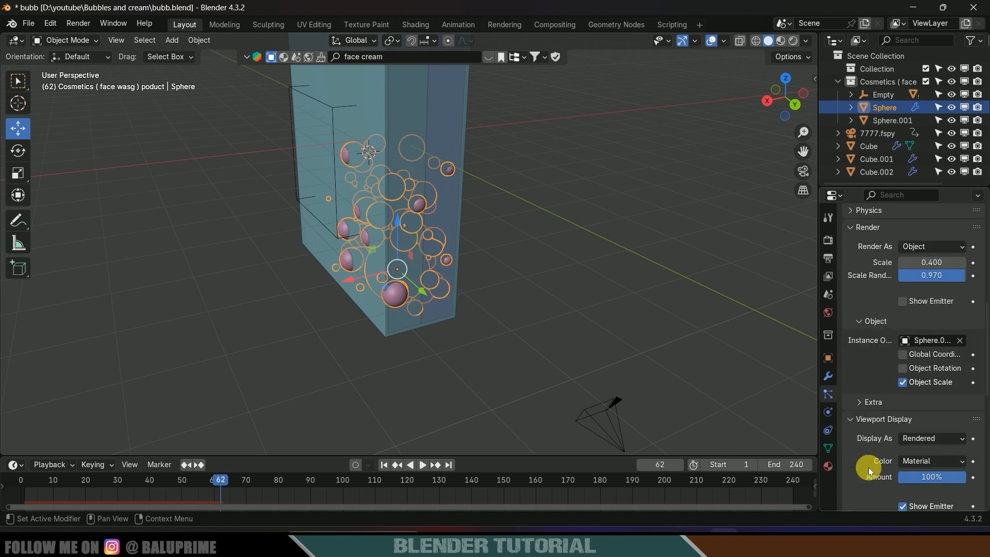
pyautogui.scroll(4, 869, 467)
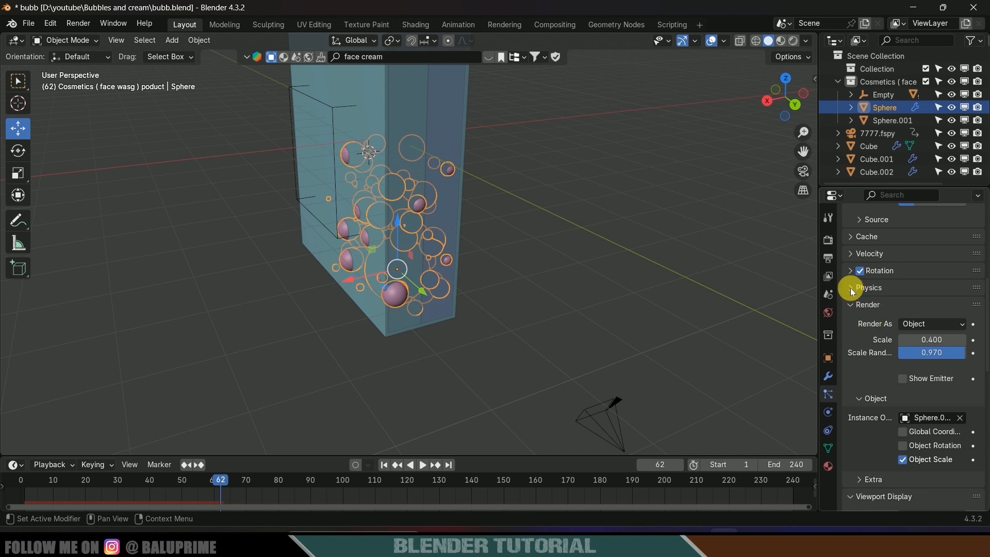
# Step: Enable Size Deflect in the Deflection settings of the emitter's particle physics, and replay the animation from frame 1
pyautogui.click(850, 272)
pyautogui.scroll(-3, 866, 301)
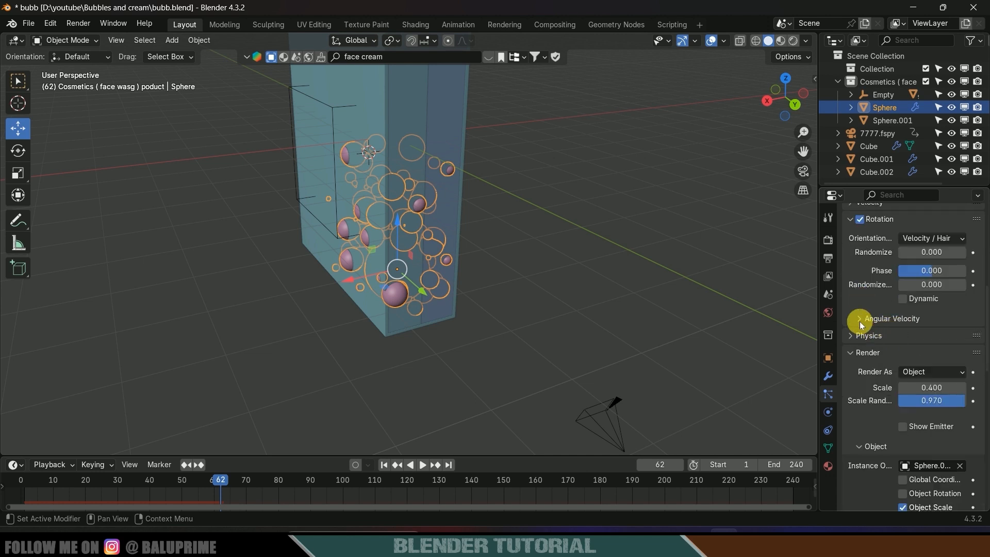
pyautogui.click(859, 321)
pyautogui.scroll(-2, 867, 355)
pyautogui.click(855, 349)
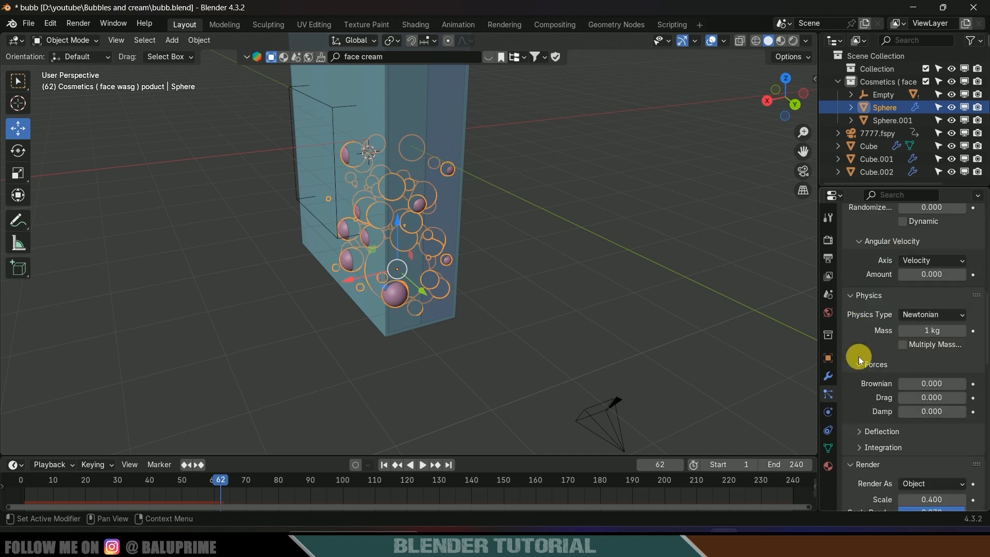
pyautogui.scroll(-5, 858, 357)
pyautogui.click(864, 328)
pyautogui.scroll(-3, 876, 348)
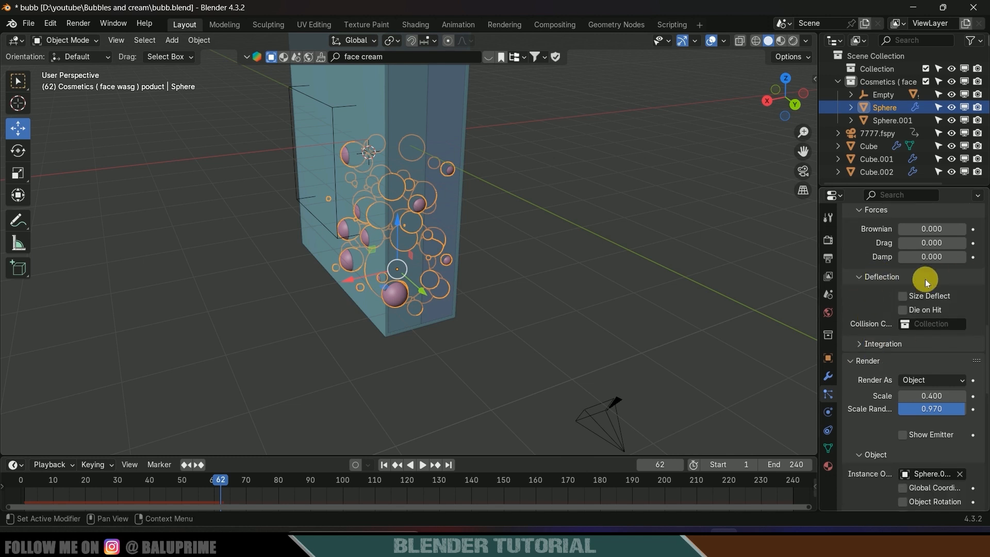
pyautogui.click(903, 295)
pyautogui.hotkey('shift', 'Left')
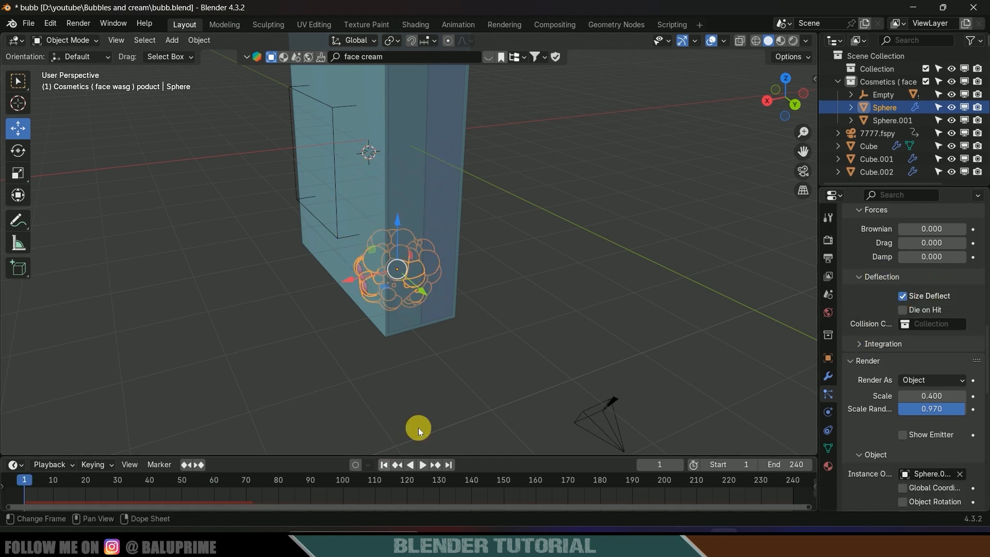
pyautogui.press('space')
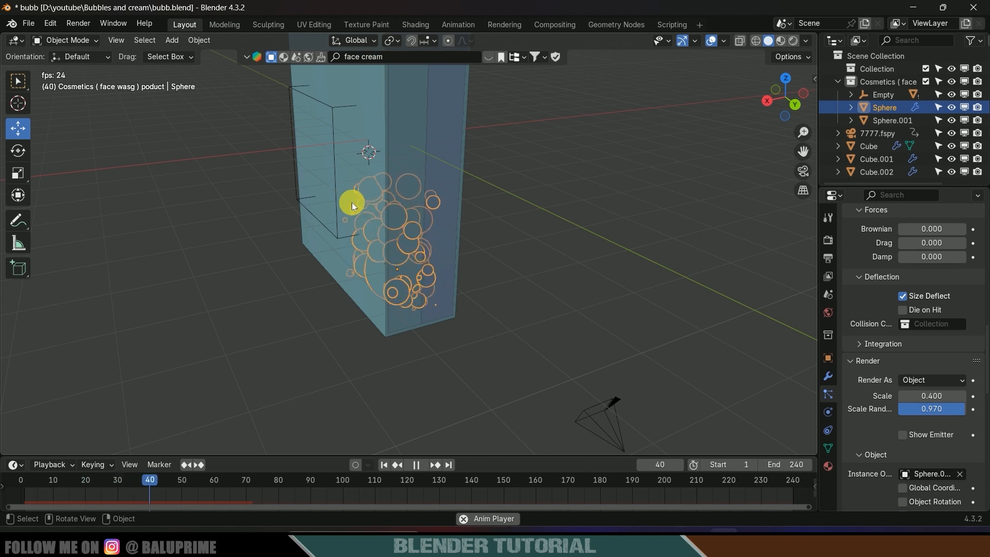
# Step: Stop the bubble playback, check the particles from the other side of the block, and return to frame 1
pyautogui.press('space')
pyautogui.moveTo(577, 334); pyautogui.dragTo(513, 311, button='middle')
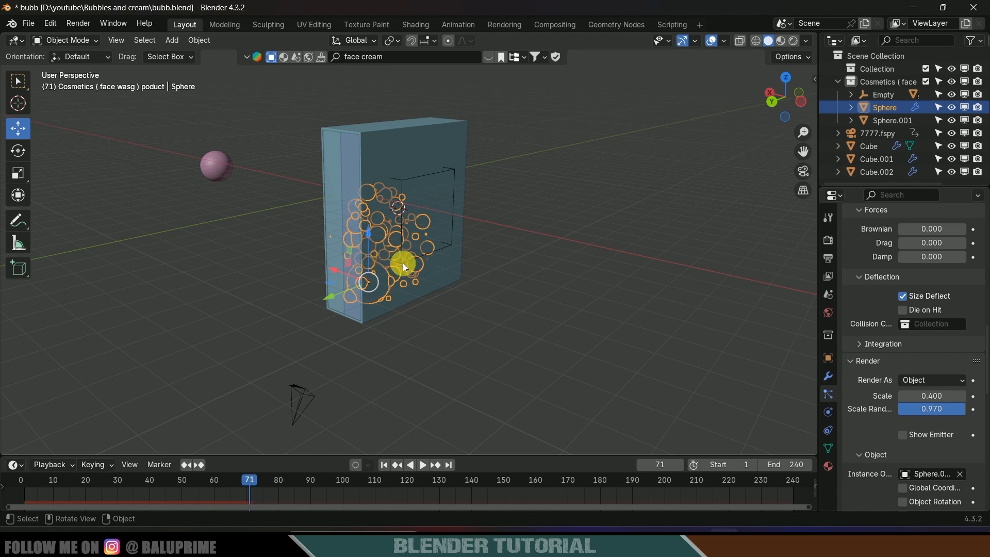
pyautogui.click(383, 465)
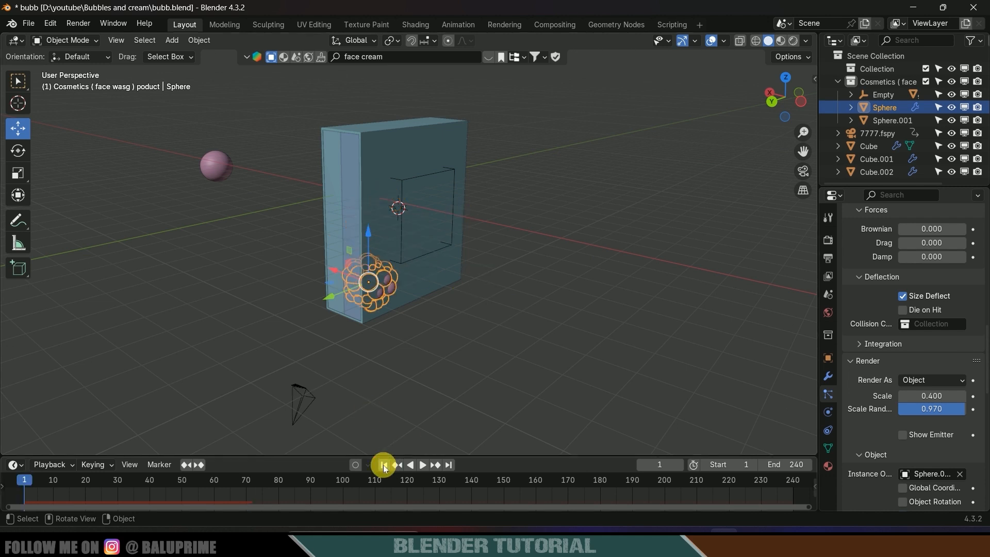
# Step: Add a Wind force field below the block at about Z -7.76 m and scale it up to about 5.66
pyautogui.hotkey('shift', 'a')
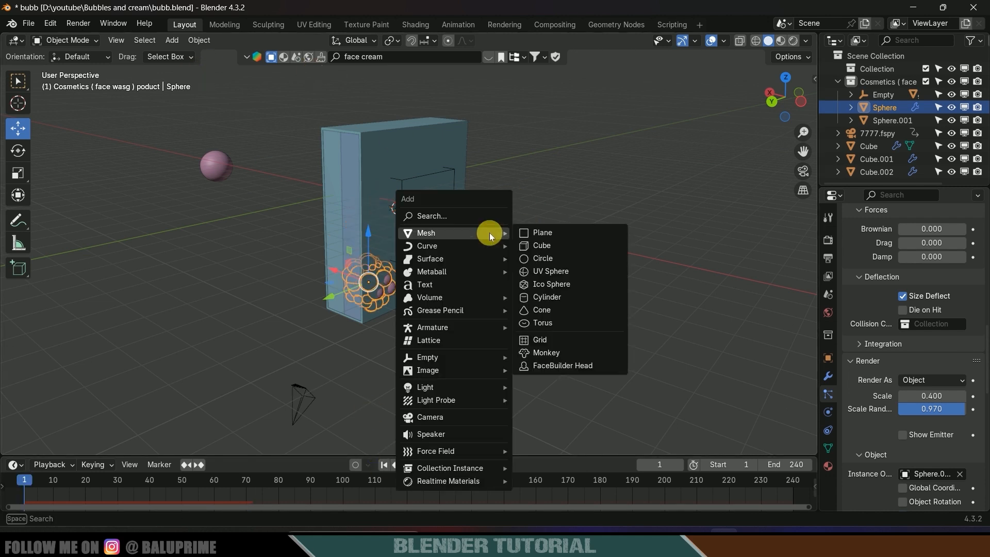
pyautogui.moveTo(451, 448)
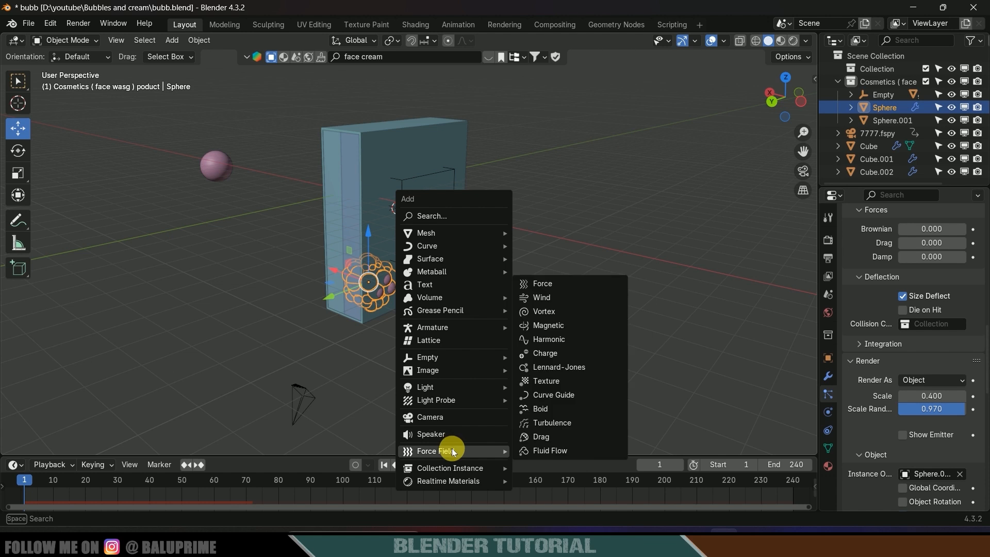
pyautogui.click(567, 298)
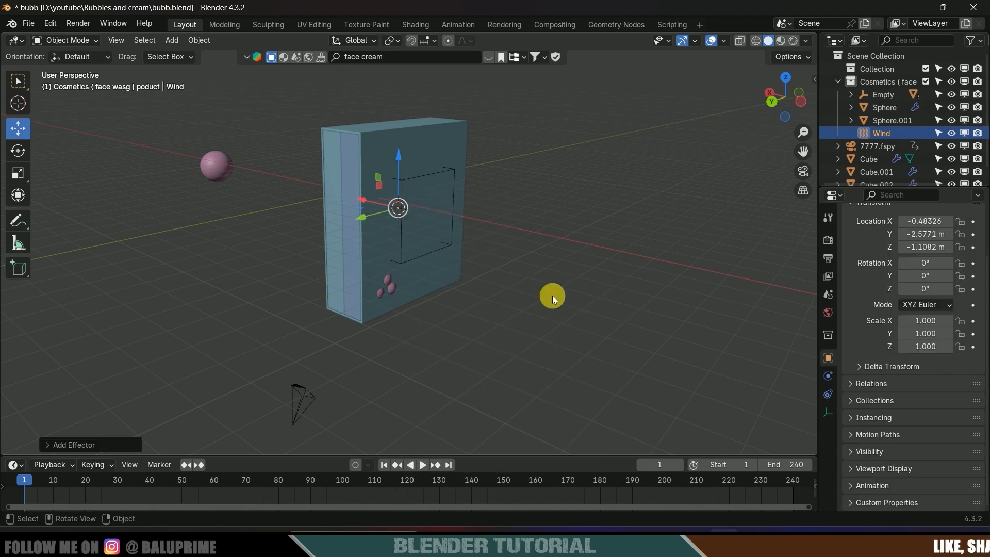
pyautogui.press('g')
pyautogui.press('z')
pyautogui.click(433, 294)
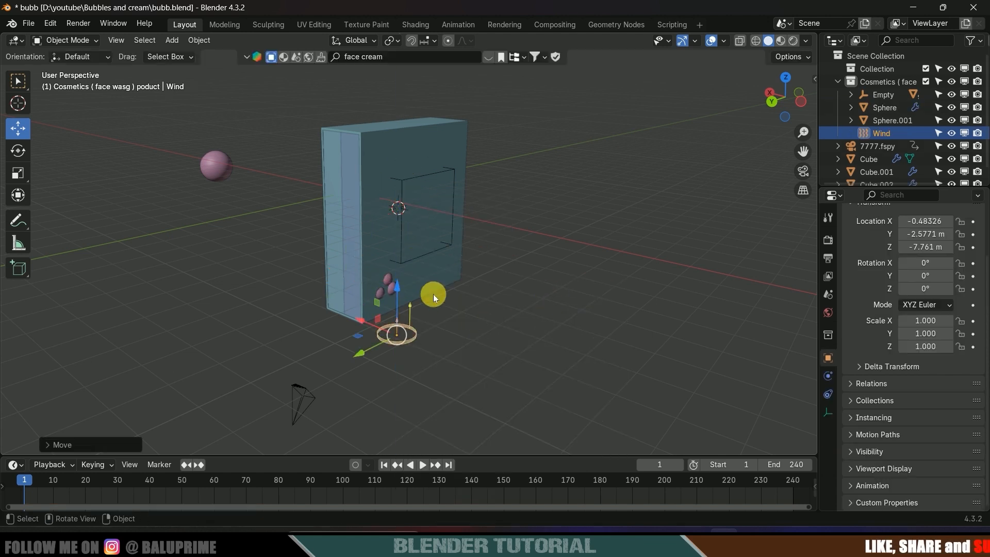
pyautogui.press('s')
pyautogui.click(659, 375)
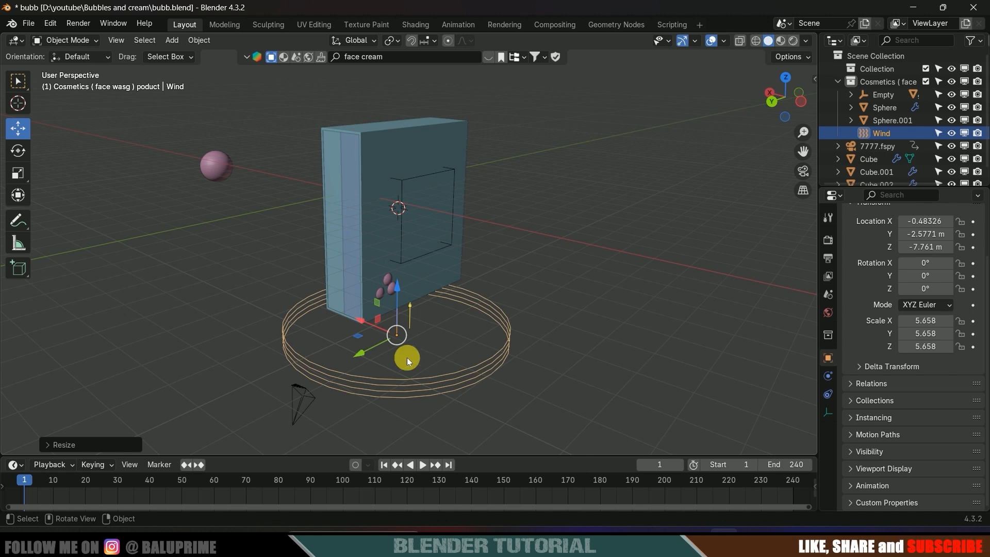
# Step: Move the wind field along Y to about -7.61 m and tilt it about X toward the block
pyautogui.moveTo(368, 350); pyautogui.dragTo(426, 320)
pyautogui.click(34, 155)
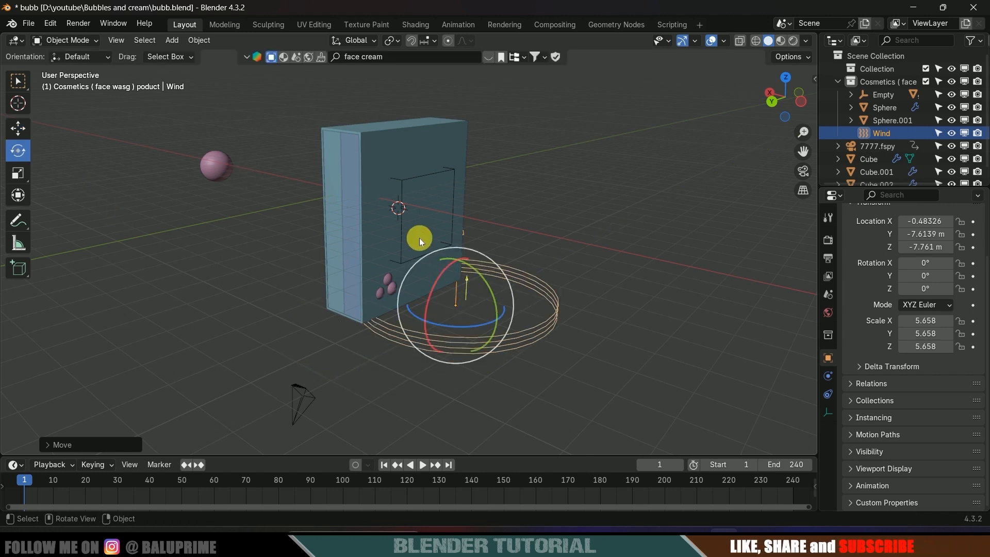
pyautogui.moveTo(440, 269); pyautogui.dragTo(439, 289)
# Step: Set the wind force field's strength to 10
pyautogui.click(828, 376)
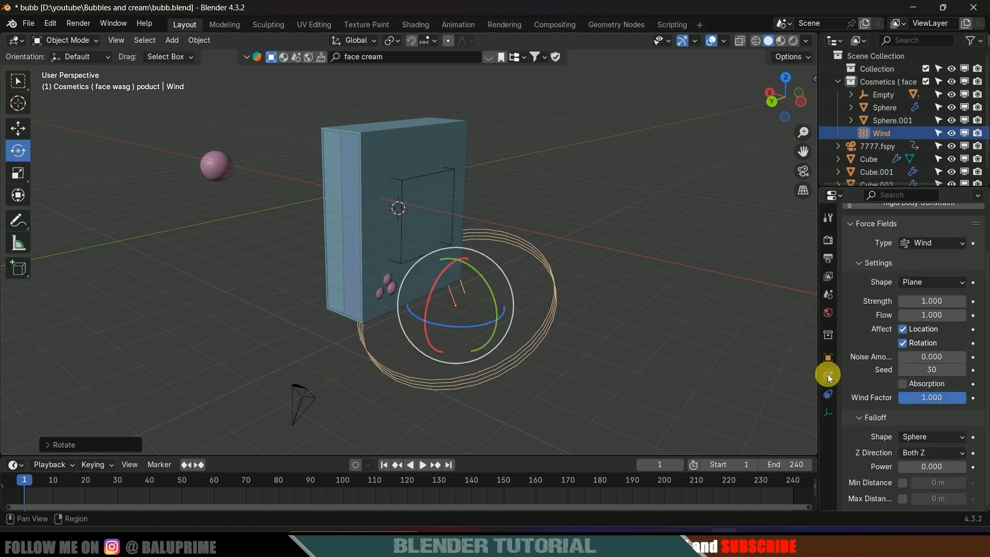
pyautogui.click(931, 301)
pyautogui.write('10')
pyautogui.press('Return')
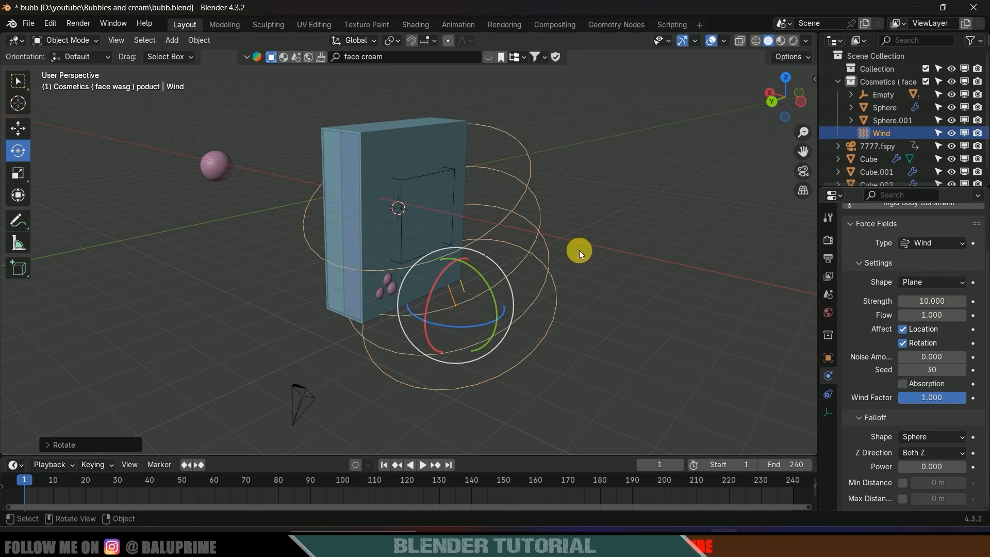
# Step: Turn on X-ray display, play the animation to preview the wind's effect on the bubbles, and return to frame 1
pyautogui.press('space')
pyautogui.click(740, 41)
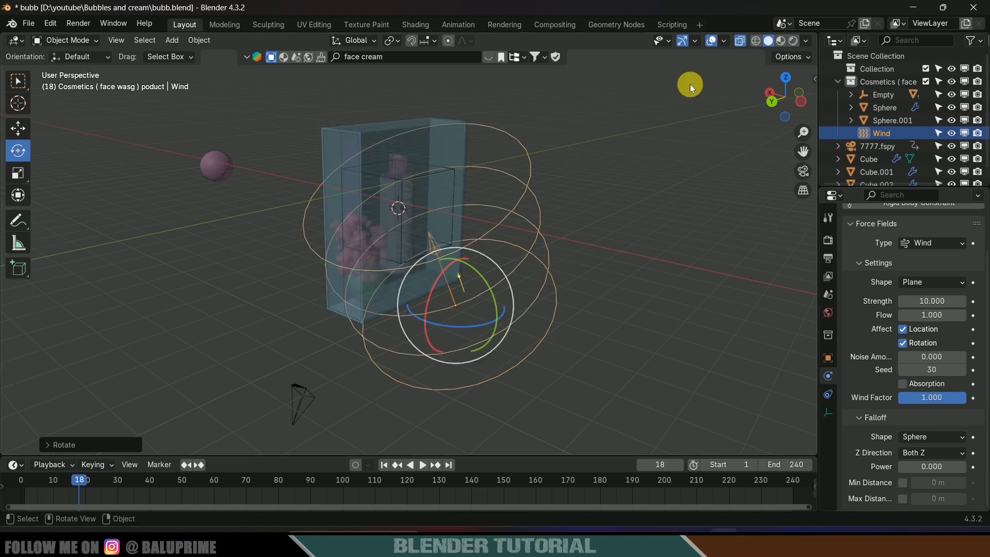
pyautogui.press('space')
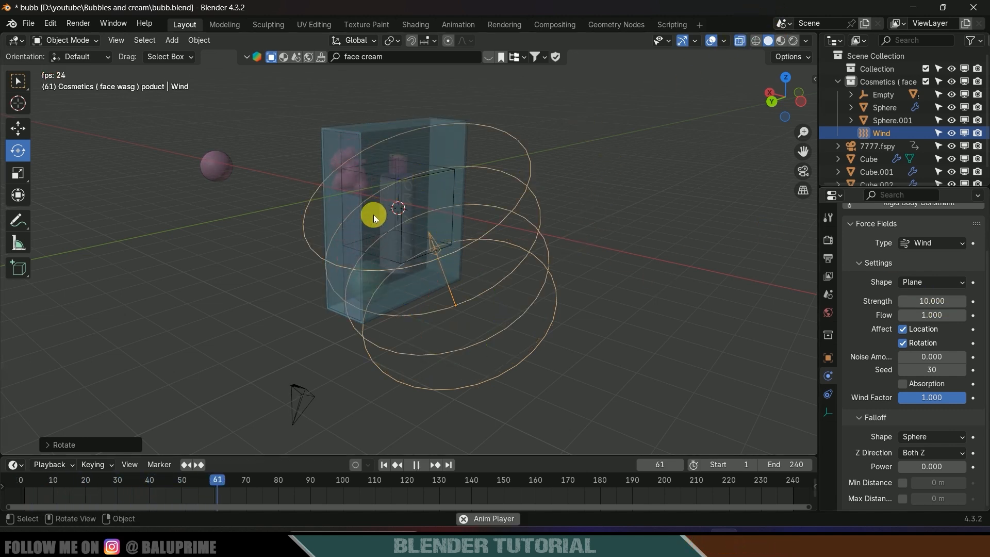
pyautogui.press('space')
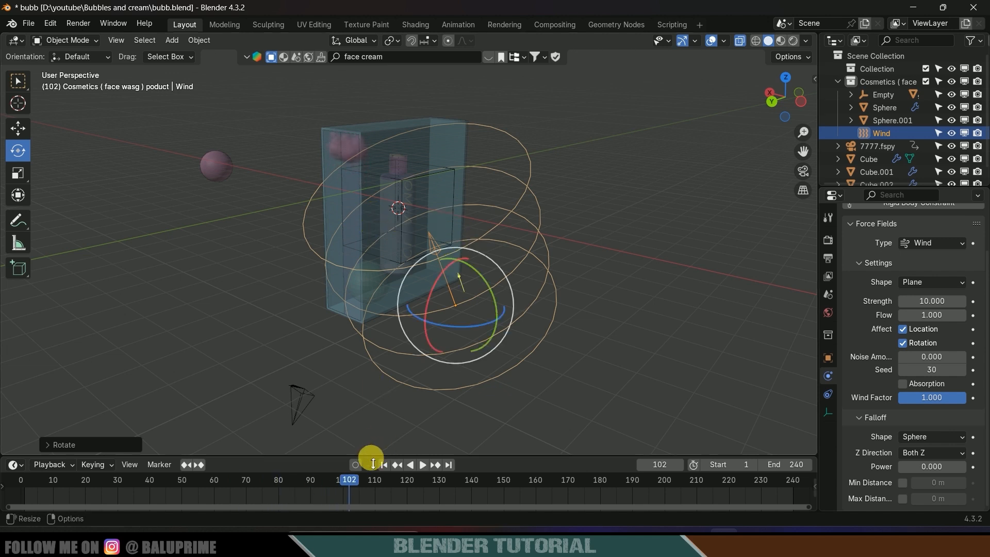
pyautogui.click(384, 465)
# Step: Set the wind strength to 1, replay the bubble animation, and return to frame 1
pyautogui.click(941, 306)
pyautogui.write('1')
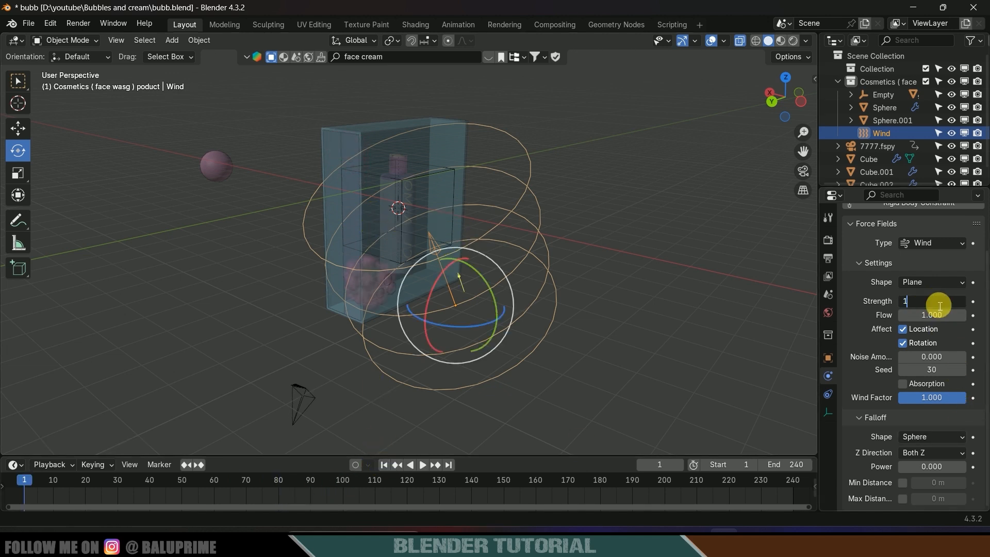
pyautogui.press('Return')
pyautogui.press('space')
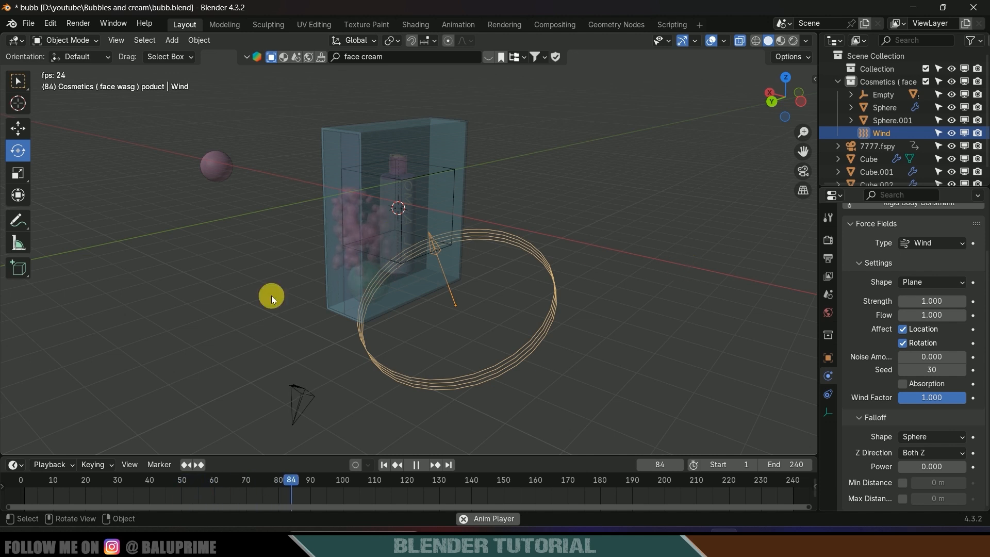
pyautogui.press('space')
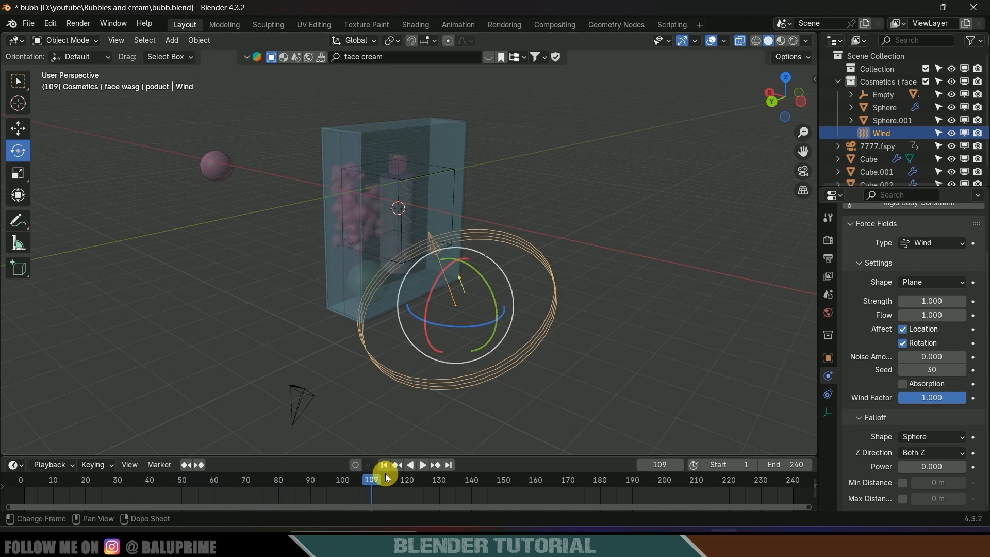
pyautogui.click(384, 467)
# Step: Set the wind force field's strength to 3
pyautogui.click(936, 304)
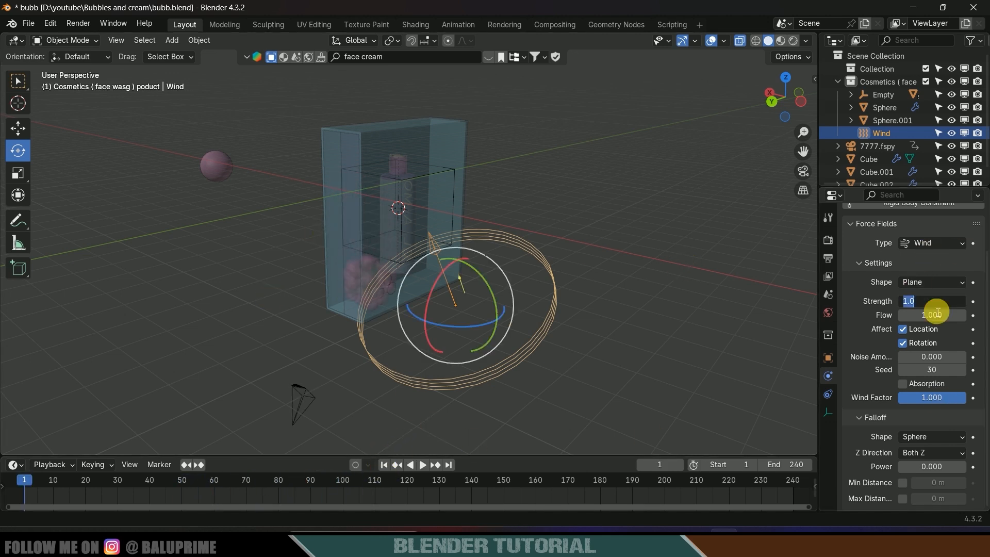
pyautogui.write('3')
pyautogui.press('Return')
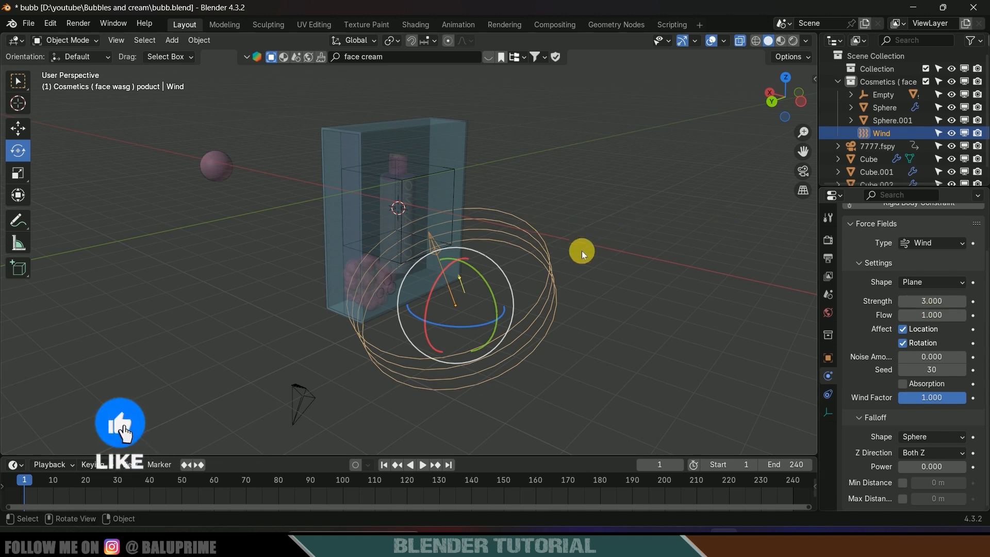
# Step: Add a Turbulence force field scaled to about 5.26 and move it straight down to just below the block
pyautogui.hotkey('shift', 'a')
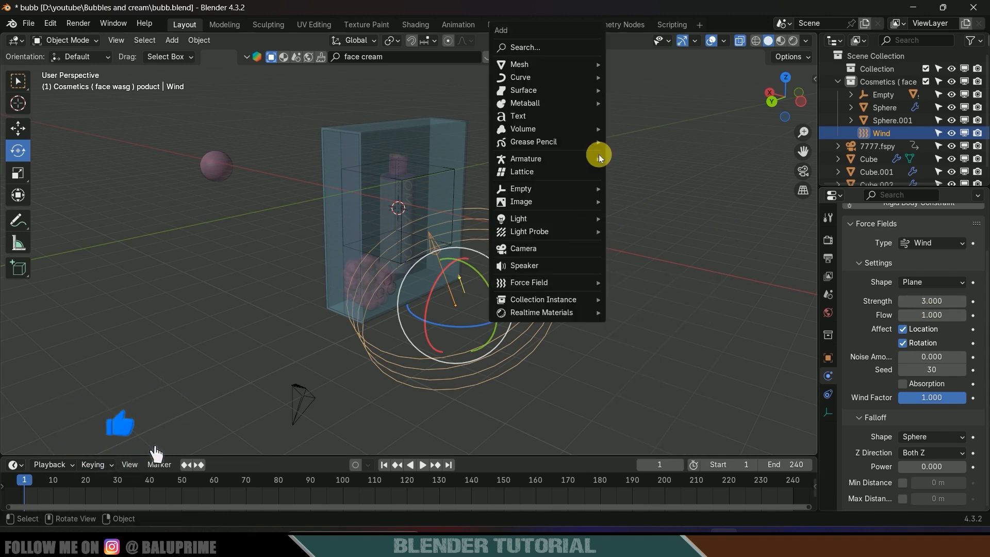
pyautogui.moveTo(559, 285)
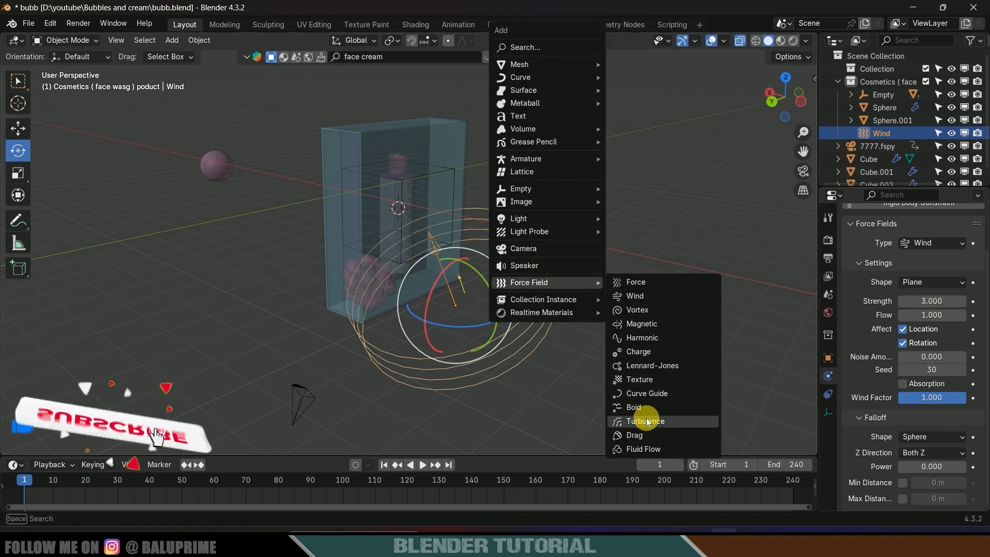
pyautogui.click(662, 418)
pyautogui.press('s')
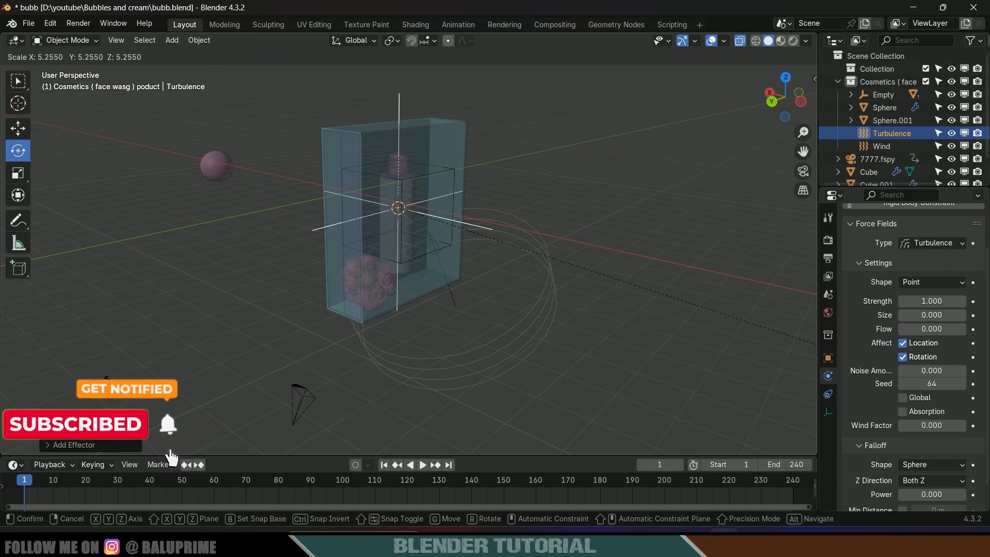
pyautogui.click(324, 227)
pyautogui.click(18, 128)
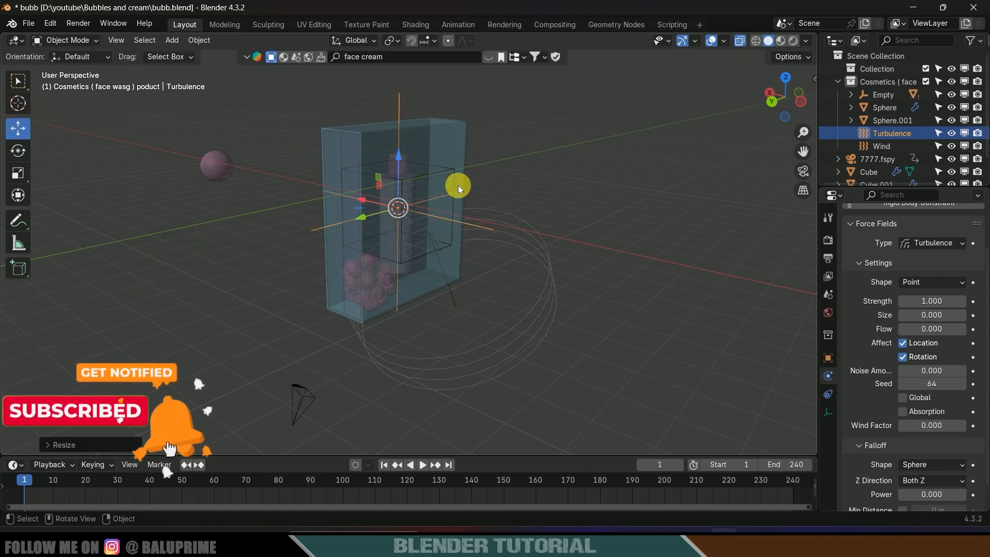
pyautogui.moveTo(404, 155); pyautogui.dragTo(398, 285)
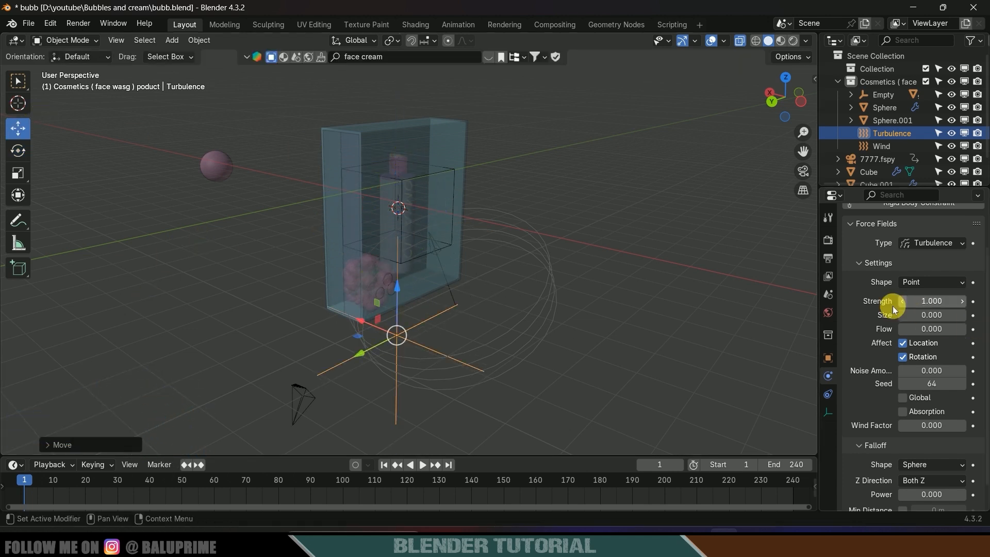
# Step: Set the turbulence strength to 5, preview the bubble animation, and return to frame 1
pyautogui.click(931, 303)
pyautogui.write('5')
pyautogui.press('Return')
pyautogui.press('space')
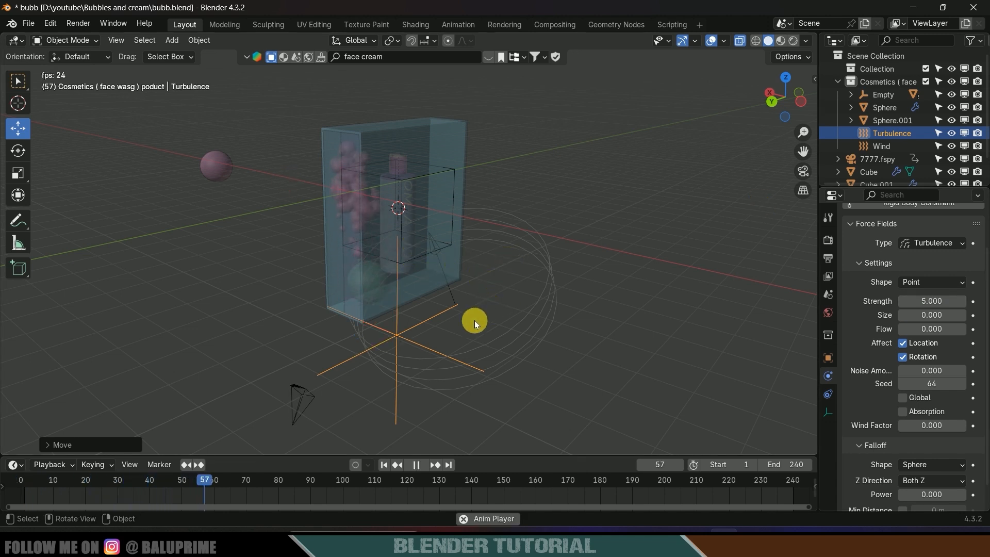
pyautogui.press('space')
pyautogui.click(389, 470)
# Step: Select the bubble emitter sphere inside the block
pyautogui.click(366, 284)
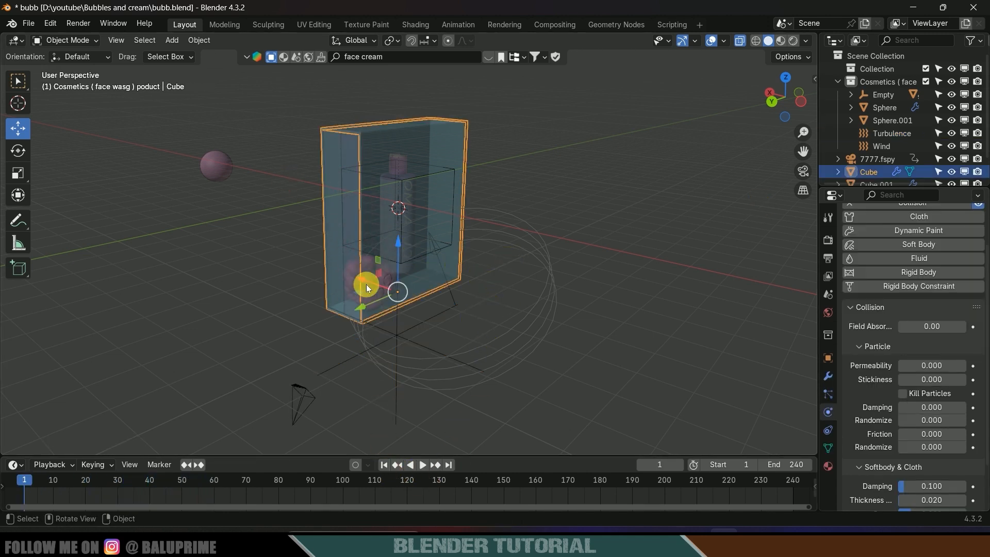
pyautogui.click(349, 293)
pyautogui.click(354, 271)
pyautogui.click(354, 271)
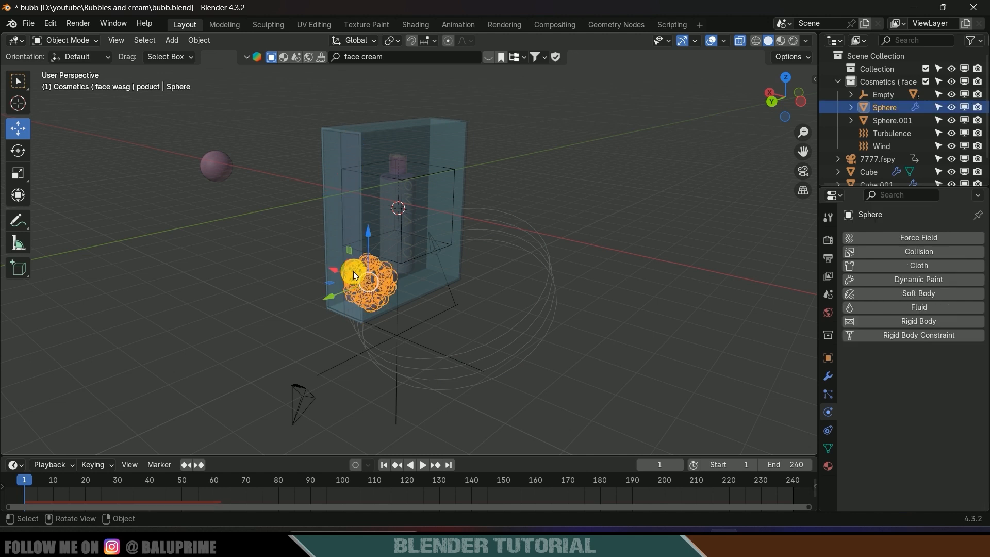
# Step: Set the emitter sphere's particle number to 500, play the simulation, and return to the first frame
pyautogui.click(829, 394)
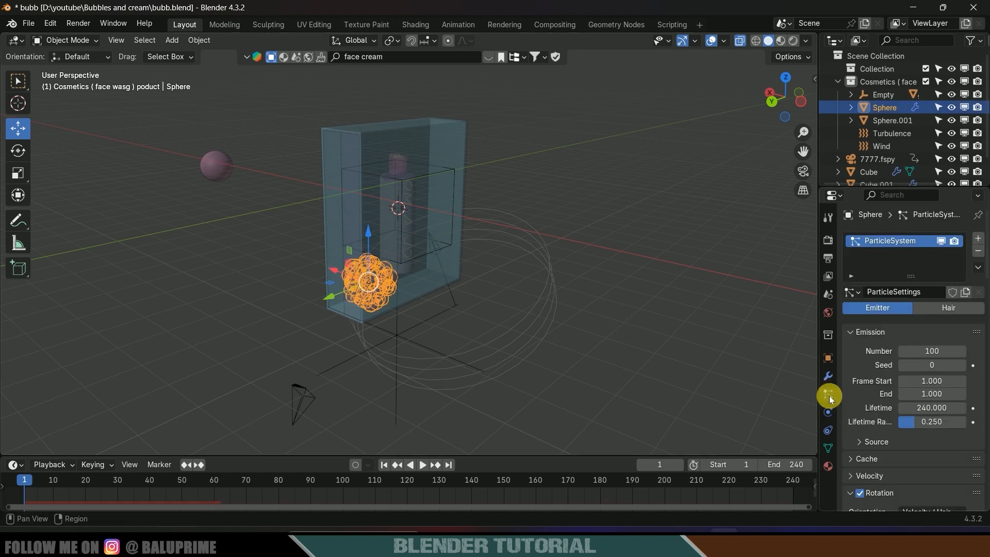
pyautogui.doubleClick(936, 352)
pyautogui.write('500')
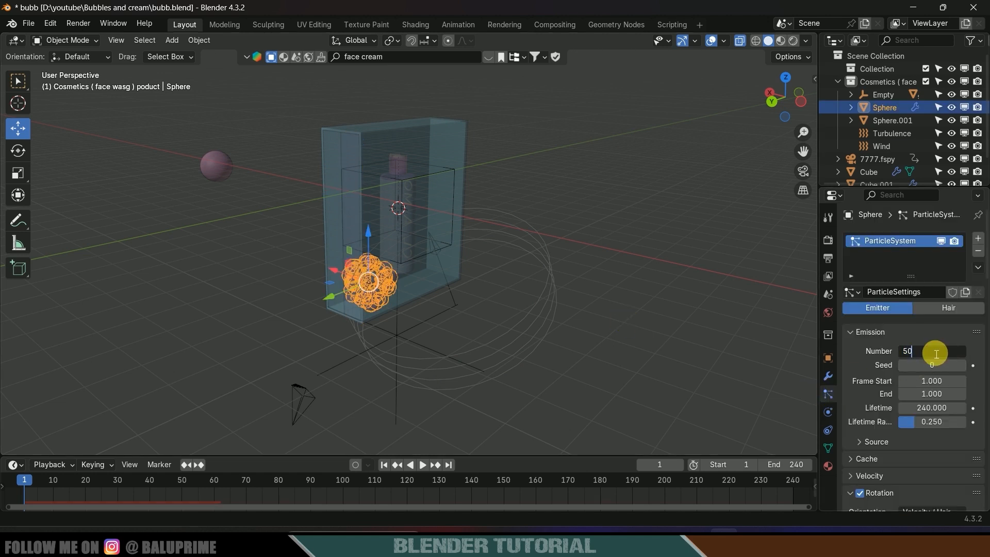
pyautogui.press('Return')
pyautogui.press('space')
pyautogui.click(665, 289)
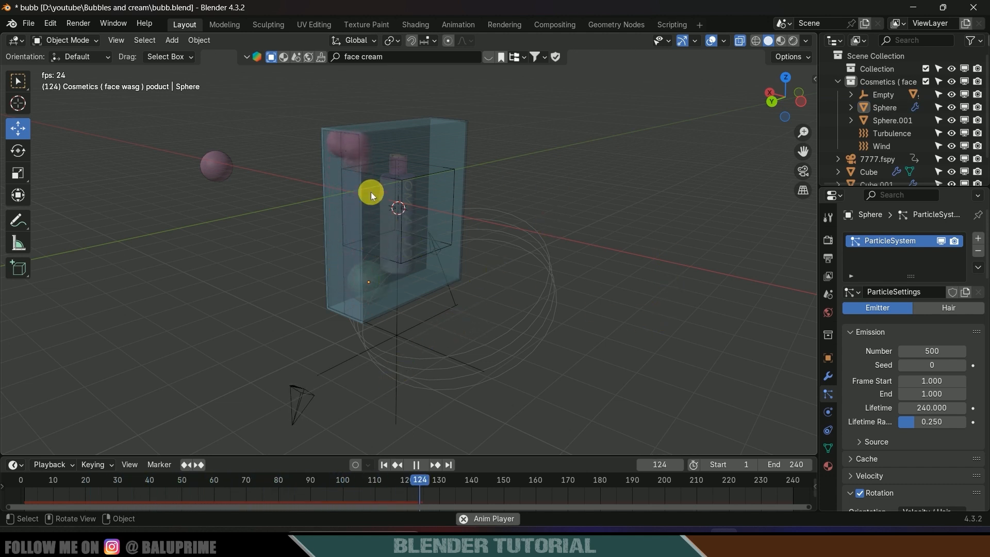
pyautogui.click(384, 465)
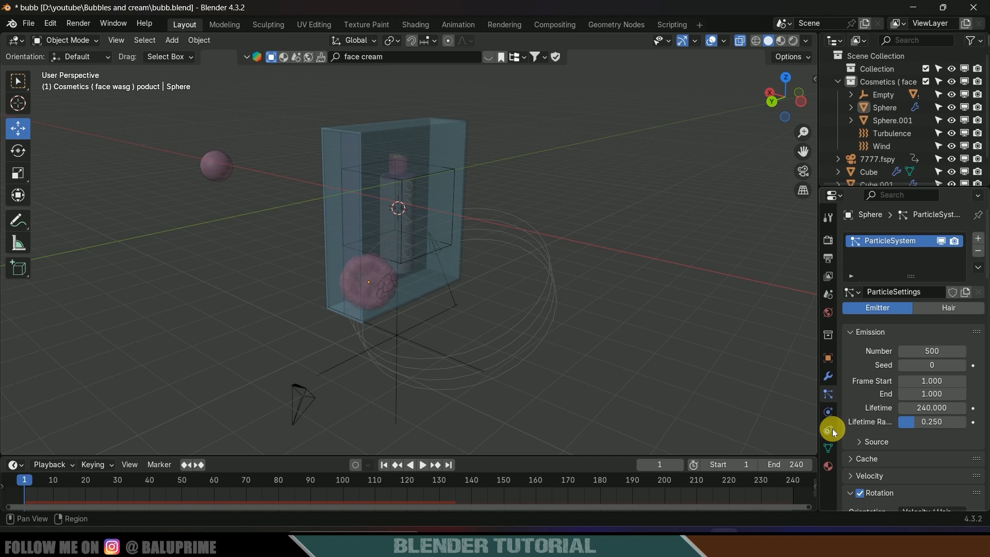
# Step: Set the emitter sphere's particle gravity field weight to 0, preview the simulation, and return to frame 1
pyautogui.click(222, 167)
pyautogui.click(410, 298)
pyautogui.scroll(-10, 863, 434)
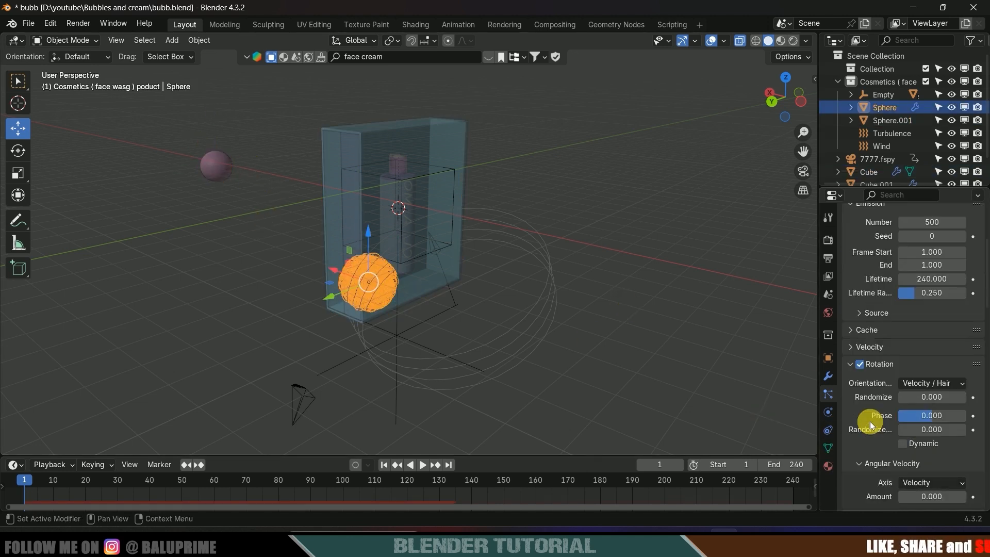
pyautogui.scroll(-15, 871, 420)
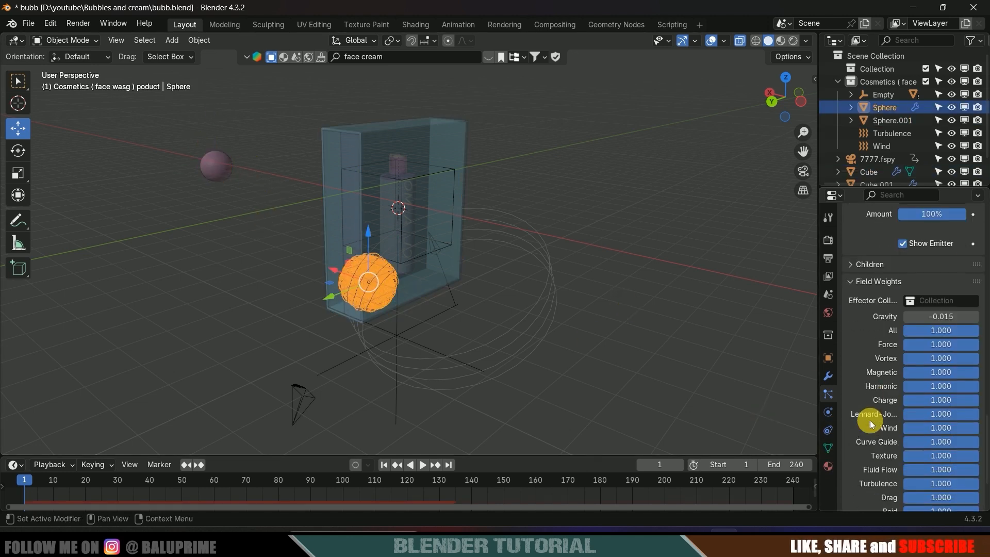
pyautogui.doubleClick(953, 318)
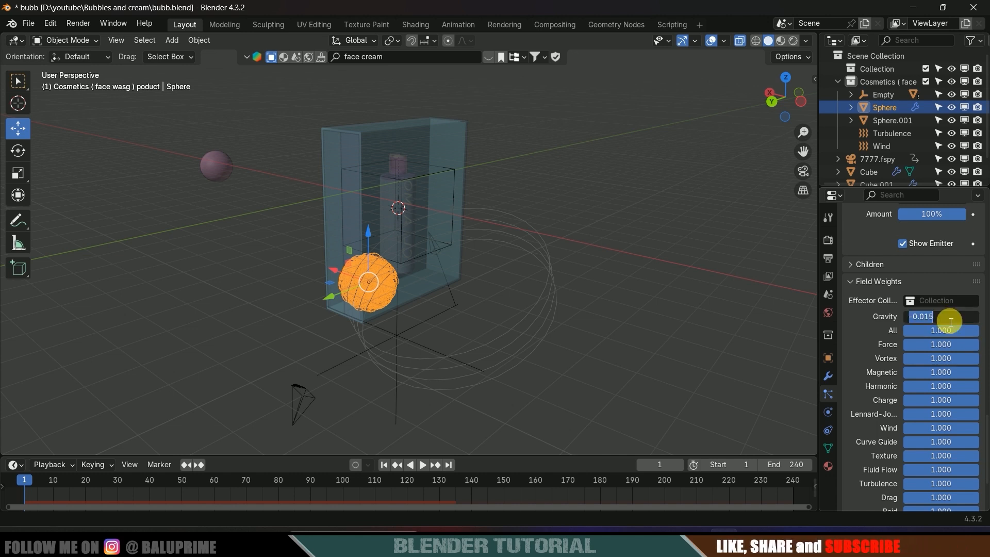
pyautogui.write('0')
pyautogui.press('Return')
pyautogui.press('space')
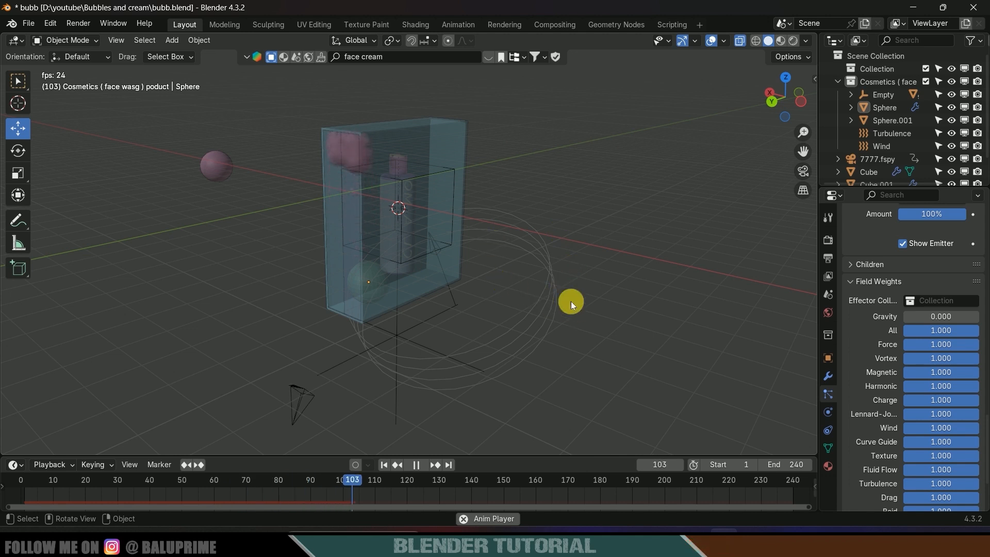
pyautogui.click(551, 289)
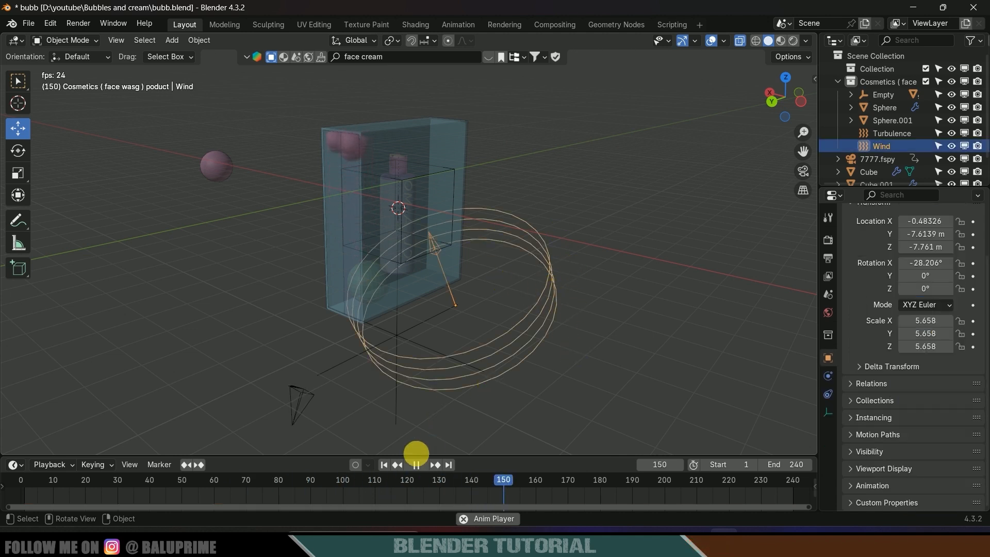
pyautogui.click(416, 464)
pyautogui.click(384, 464)
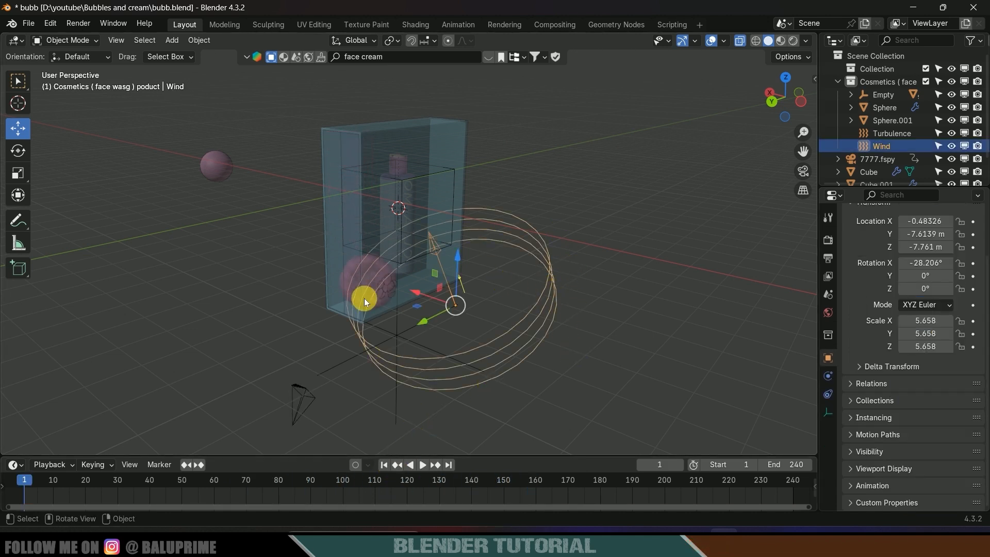
# Step: Set the emitter sphere's particle render scale to 1.050 and preview the simulation inside the box
pyautogui.click(392, 288)
pyautogui.scroll(2, 483, 329)
pyautogui.scroll(-4, 883, 393)
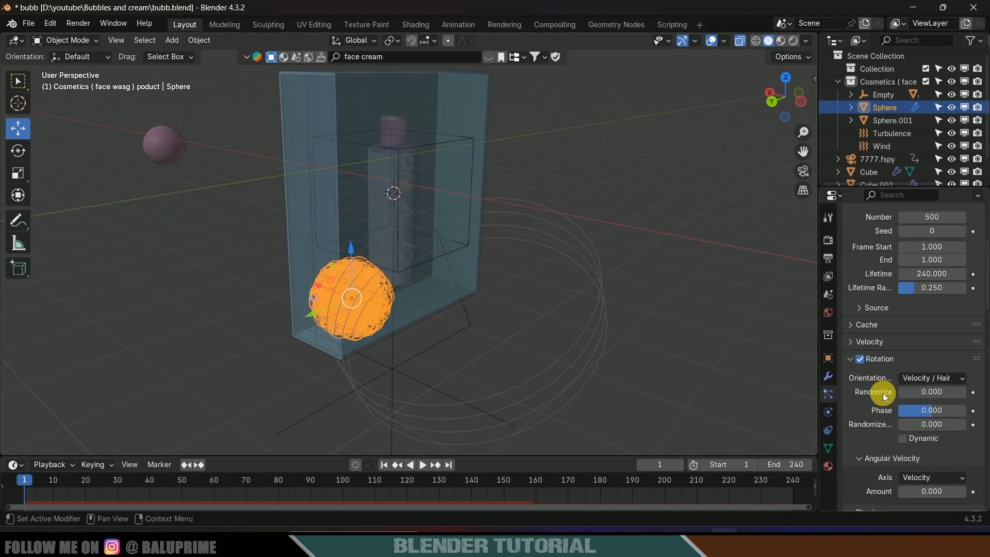
pyautogui.scroll(-15, 883, 393)
pyautogui.moveTo(923, 329); pyautogui.dragTo(970, 329)
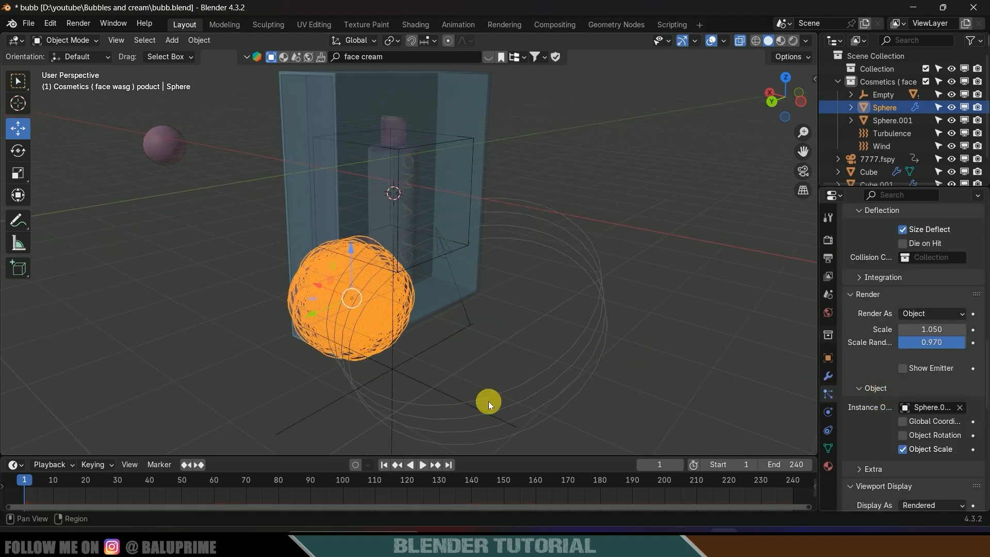
pyautogui.click(661, 326)
pyautogui.press('space')
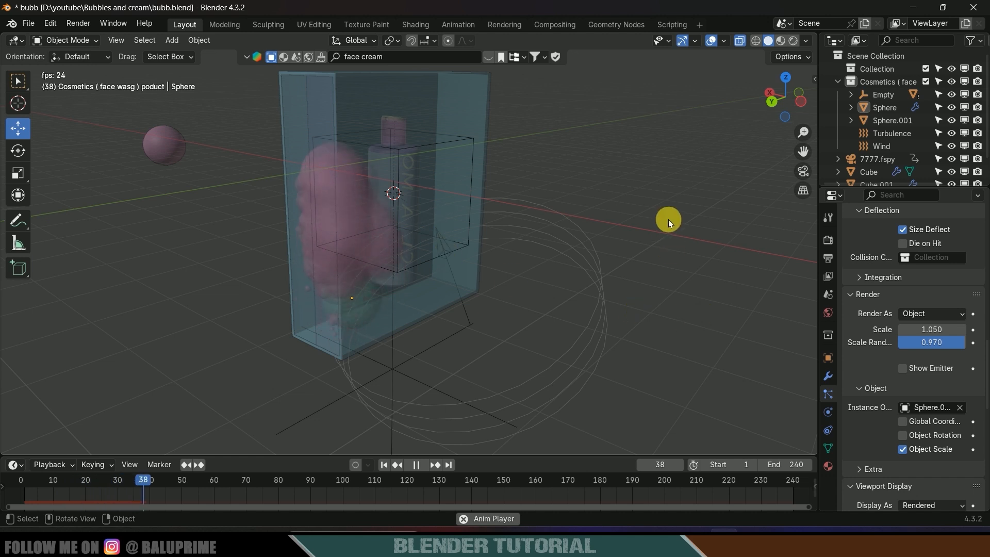
pyautogui.scroll(-3, 676, 221)
pyautogui.press('space')
# Step: Set the Wind force field's strength to 1 and replay the simulation from the start
pyautogui.click(509, 296)
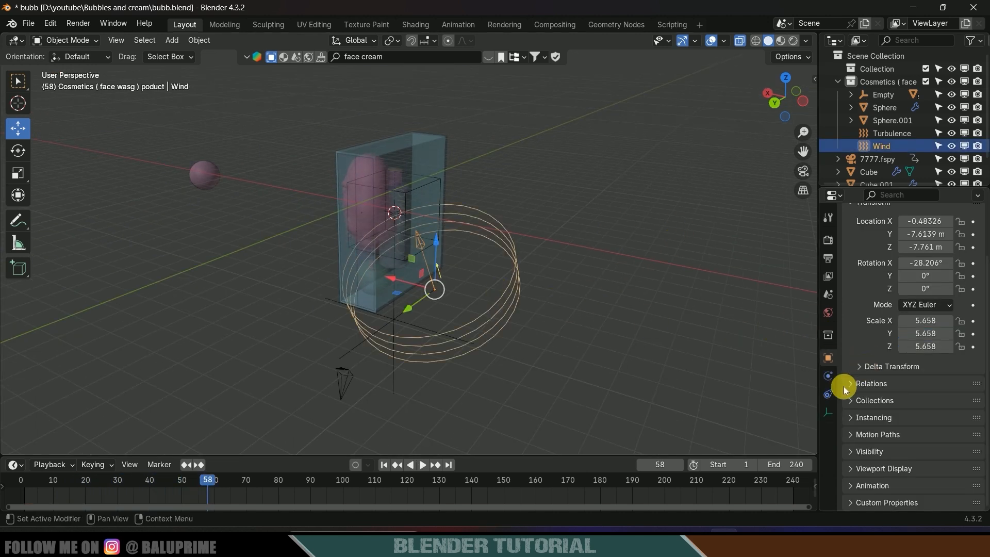
pyautogui.click(828, 376)
pyautogui.scroll(2, 870, 337)
pyautogui.click(938, 353)
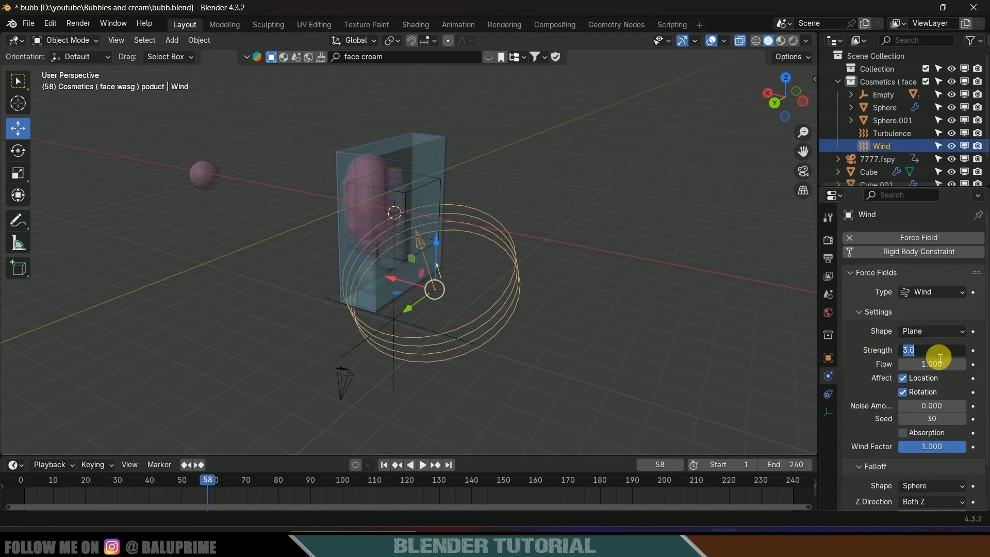
pyautogui.write('1')
pyautogui.press('Return')
pyautogui.press('space')
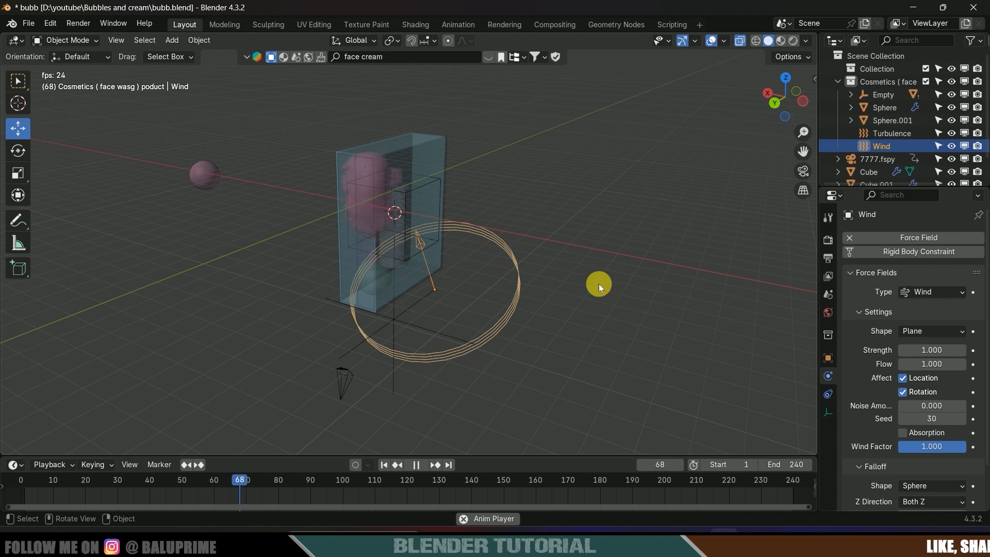
pyautogui.click(385, 466)
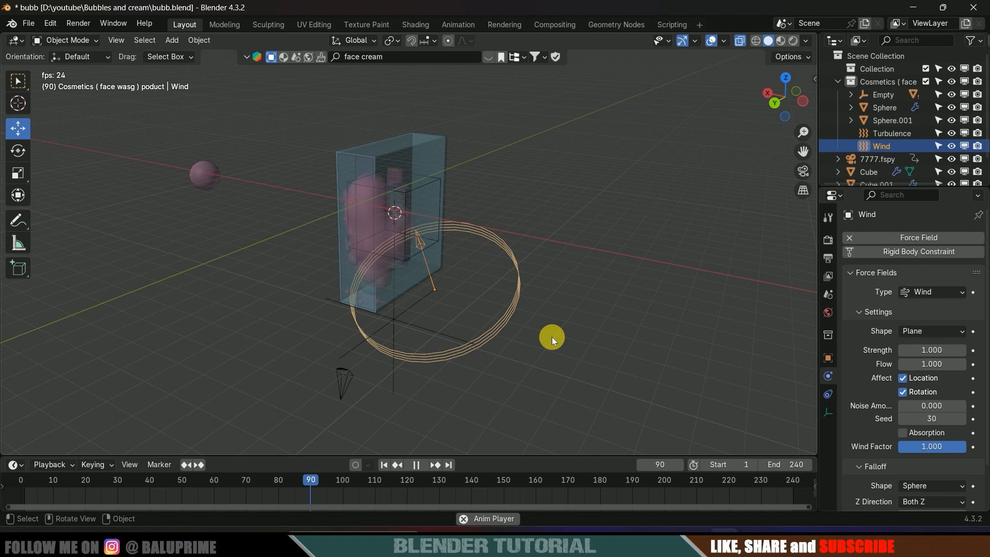
# Step: Turn off X-ray and keyframe the two closed door panels, Cube.001 and Cube.002, at frame 40
pyautogui.moveTo(362, 469); pyautogui.dragTo(150, 488)
pyautogui.press('space')
pyautogui.moveTo(556, 242); pyautogui.dragTo(564, 195, button='middle')
pyautogui.click(742, 42)
pyautogui.click(419, 195)
pyautogui.scroll(-3, 555, 236)
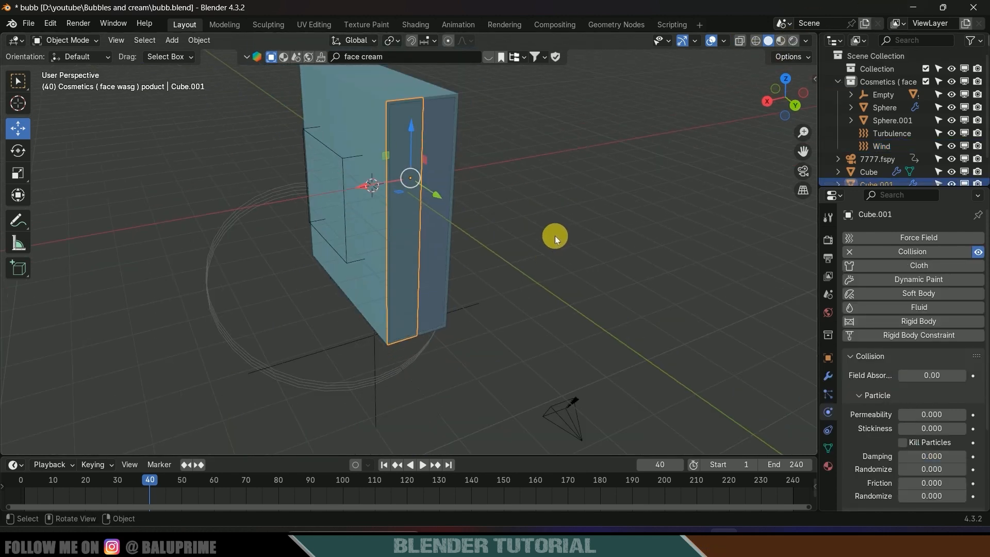
pyautogui.moveTo(555, 237); pyautogui.dragTo(481, 213, button='middle')
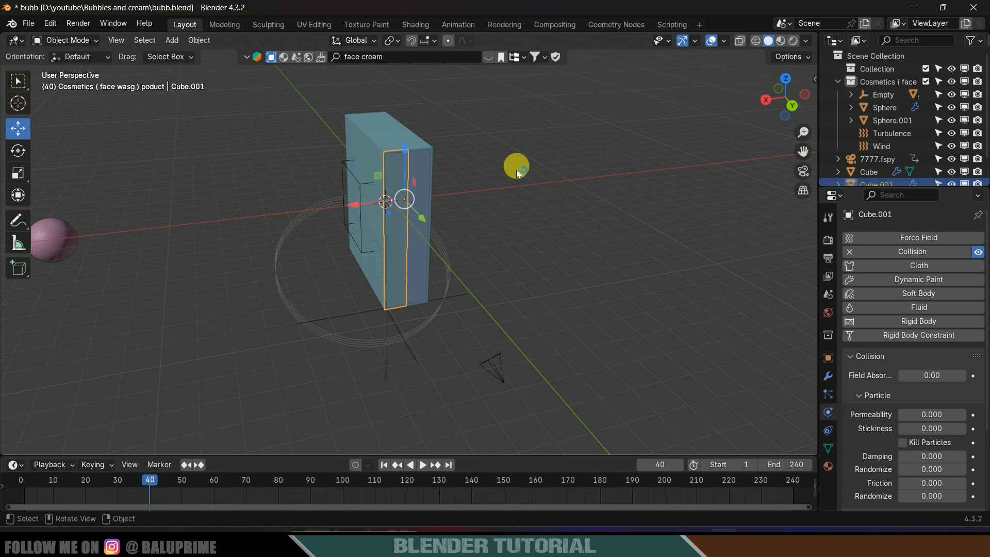
pyautogui.press('i')
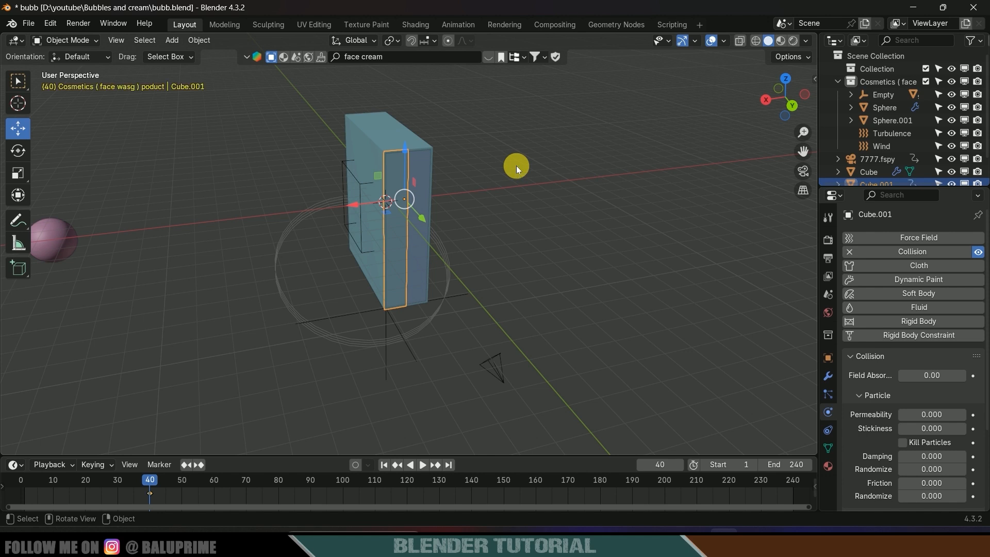
pyautogui.click(423, 163)
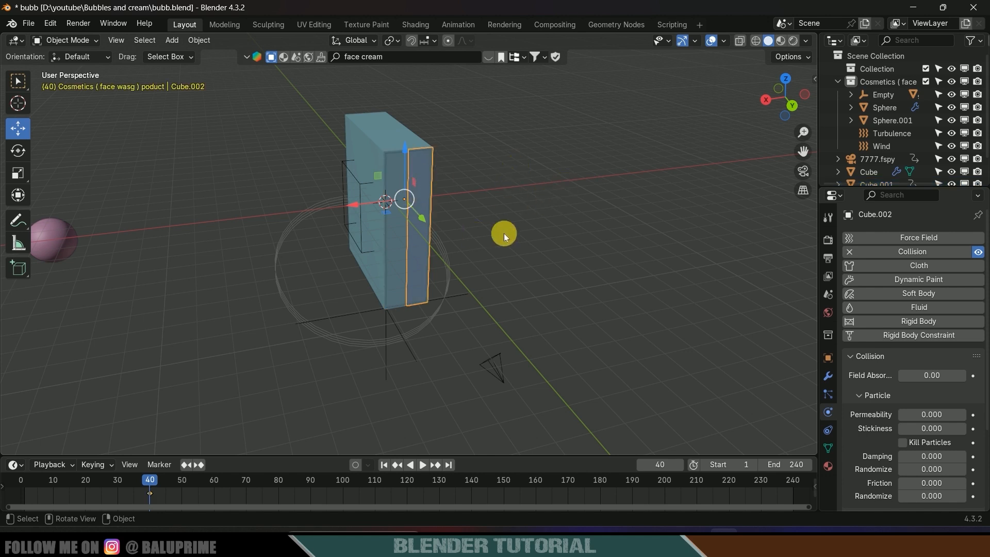
# Step: At frame 100, slide door panel Cube.002 outward along X until its half of the opening is clear, and keyframe it
pyautogui.press('space')
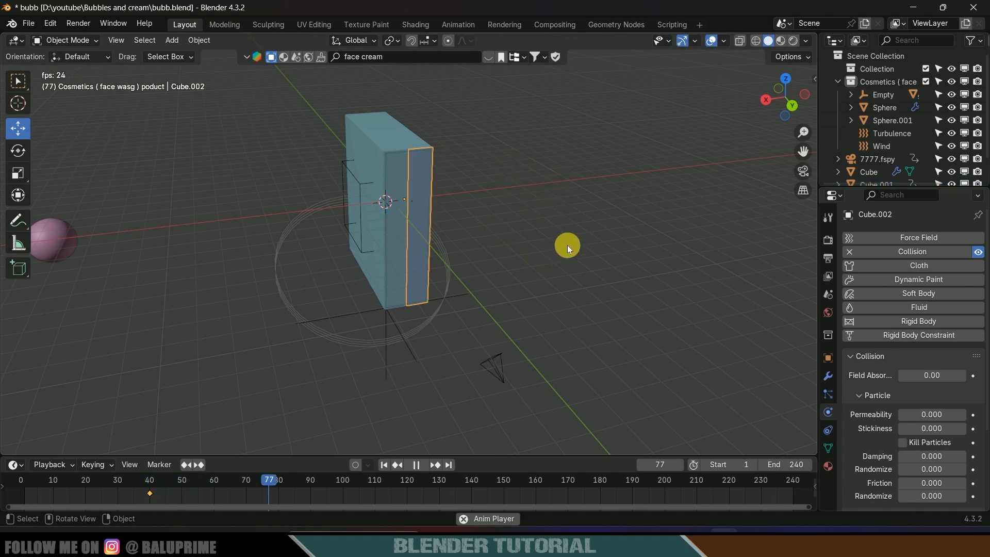
pyautogui.press('space')
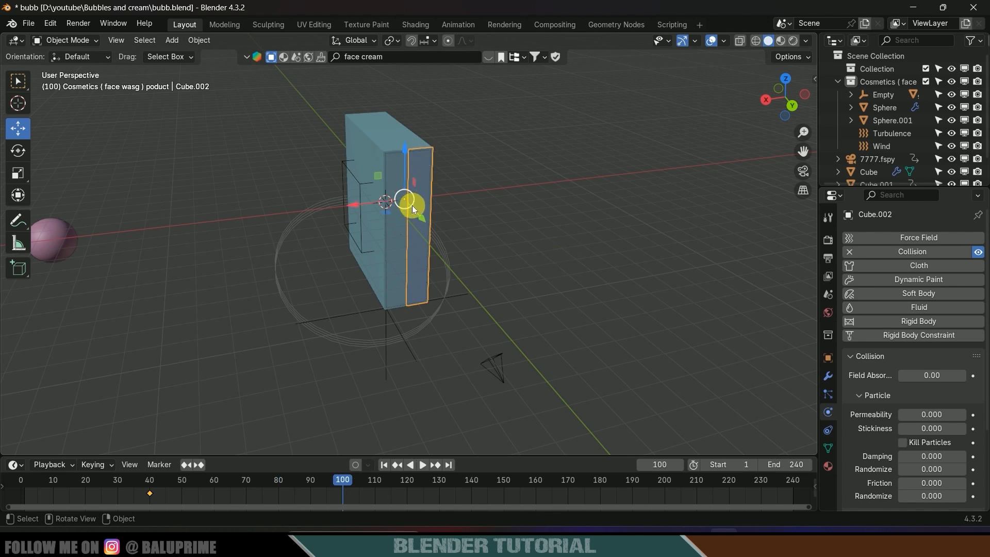
pyautogui.moveTo(350, 203); pyautogui.dragTo(516, 203)
pyautogui.scroll(8, 551, 163)
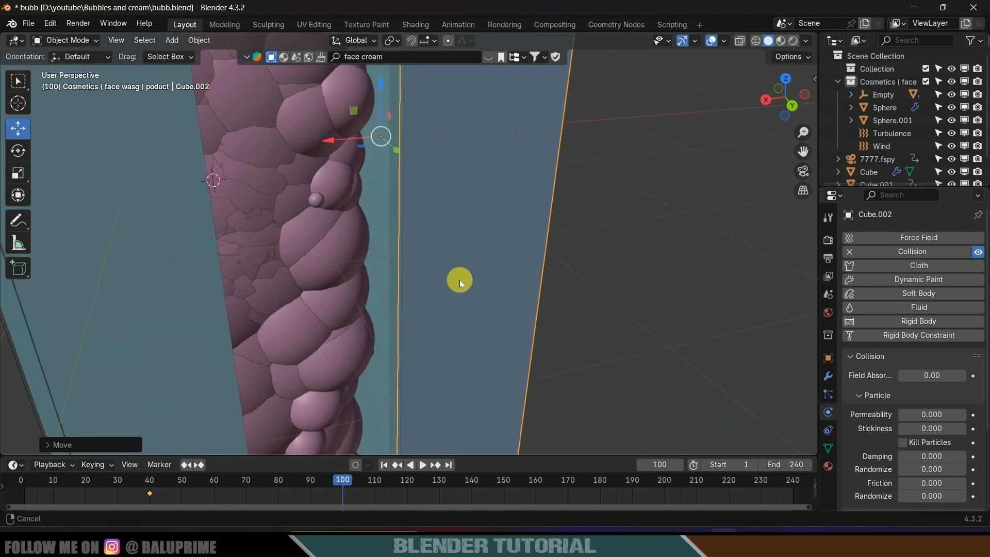
pyautogui.moveTo(332, 141); pyautogui.dragTo(328, 140)
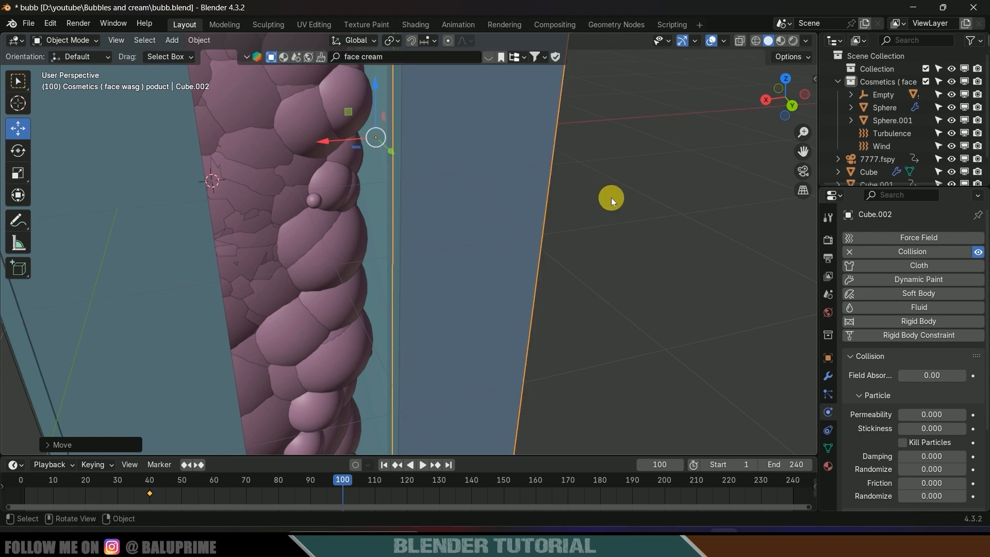
pyautogui.scroll(-4, 577, 170)
pyautogui.scroll(-3, 575, 169)
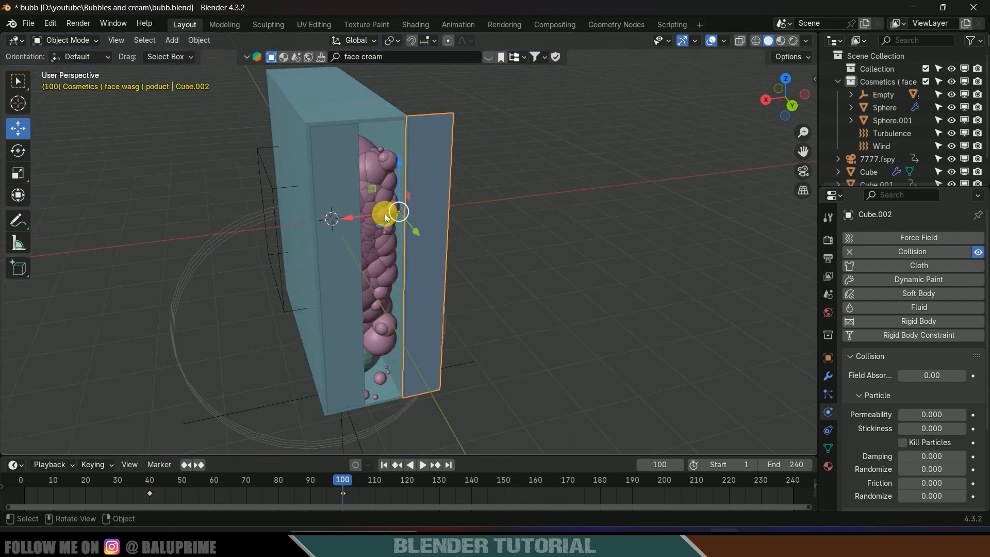
# Step: Slide door panel Cube.001 outward along X and keyframe it at frame 100, preview the opening animation, and return to frame 1
pyautogui.click(364, 232)
pyautogui.moveTo(305, 224); pyautogui.dragTo(259, 227)
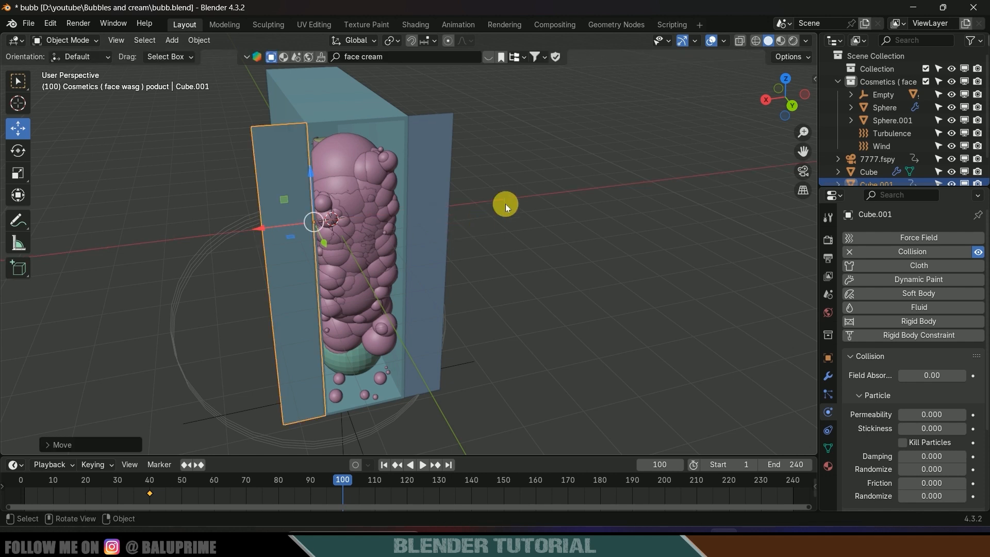
pyautogui.click(140, 478)
pyautogui.press('space')
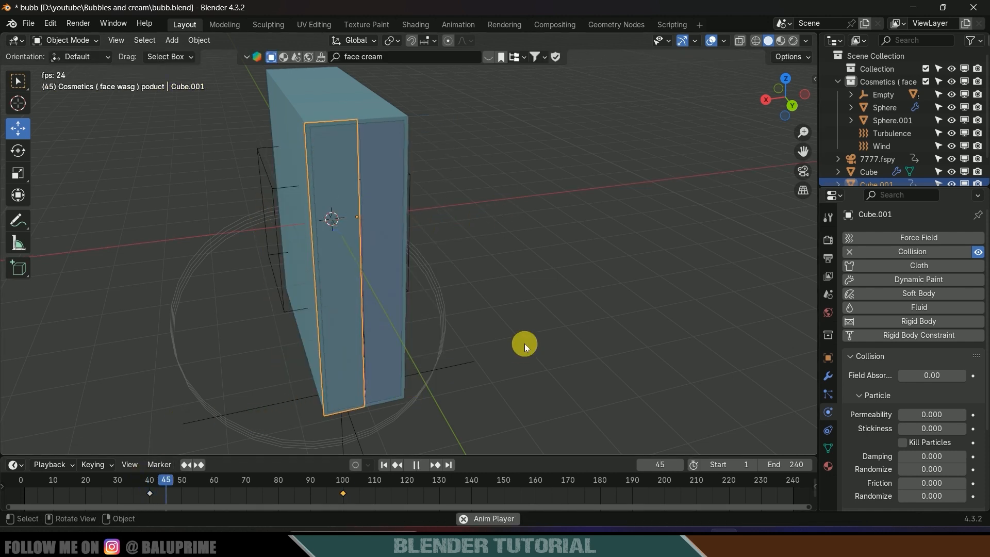
pyautogui.moveTo(527, 326); pyautogui.dragTo(346, 196, button='middle')
pyautogui.press('space')
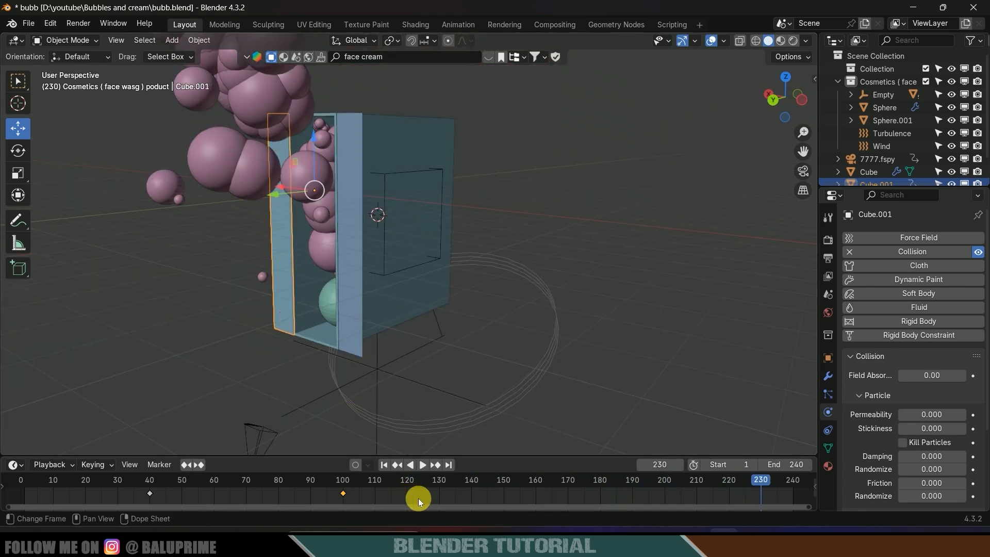
pyautogui.click(384, 466)
# Step: Set the emitter sphere's particle number to 100, preview the simulation, and return to frame 1
pyautogui.click(341, 299)
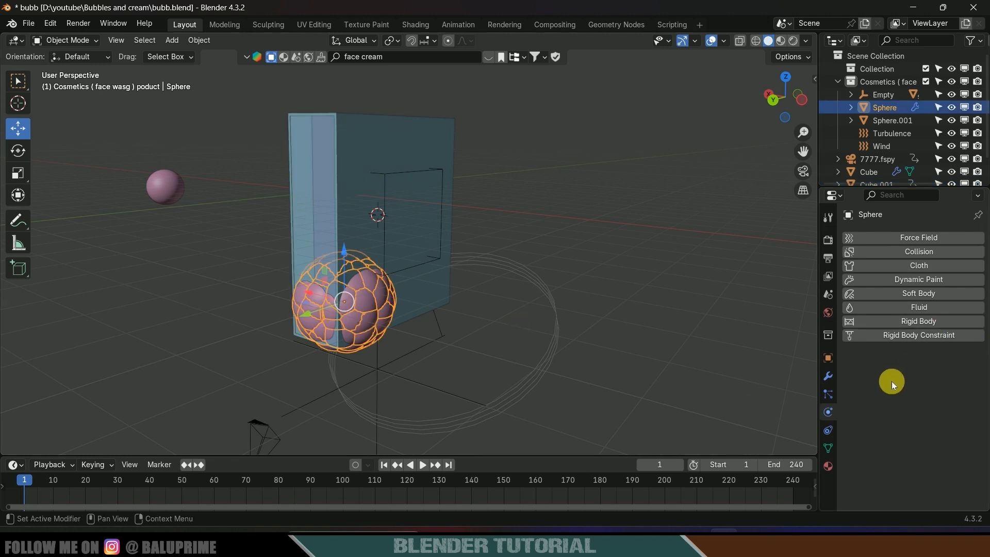
pyautogui.click(827, 393)
pyautogui.click(931, 353)
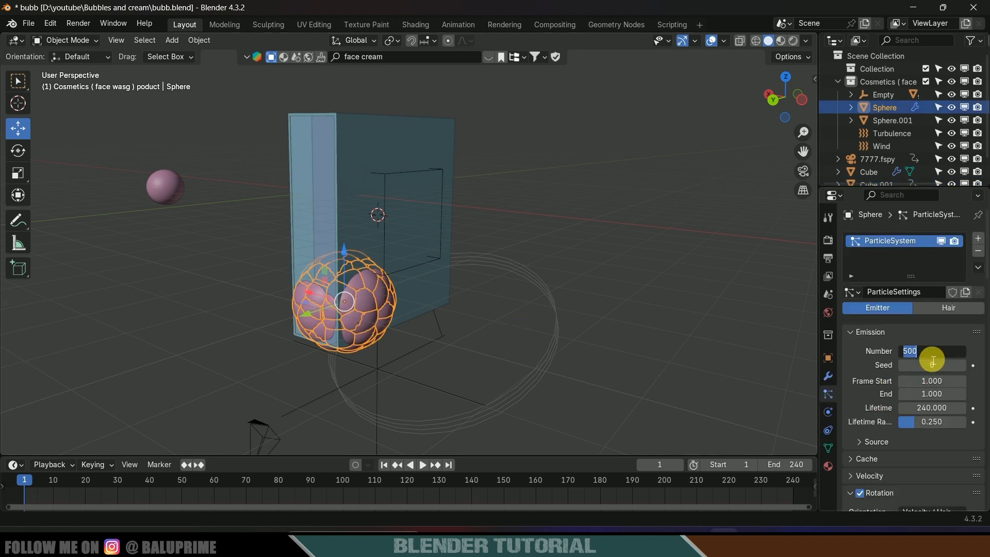
pyautogui.write('100')
pyautogui.press('Return')
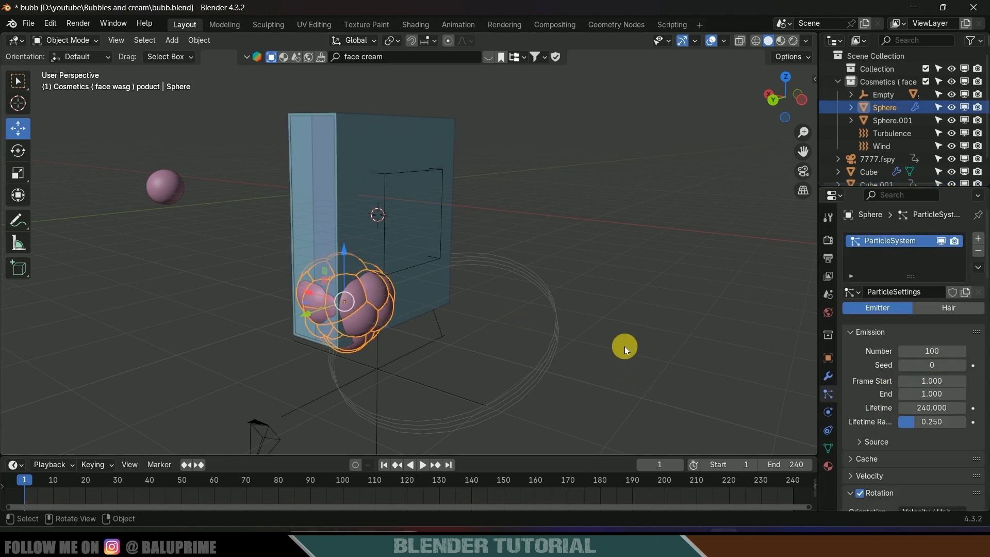
pyautogui.press('space')
pyautogui.moveTo(620, 288); pyautogui.dragTo(645, 288, button='middle')
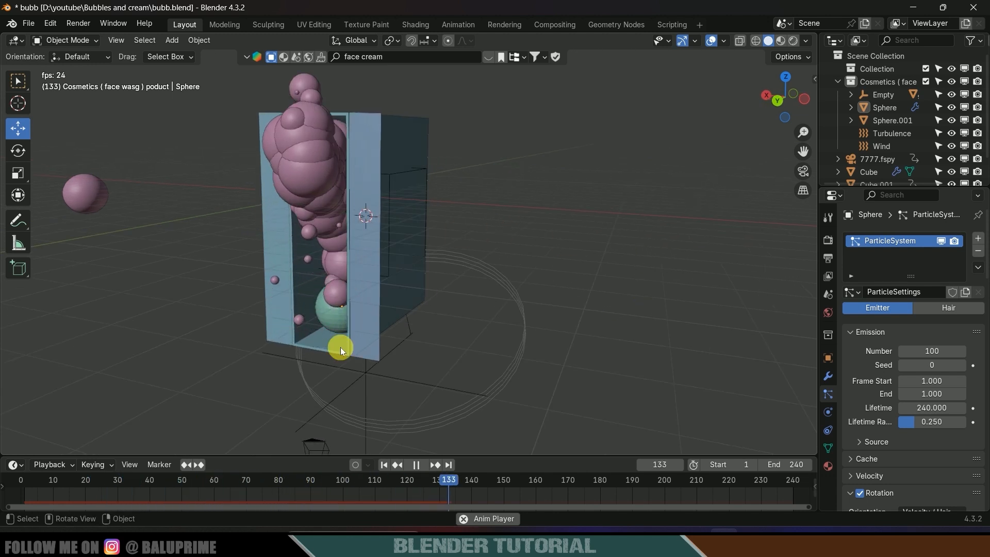
pyautogui.press('space')
pyautogui.click(384, 465)
# Step: Select the emitter sphere and set its particles' render scale to 0.05, replacing that value with 0.5
pyautogui.scroll(-10, 898, 401)
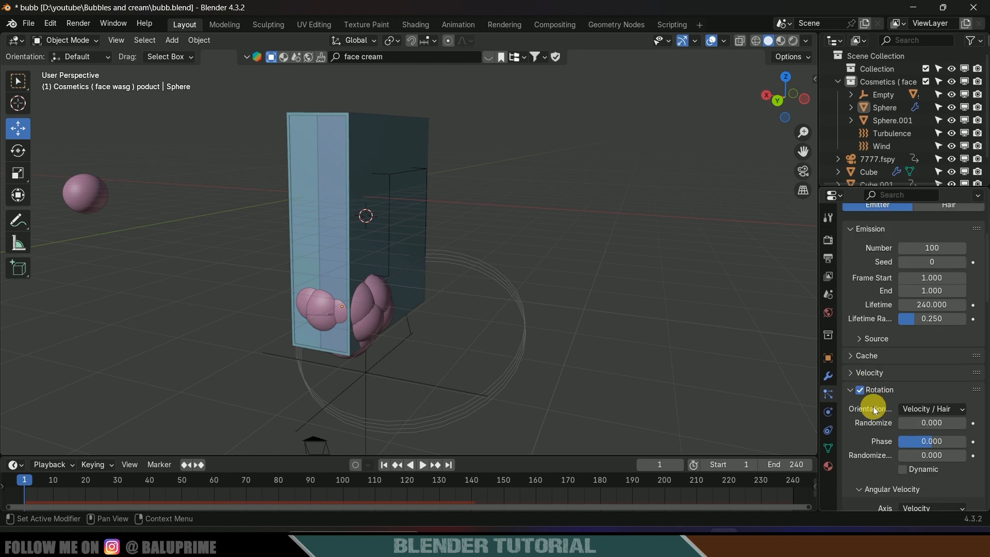
pyautogui.click(379, 312)
pyautogui.scroll(-12, 864, 385)
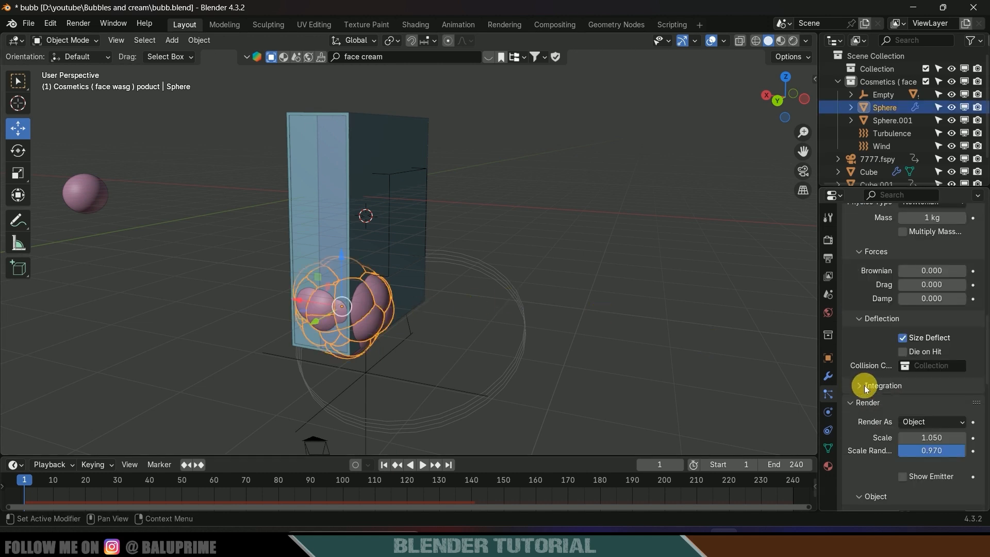
pyautogui.doubleClick(937, 358)
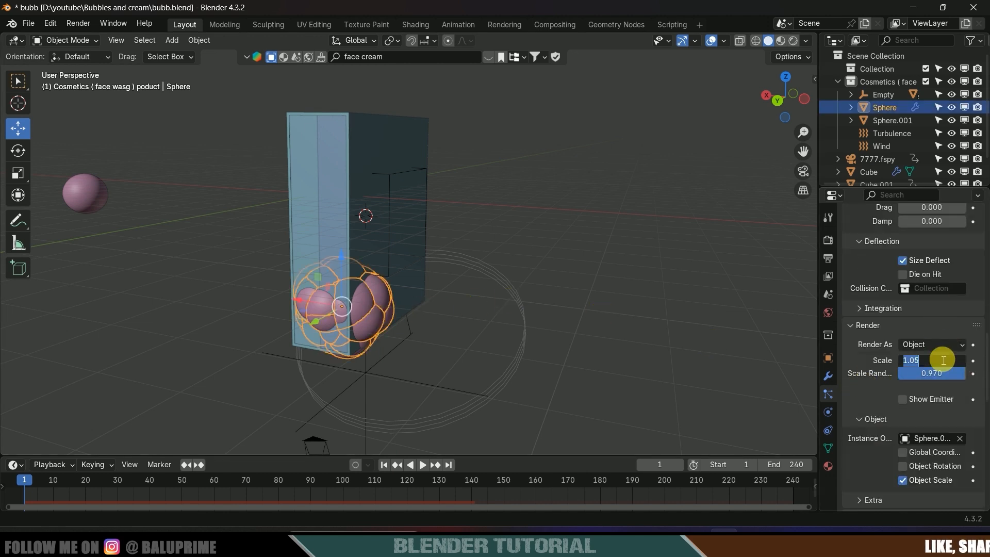
pyautogui.write('0.05')
pyautogui.press('Return')
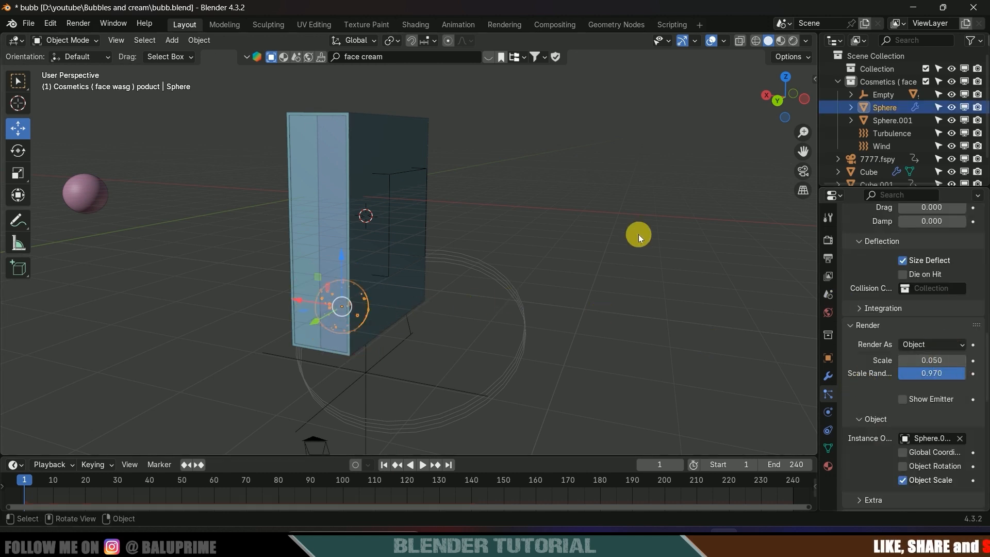
pyautogui.doubleClick(949, 361)
pyautogui.write('0.5')
pyautogui.press('Return')
# Step: Preview the bubbles inside the opening box from several angles, and stop the playback at frame 139
pyautogui.press('space')
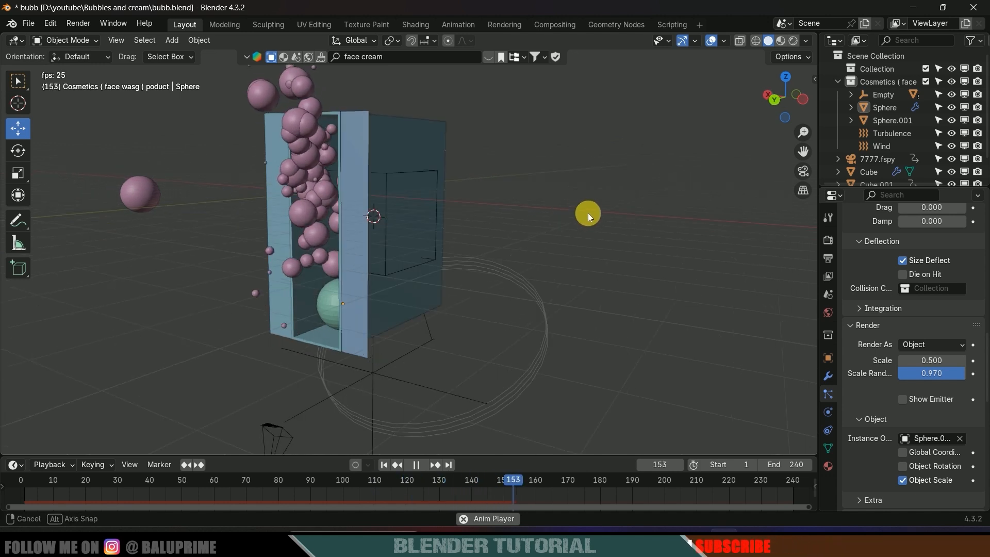
pyautogui.scroll(4, 574, 217)
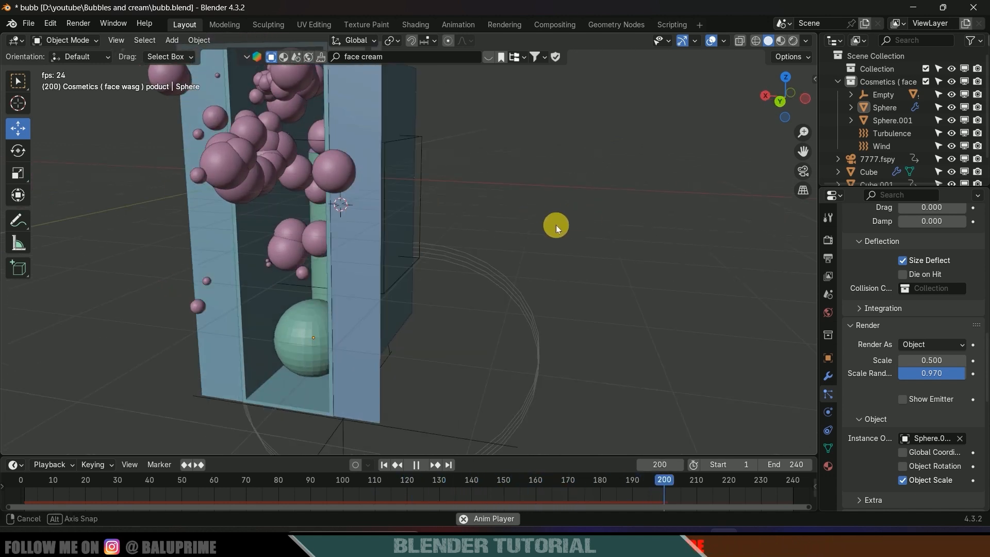
pyautogui.scroll(-4, 556, 225)
pyautogui.press('space')
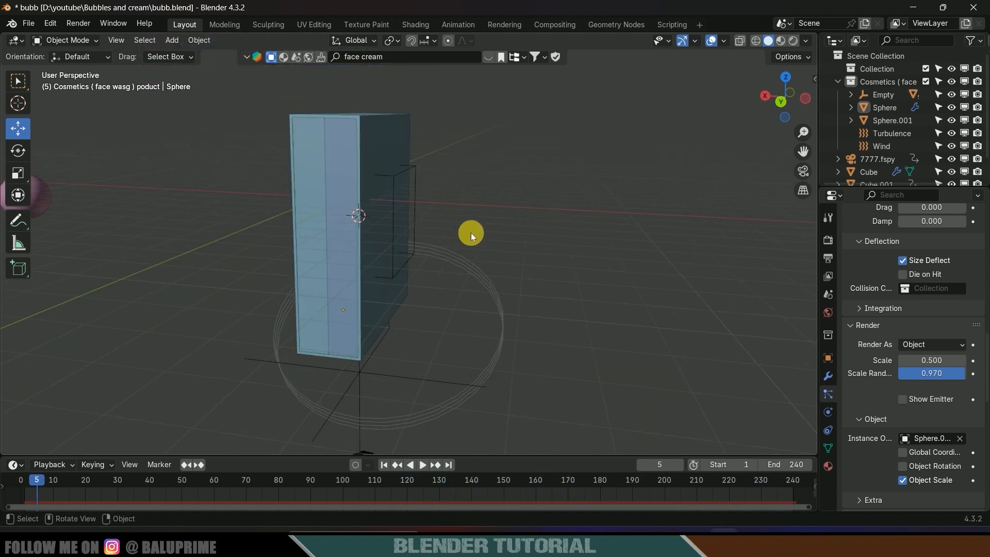
pyautogui.moveTo(230, 479); pyautogui.dragTo(470, 488)
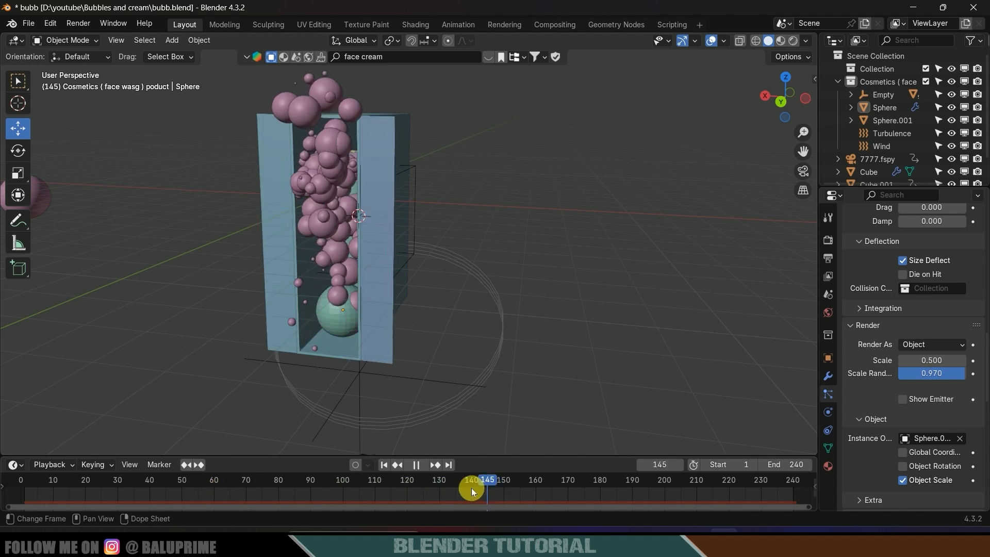
# Step: Set the lifetime randomness of the emitter sphere's particle system to 0
pyautogui.click(330, 184)
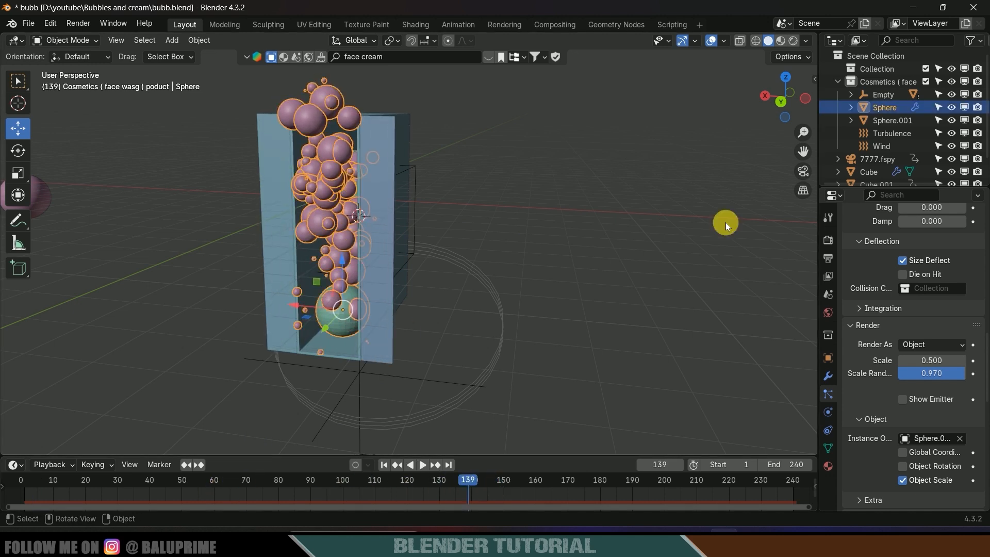
pyautogui.click(828, 412)
pyautogui.click(829, 394)
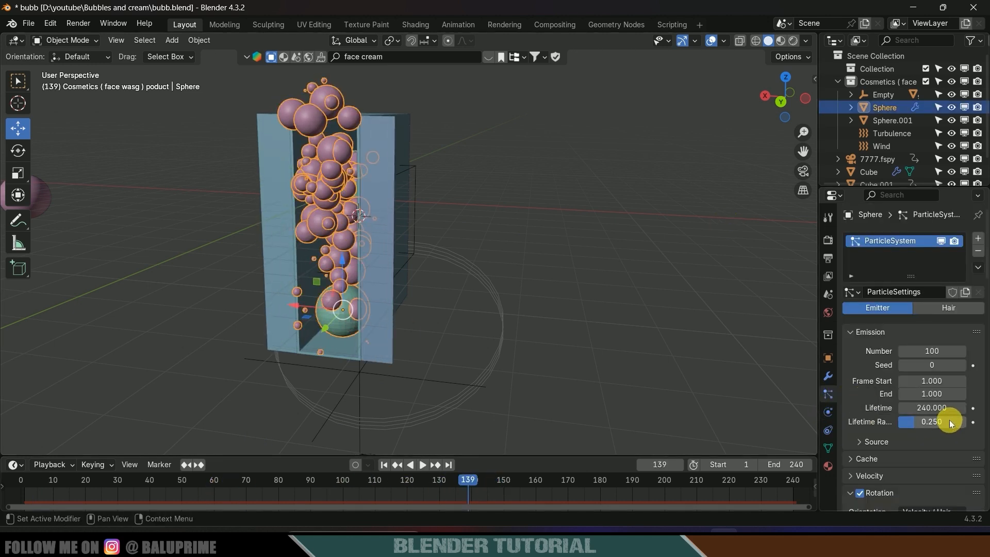
pyautogui.moveTo(949, 420); pyautogui.dragTo(926, 422)
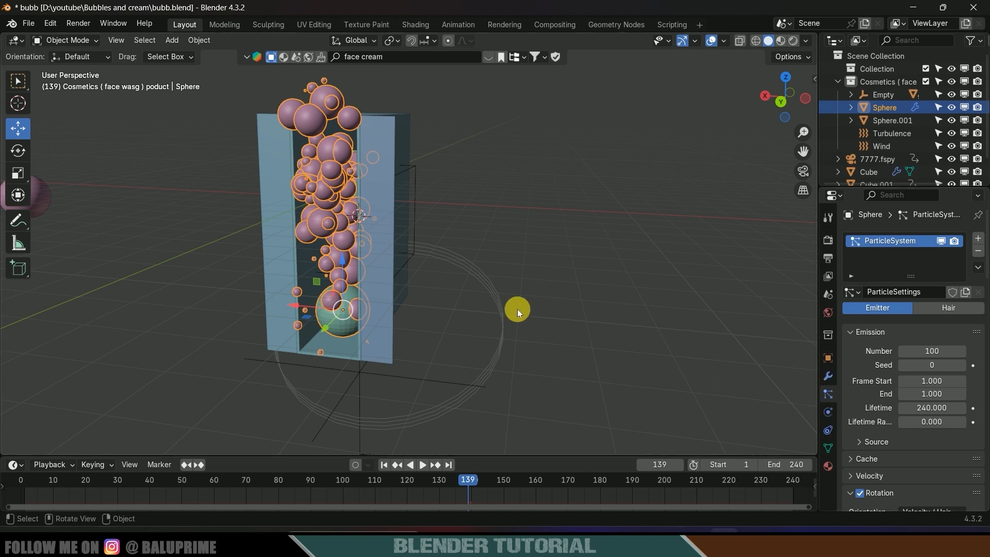
# Step: Set the Wind force field's strength to 2
pyautogui.click(494, 293)
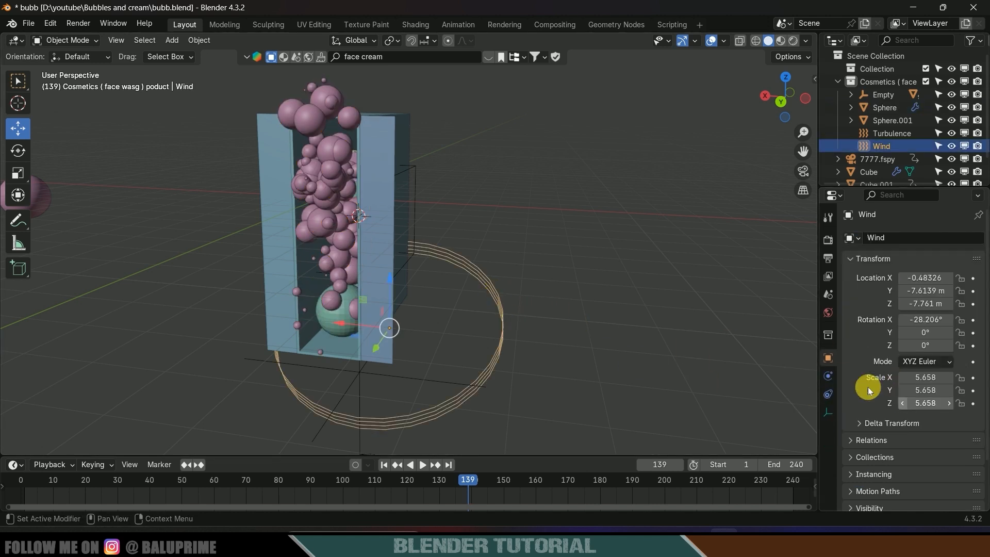
pyautogui.click(826, 380)
pyautogui.click(492, 331)
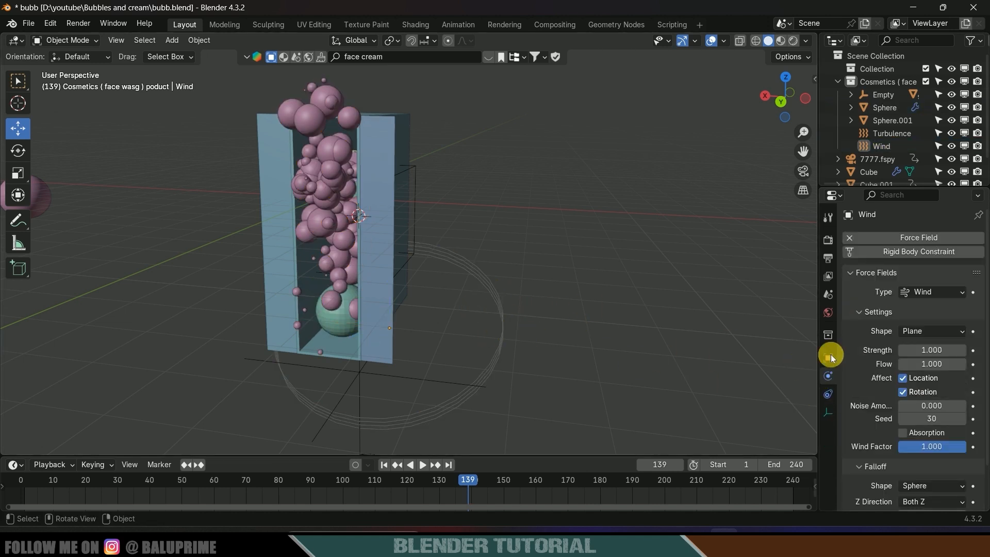
pyautogui.click(933, 355)
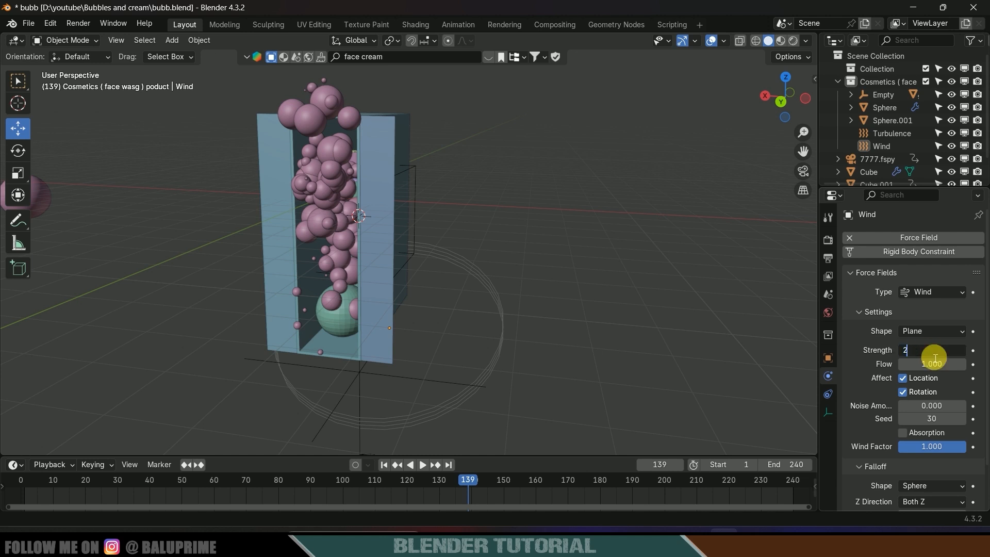
pyautogui.press('Return')
# Step: Set the Turbulence force field's strength to 10
pyautogui.click(358, 442)
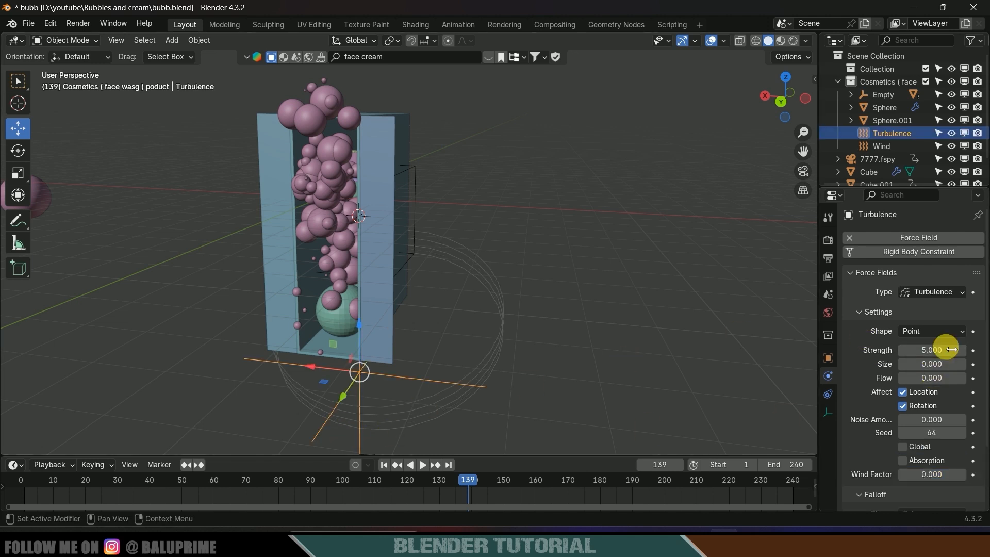
pyautogui.click(938, 350)
pyautogui.write('10')
pyautogui.press('Return')
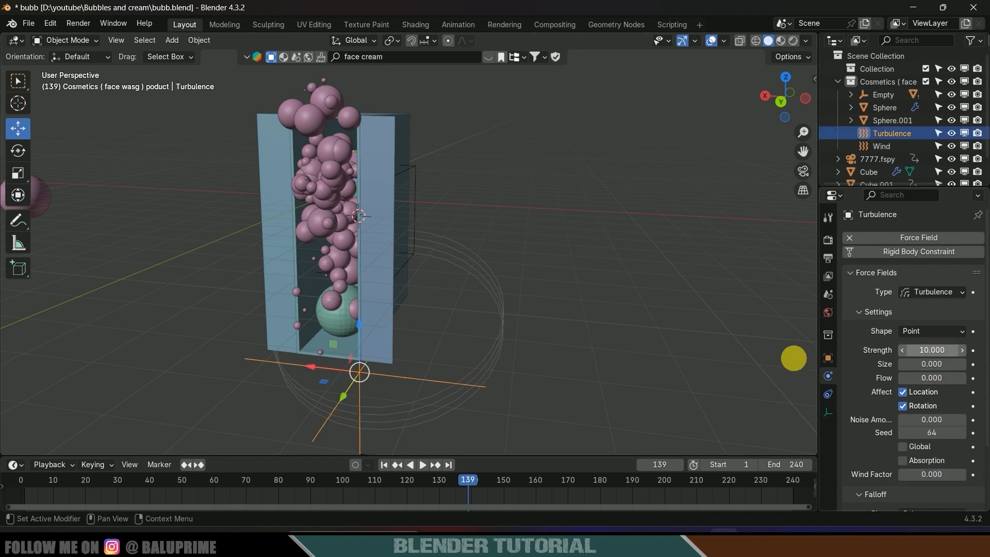
# Step: Play the simulation from frame 1 to frame 208 to check how the bubbles rise and spread out of the box
pyautogui.click(384, 464)
pyautogui.press('space')
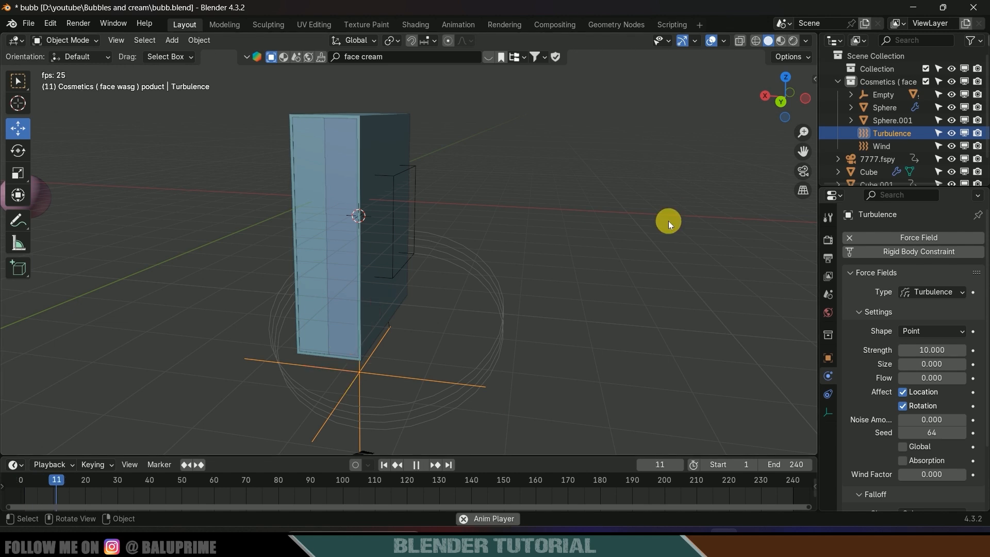
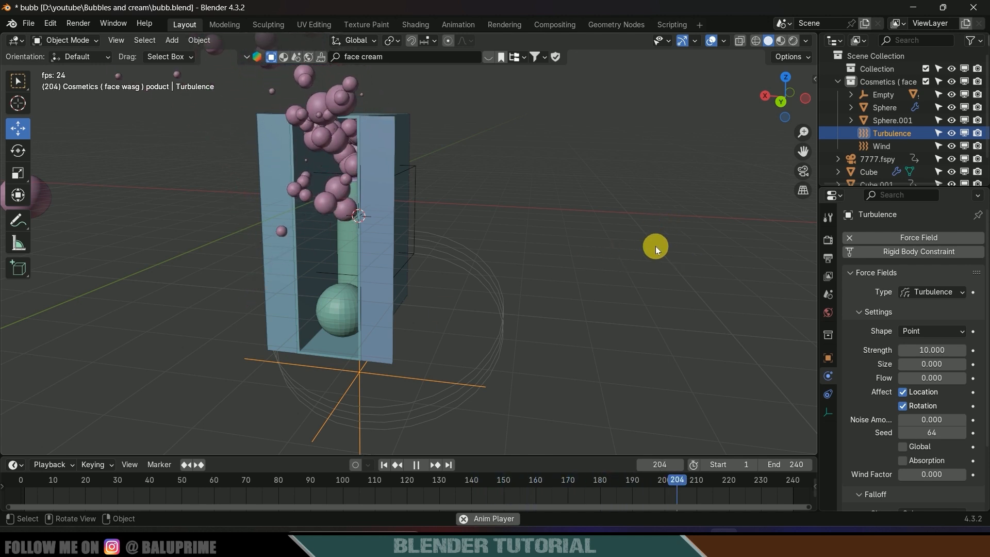
pyautogui.press('space')
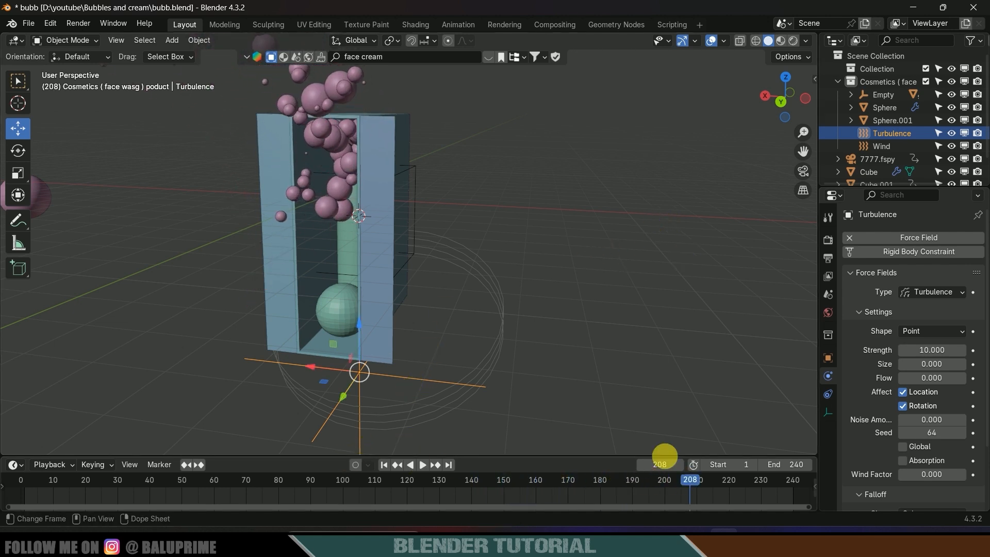
pyautogui.moveTo(361, 246)
pyautogui.mouseDown(button='middle')
pyautogui.moveTo(378, 254)
pyautogui.moveTo(364, 251)
pyautogui.mouseUp(button='middle')
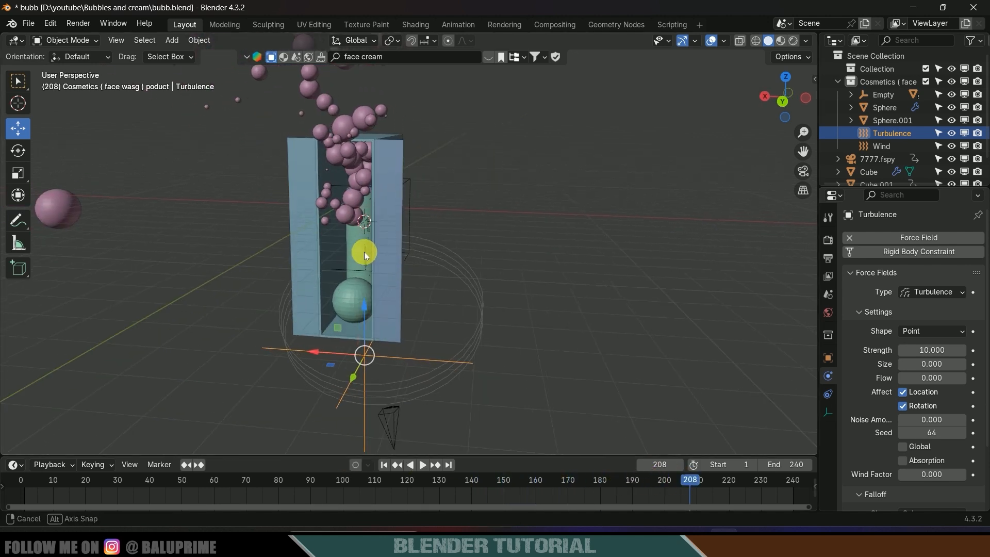
# Step: Select the Empty that carries the product bottle and keyframe it inside the box at frame 90
pyautogui.click(412, 192)
pyautogui.press('g')
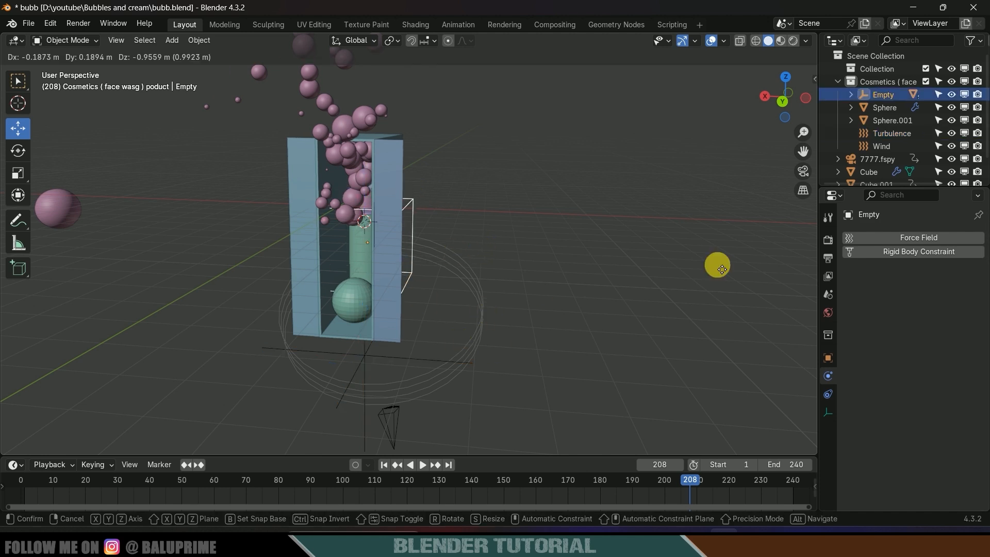
pyautogui.rightClick(672, 226)
pyautogui.click(375, 480)
pyautogui.press('space')
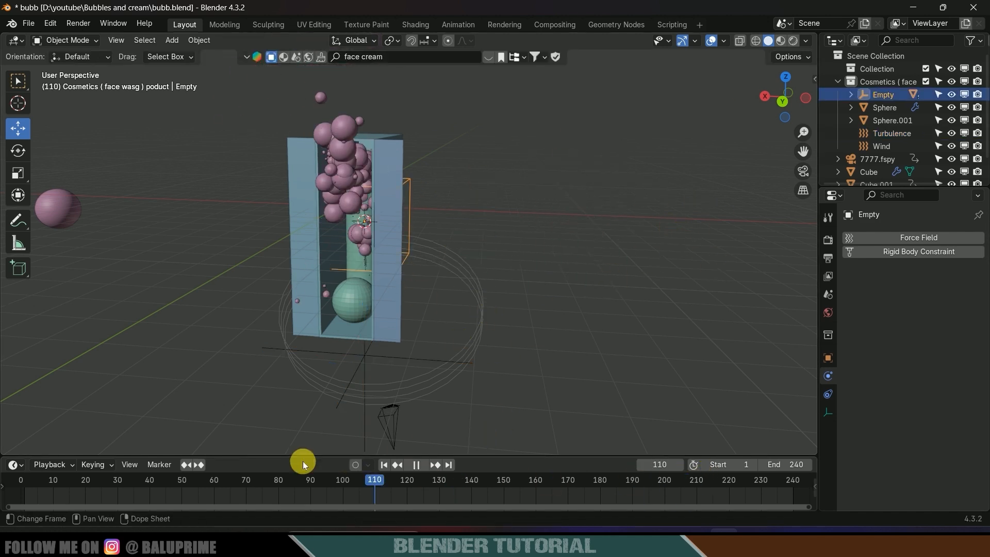
pyautogui.click(298, 471)
pyautogui.moveTo(299, 471); pyautogui.dragTo(311, 477)
pyautogui.press('space')
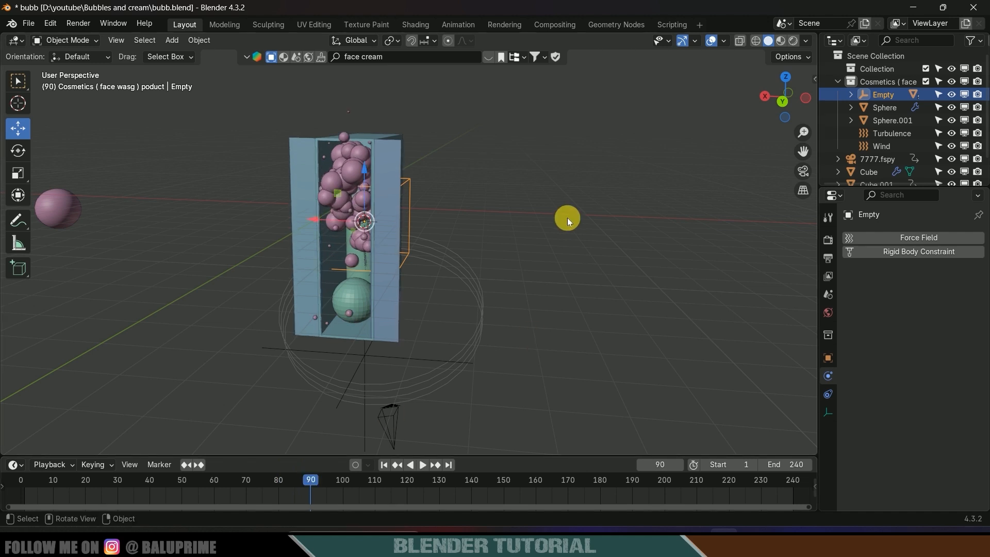
pyautogui.moveTo(559, 215); pyautogui.dragTo(552, 217, button='middle')
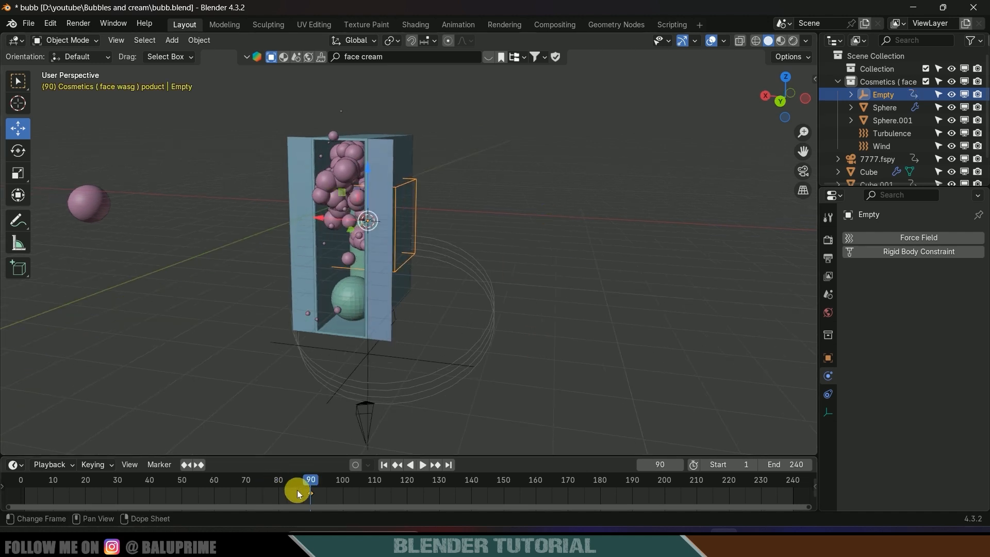
# Step: At frame 150, slide the Empty along Y so the product bottle comes out through the box opening
pyautogui.press('space')
pyautogui.moveTo(523, 497); pyautogui.dragTo(504, 498)
pyautogui.press('space')
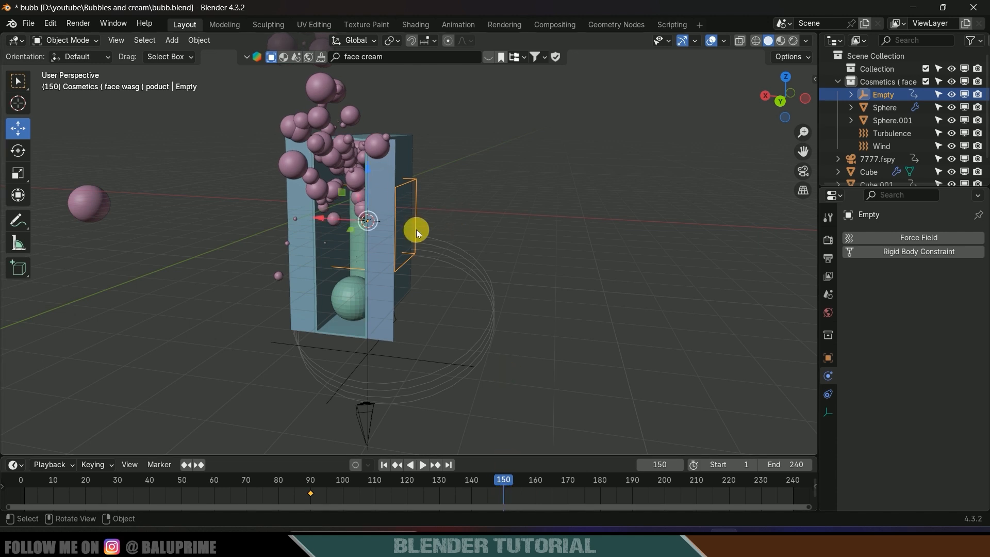
pyautogui.moveTo(353, 230); pyautogui.dragTo(304, 249)
# Step: Fine-tune the Empty's position in the camera view so the bottle sits in front of the opening, and keyframe it at frame 150
pyautogui.press('KP_0')
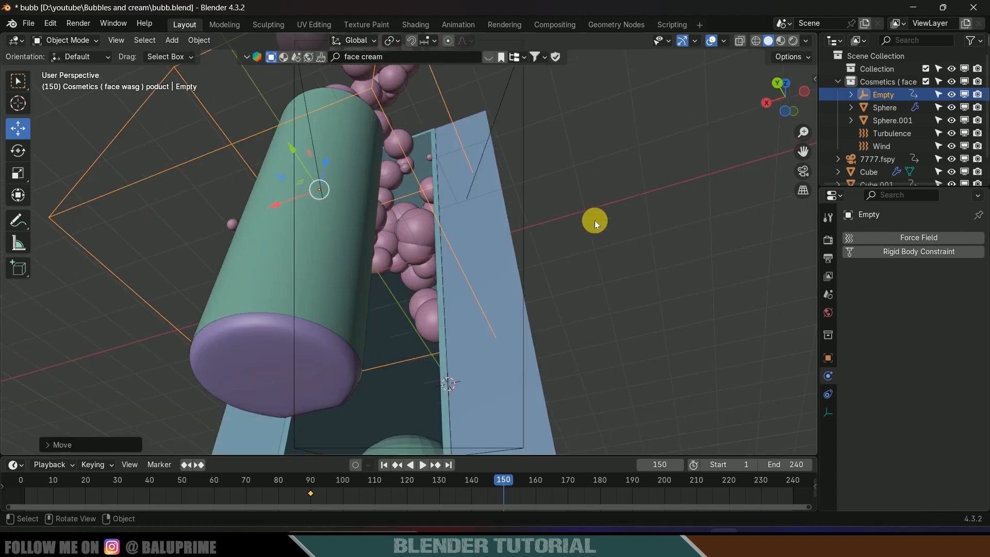
pyautogui.scroll(-3, 595, 219)
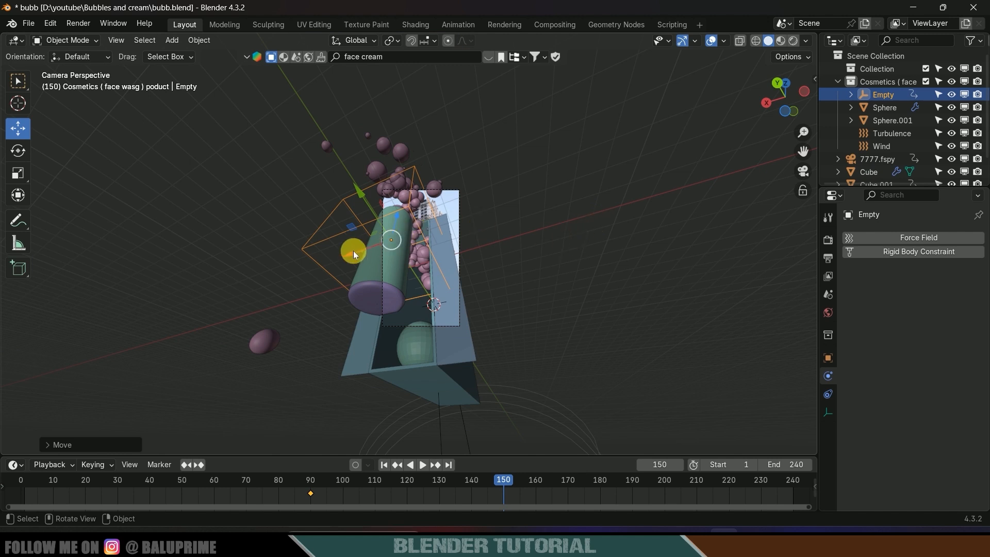
pyautogui.moveTo(353, 251); pyautogui.dragTo(390, 245)
pyautogui.moveTo(415, 211); pyautogui.dragTo(398, 242)
pyautogui.moveTo(380, 206); pyautogui.dragTo(362, 255)
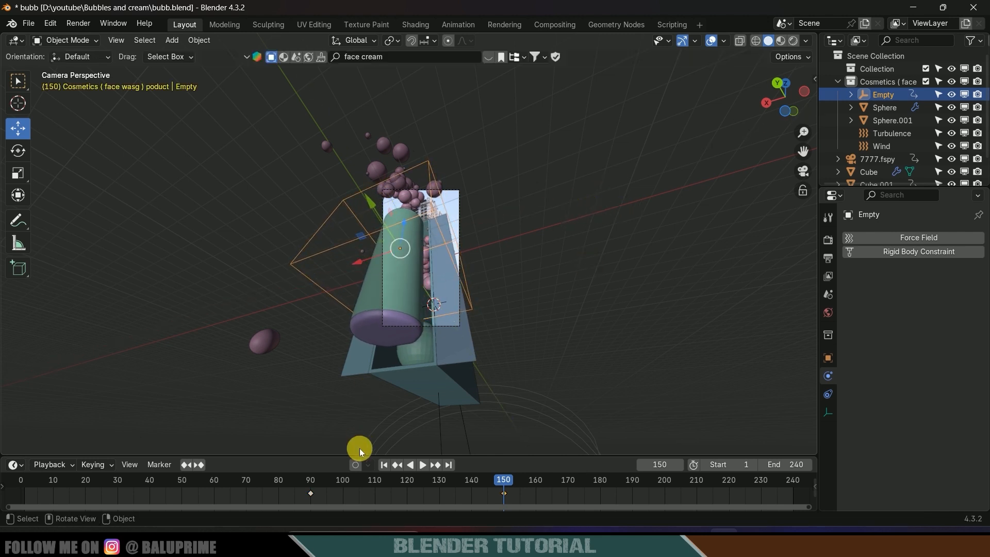
# Step: Preview the bottle leaving the box through the camera and from a free view, and stop at frame 139
pyautogui.press('Down')
pyautogui.press('space')
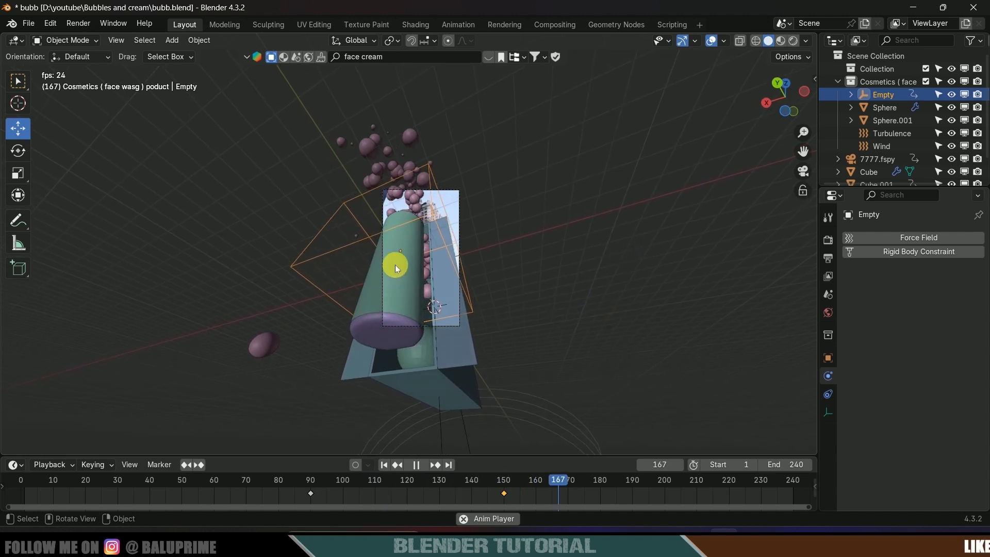
pyautogui.press('space')
pyautogui.click(298, 479)
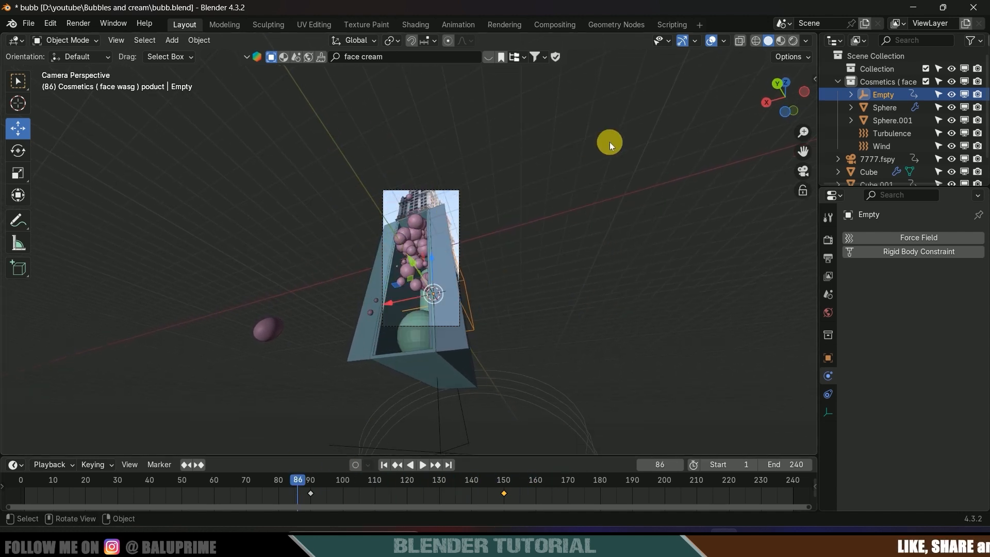
pyautogui.moveTo(610, 141); pyautogui.dragTo(617, 244, button='middle')
pyautogui.press('space')
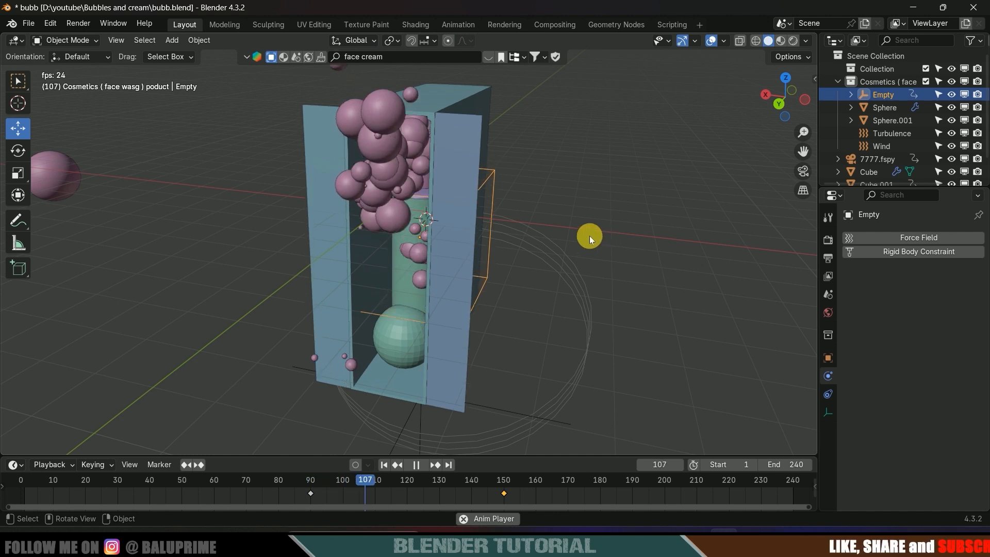
pyautogui.press('space')
# Step: Add Collision physics to the bottle part Cylinder.003
pyautogui.moveTo(547, 229); pyautogui.dragTo(440, 305, button='middle')
pyautogui.click(435, 295)
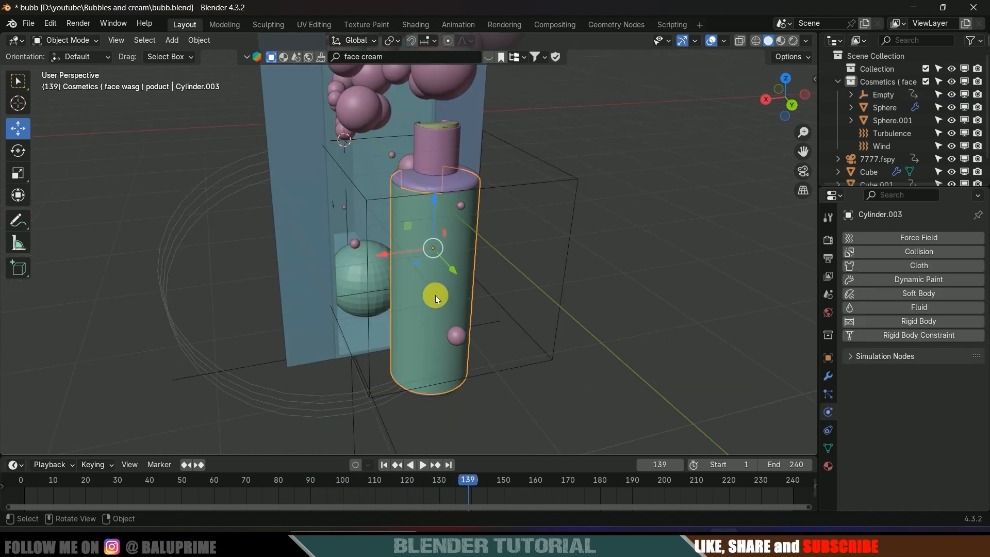
pyautogui.click(908, 253)
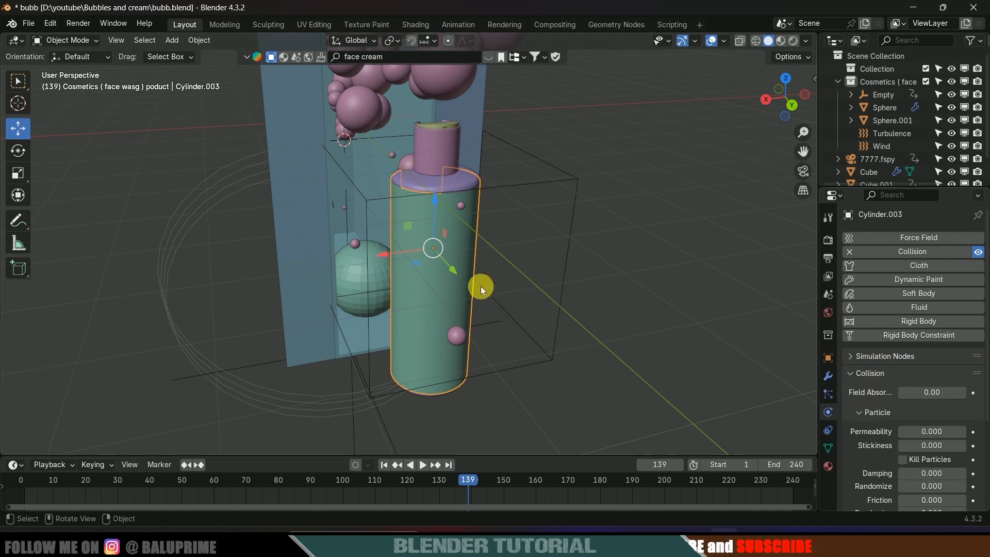
pyautogui.scroll(-5, 873, 417)
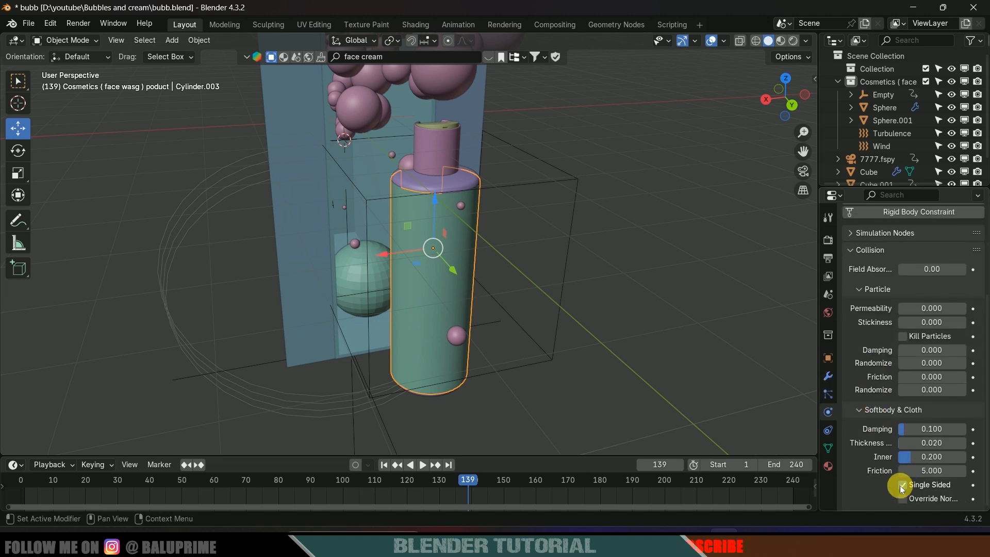
# Step: Select the other bottle parts, ending with Cylinder.002, and check their physics settings
pyautogui.moveTo(655, 307); pyautogui.dragTo(675, 302, button='middle')
pyautogui.click(430, 165)
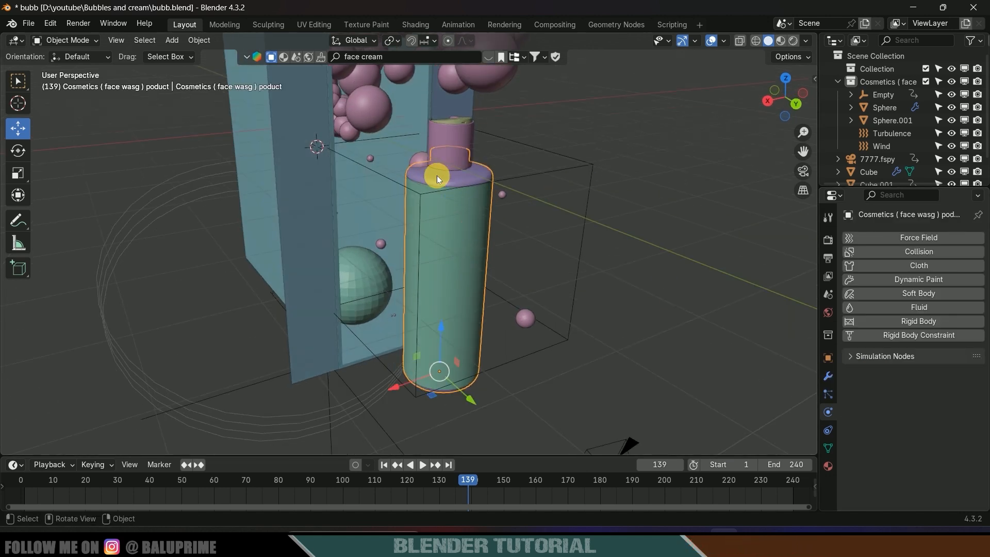
pyautogui.click(900, 299)
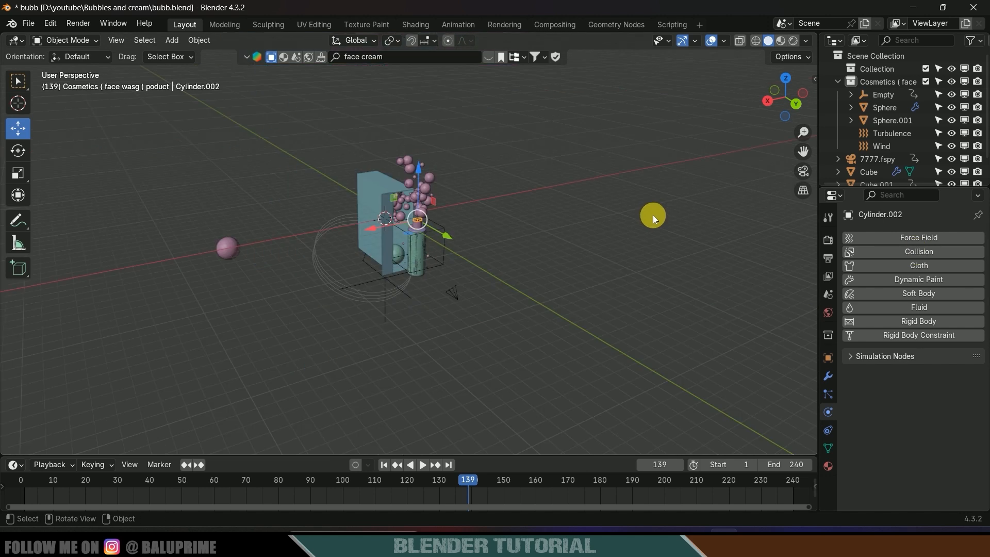
# Step: Return to the first frame, save the file and preview the bubble simulation with X-ray on, ending in solid shading
pyautogui.hotkey('shift', 'Left')
pyautogui.hotkey('ctrl', 's')
pyautogui.press('space')
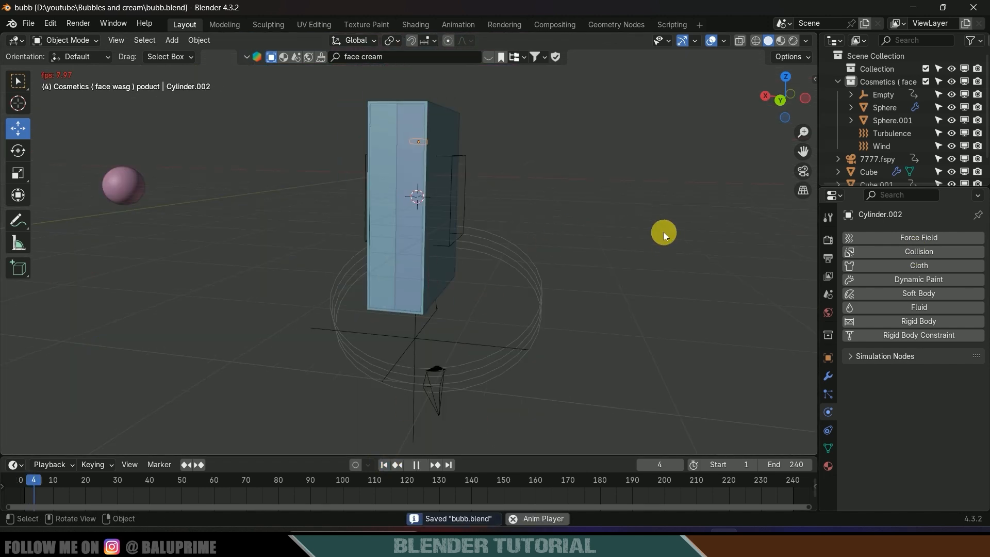
pyautogui.click(740, 41)
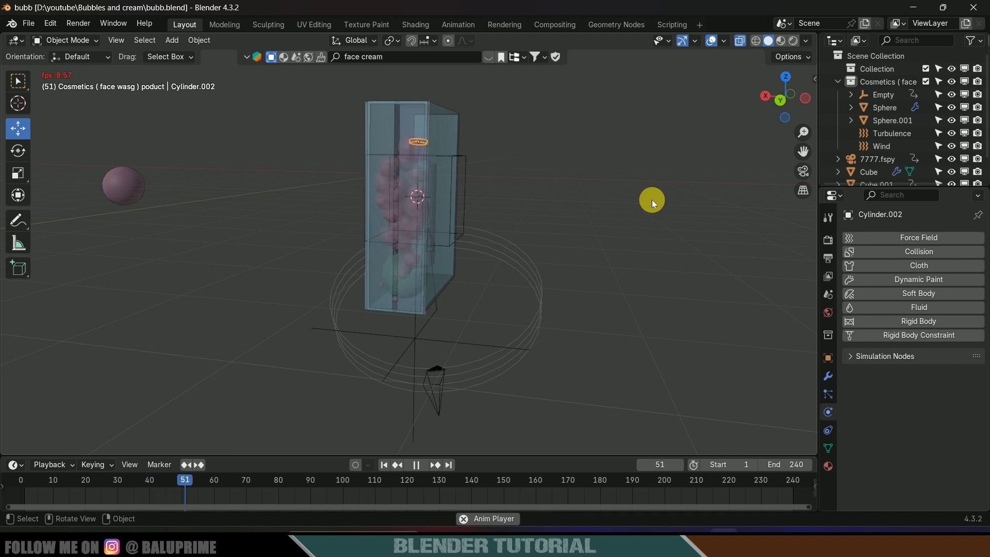
pyautogui.click(768, 42)
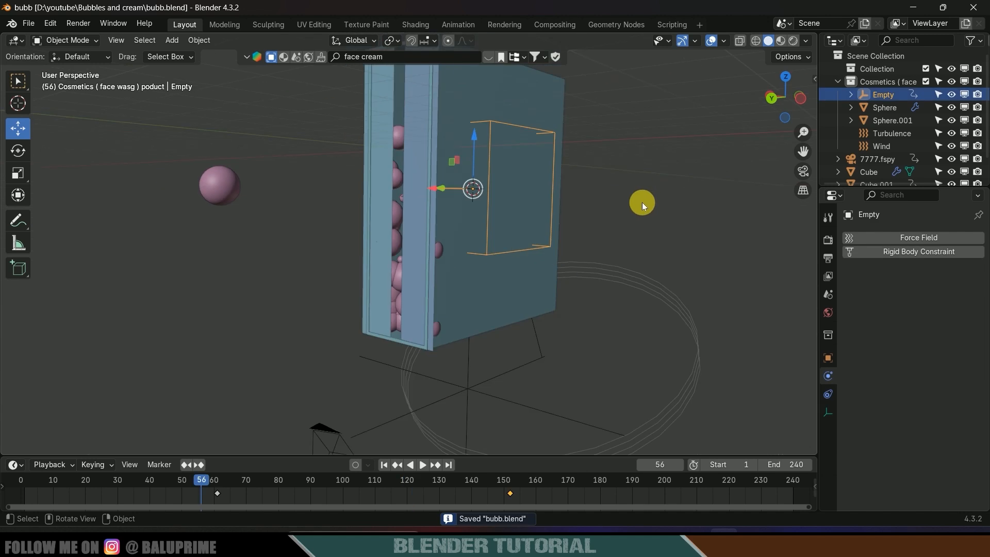
# Step: Select the bubble emitter Sphere inside the box and set its particle emission Number to 75
pyautogui.moveTo(642, 202); pyautogui.dragTo(490, 243, button='middle')
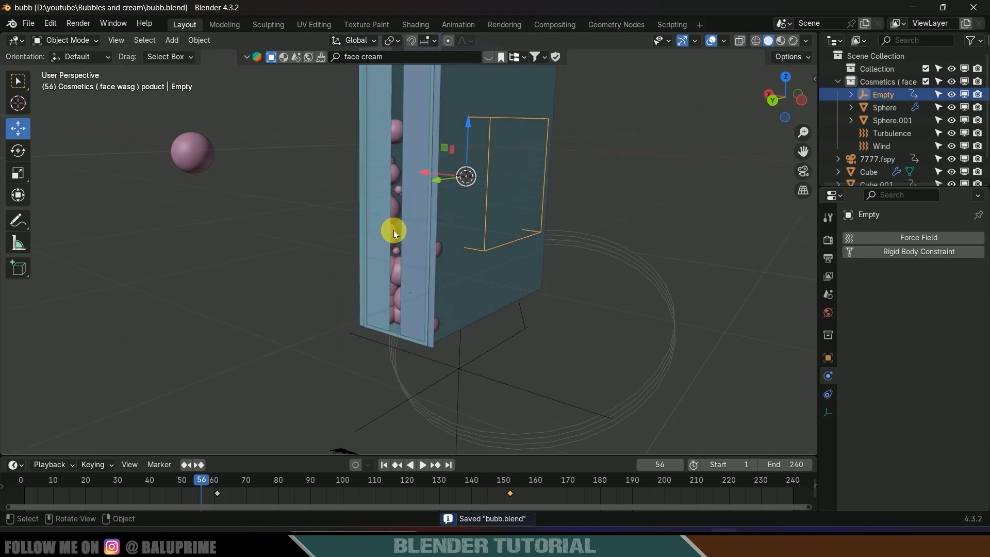
pyautogui.click(396, 212)
pyautogui.click(828, 394)
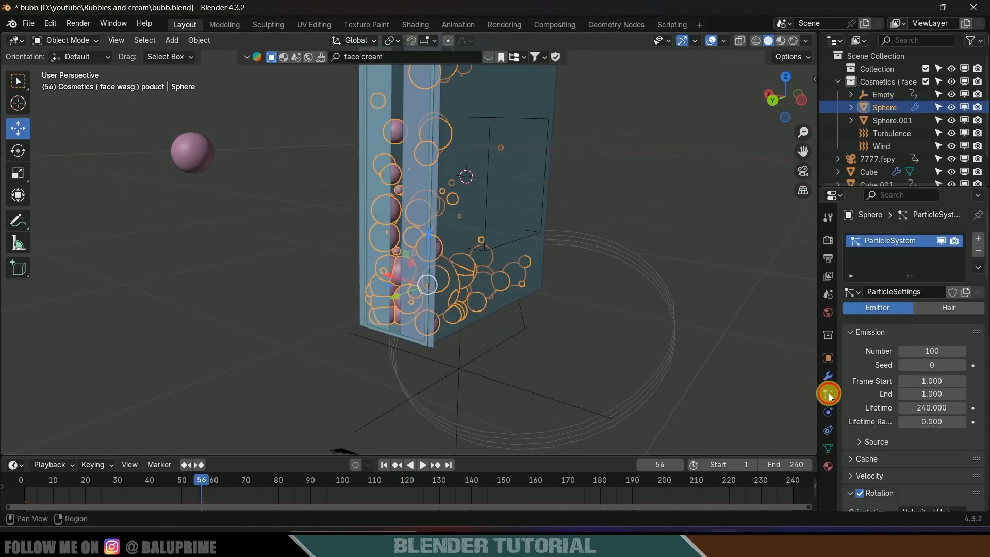
pyautogui.scroll(-6, 871, 395)
pyautogui.scroll(2, 873, 393)
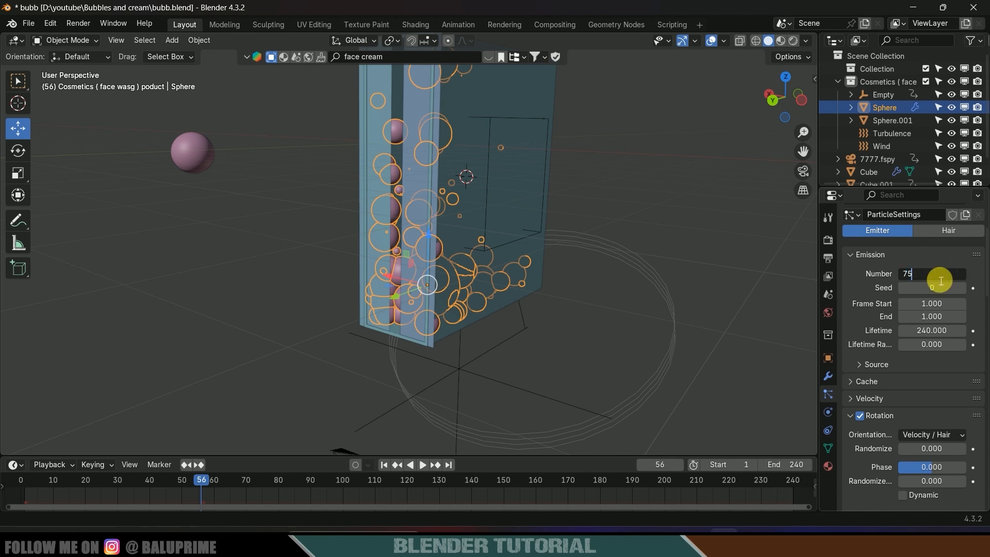
pyautogui.press('Return')
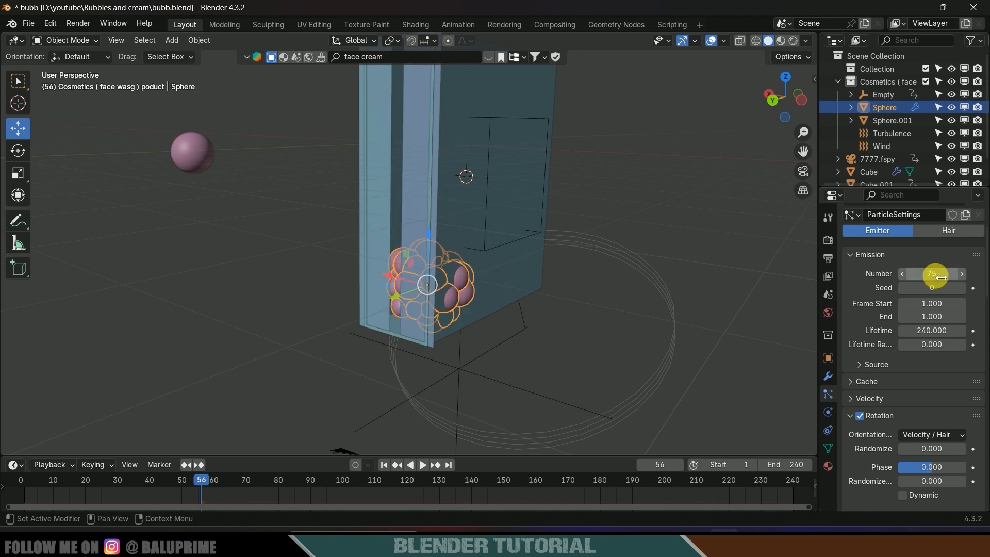
# Step: Bake the Sphere's particle cache and save the file
pyautogui.scroll(-4, 856, 304)
pyautogui.click(850, 304)
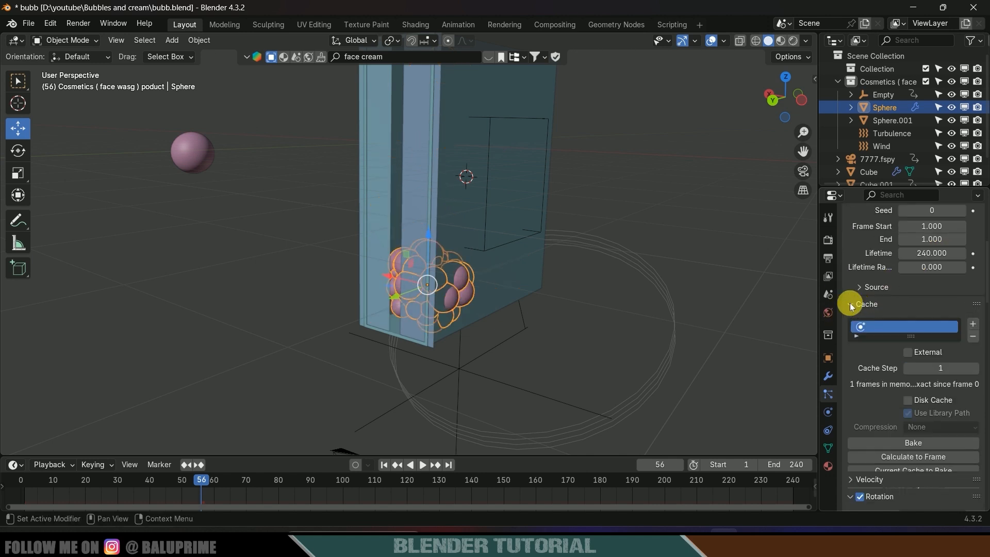
pyautogui.scroll(-3, 872, 307)
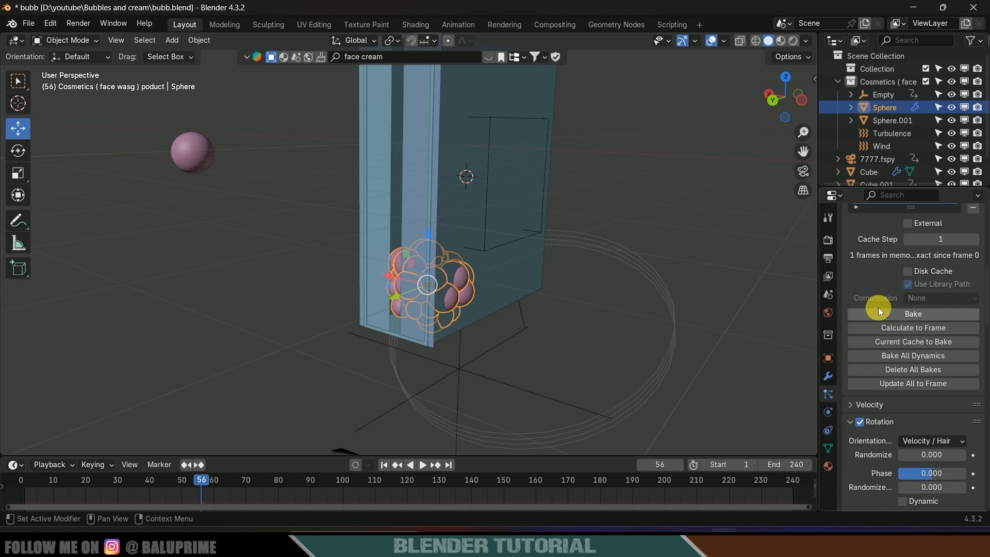
pyautogui.click(921, 314)
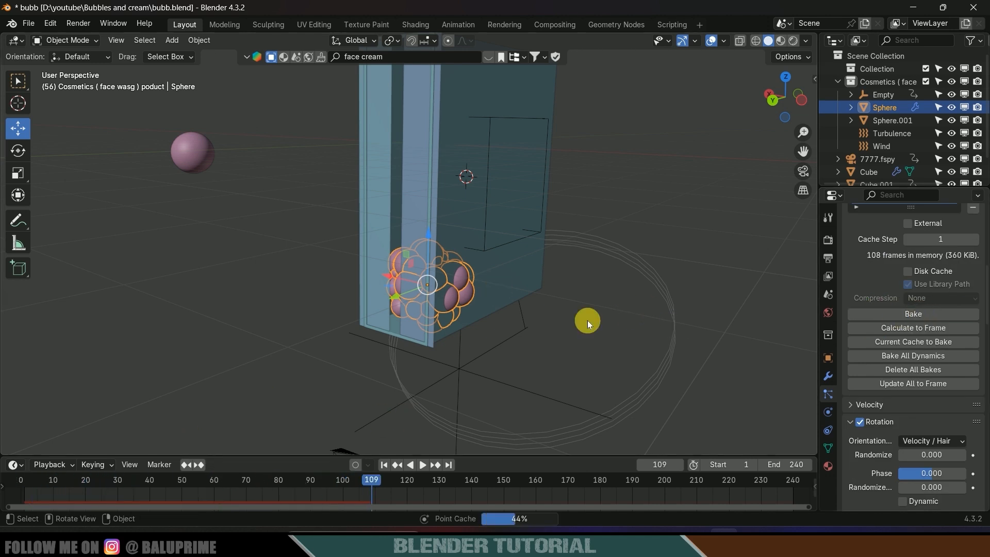
pyautogui.hotkey('ctrl', 's')
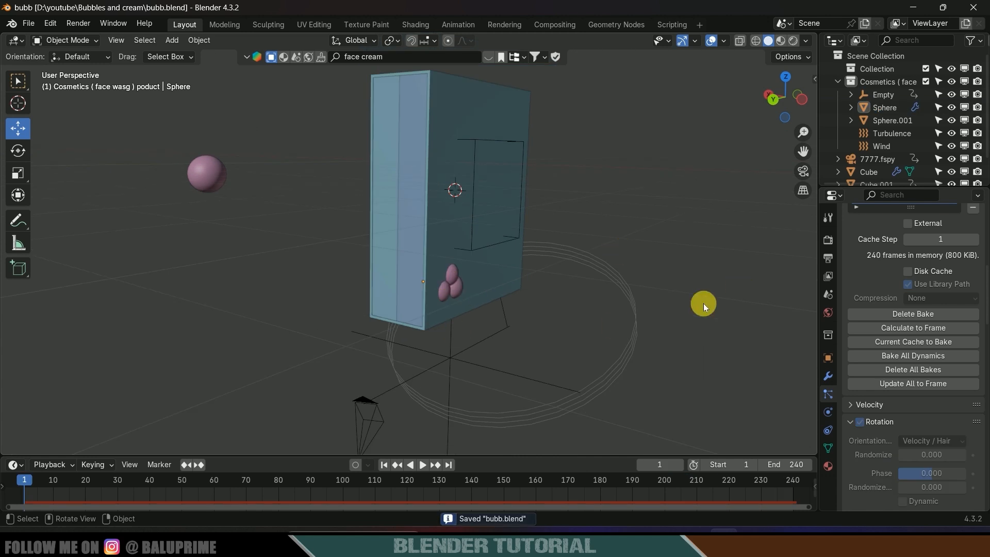
# Step: Play the baked simulation through the camera, stop at frame 114, and examine the bubbles around the bottle from a free view
pyautogui.press('space')
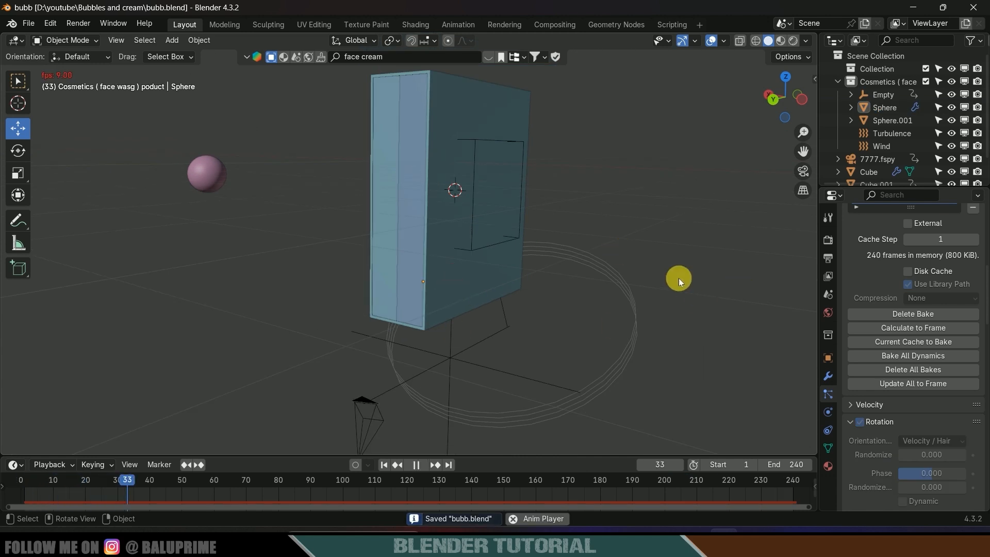
pyautogui.press('KP_0')
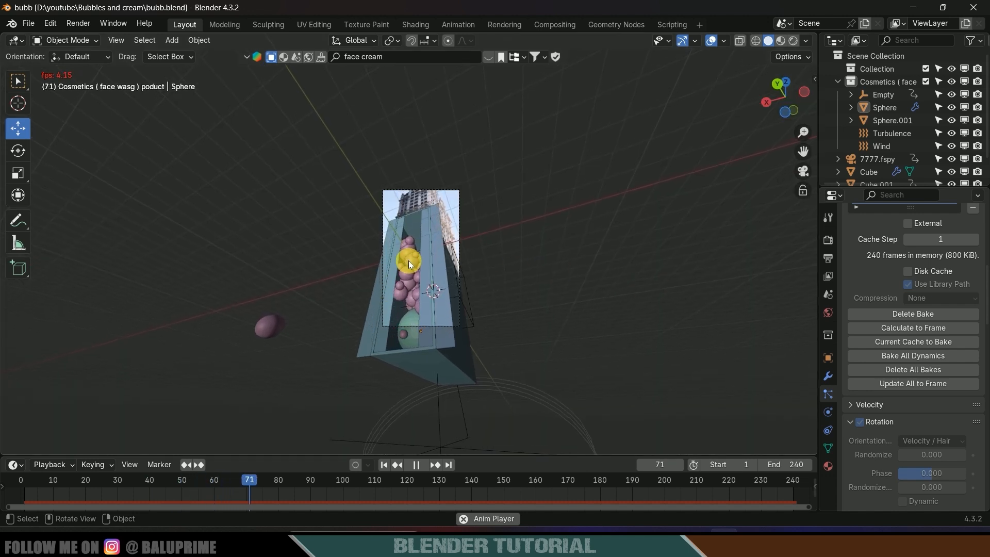
pyautogui.scroll(1, 408, 261)
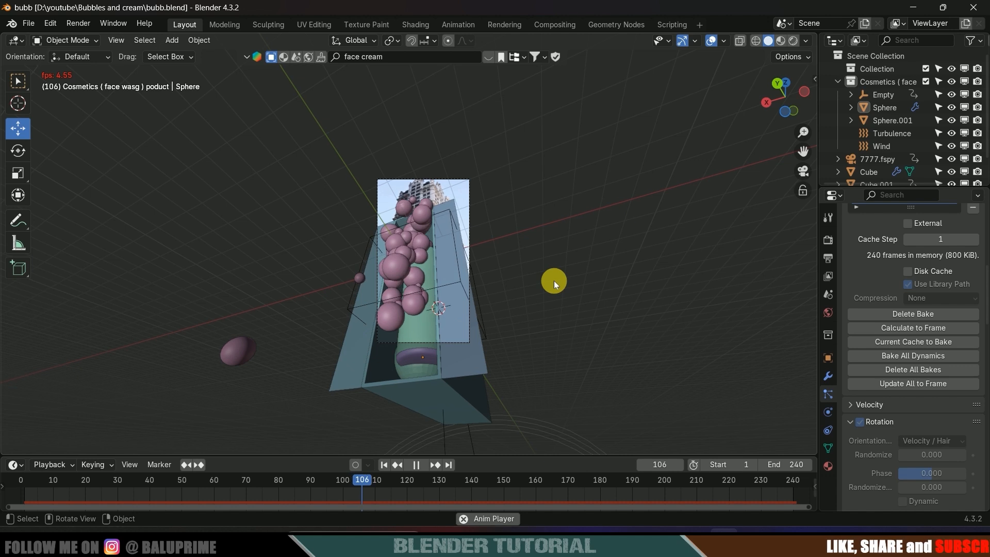
pyautogui.press('space')
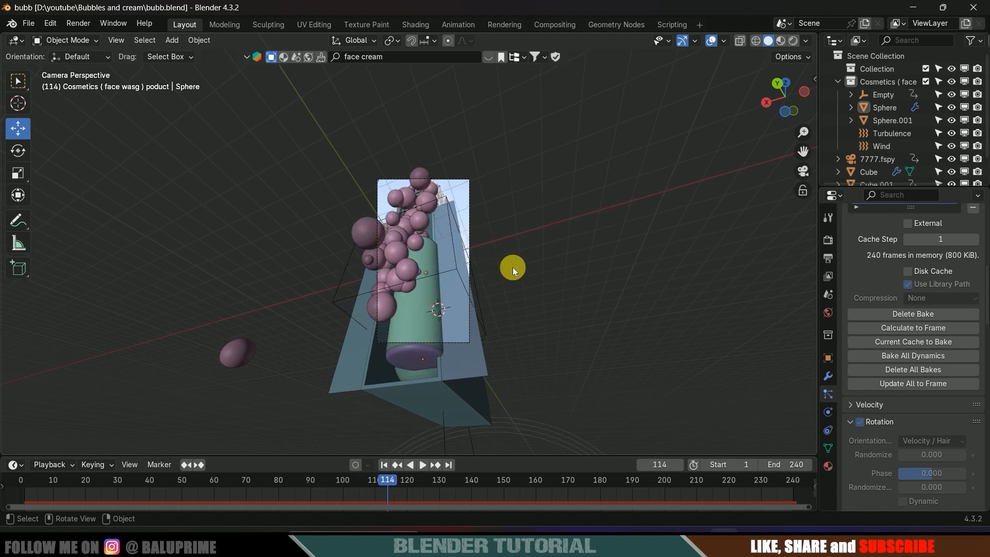
pyautogui.moveTo(513, 267); pyautogui.dragTo(633, 202, button='middle')
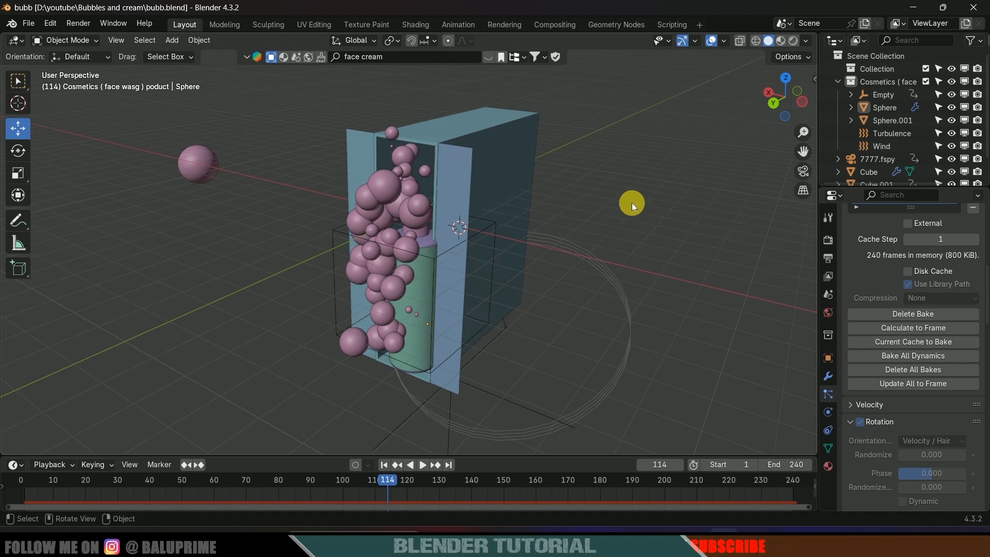
# Step: Switch the viewport to rendered shading and assign an Environment Texture to the World background color
pyautogui.click(795, 43)
pyautogui.moveTo(770, 98)
pyautogui.mouseDown()
pyautogui.moveTo(678, 199)
pyautogui.moveTo(663, 193)
pyautogui.mouseUp()
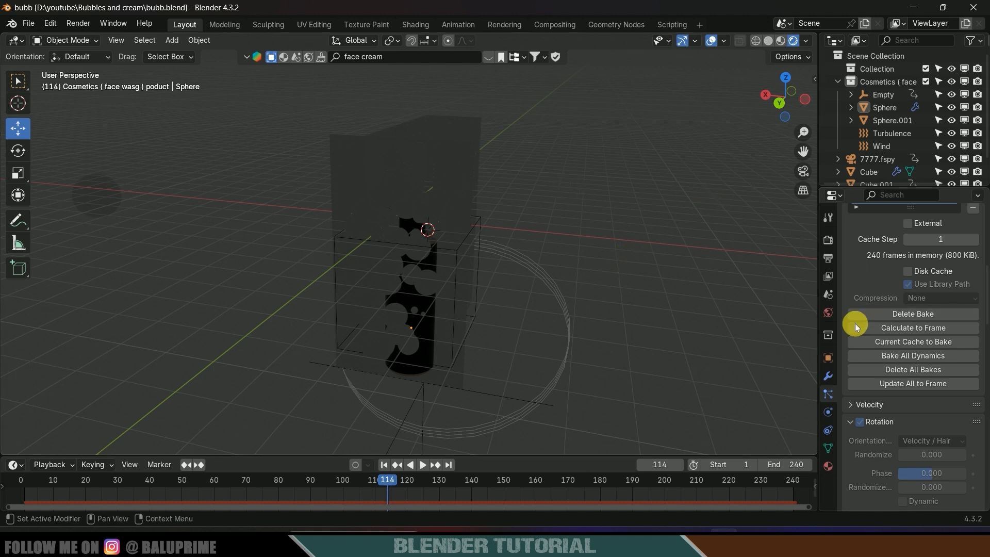
pyautogui.click(829, 313)
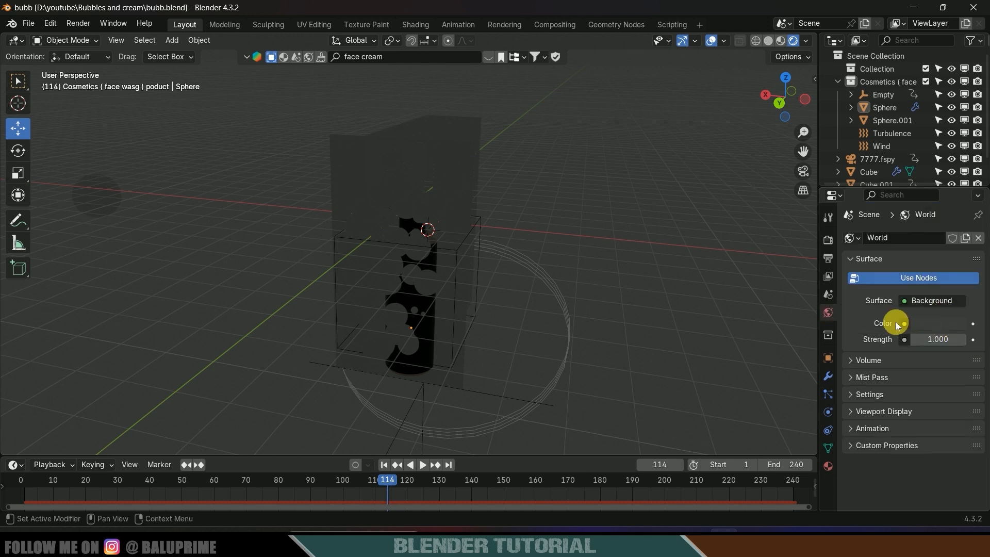
pyautogui.click(905, 324)
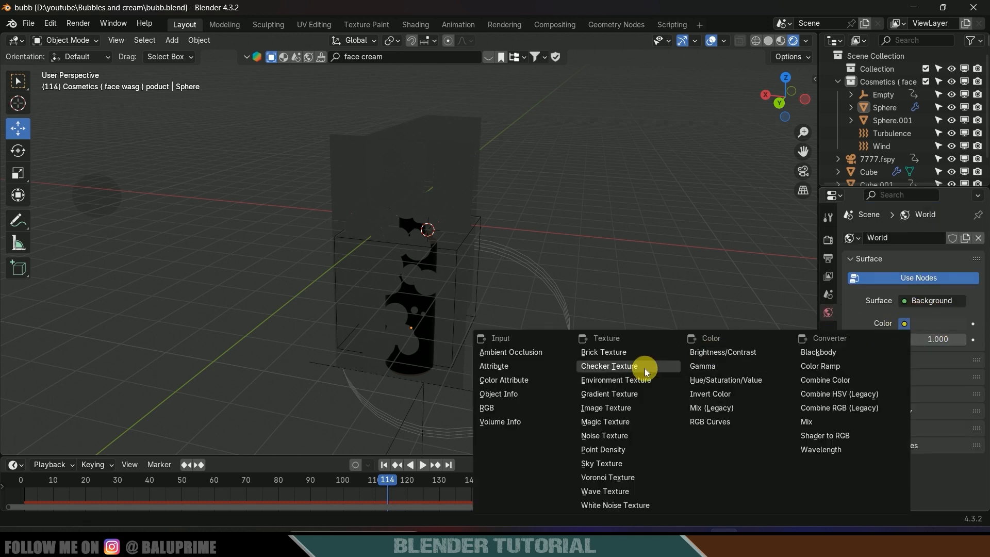
pyautogui.click(623, 380)
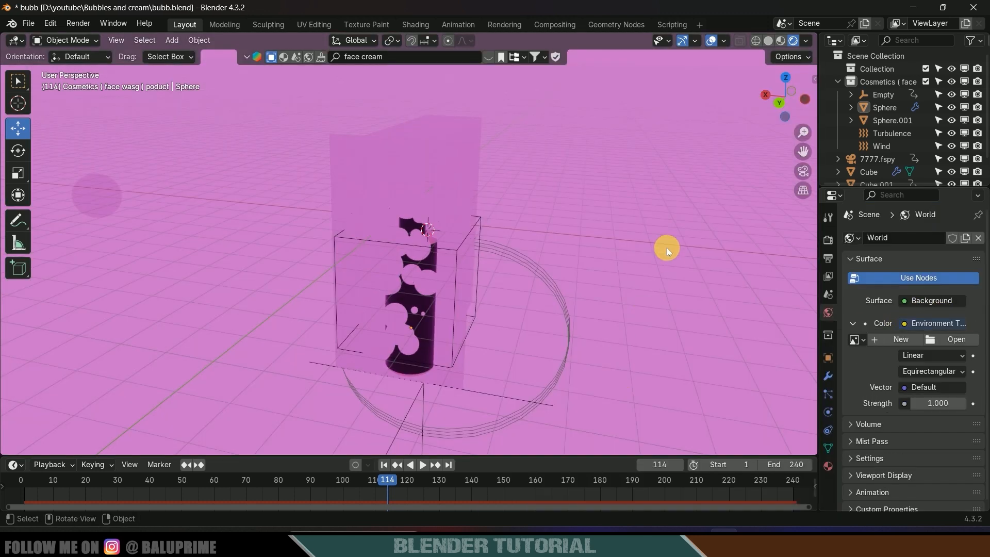
# Step: In the camera view, load the docklands_02_1k.exr image into the World's Environment Texture
pyautogui.press('KP_0')
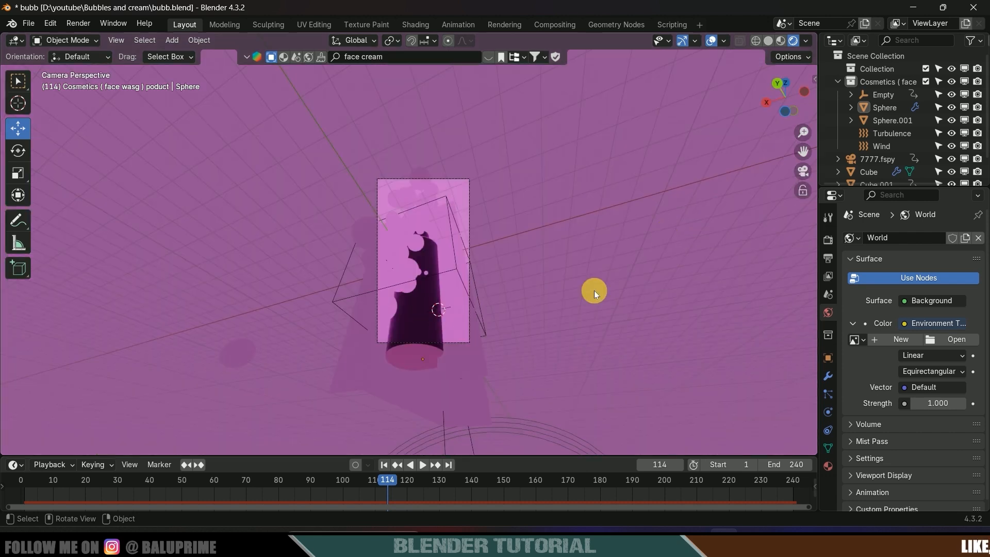
pyautogui.keyDown('shift'); pyautogui.moveTo(595, 290); pyautogui.dragTo(582, 266, button='middle'); pyautogui.keyUp('shift')
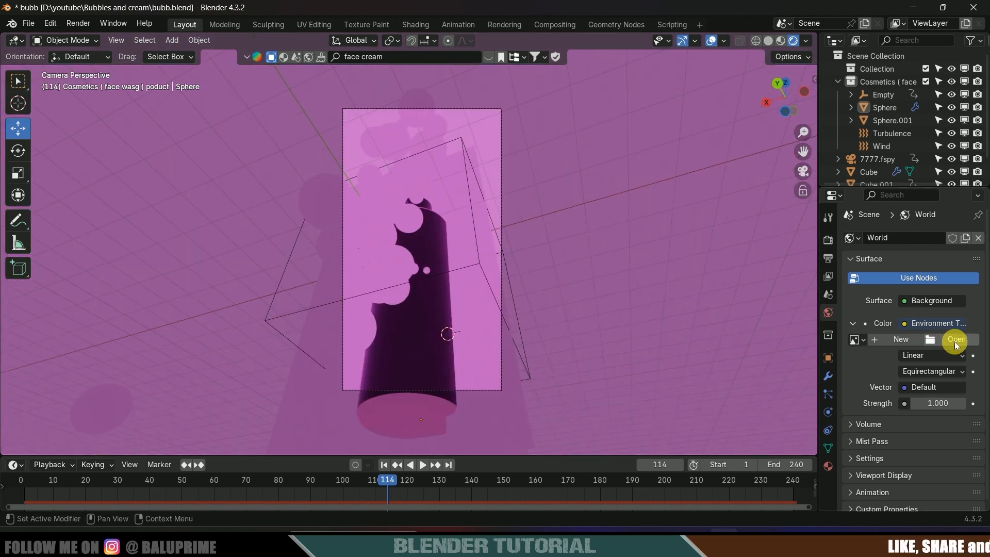
pyautogui.click(951, 341)
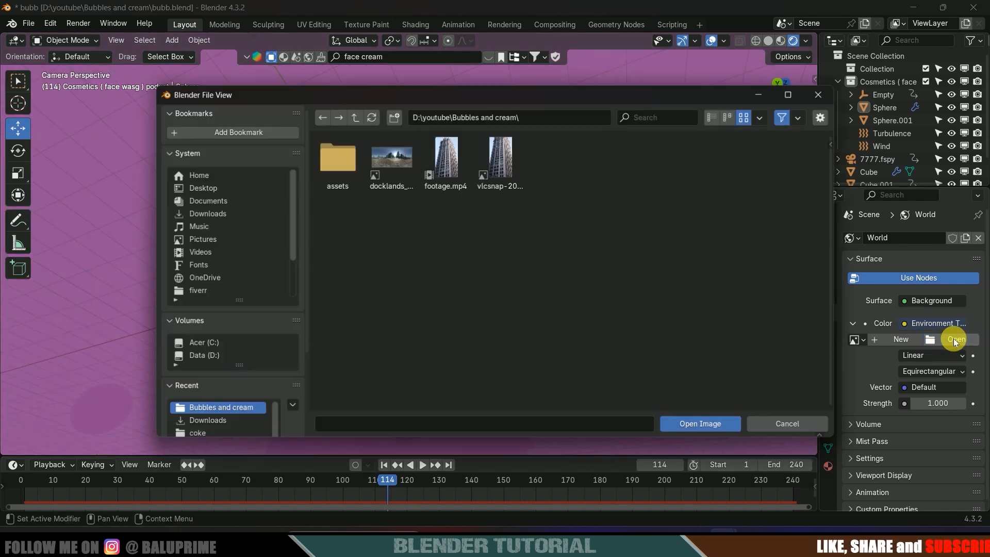
pyautogui.click(391, 156)
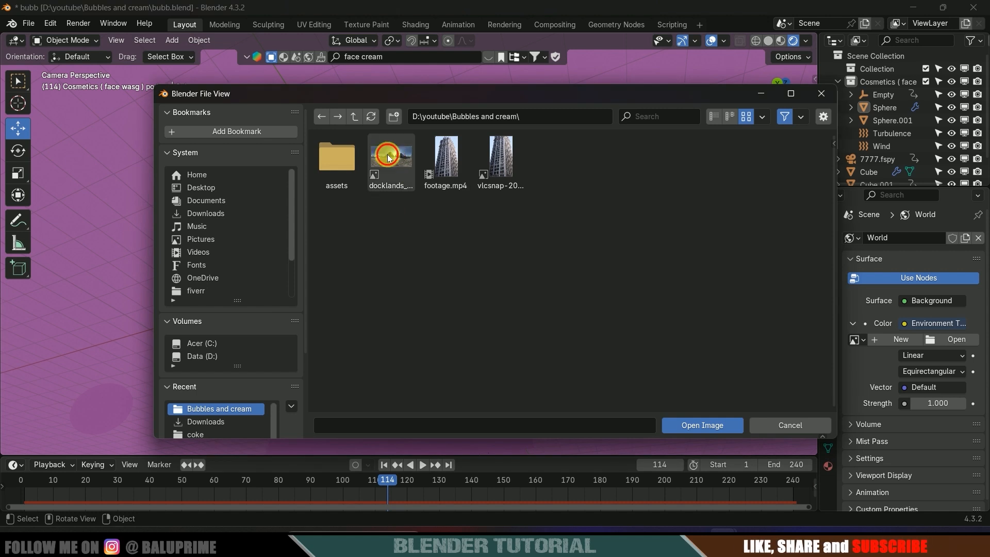
pyautogui.click(703, 423)
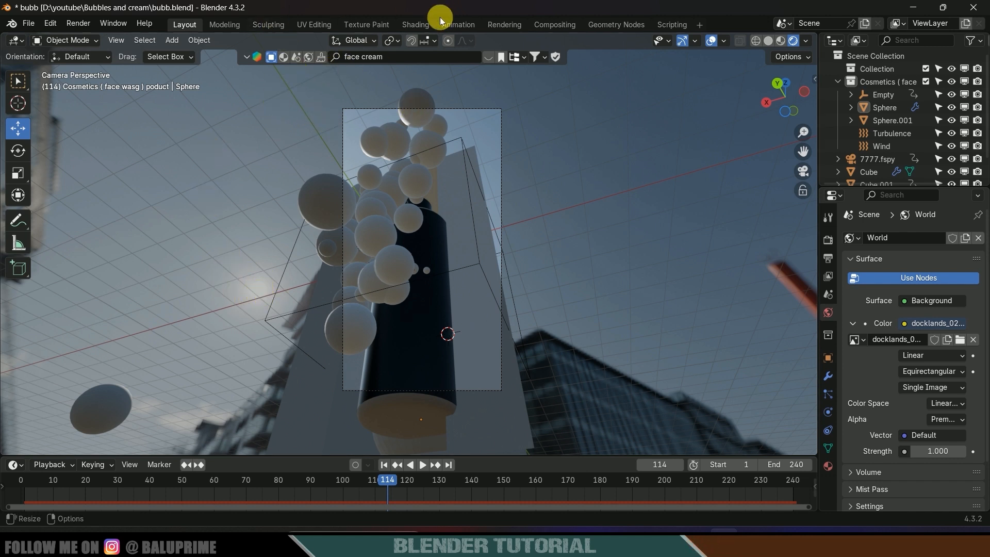
# Step: Switch to the Shading workspace with a rendered camera view and display the World shader nodes
pyautogui.click(417, 23)
pyautogui.press('KP_0')
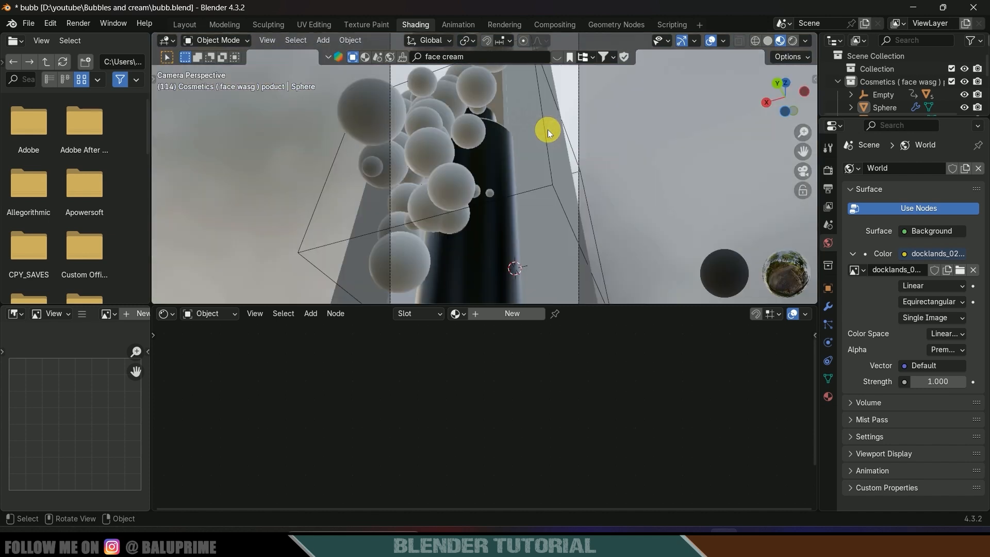
pyautogui.click(792, 41)
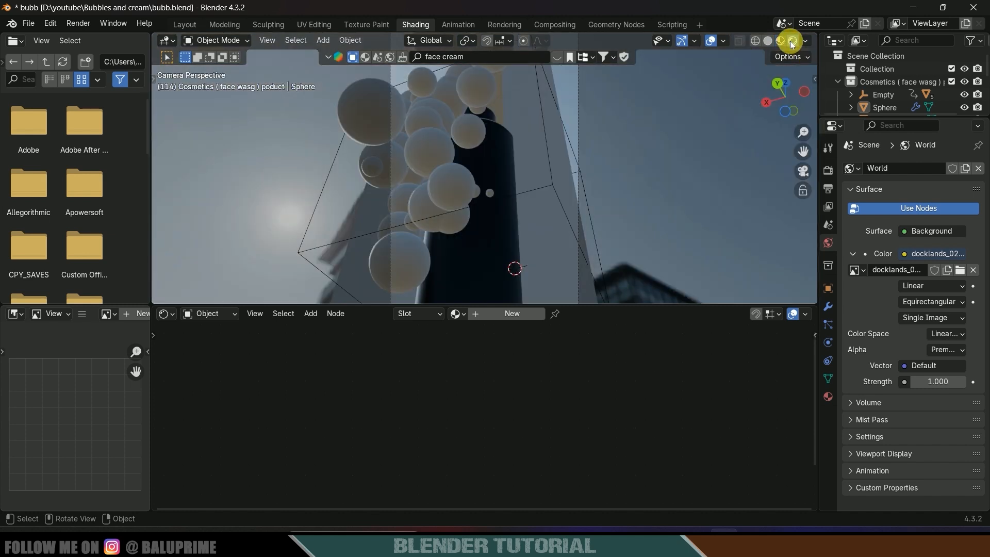
pyautogui.click(212, 317)
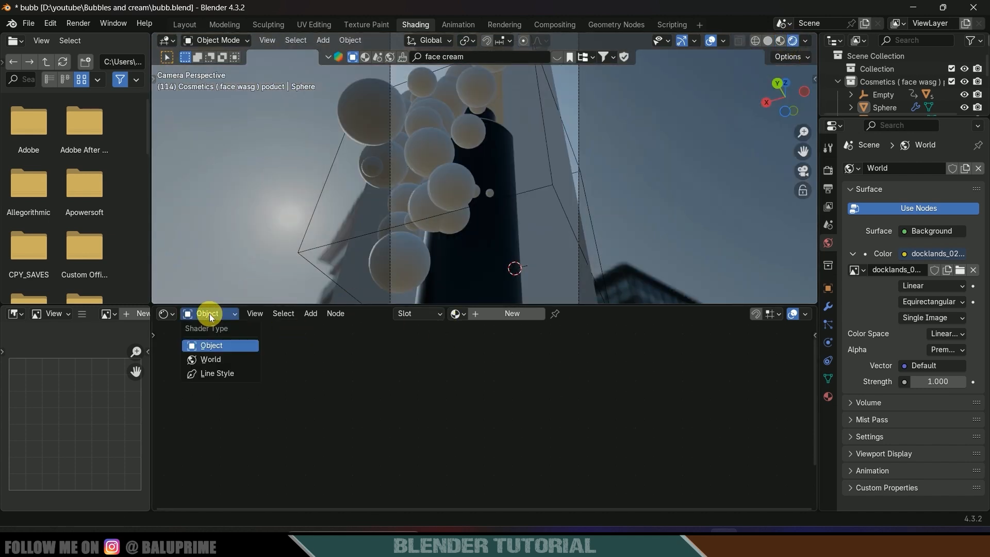
pyautogui.click(209, 355)
pyautogui.press('Home')
pyautogui.moveTo(572, 449); pyautogui.dragTo(583, 451, button='middle')
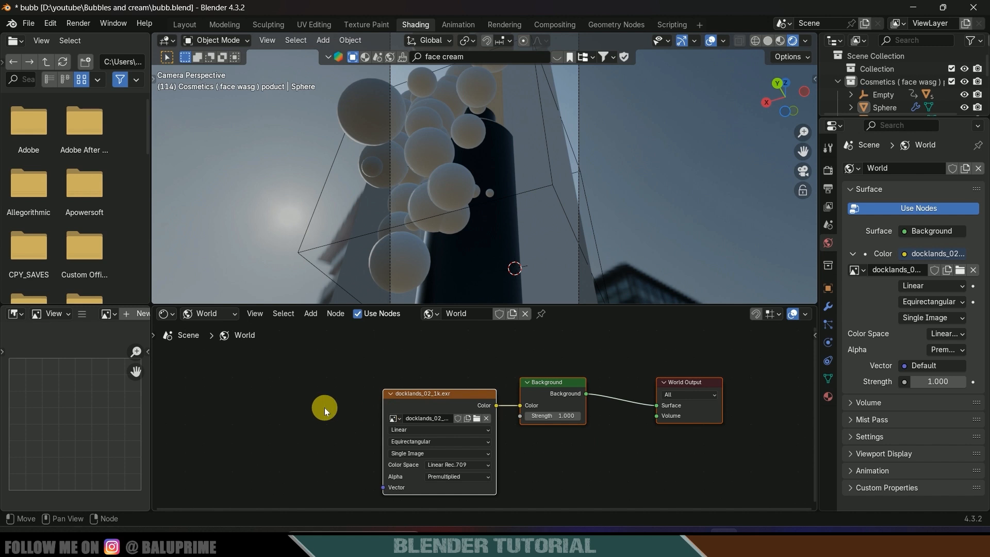
# Step: Add linked Texture Coordinate and Mapping nodes to the docklands_02_1k.exr environment texture node
pyautogui.click(326, 408)
pyautogui.moveTo(337, 406); pyautogui.dragTo(367, 397, button='middle')
pyautogui.click(450, 384)
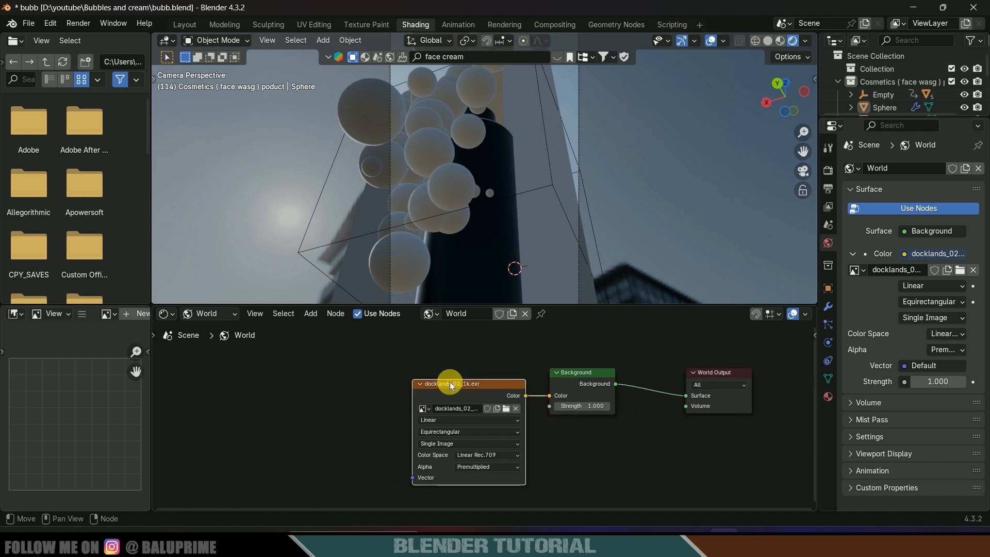
pyautogui.hotkey('ctrl', 't')
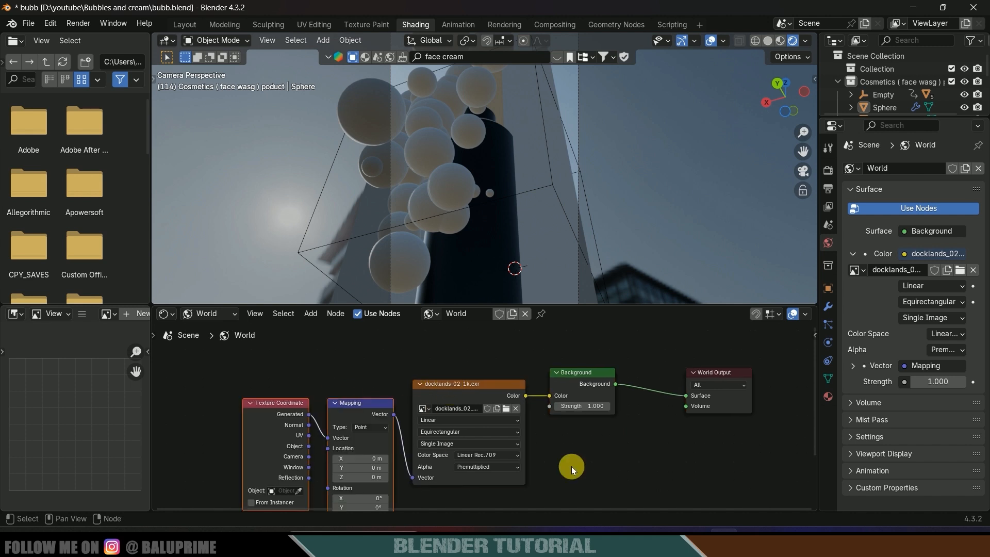
pyautogui.moveTo(570, 469); pyautogui.dragTo(570, 408, button='middle')
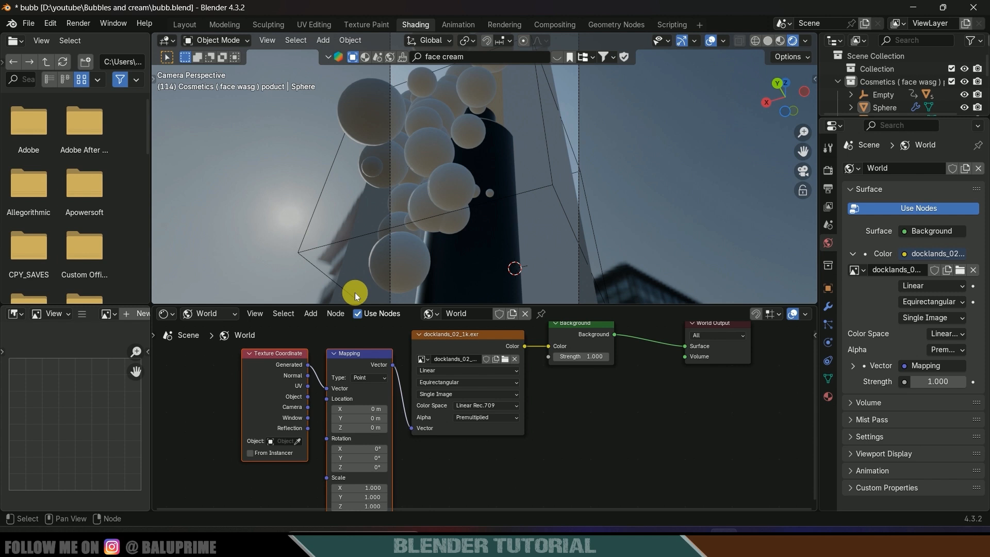
# Step: Search the add-ons preferences for node to check that Node Wrangler is enabled, and save the preferences
pyautogui.click(47, 23)
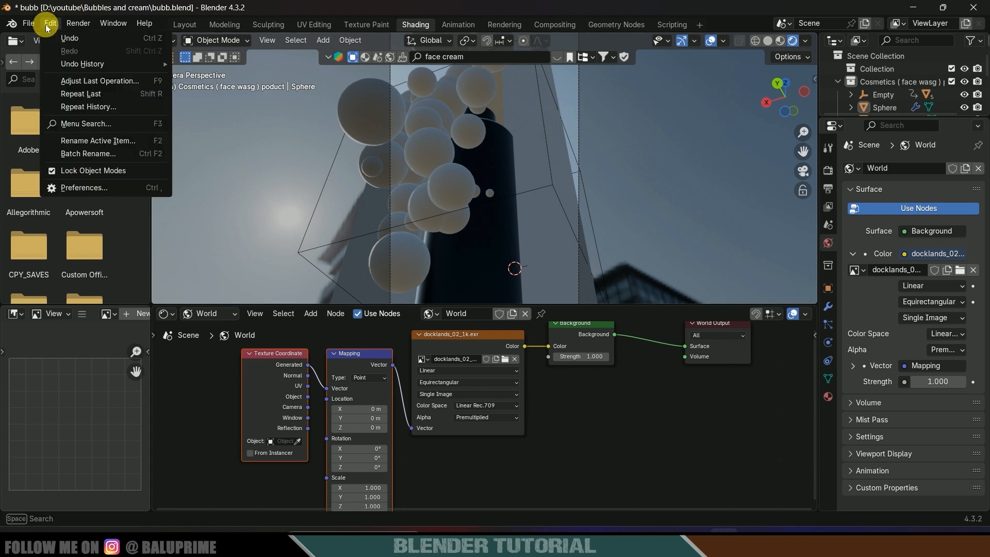
pyautogui.click(81, 183)
pyautogui.click(168, 32)
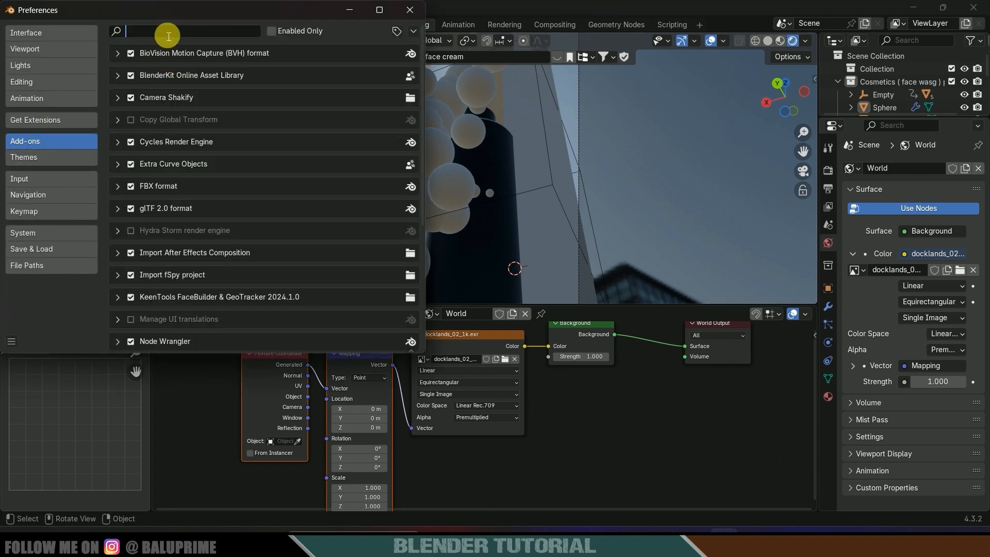
pyautogui.write('node')
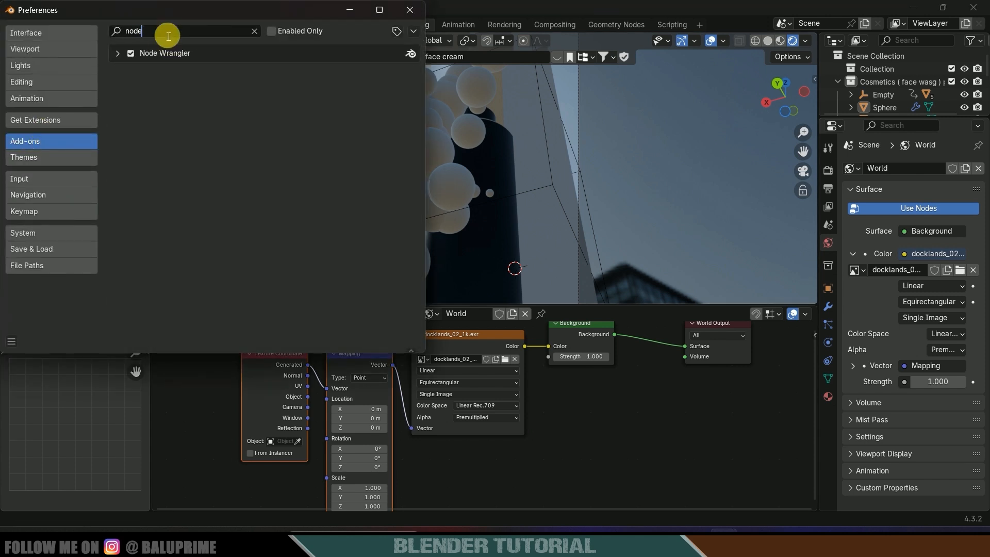
pyautogui.click(12, 342)
pyautogui.click(52, 300)
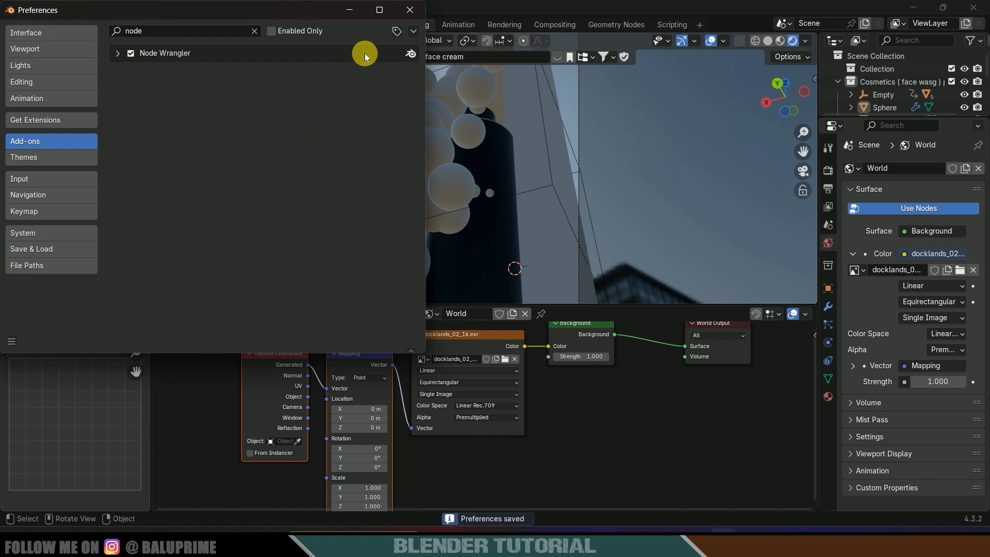
pyautogui.click(410, 10)
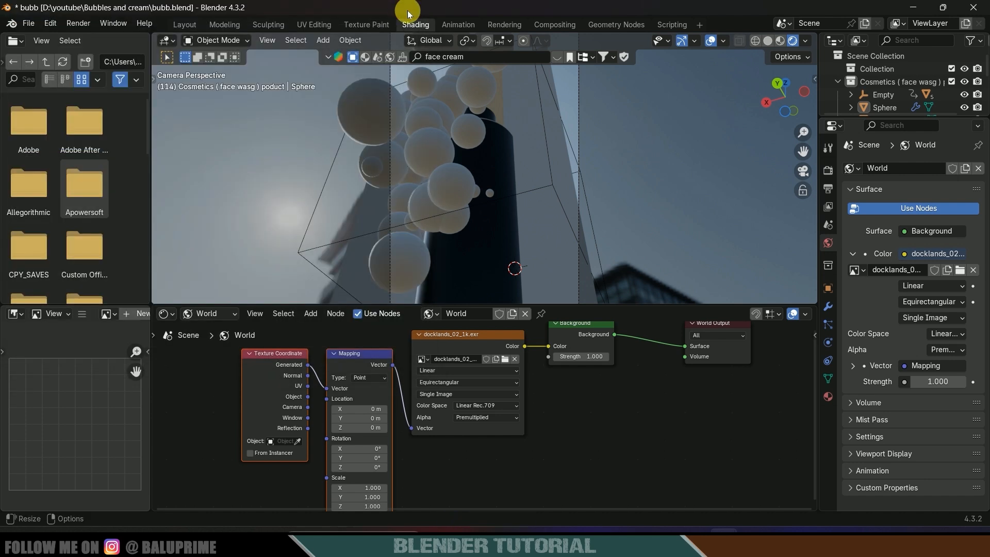
# Step: Rotate the docklands environment by setting the Mapping node's Z rotation to about -157°
pyautogui.click(441, 335)
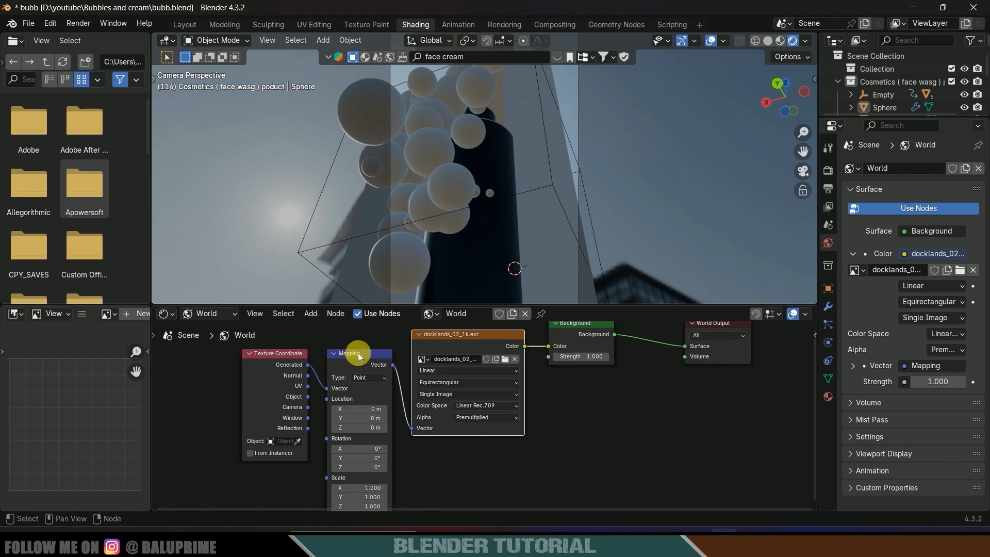
pyautogui.scroll(-2, 531, 433)
pyautogui.hscroll(-2, 531, 433)
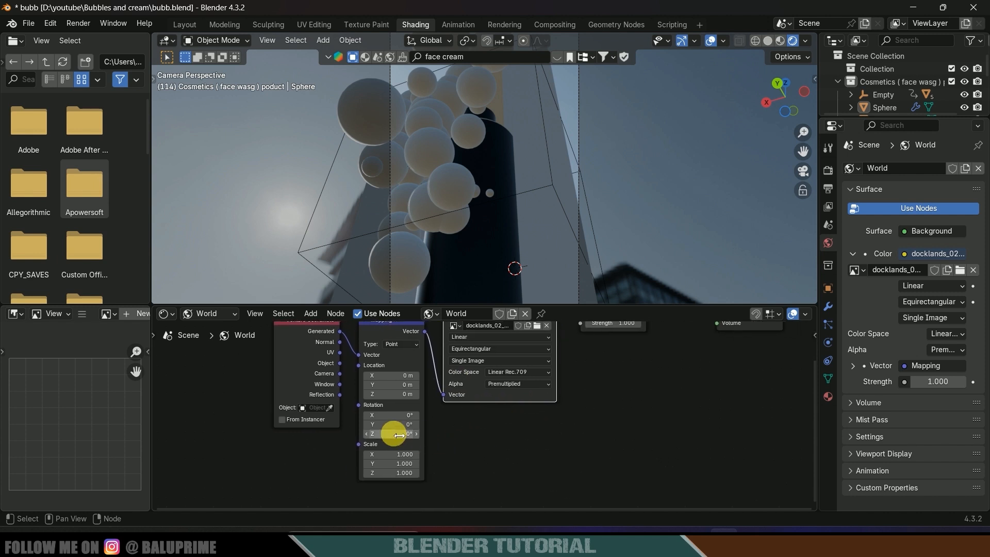
pyautogui.moveTo(400, 435); pyautogui.dragTo(348, 435)
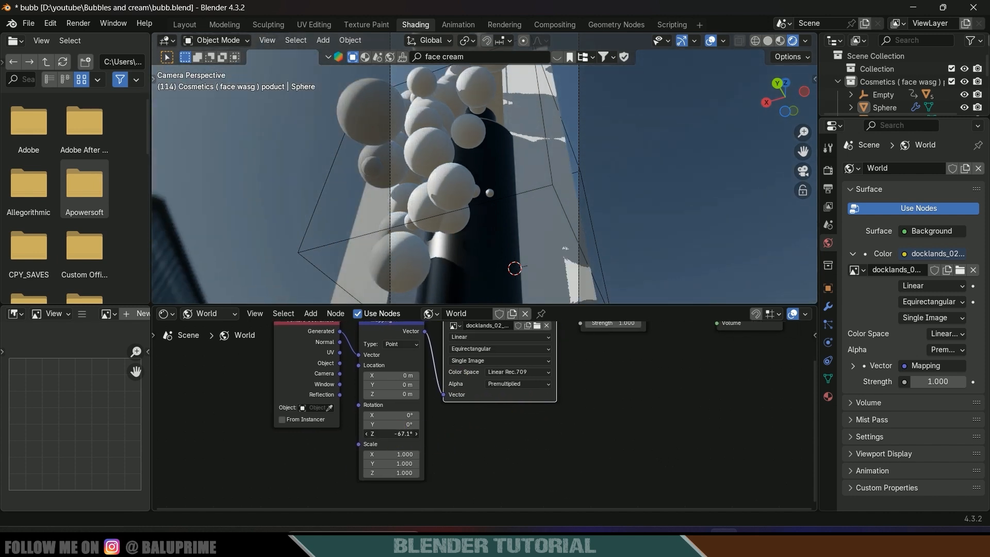
pyautogui.moveTo(409, 432); pyautogui.dragTo(338, 433)
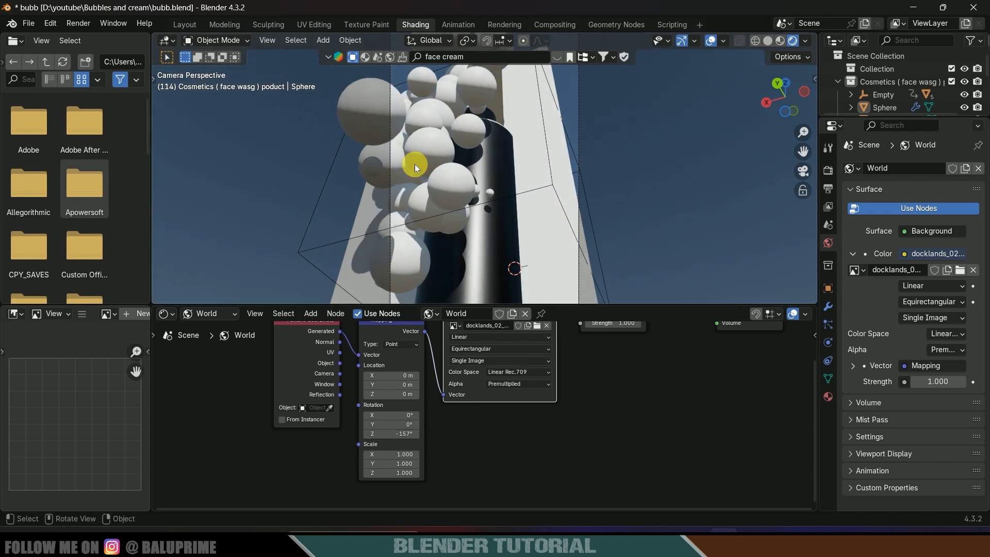
# Step: Enable Raytracing and Transparent film in the EEVEE render settings, and save the file in the Layout workspace
pyautogui.click(829, 172)
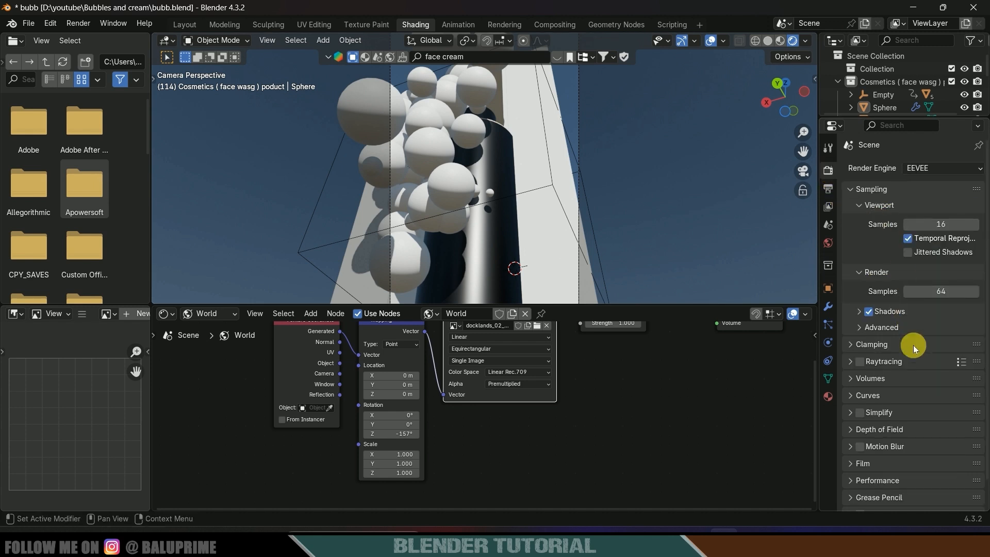
pyautogui.scroll(-2, 913, 351)
pyautogui.click(860, 336)
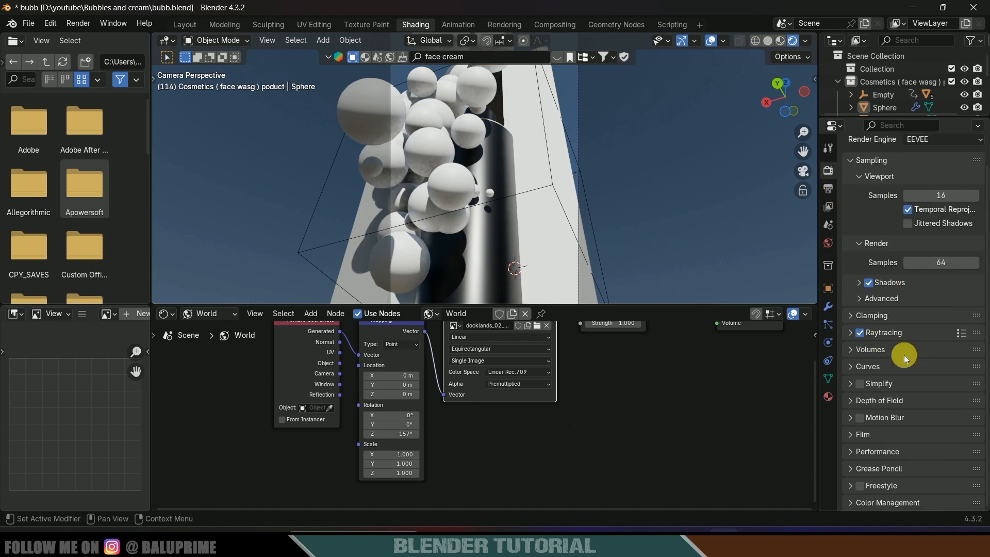
pyautogui.click(852, 435)
pyautogui.scroll(-2, 857, 436)
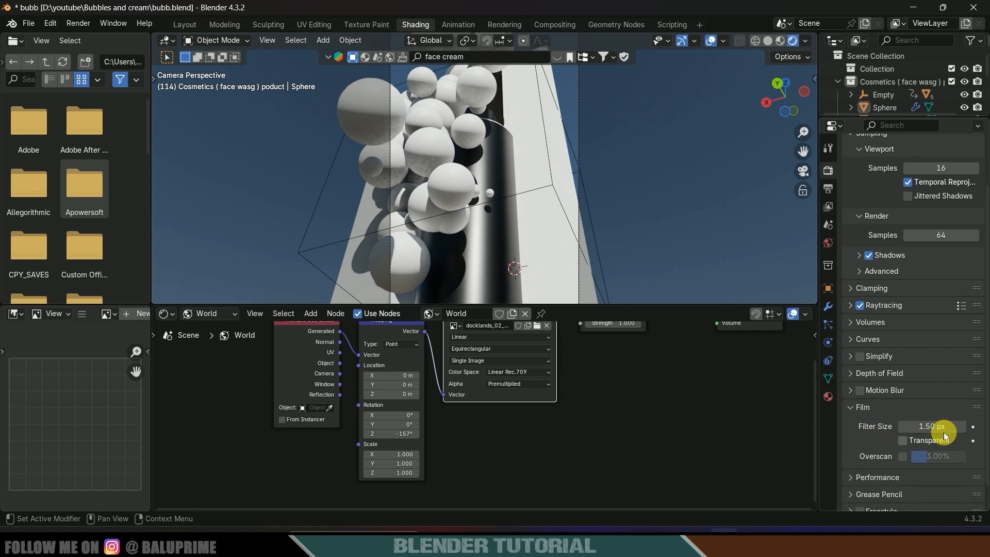
pyautogui.click(903, 441)
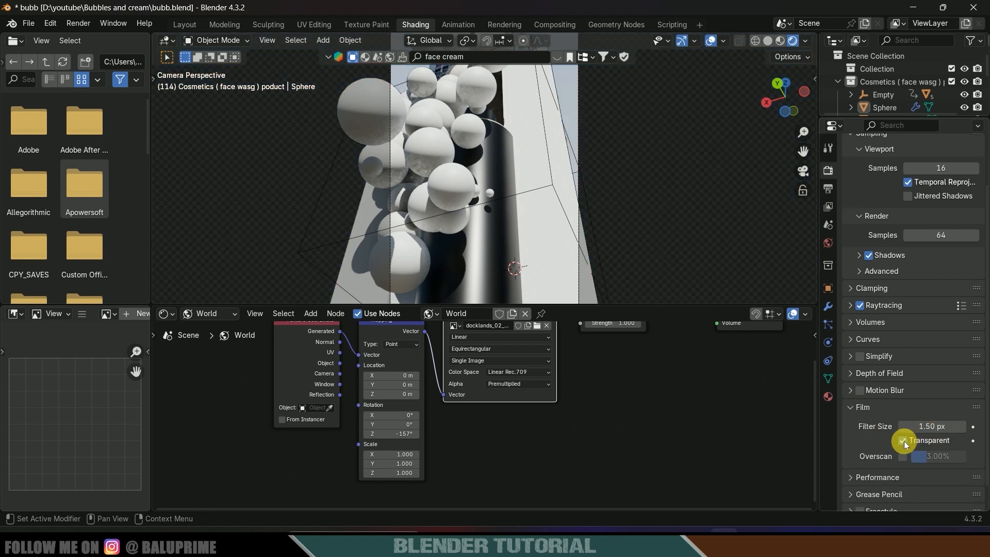
pyautogui.click(185, 25)
pyautogui.hotkey('ctrl', 's')
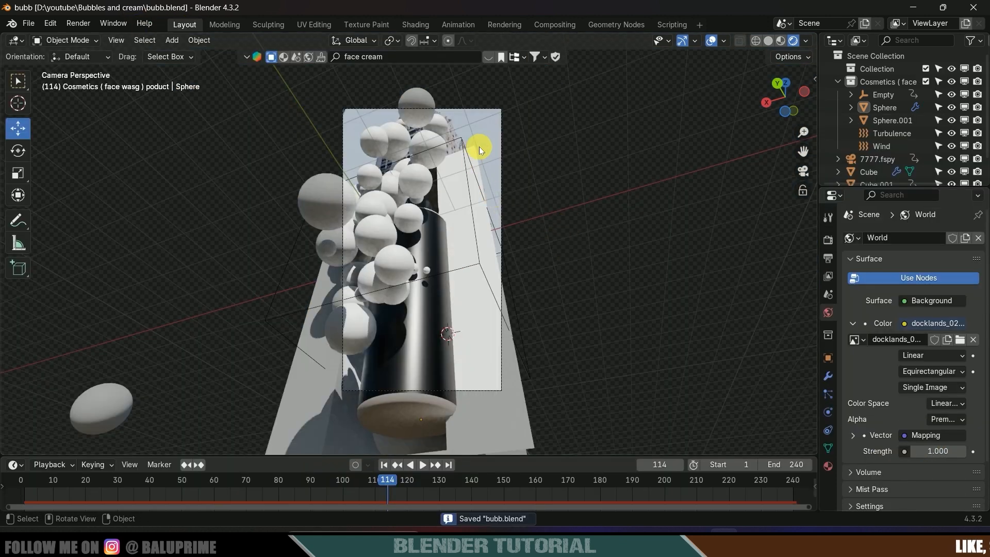
# Step: At frame 59, search the online material library for glass and apply Glass Simple to both front door panels of the box
pyautogui.click(474, 312)
pyautogui.moveTo(294, 480); pyautogui.dragTo(210, 480)
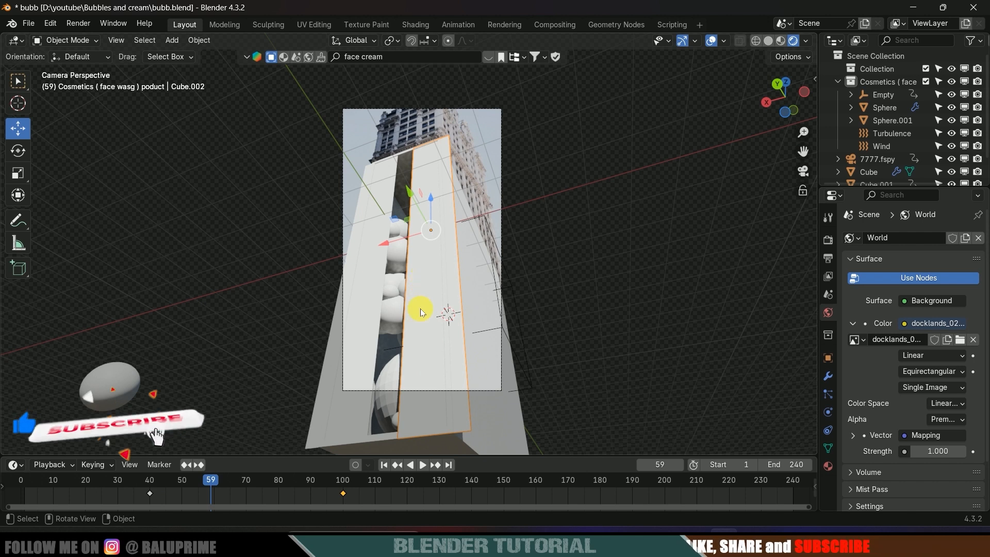
pyautogui.click(283, 58)
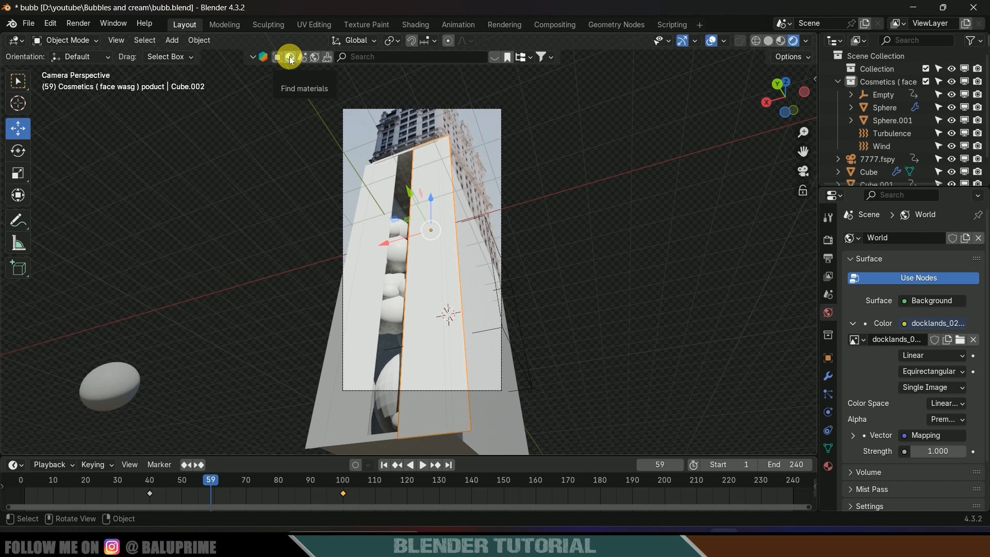
pyautogui.click(289, 56)
pyautogui.click(372, 57)
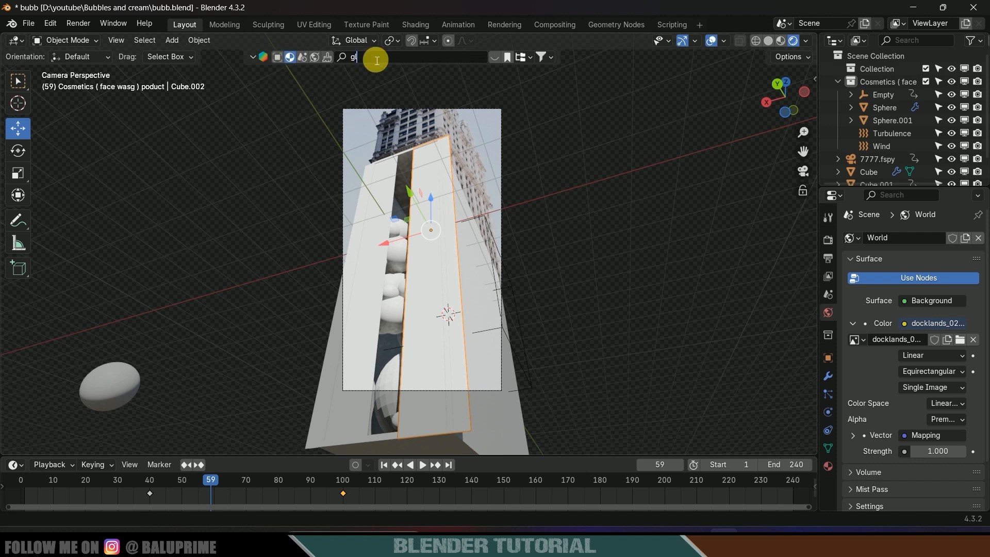
pyautogui.write('glass')
pyautogui.press('Return')
pyautogui.moveTo(92, 125)
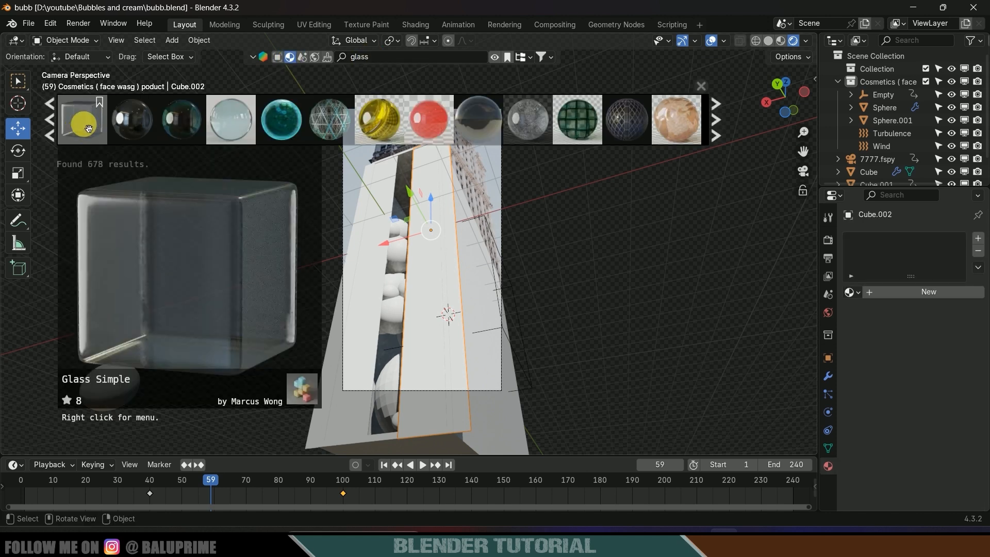
pyautogui.moveTo(87, 126); pyautogui.dragTo(457, 292)
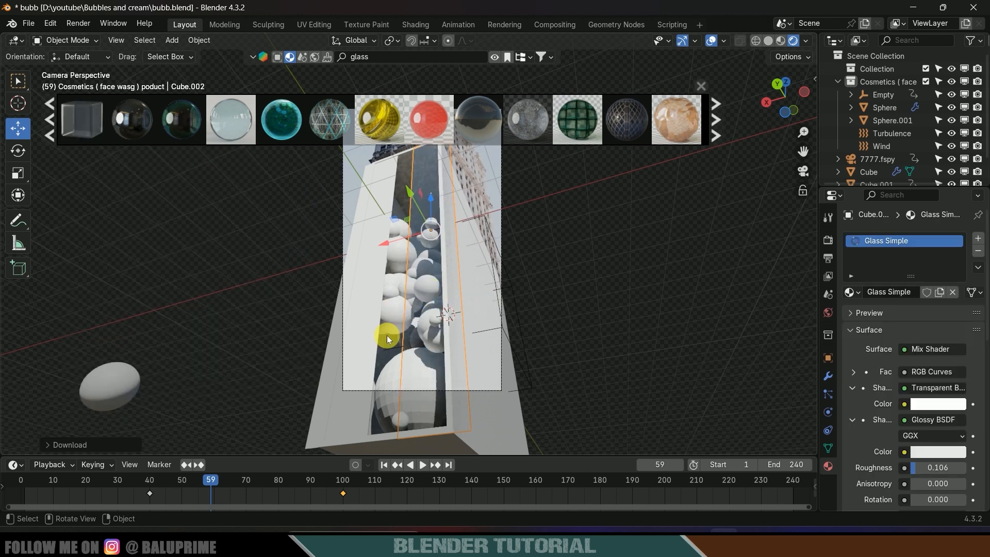
pyautogui.click(373, 277)
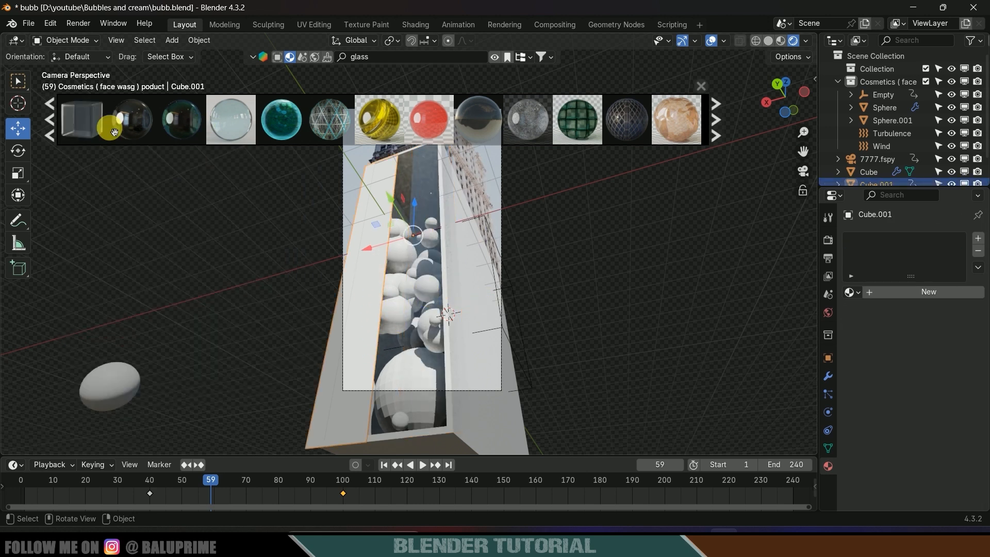
pyautogui.click(79, 127)
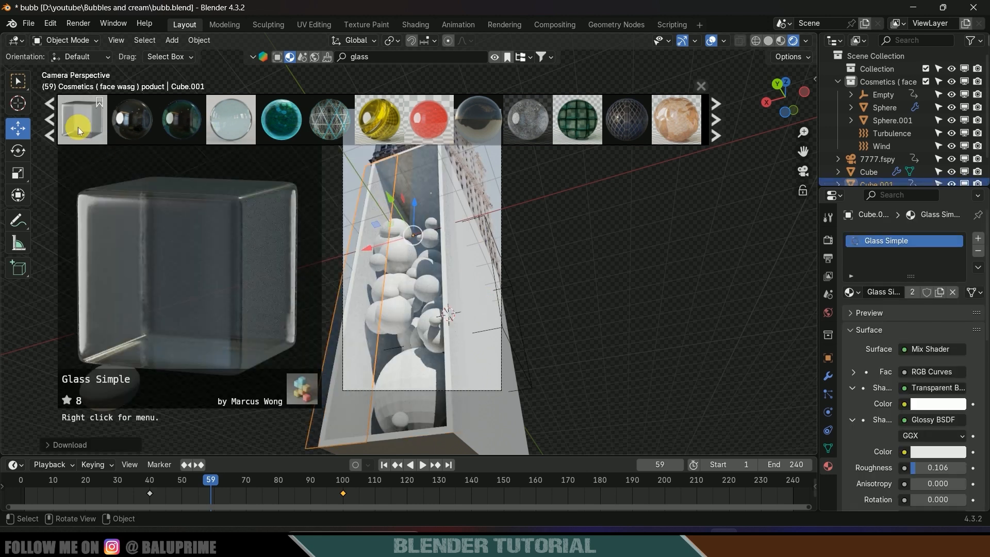
# Step: Search the material library for paint and apply Blistred Paint to the main box body
pyautogui.click(473, 417)
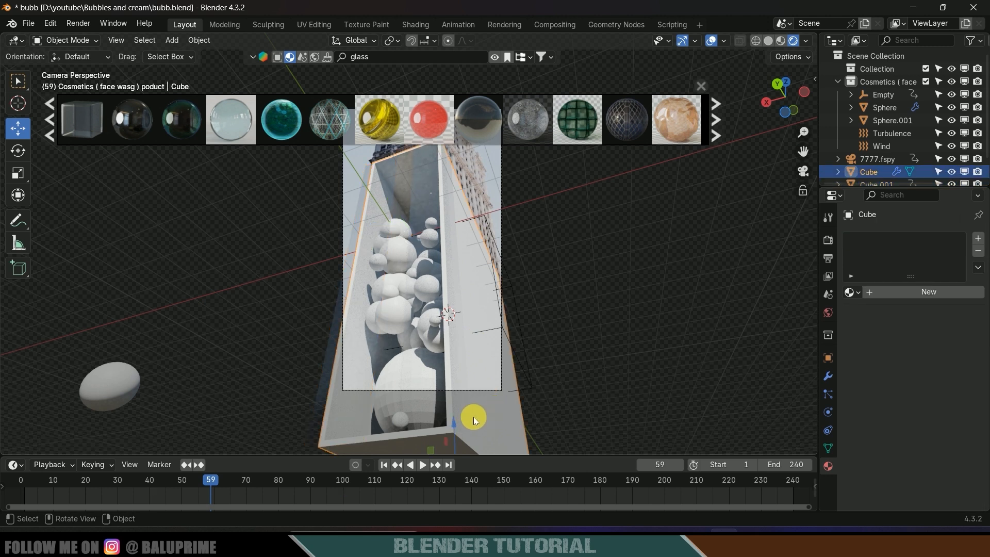
pyautogui.click(387, 60)
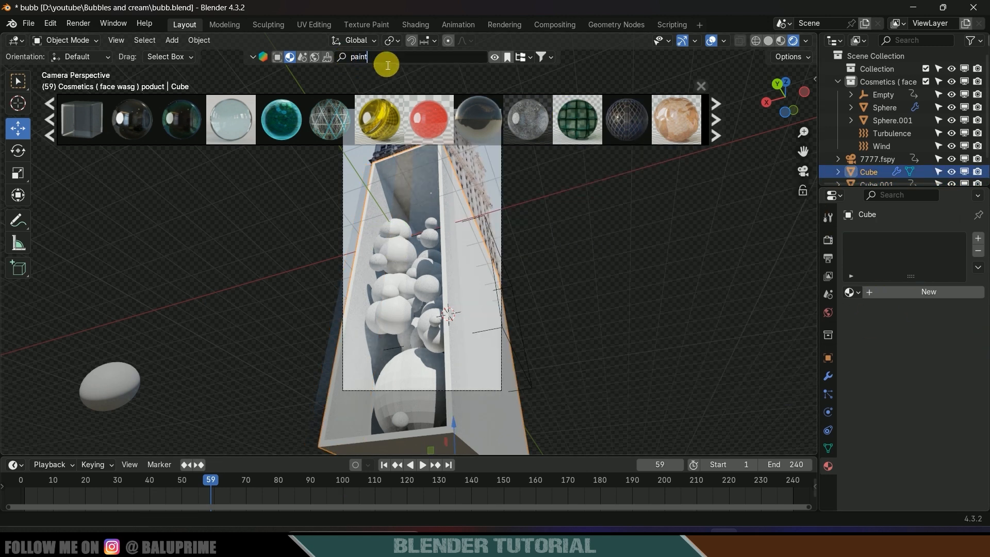
pyautogui.press('Return')
pyautogui.moveTo(449, 123)
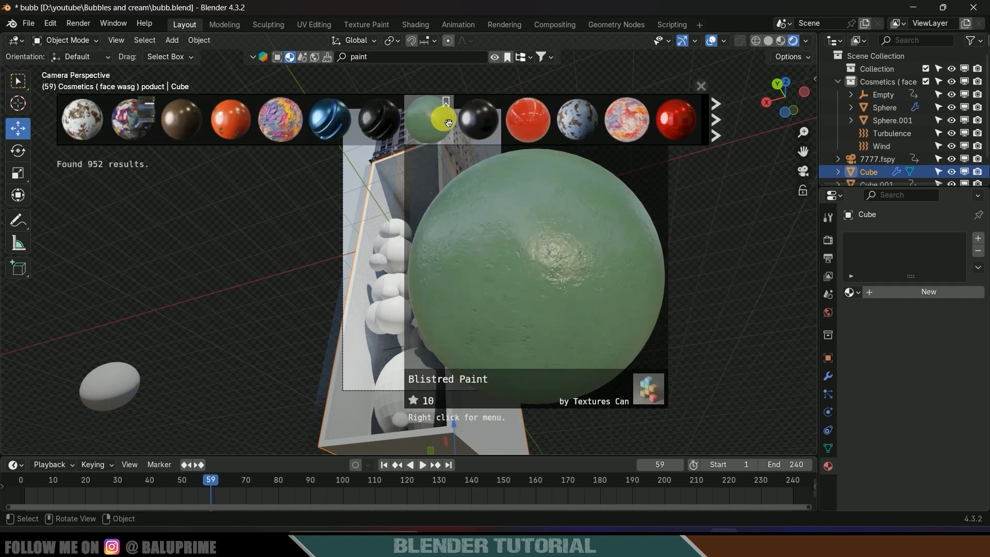
pyautogui.click(436, 129)
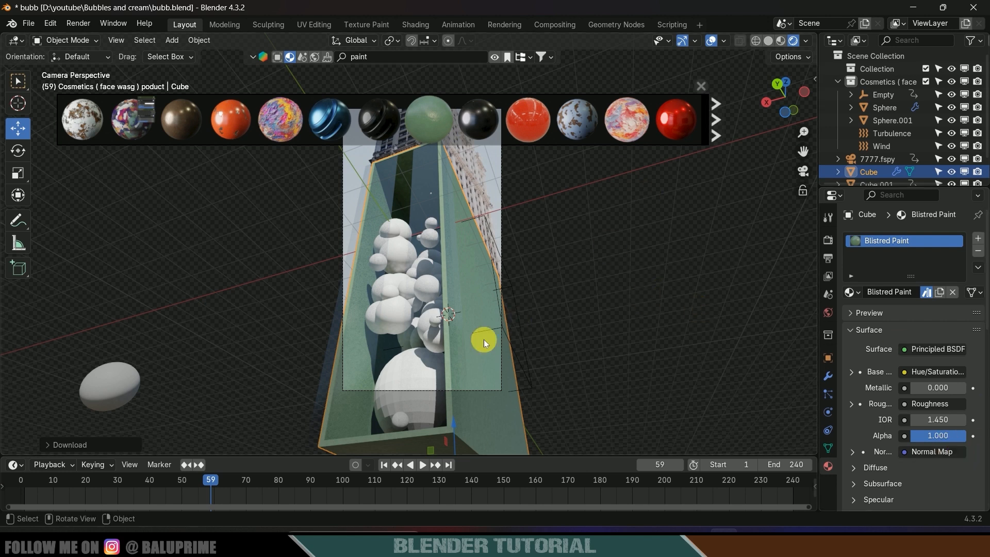
# Step: Search the material library for jelly and apply the pink Jelly material to the source sphere outside the box
pyautogui.click(404, 311)
pyautogui.click(391, 306)
pyautogui.click(113, 386)
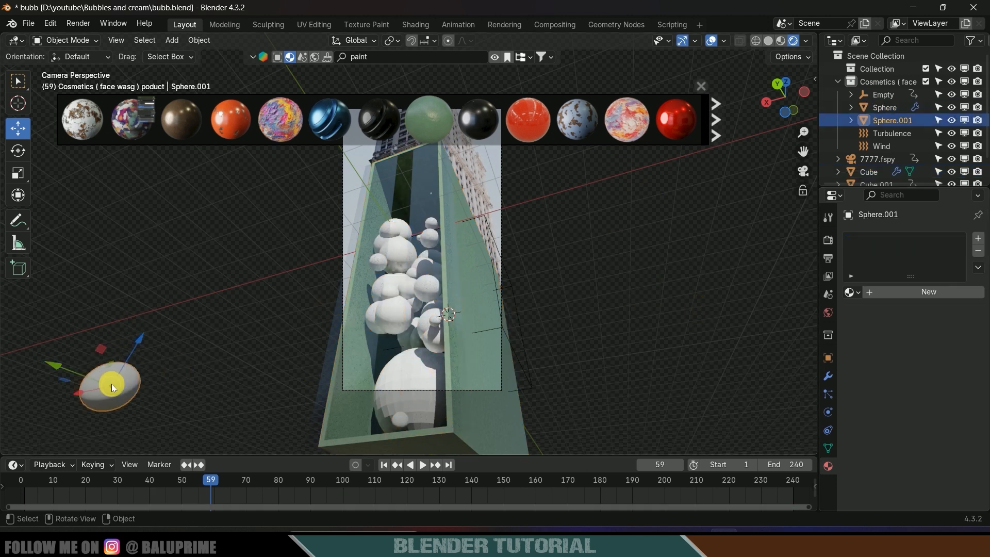
pyautogui.click(390, 62)
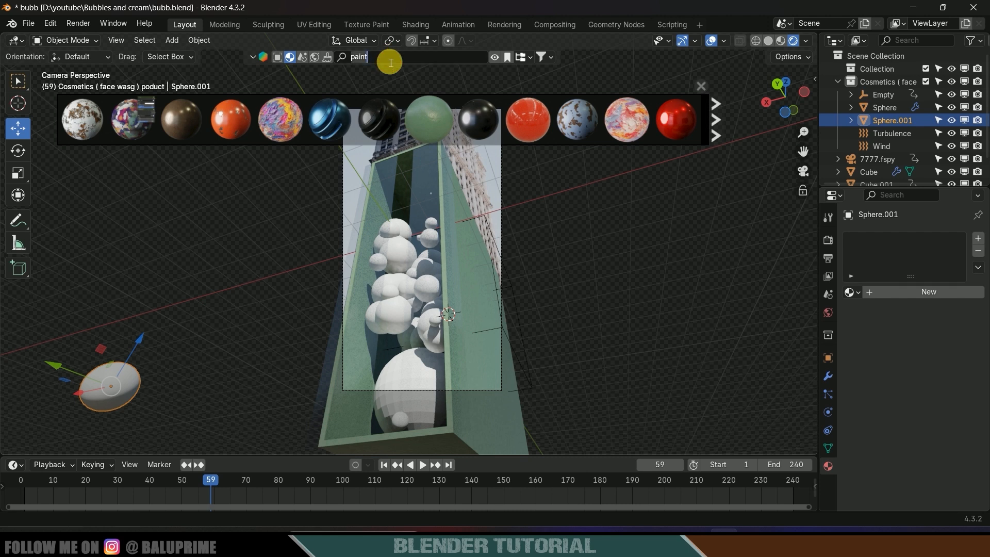
pyautogui.press('Return')
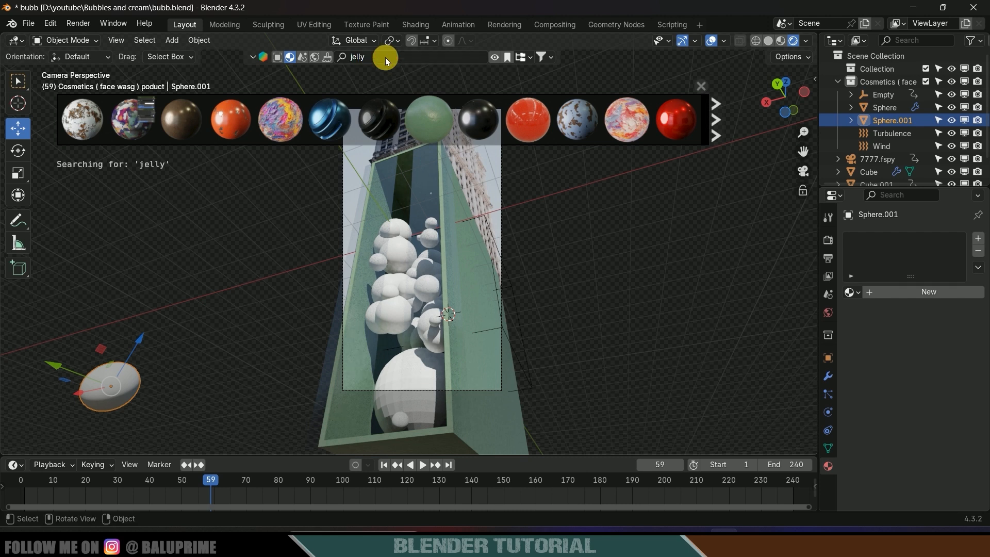
pyautogui.moveTo(81, 119); pyautogui.dragTo(111, 386)
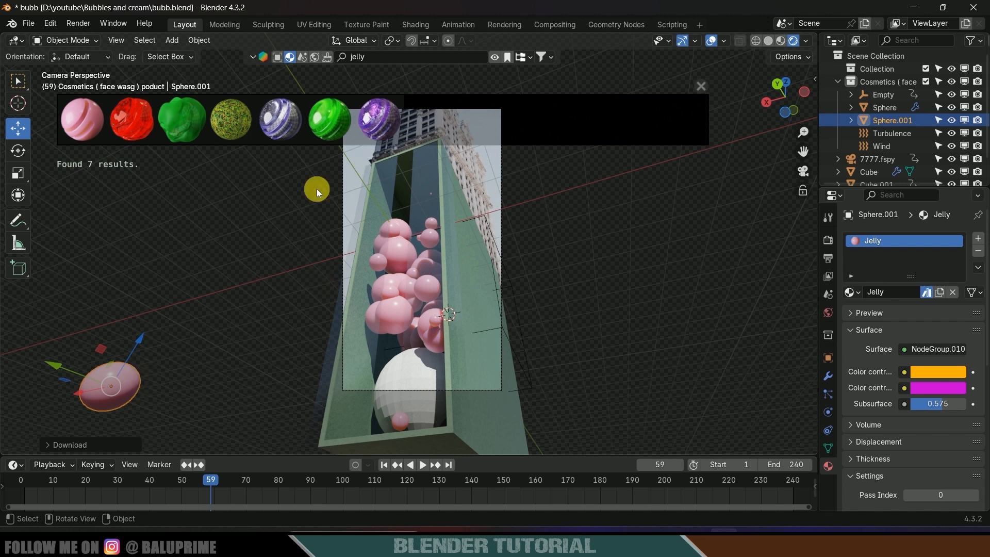
# Step: Turn off Show Emitter in the emitter sphere's particle render settings, close the material results and go to frame 100
pyautogui.click(395, 372)
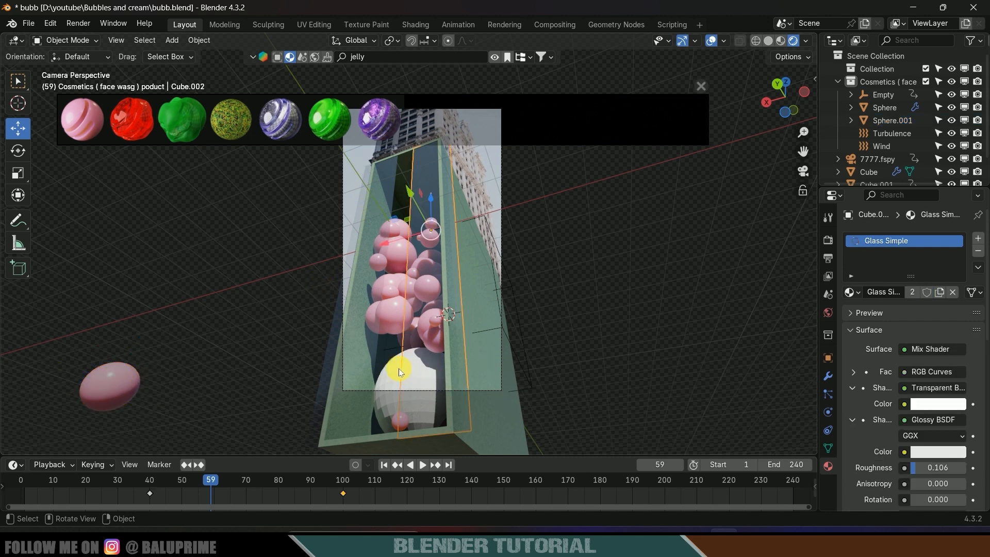
pyautogui.click(394, 379)
pyautogui.click(828, 394)
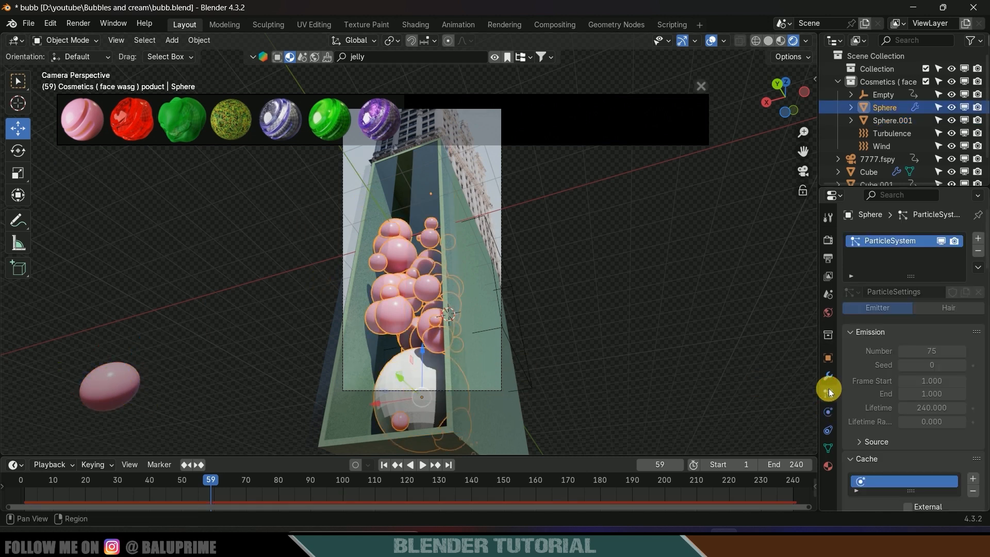
pyautogui.scroll(-10, 868, 397)
pyautogui.scroll(-15, 869, 398)
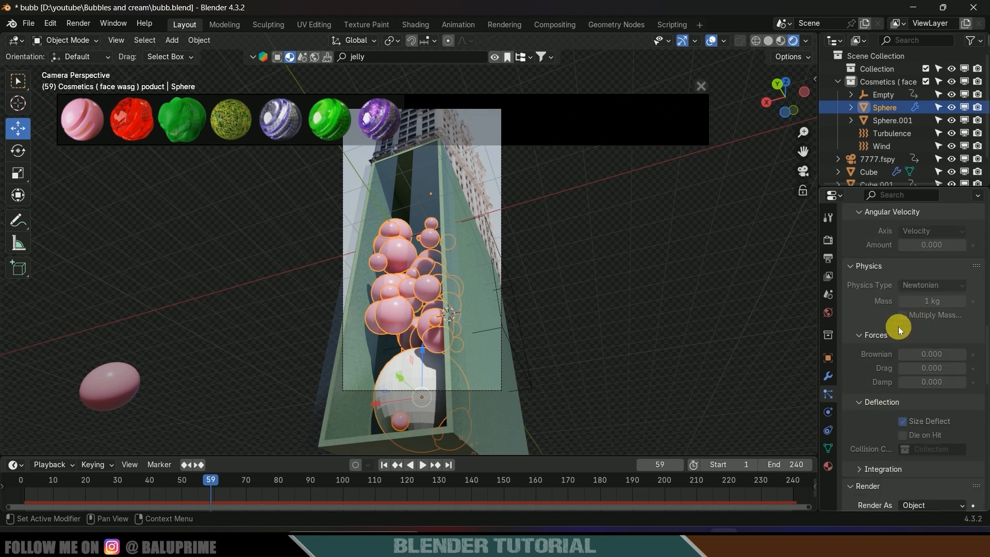
pyautogui.scroll(-7, 895, 345)
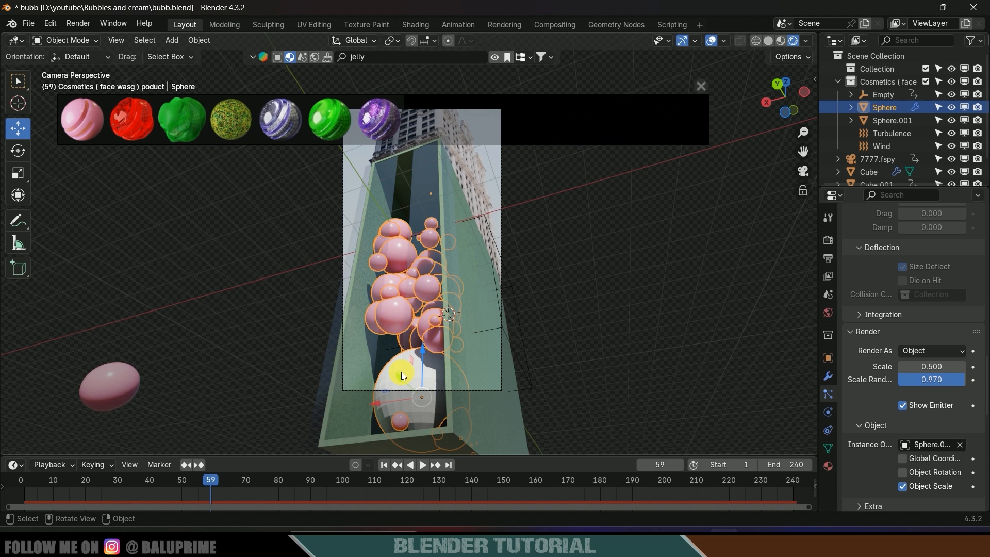
pyautogui.click(904, 406)
pyautogui.click(701, 87)
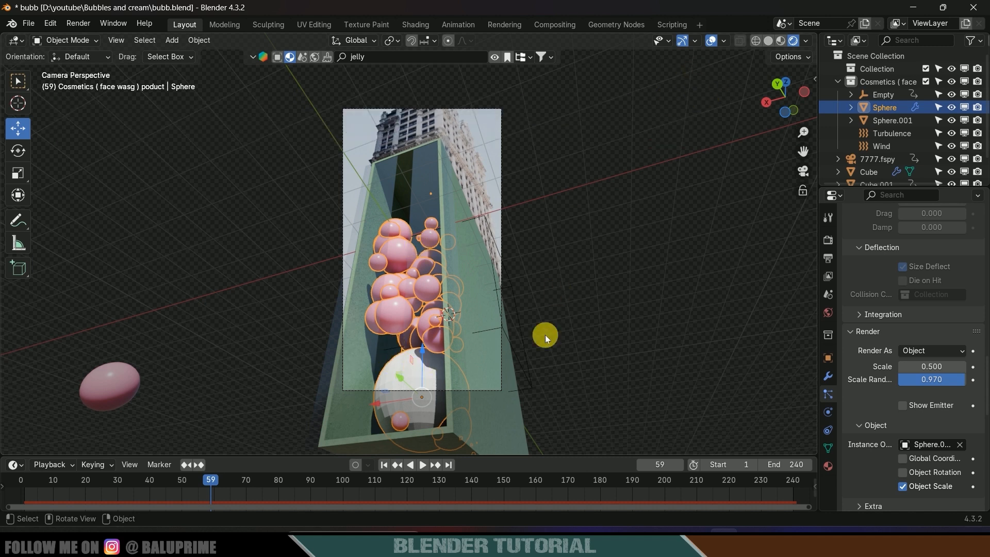
pyautogui.moveTo(276, 481); pyautogui.dragTo(342, 484)
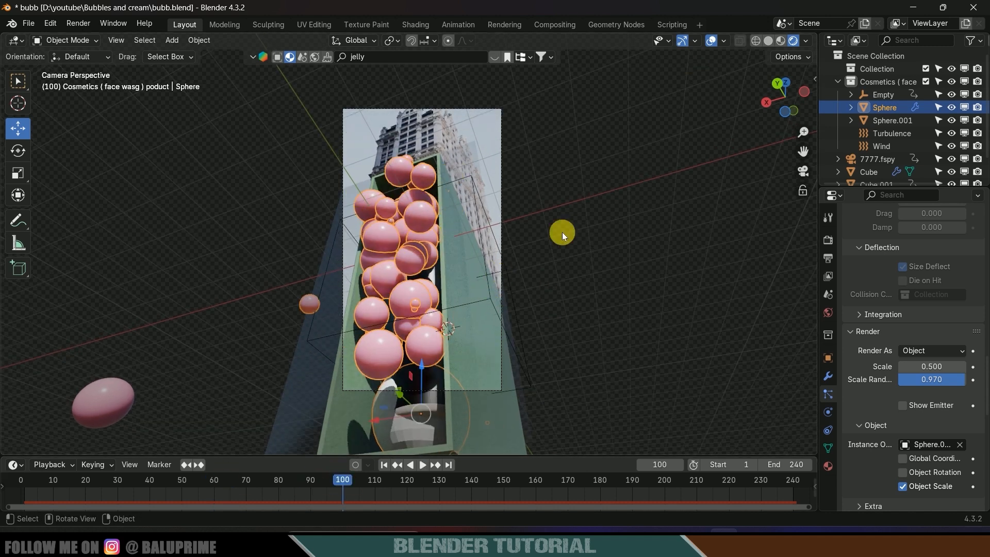
# Step: Extrude the box's front vertical edge on one side of the opening outward along X into a wide flat panel
pyautogui.moveTo(562, 232); pyautogui.dragTo(467, 148, button='middle')
pyautogui.click(460, 108)
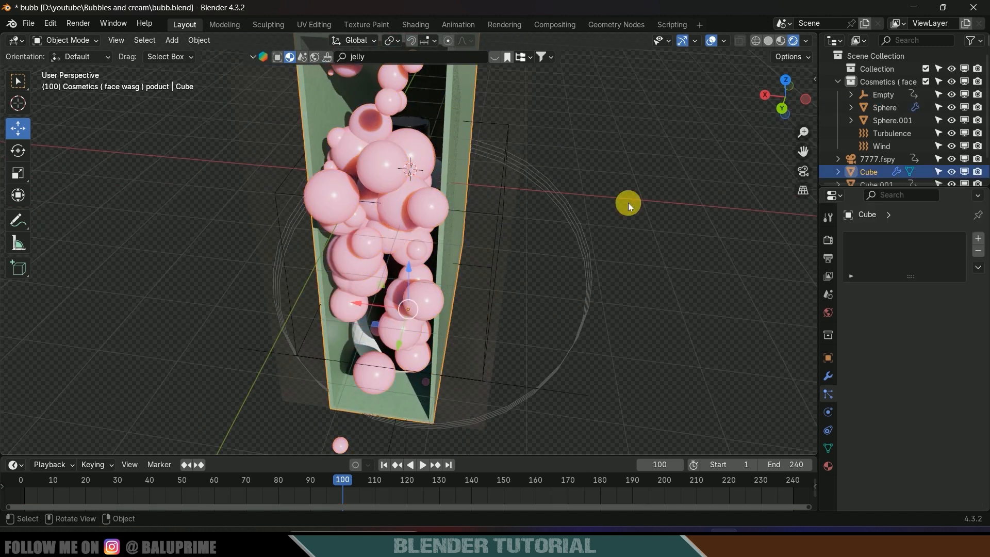
pyautogui.moveTo(628, 202); pyautogui.dragTo(597, 208, button='middle')
pyautogui.scroll(3, 501, 268)
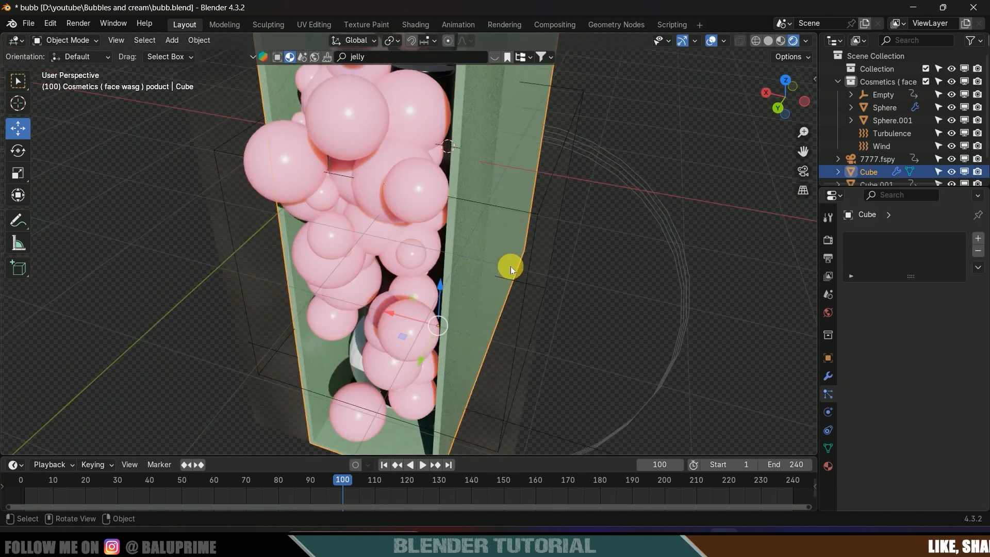
pyautogui.press('Tab')
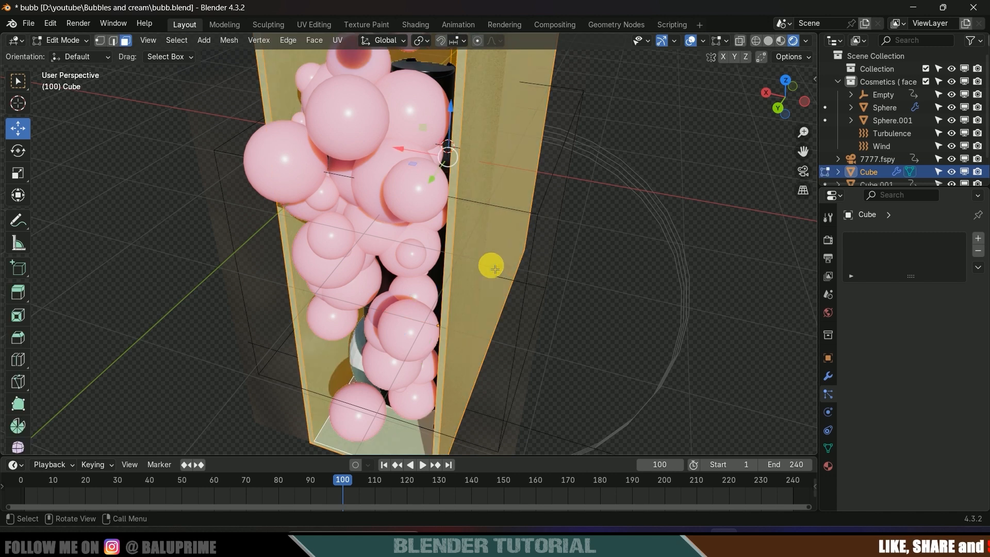
pyautogui.click(460, 220)
pyautogui.click(113, 40)
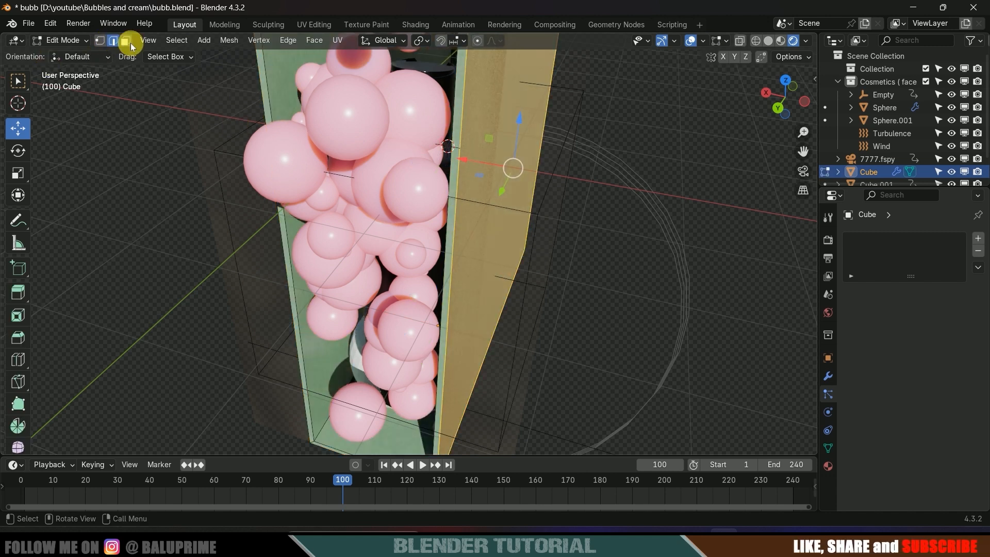
pyautogui.hotkey('alt', 'a')
pyautogui.scroll(-5, 480, 279)
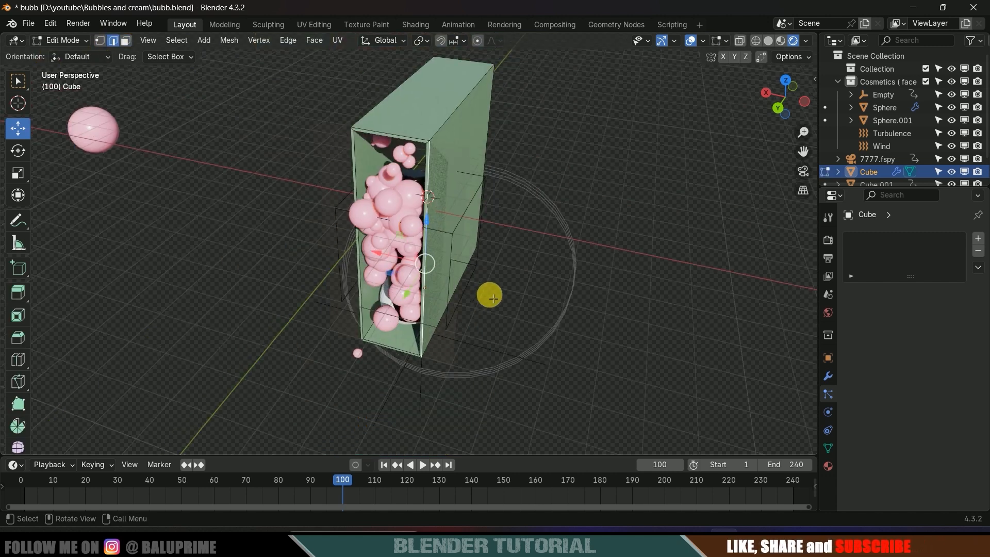
pyautogui.keyDown('alt'); pyautogui.click(495, 298); pyautogui.keyUp('alt')
pyautogui.press('g')
pyautogui.press('x')
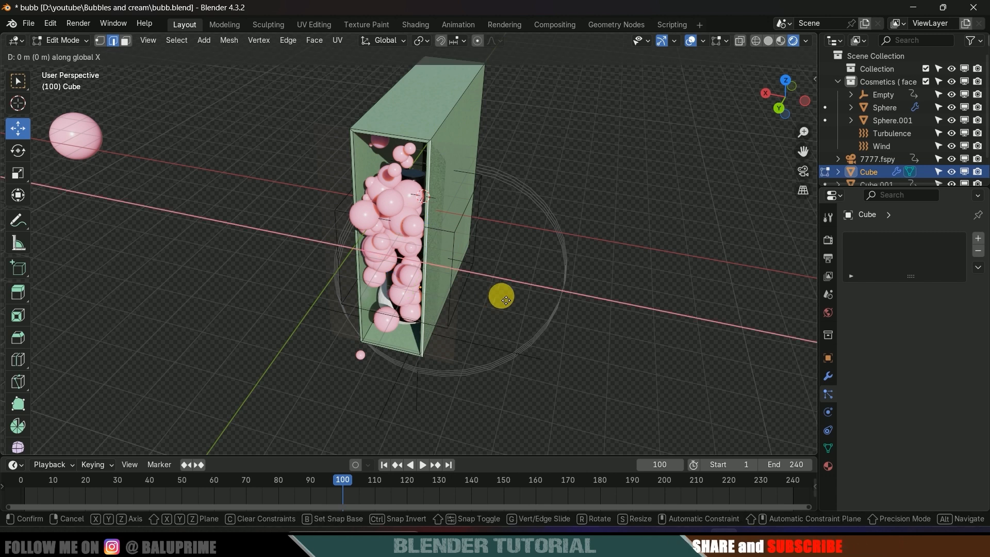
pyautogui.click(665, 332)
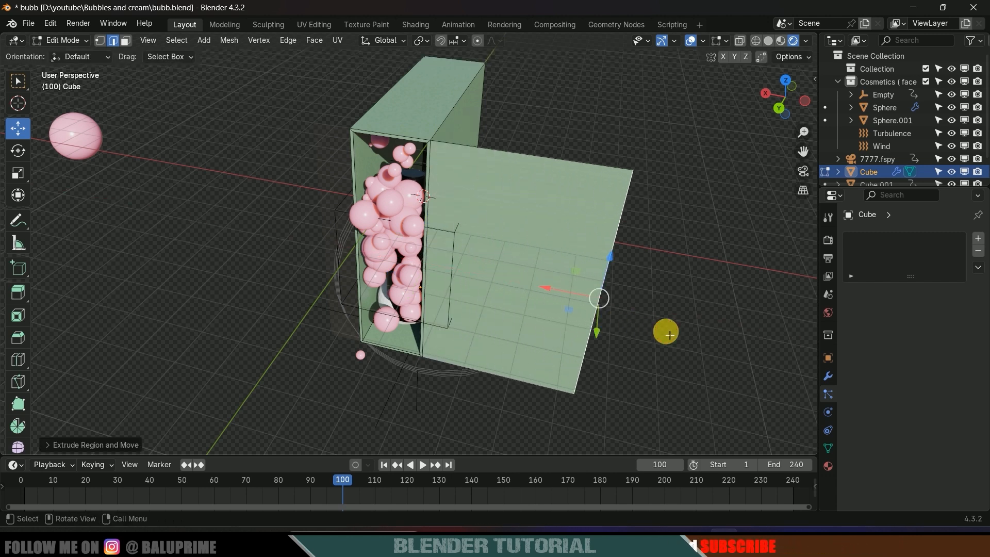
# Step: Extrude the opposite front vertical edge of the box outward along X into a matching wide panel
pyautogui.moveTo(368, 178); pyautogui.dragTo(338, 195, button='middle')
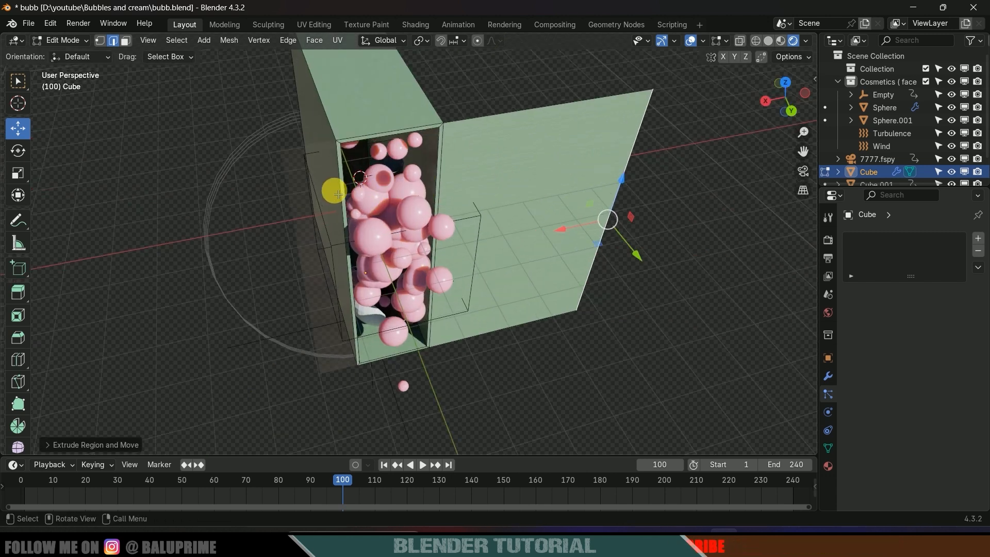
pyautogui.keyDown('alt'); pyautogui.click(340, 169); pyautogui.keyUp('alt')
pyautogui.press('e')
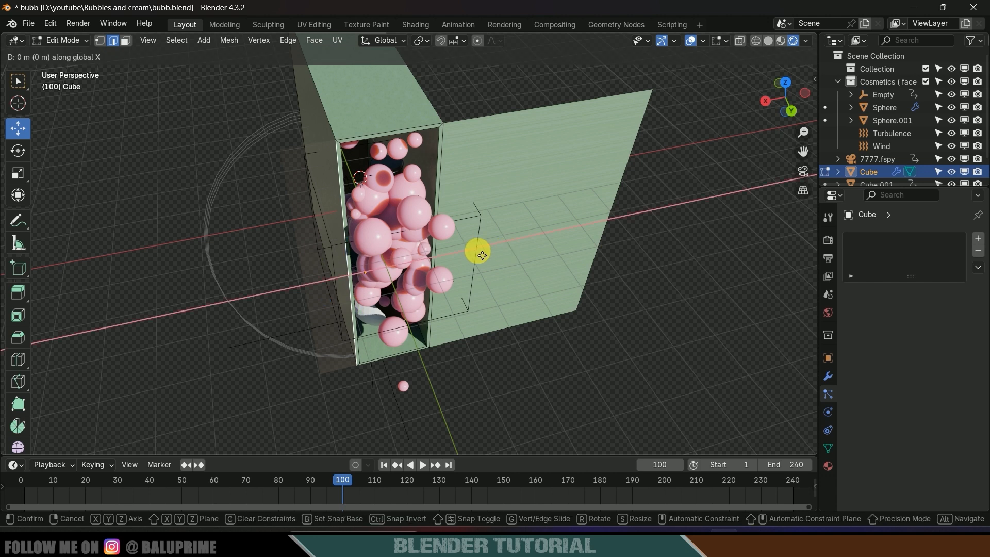
pyautogui.click(557, 273)
# Step: Extrude the upper front edge of the box upward along Z by about 1.2 m
pyautogui.moveTo(557, 272); pyautogui.dragTo(471, 155, button='middle')
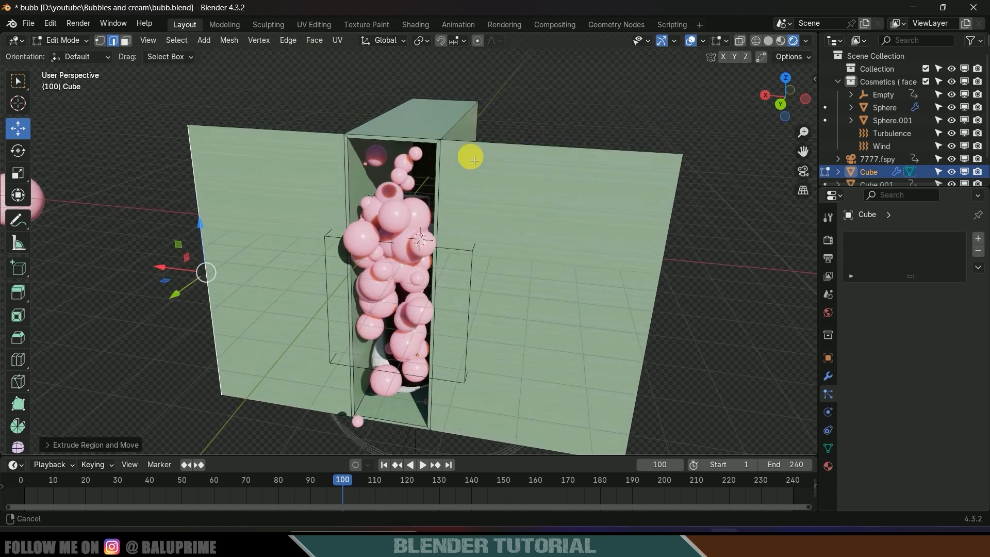
pyautogui.click(399, 138)
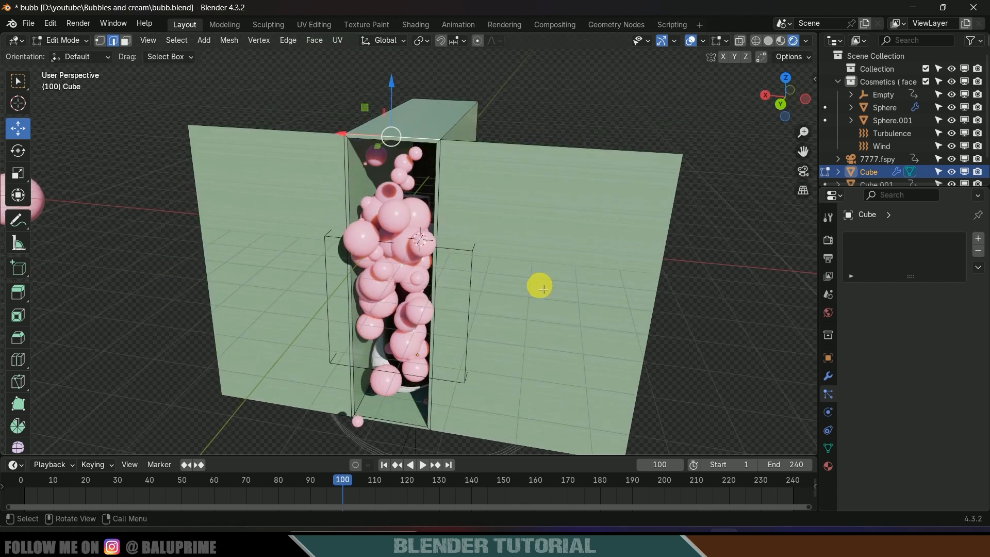
pyautogui.press('g')
pyautogui.press('x')
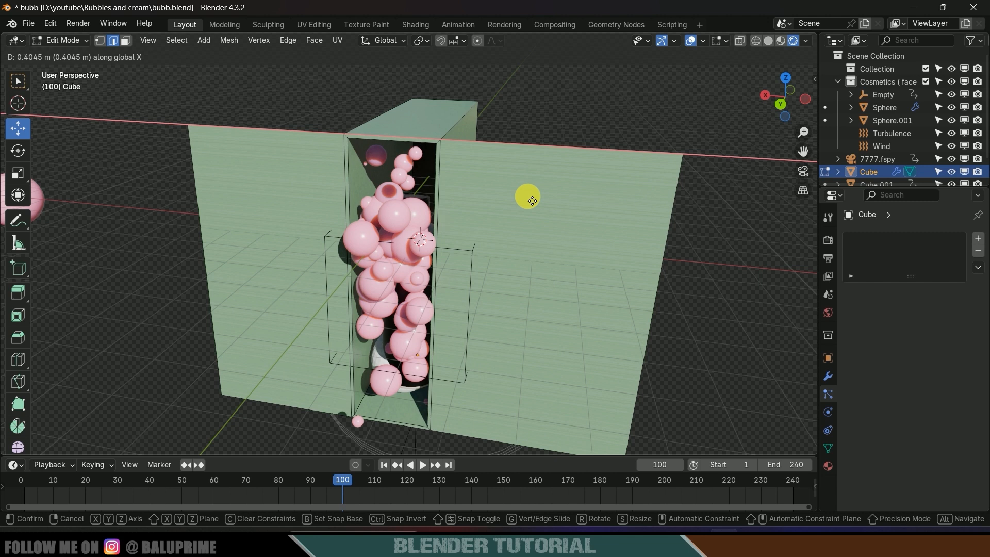
pyautogui.press('z')
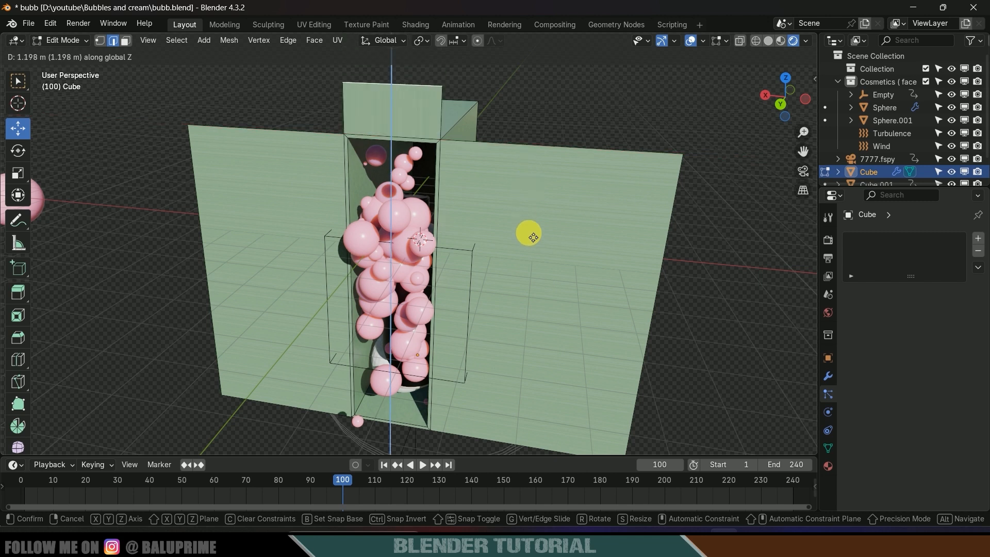
pyautogui.click(529, 232)
# Step: Extrude the lower front edge of the box downward along Z into a short flap
pyautogui.moveTo(505, 331); pyautogui.dragTo(413, 299, button='middle')
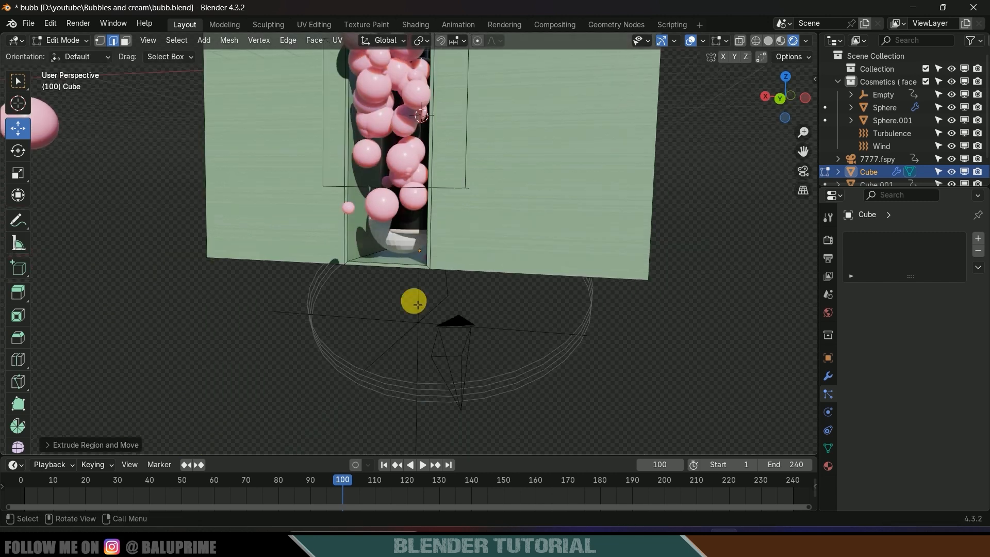
pyautogui.click(381, 268)
pyautogui.press('e')
pyautogui.press('z')
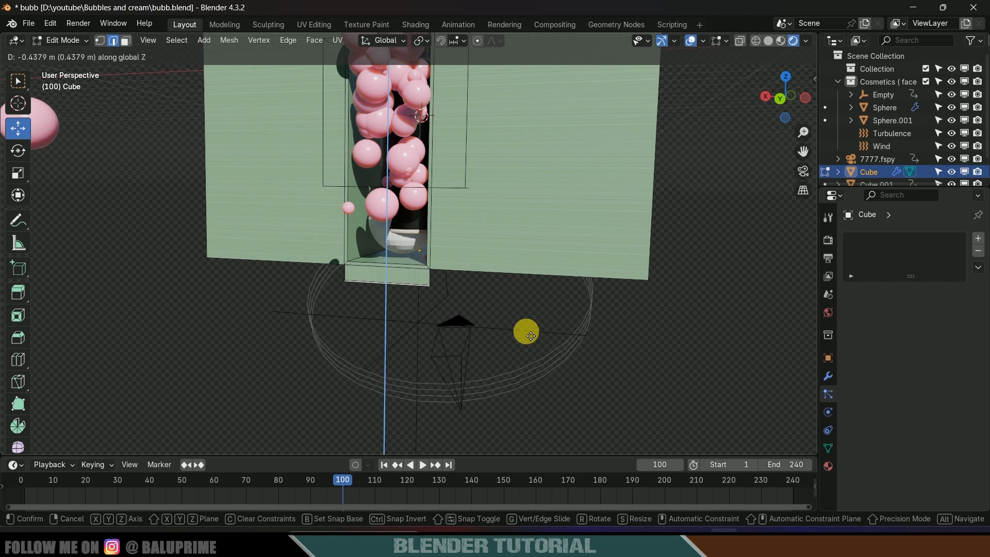
pyautogui.click(528, 349)
# Step: Select the four extruded panel faces, add a new material in a second slot of the box and assign it to them
pyautogui.moveTo(528, 349); pyautogui.dragTo(546, 308, button='middle')
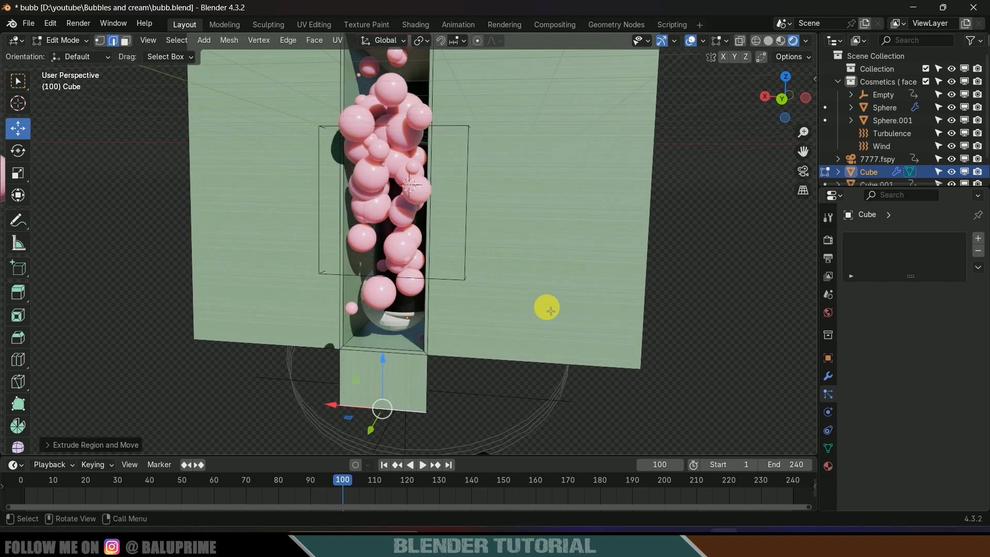
pyautogui.scroll(-4, 546, 307)
pyautogui.click(126, 42)
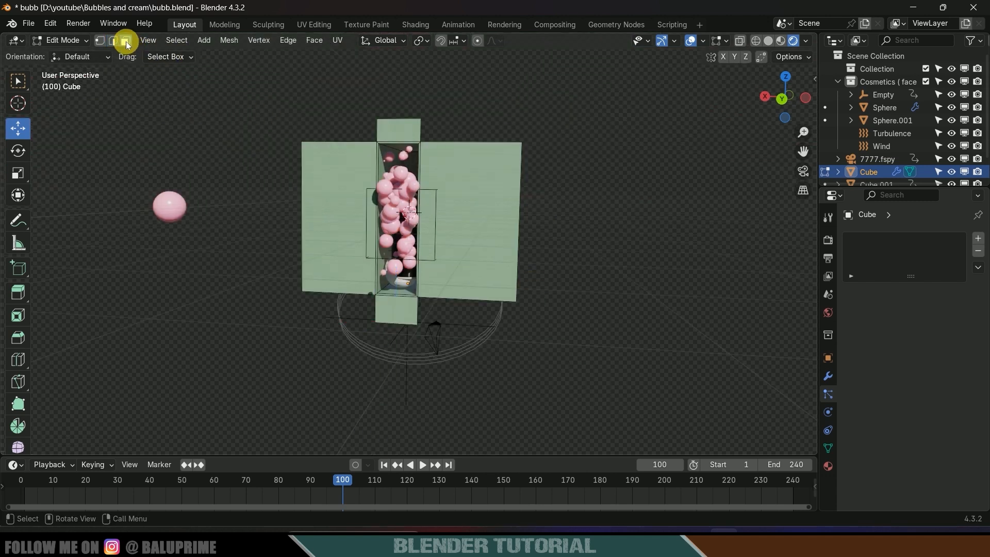
pyautogui.click(481, 185)
pyautogui.keyDown('shift'); pyautogui.click(326, 193); pyautogui.keyUp('shift')
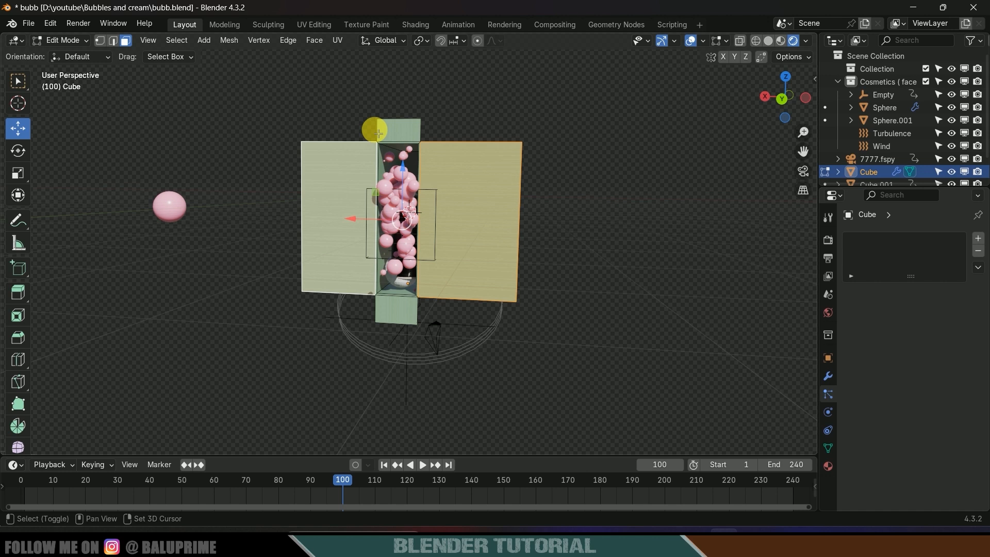
pyautogui.keyDown('shift'); pyautogui.click(378, 133); pyautogui.keyUp('shift')
pyautogui.keyDown('shift'); pyautogui.click(401, 316); pyautogui.keyUp('shift')
pyautogui.scroll(2, 610, 325)
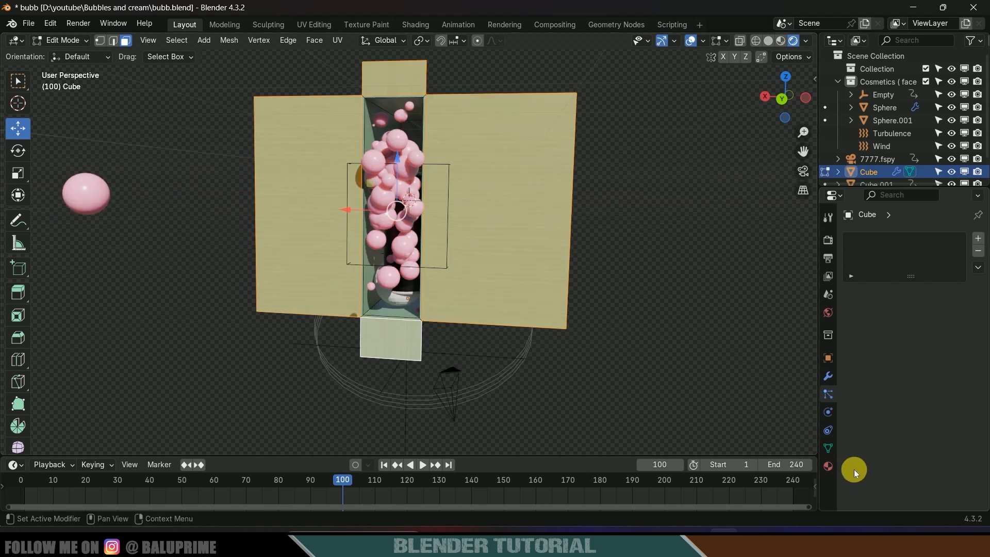
pyautogui.click(828, 466)
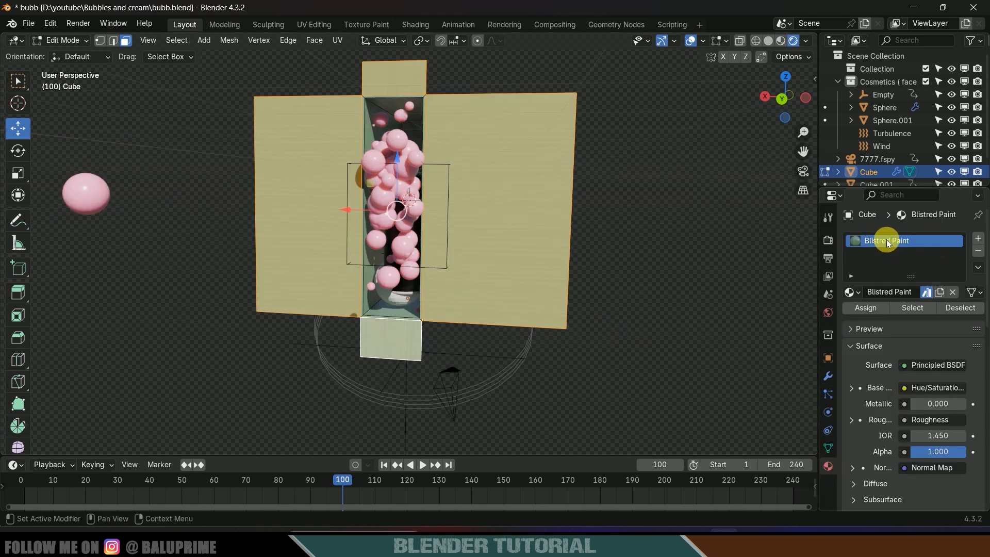
pyautogui.click(978, 238)
pyautogui.click(902, 318)
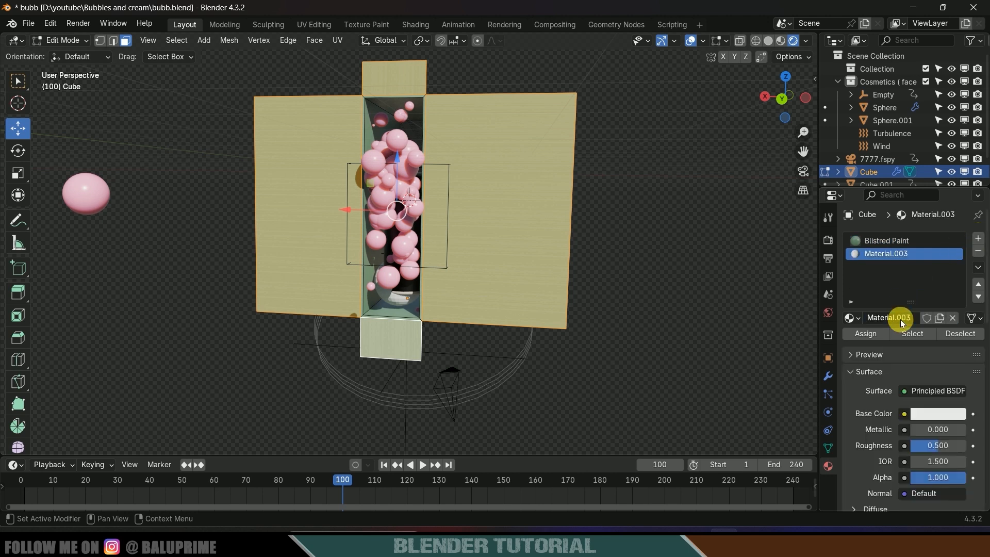
pyautogui.click(866, 333)
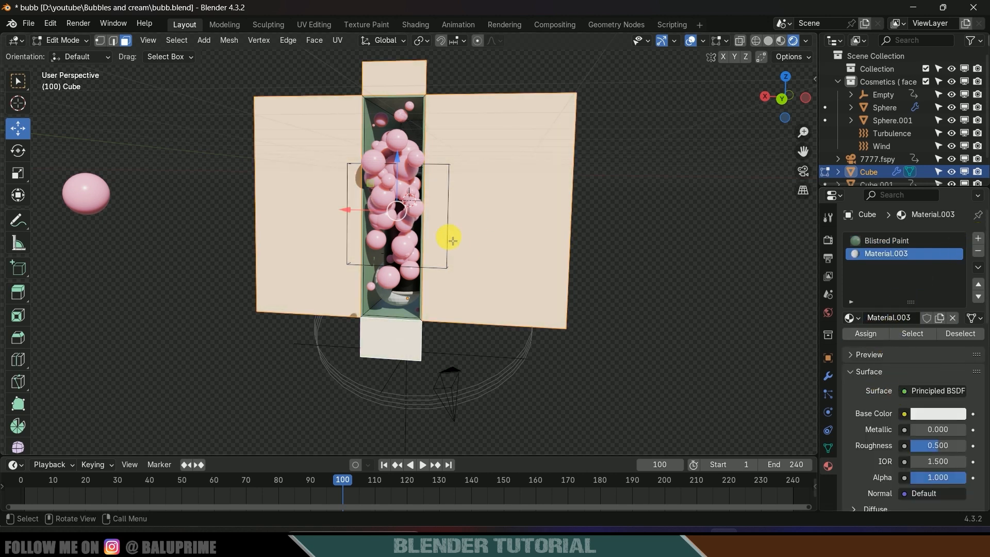
# Step: Leave mesh editing, set the new panel material's surface shader to Holdout and view frame 33 through the camera
pyautogui.press('Tab')
pyautogui.moveTo(602, 243); pyautogui.dragTo(612, 262, button='middle')
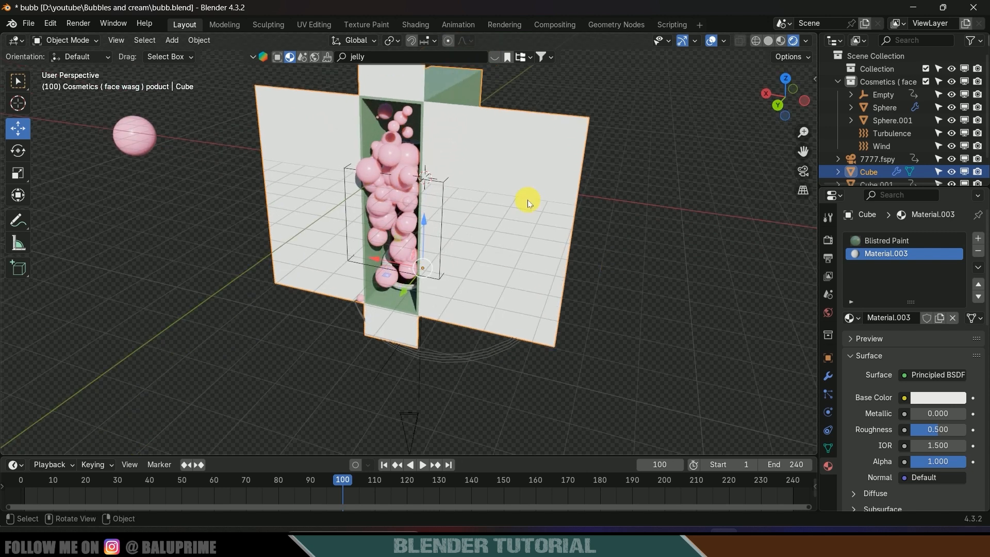
pyautogui.click(919, 374)
pyautogui.click(715, 153)
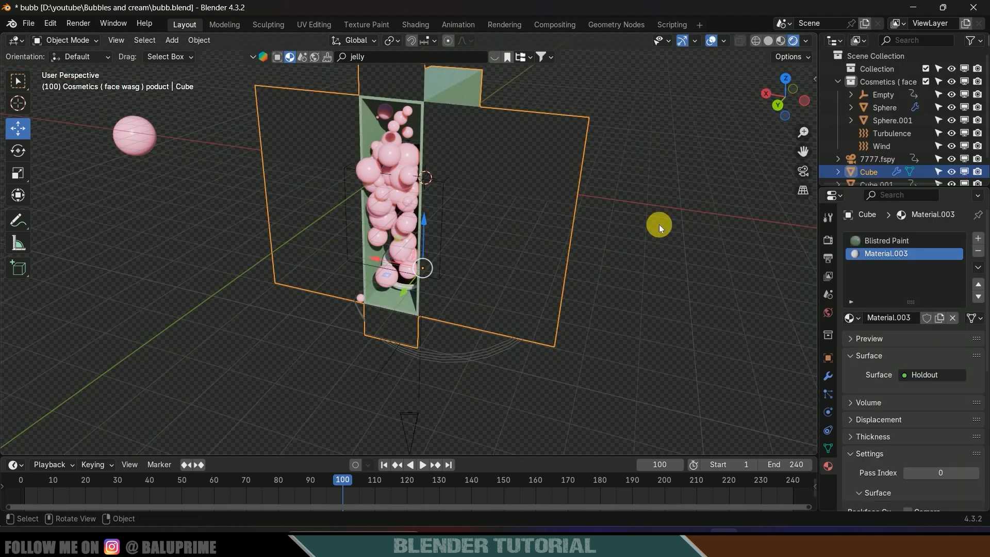
pyautogui.press('KP_0')
pyautogui.click(561, 280)
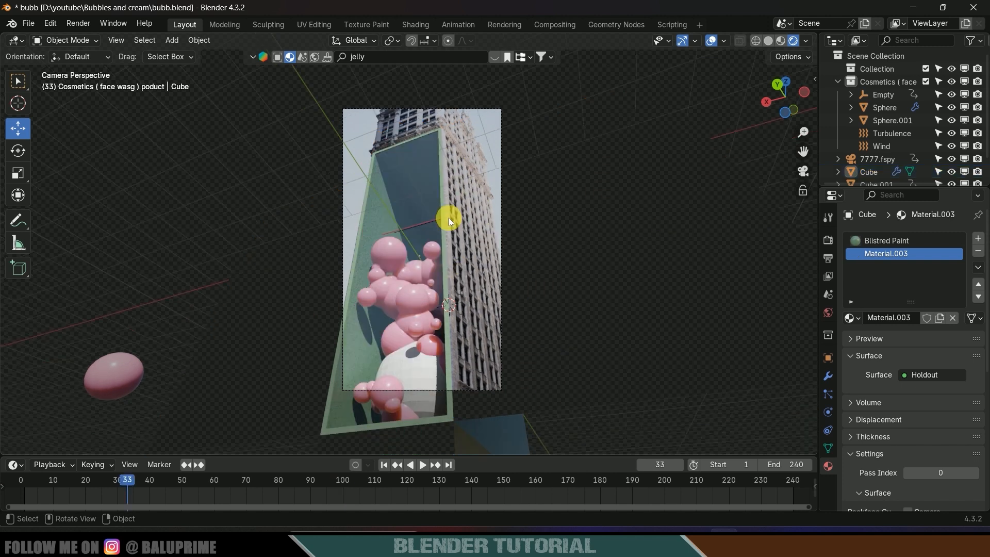
# Step: Extrude the four thin rim faces around the box's front opening forward along Y by about 0.12 m
pyautogui.scroll(4, 449, 218)
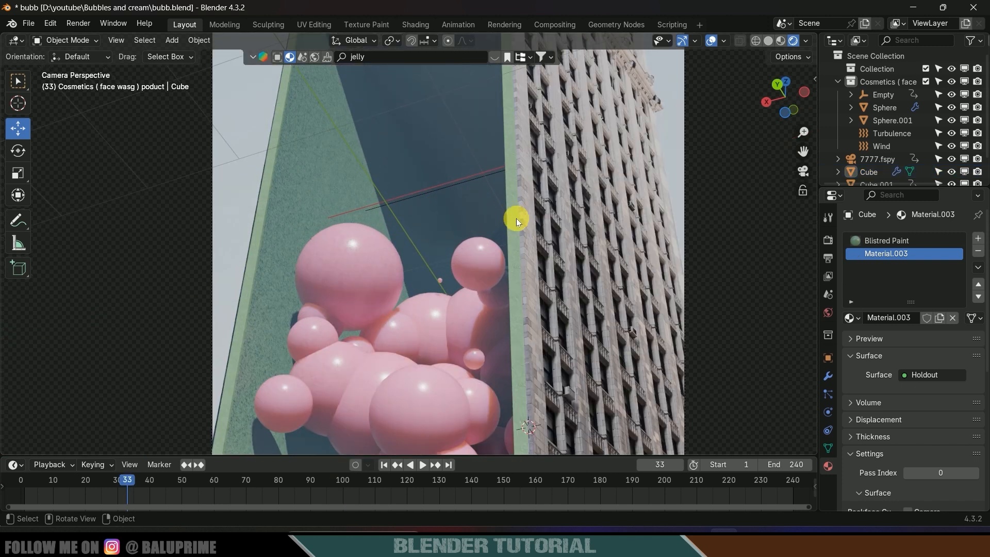
pyautogui.moveTo(516, 219); pyautogui.dragTo(473, 230, button='middle')
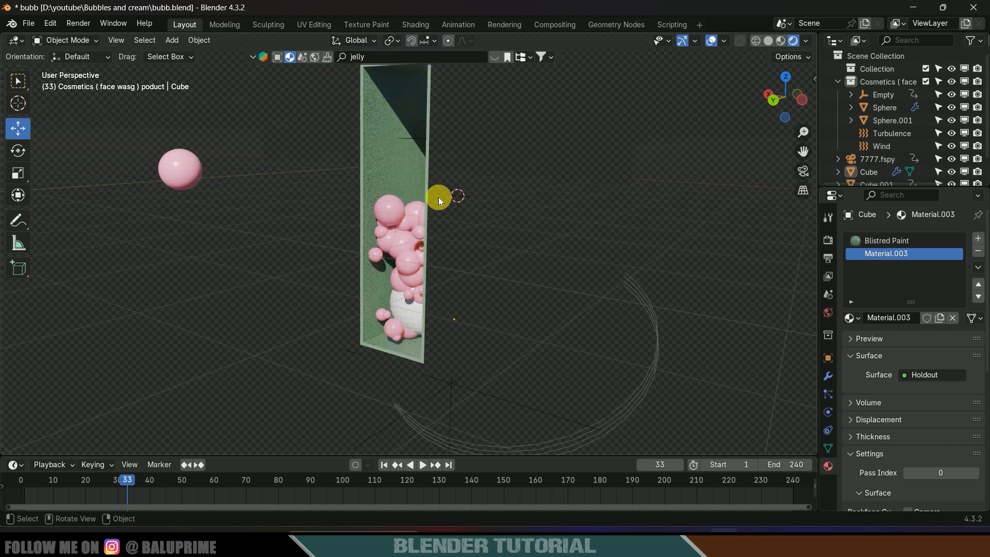
pyautogui.click(429, 173)
pyautogui.scroll(3, 475, 192)
pyautogui.keyDown('shift'); pyautogui.moveTo(448, 196); pyautogui.dragTo(458, 250, button='middle'); pyautogui.keyUp('shift')
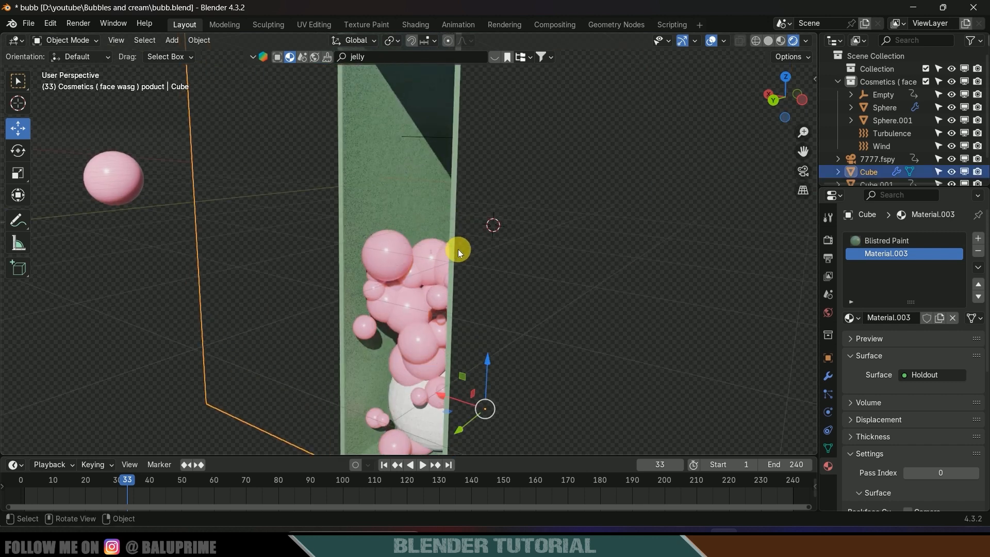
pyautogui.press('Tab')
pyautogui.click(452, 223)
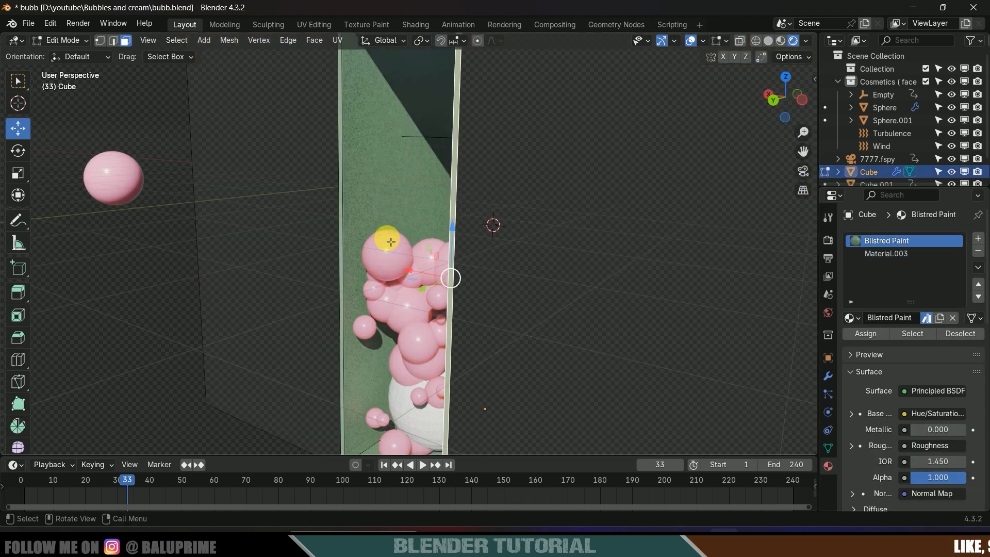
pyautogui.keyDown('shift'); pyautogui.click(342, 213); pyautogui.keyUp('shift')
pyautogui.keyDown('shift'); pyautogui.moveTo(406, 388); pyautogui.dragTo(413, 262, button='middle'); pyautogui.keyUp('shift')
pyautogui.scroll(2, 411, 344)
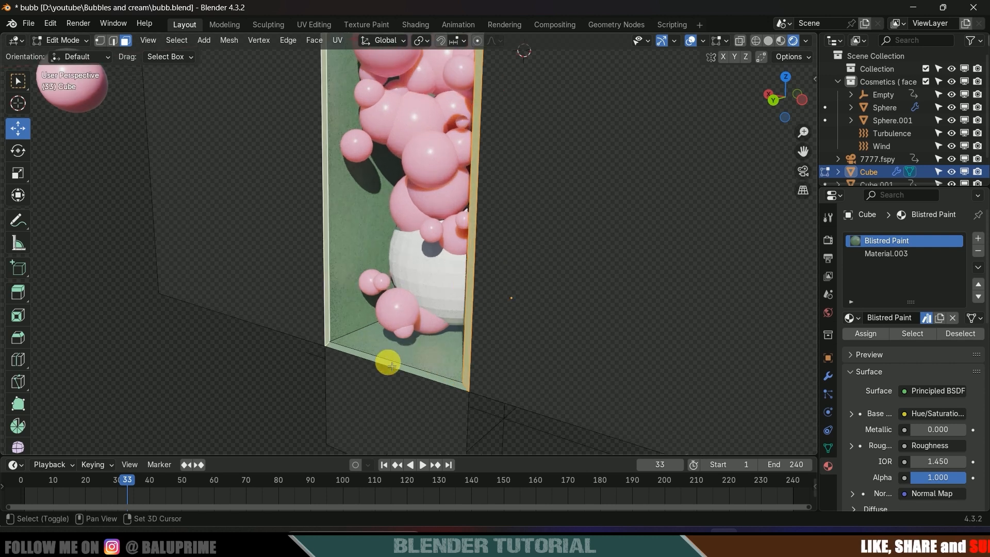
pyautogui.keyDown('shift'); pyautogui.click(390, 365); pyautogui.keyUp('shift')
pyautogui.keyDown('shift'); pyautogui.moveTo(519, 171); pyautogui.dragTo(527, 310, button='middle'); pyautogui.keyUp('shift')
pyautogui.keyDown('shift'); pyautogui.moveTo(509, 62); pyautogui.dragTo(460, 225, button='middle'); pyautogui.keyUp('shift')
pyautogui.keyDown('shift'); pyautogui.click(442, 228); pyautogui.keyUp('shift')
pyautogui.moveTo(567, 306); pyautogui.dragTo(542, 297, button='middle')
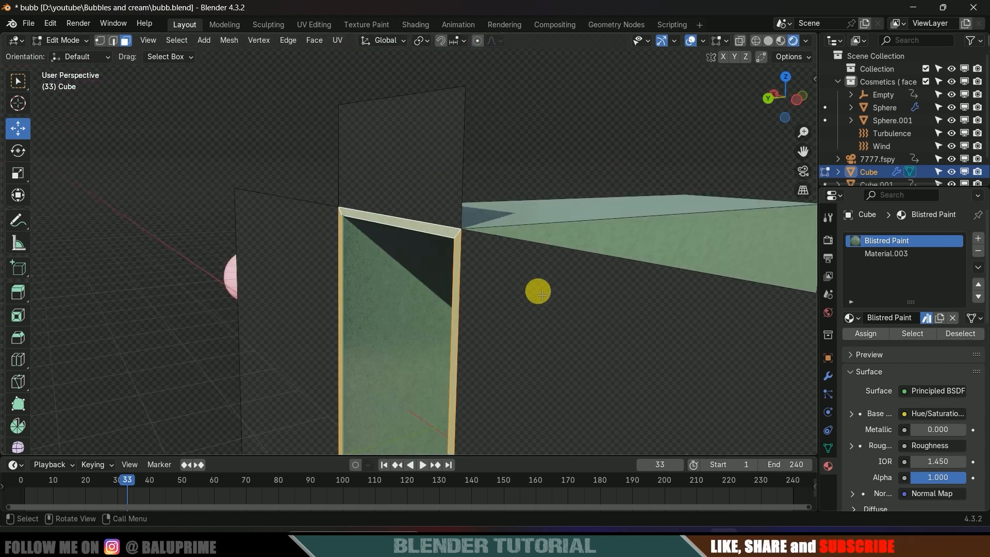
pyautogui.scroll(-3, 541, 297)
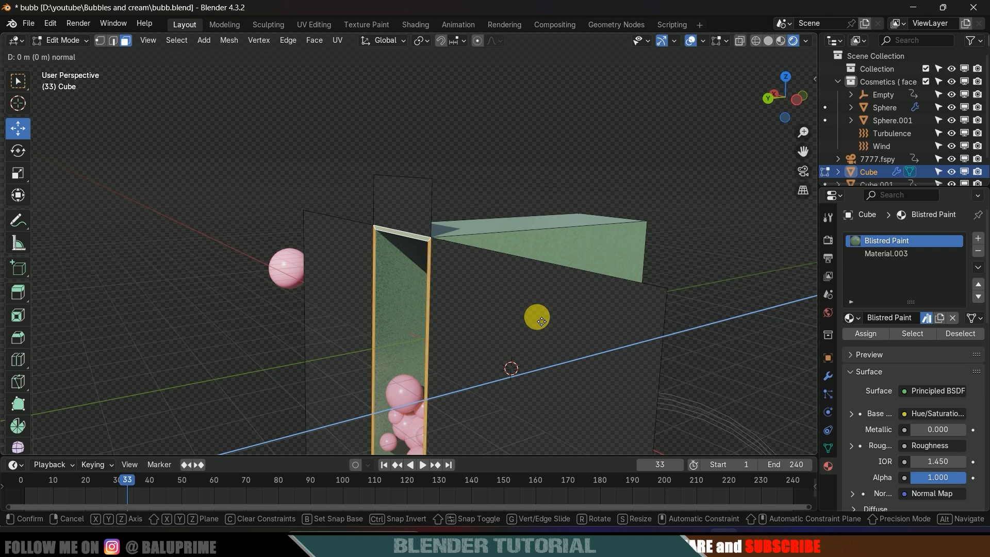
pyautogui.press('y')
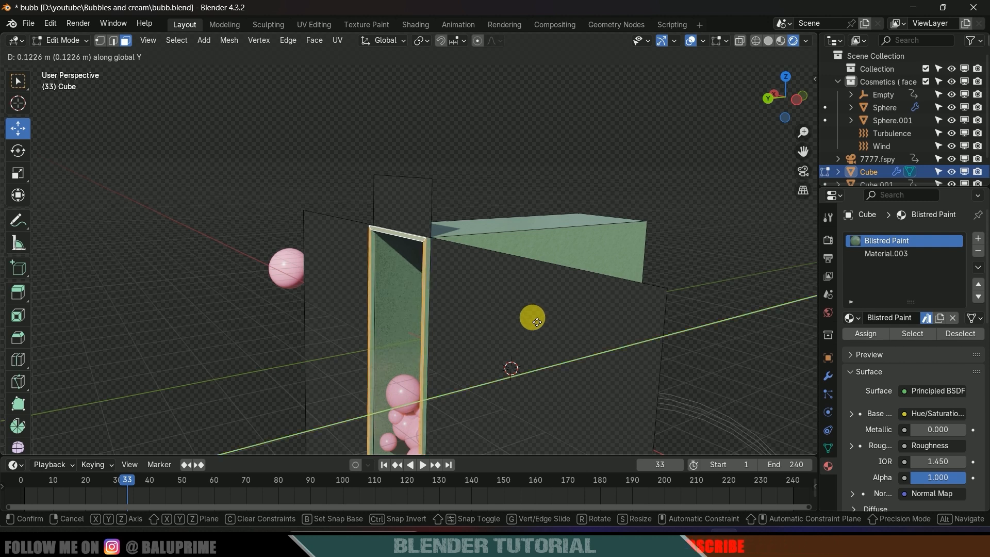
pyautogui.click(537, 322)
pyautogui.press('Tab')
# Step: Check the extended box rim and masking panels from the camera view
pyautogui.moveTo(510, 334); pyautogui.dragTo(562, 311, button='middle')
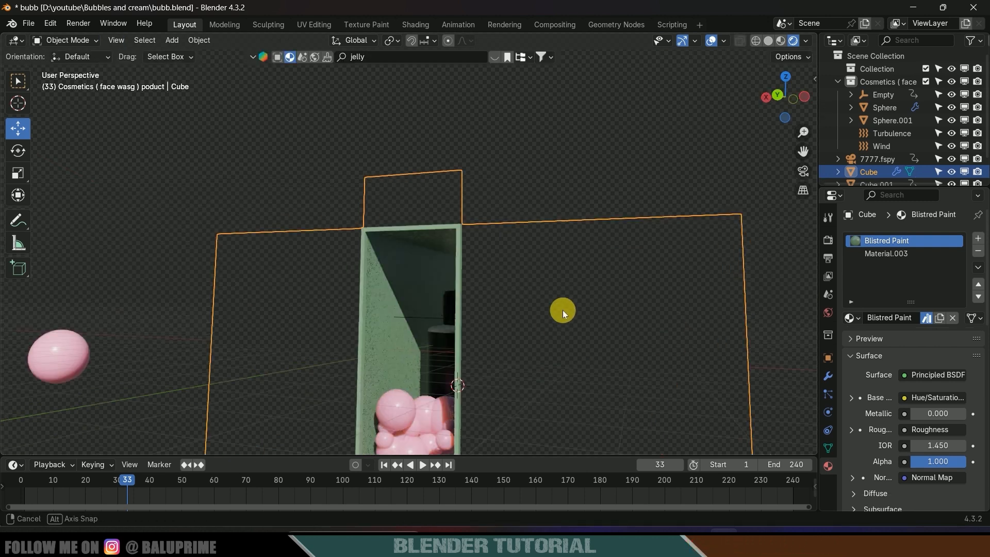
pyautogui.press('KP_0')
pyautogui.scroll(-6, 513, 222)
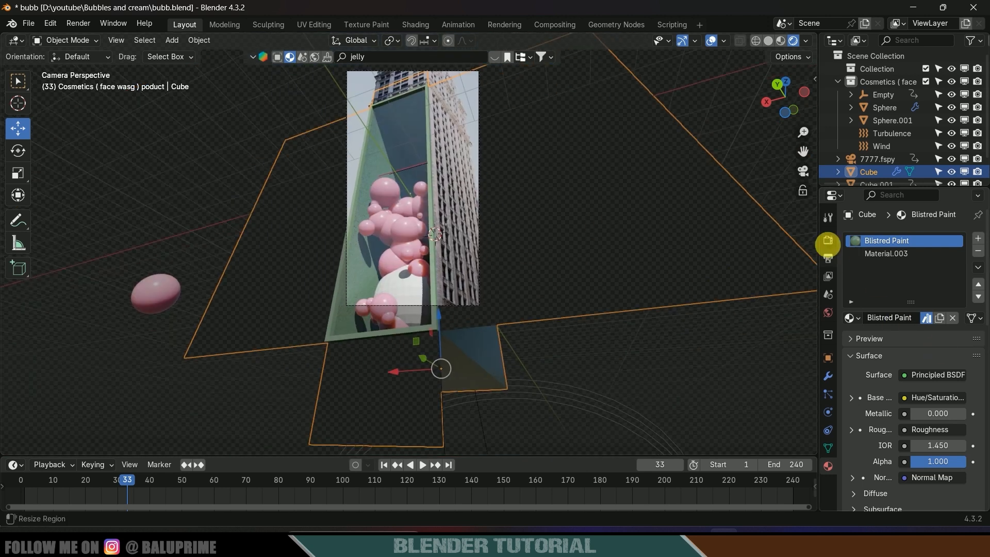
# Step: Set the scene's color management view transform to Standard
pyautogui.click(828, 240)
pyautogui.scroll(-2, 896, 438)
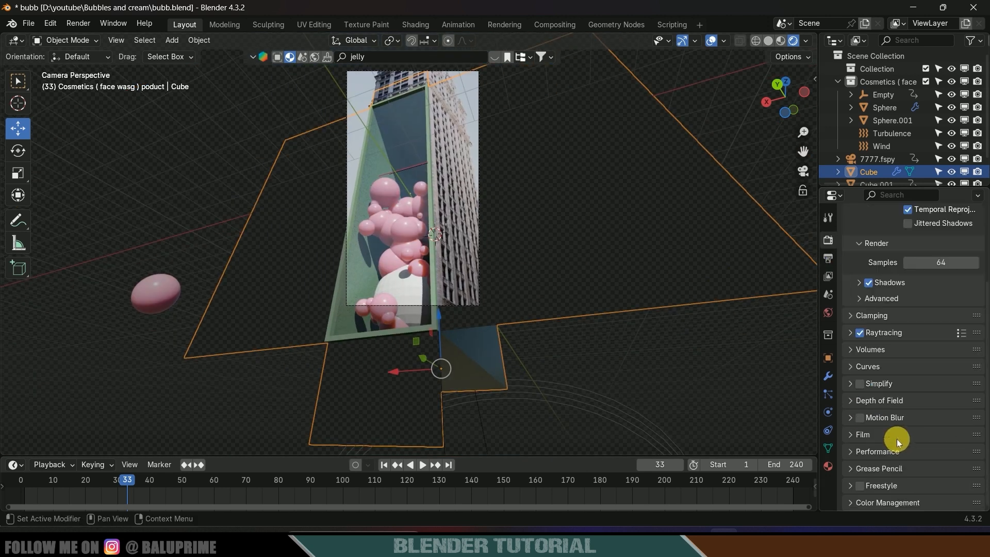
pyautogui.click(852, 502)
pyautogui.scroll(-5, 848, 465)
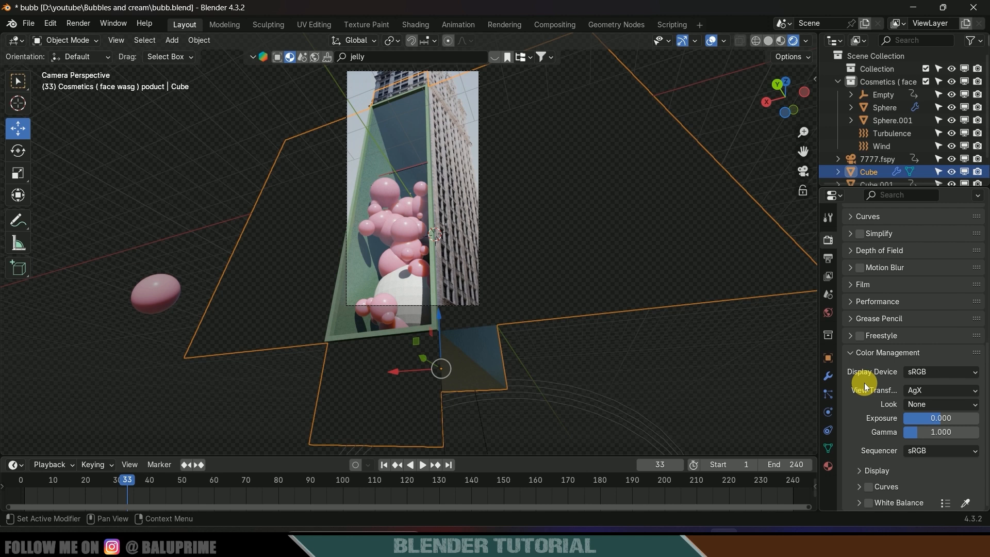
pyautogui.click(918, 391)
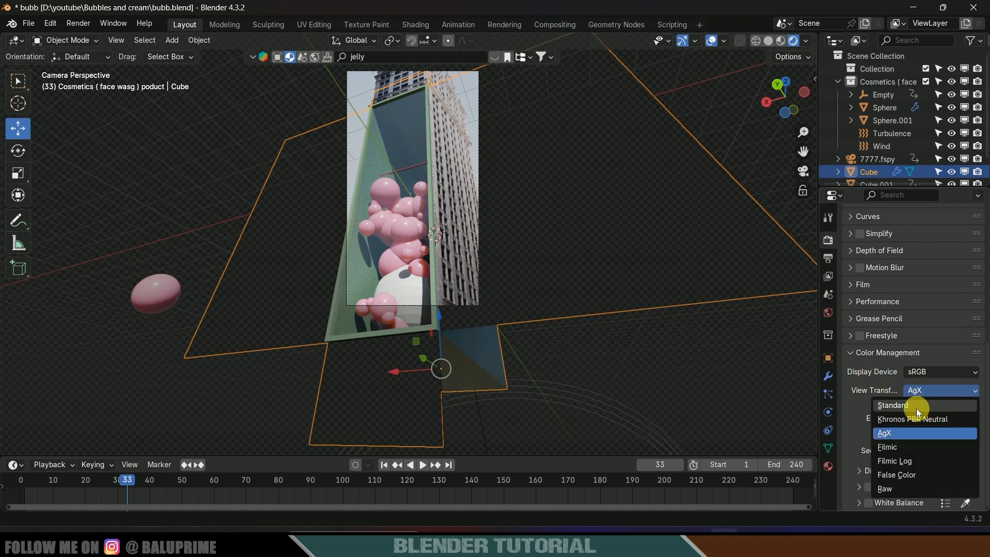
pyautogui.click(918, 409)
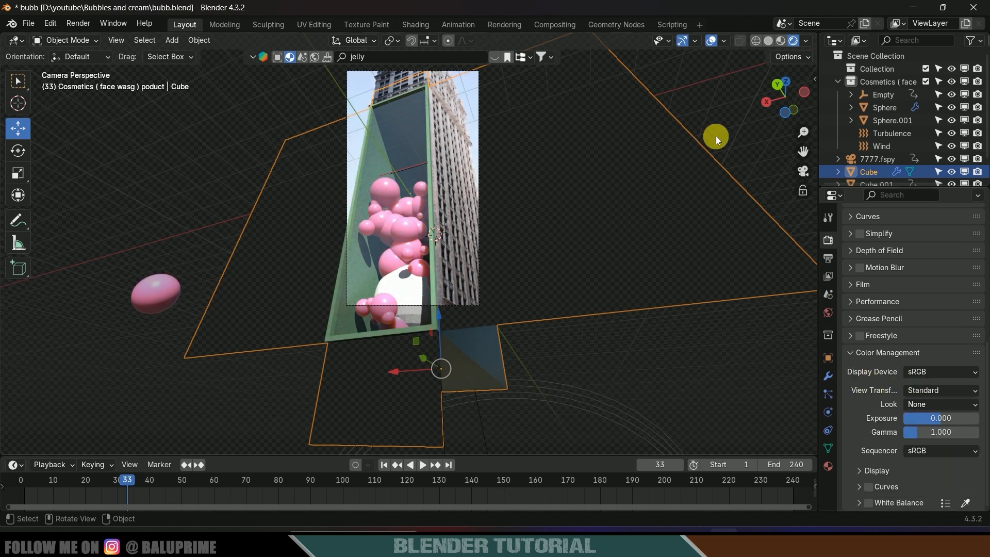
# Step: Play the bubble animation from frame 33 to frame 54 in the camera view and save the file
pyautogui.click(695, 141)
pyautogui.scroll(2, 536, 263)
pyautogui.press('space')
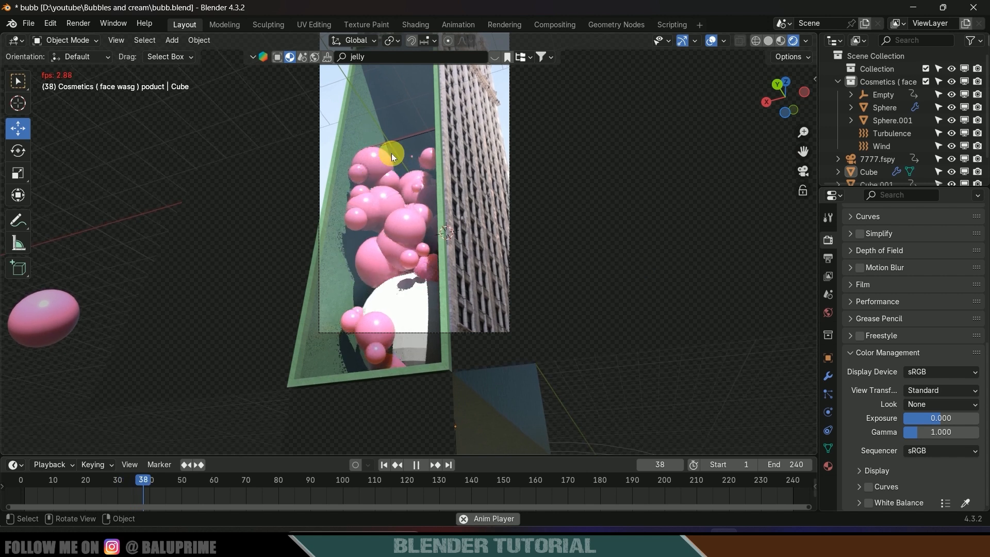
pyautogui.moveTo(505, 245); pyautogui.dragTo(446, 190, button='middle')
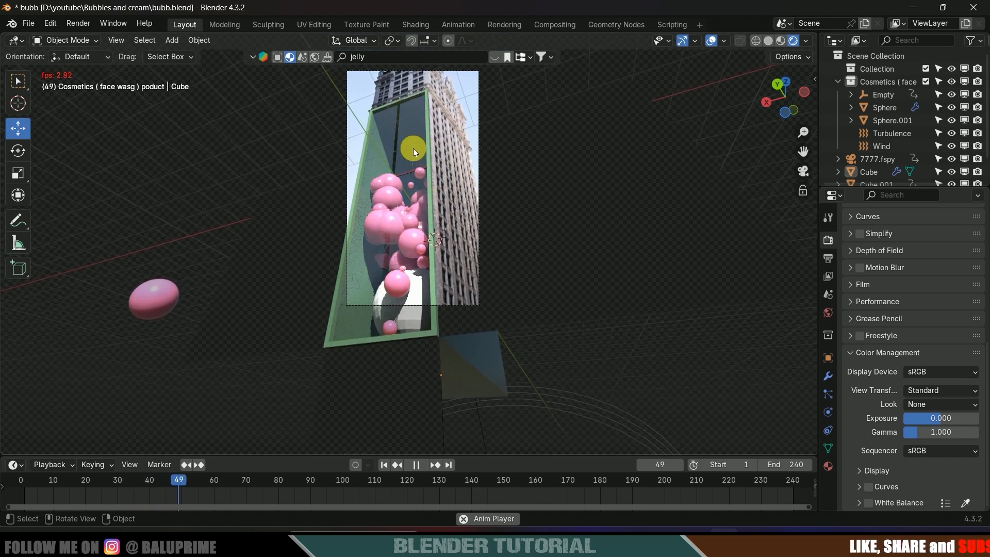
pyautogui.press('space')
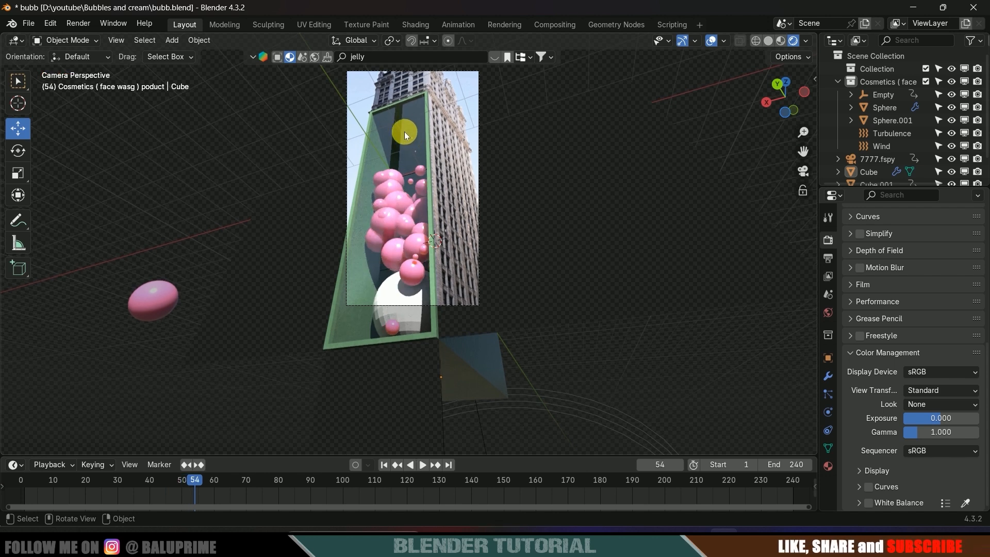
pyautogui.hotkey('ctrl', 's')
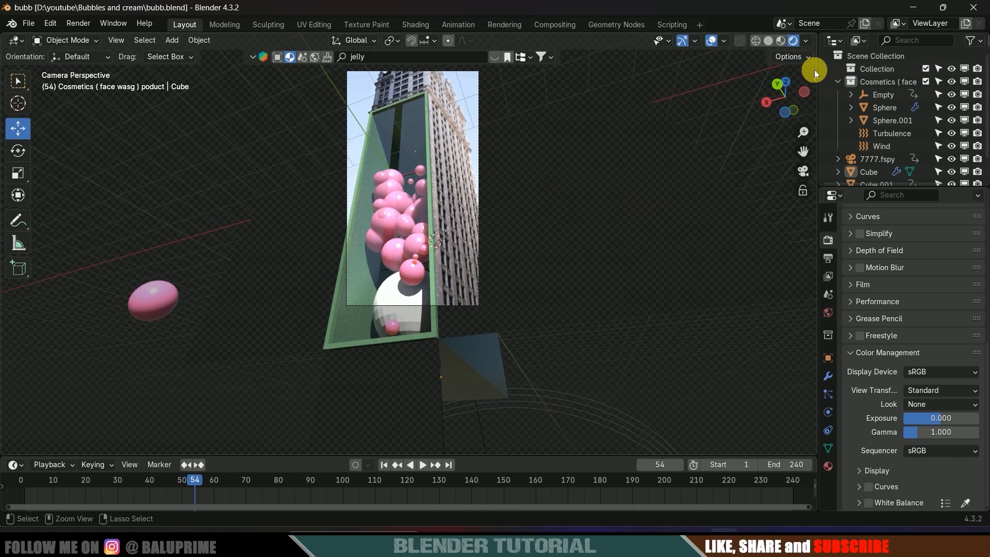
# Step: Switch the render engine to Cycles with GPU Compute as the device
pyautogui.scroll(10, 910, 261)
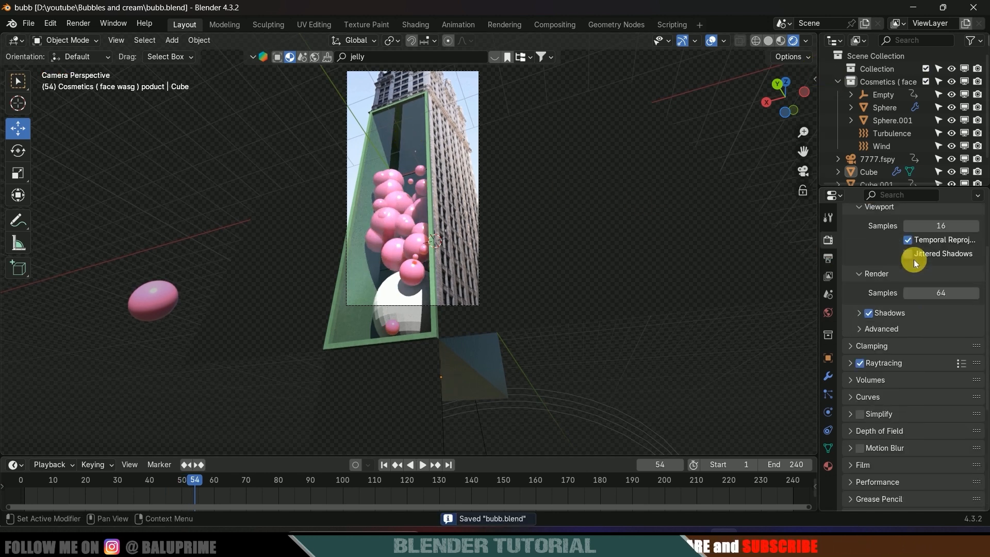
pyautogui.scroll(1, 883, 281)
pyautogui.click(910, 235)
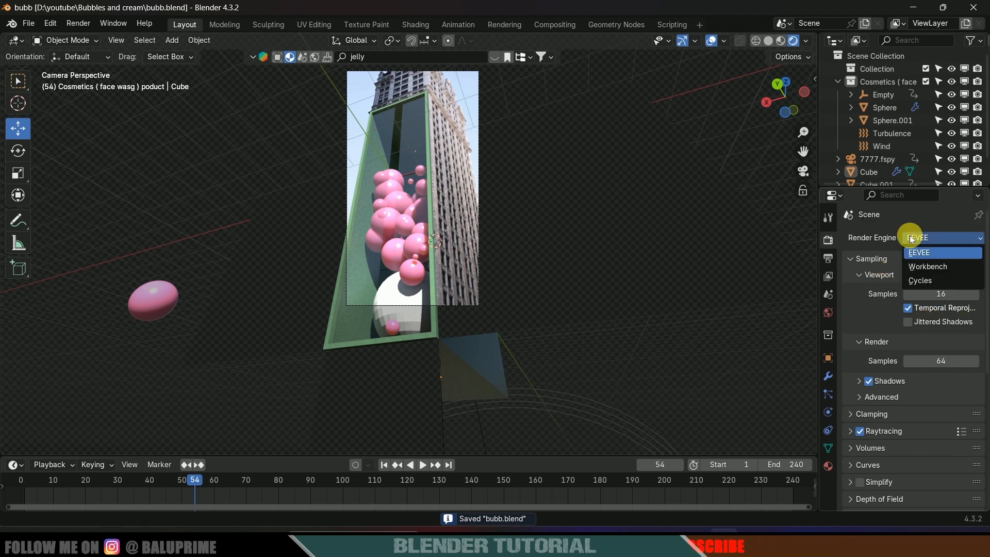
pyautogui.click(930, 280)
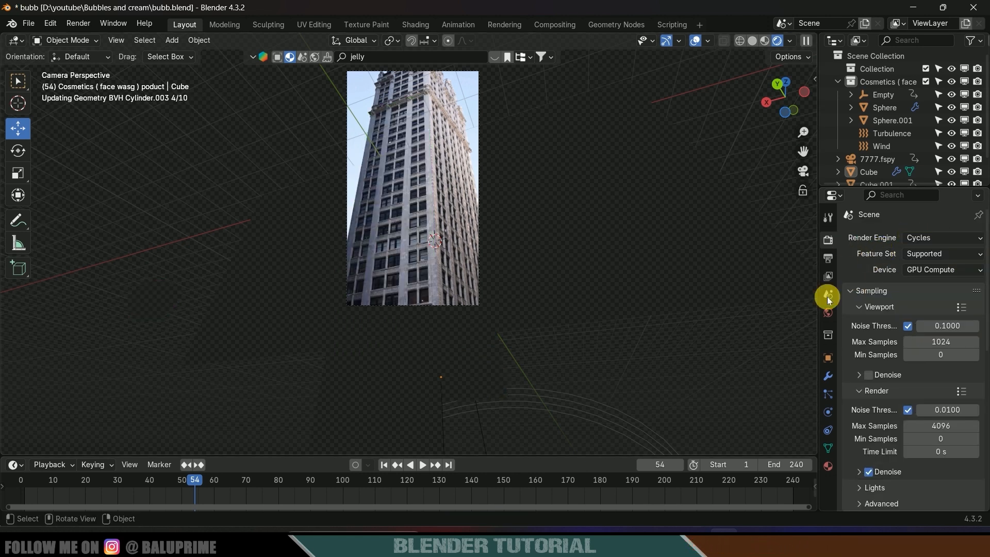
pyautogui.click(923, 269)
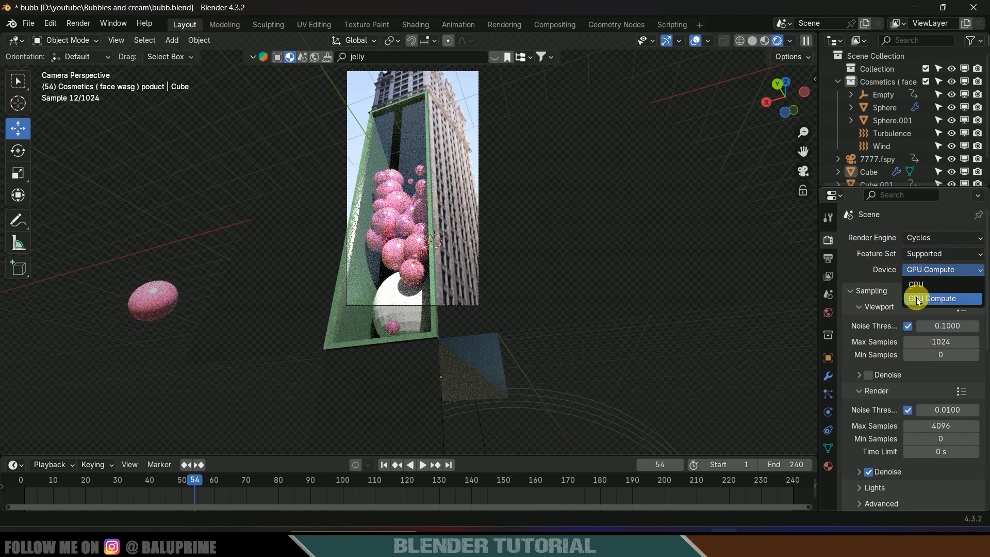
pyautogui.click(917, 297)
pyautogui.scroll(-10, 871, 348)
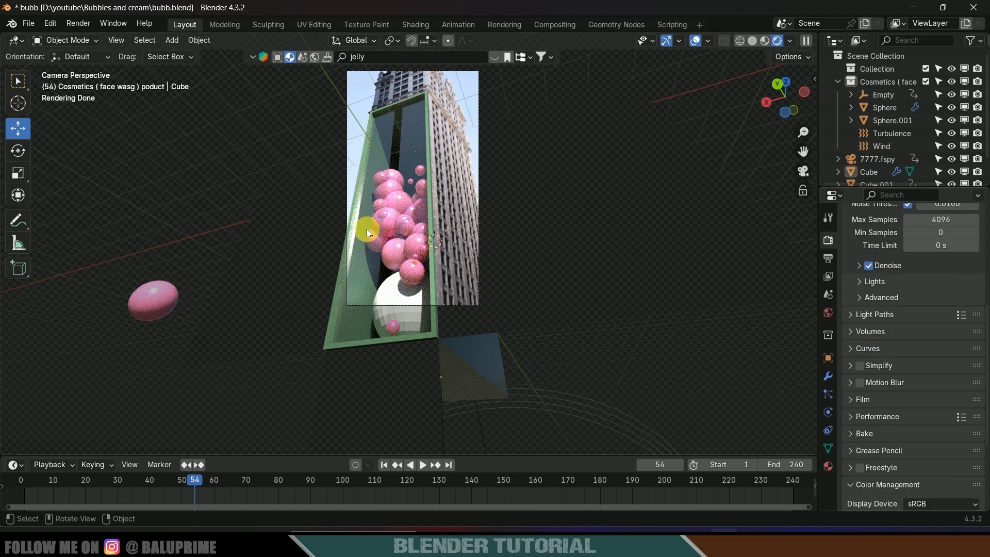
# Step: Select the box and adjust the metallic value of its Blistred Paint material to about 0.532
pyautogui.click(361, 209)
pyautogui.click(360, 209)
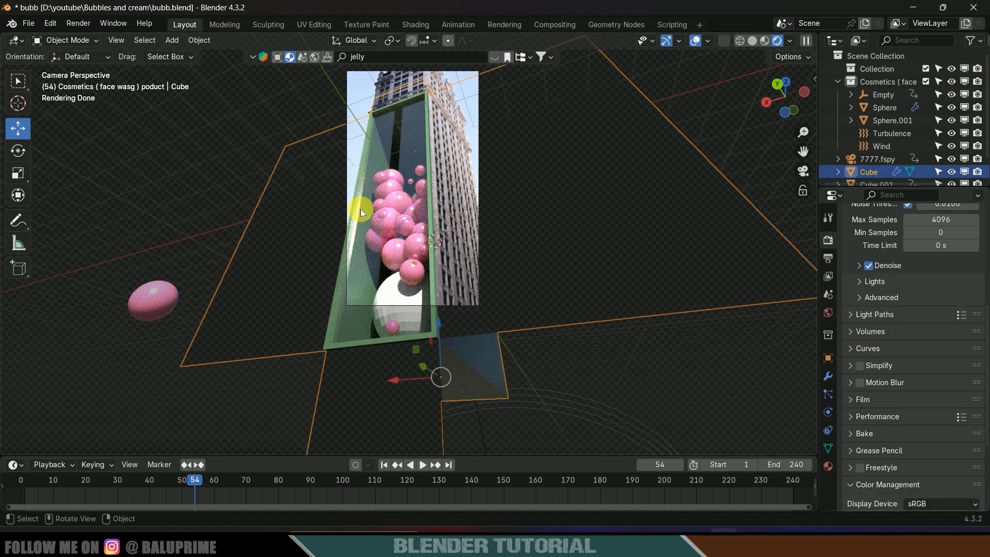
pyautogui.click(828, 465)
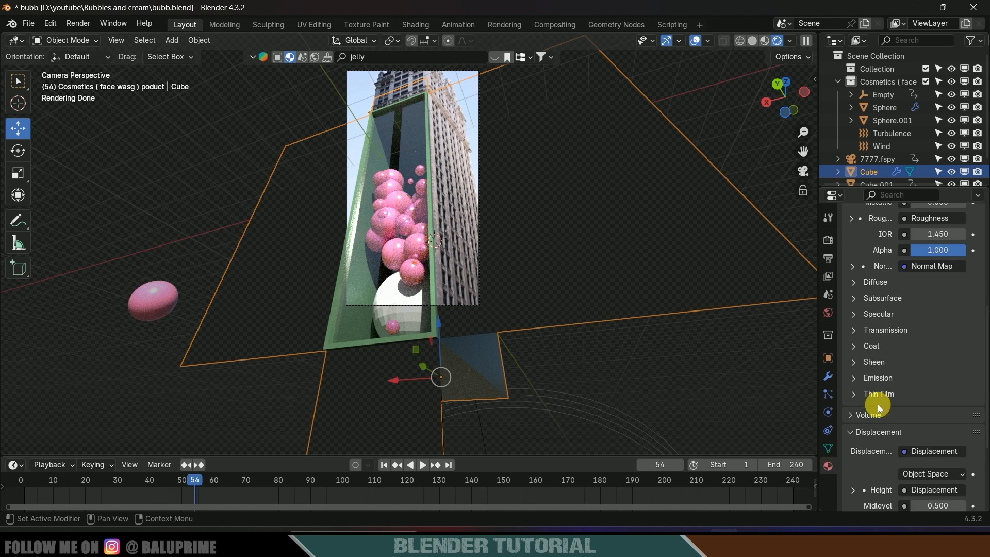
pyautogui.scroll(4, 887, 397)
pyautogui.scroll(2, 891, 391)
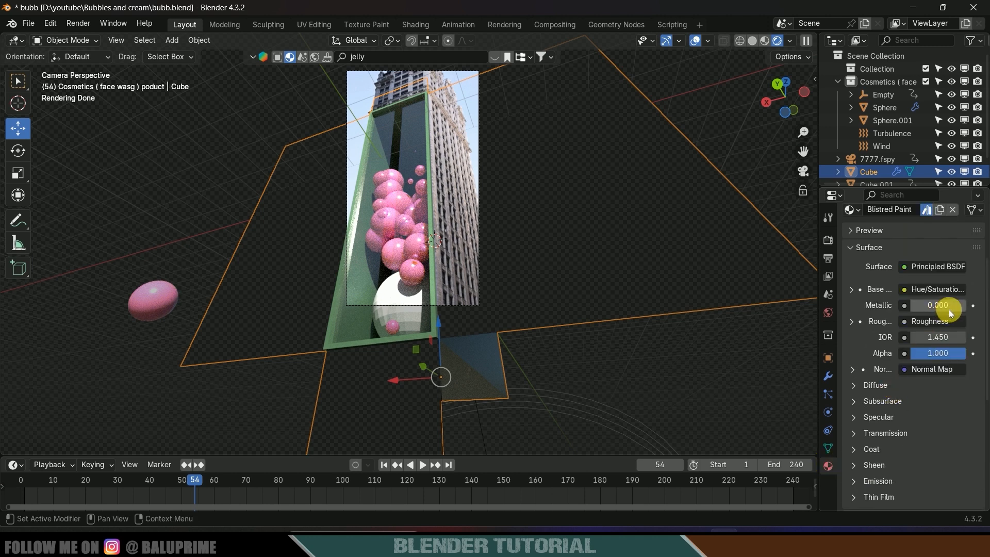
pyautogui.click(852, 322)
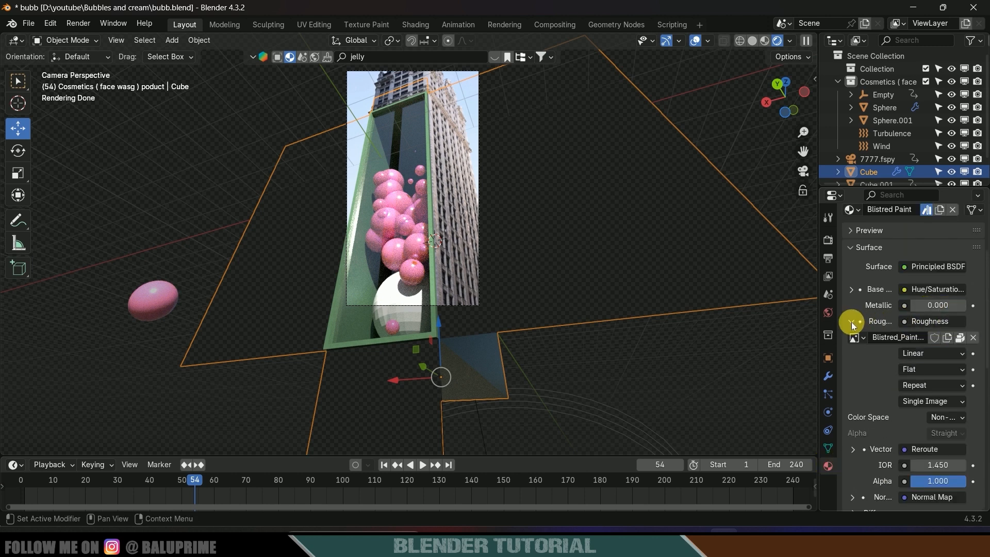
pyautogui.moveTo(932, 307); pyautogui.dragTo(964, 307)
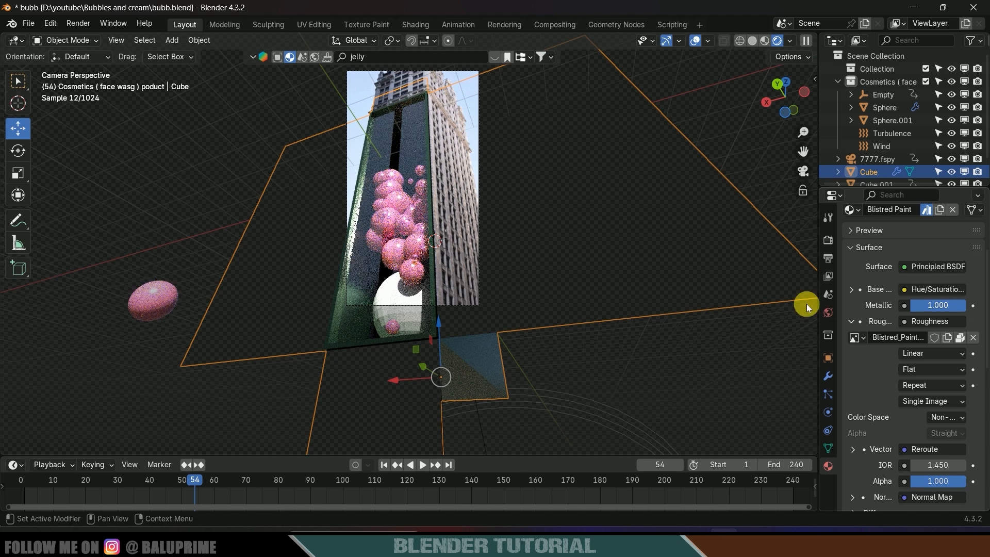
pyautogui.moveTo(959, 305); pyautogui.dragTo(936, 305)
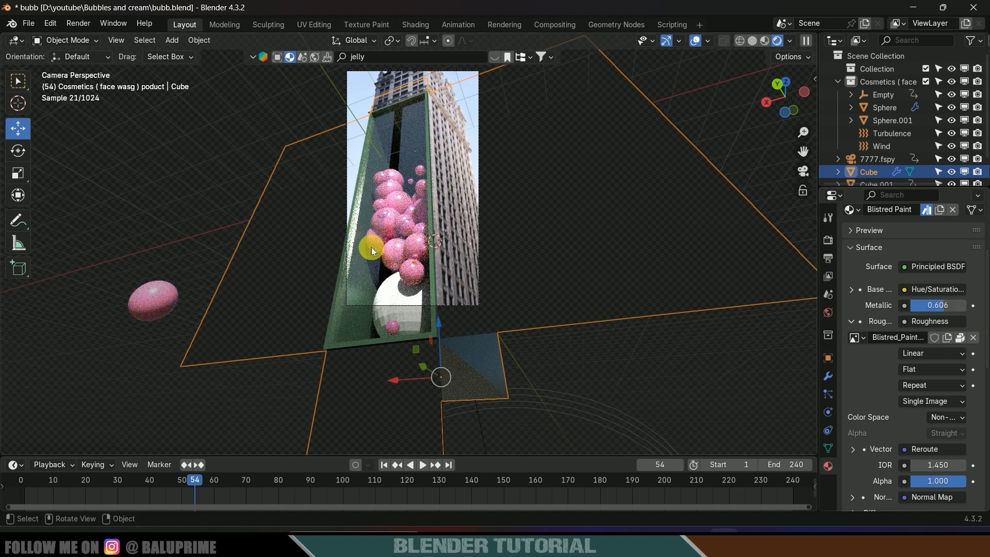
pyautogui.moveTo(933, 307); pyautogui.dragTo(929, 308)
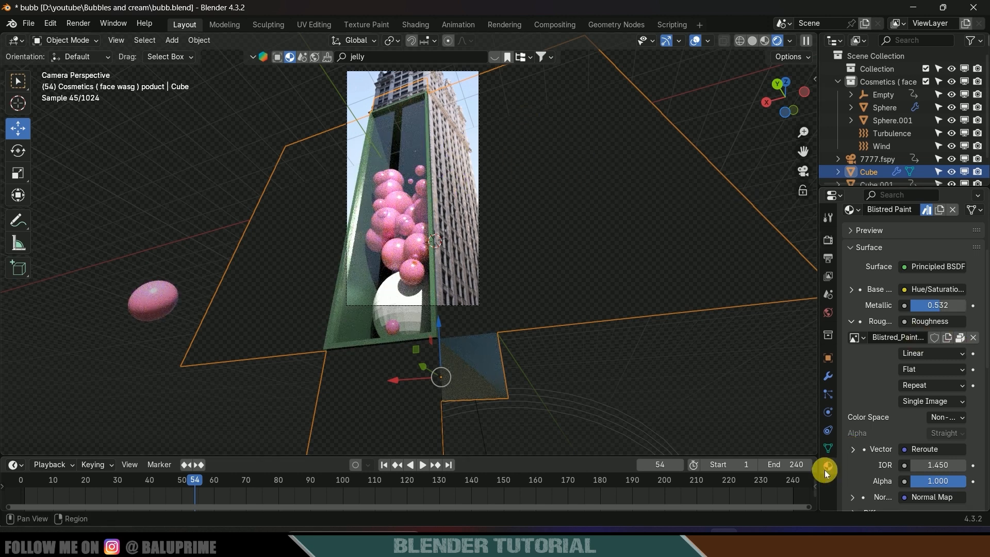
# Step: Search the asset library for "white paint" and apply White painted metal to the box's first material slot
pyautogui.scroll(5, 868, 418)
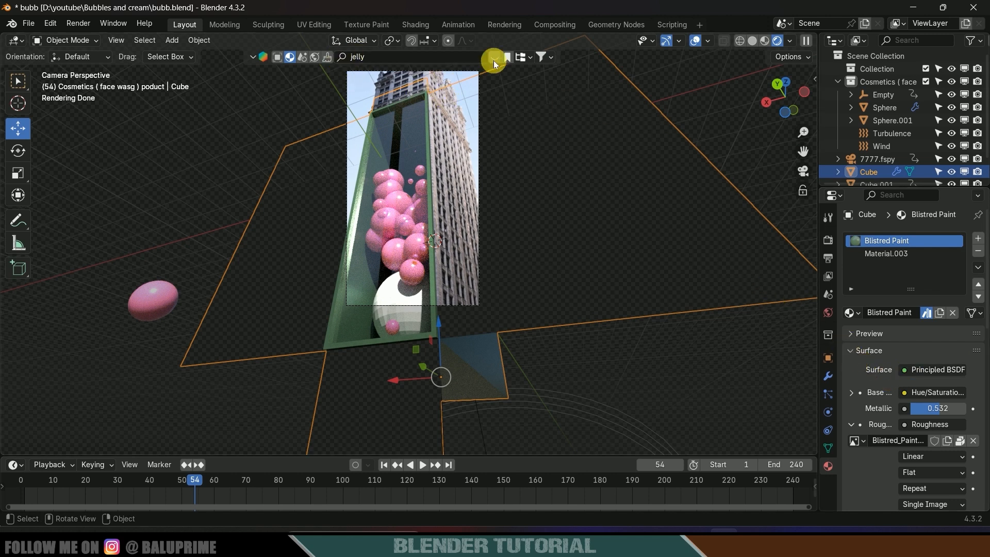
pyautogui.doubleClick(365, 58)
pyautogui.write('white paint')
pyautogui.press('Return')
pyautogui.click(82, 114)
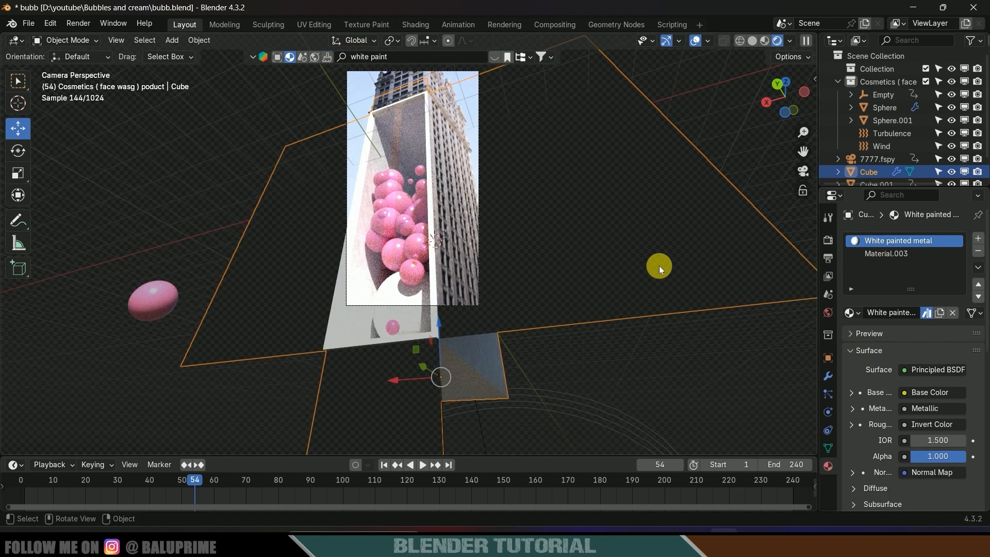
# Step: Advance the animation to frame 85 in solid shading and enter mesh editing on the box
pyautogui.press('Up')
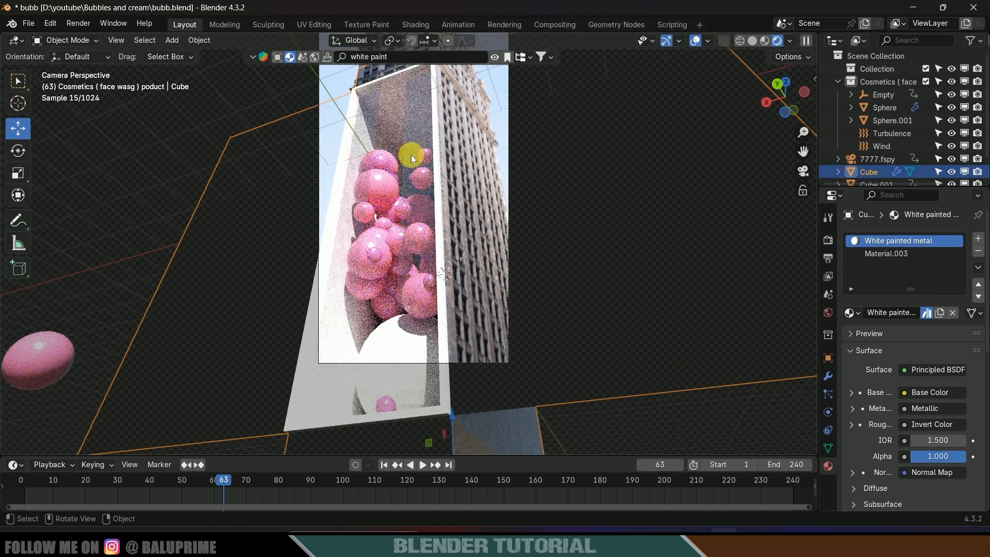
pyautogui.click(765, 41)
pyautogui.moveTo(435, 347)
pyautogui.mouseDown(button='middle')
pyautogui.moveTo(464, 289)
pyautogui.moveTo(205, 264)
pyautogui.moveTo(327, 299)
pyautogui.moveTo(528, 289)
pyautogui.mouseUp(button='middle')
pyautogui.click(768, 41)
pyautogui.press('Tab')
pyautogui.press('Tab')
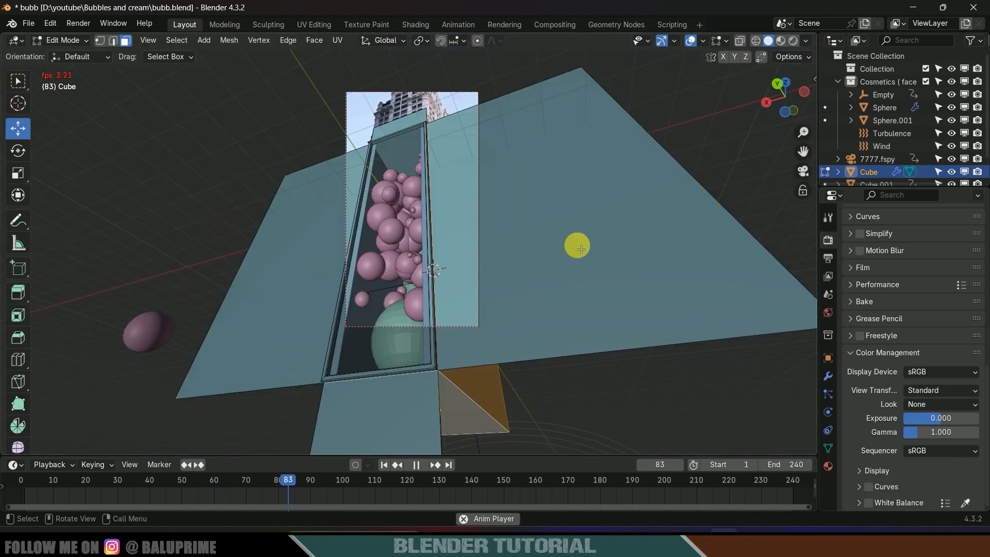
pyautogui.press('space')
# Step: Deselect the box's faces and, in vertex mode with X-ray on, select all vertices of its rear wall opposite the opening
pyautogui.click(756, 41)
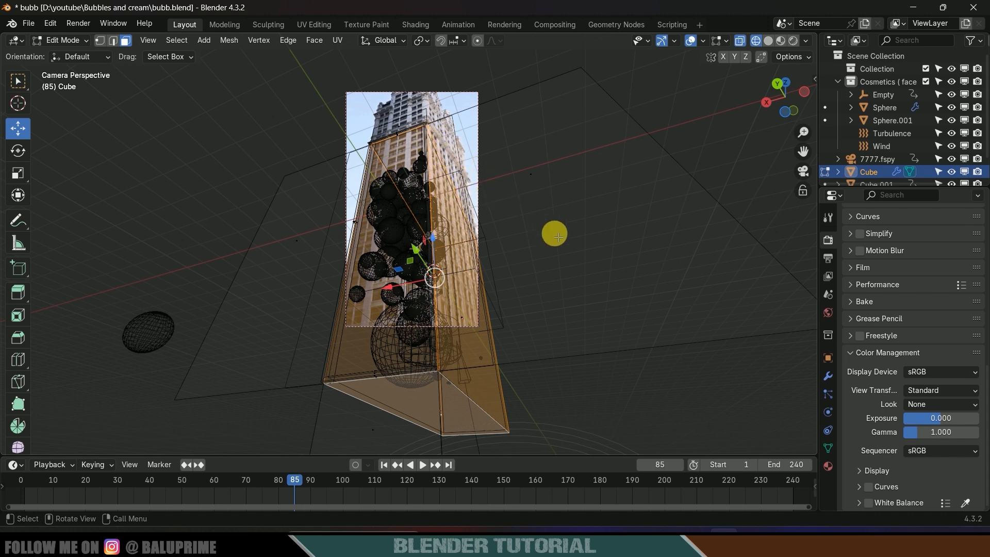
pyautogui.moveTo(555, 233); pyautogui.dragTo(519, 214, button='middle')
pyautogui.moveTo(536, 263); pyautogui.dragTo(657, 216, button='middle')
pyautogui.press('KP_0')
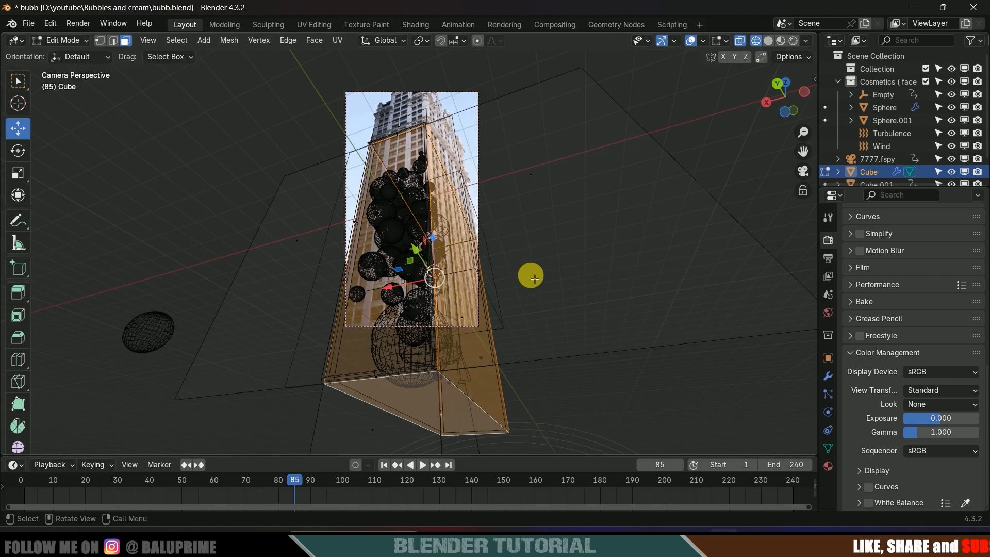
pyautogui.moveTo(583, 283); pyautogui.dragTo(641, 287, button='middle')
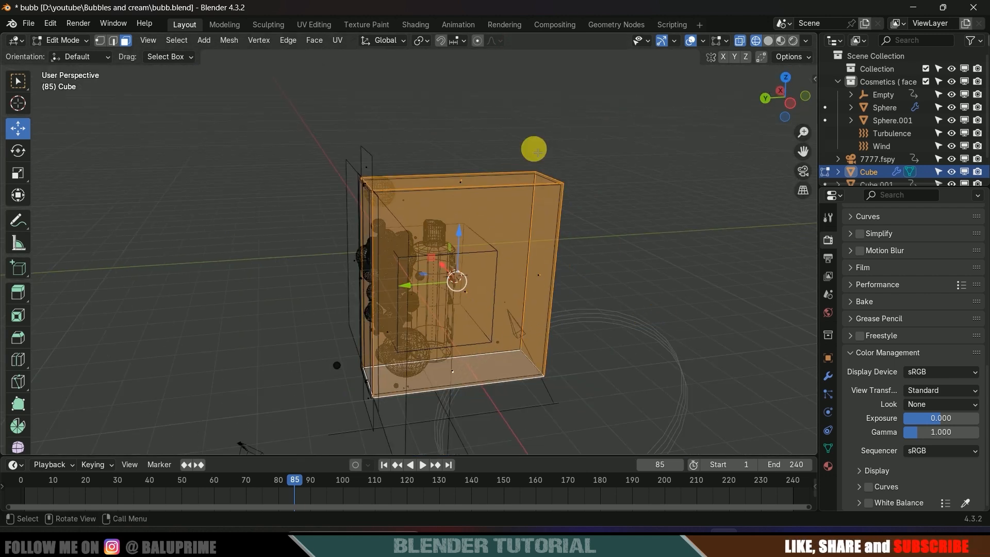
pyautogui.click(626, 233)
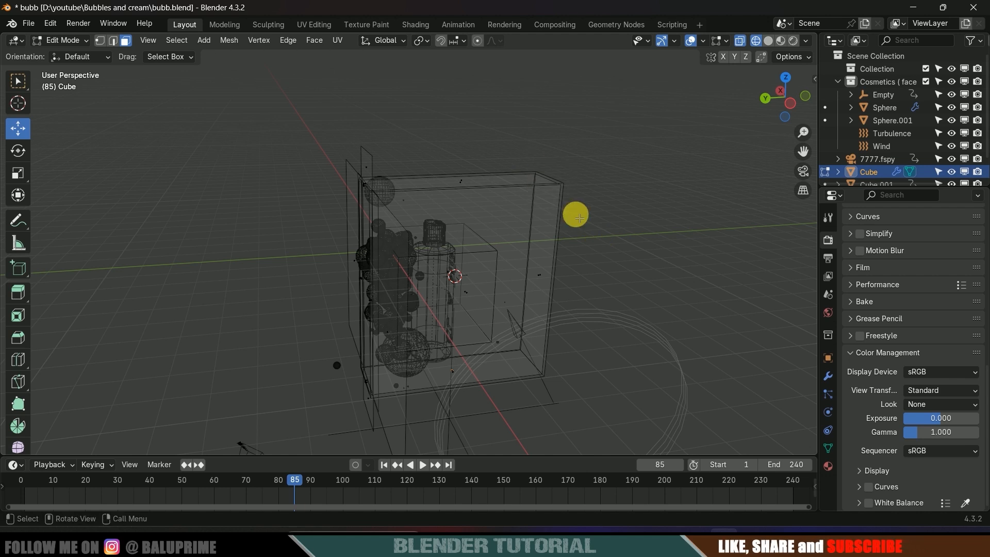
pyautogui.hotkey('shift', 'z')
pyautogui.click(99, 40)
pyautogui.press('a')
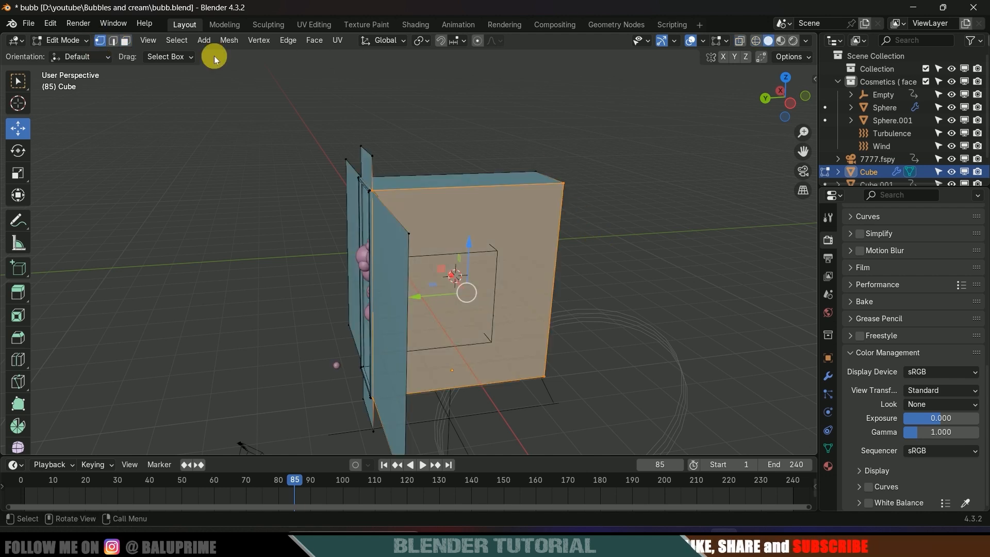
pyautogui.click(741, 41)
pyautogui.moveTo(453, 137); pyautogui.dragTo(608, 219)
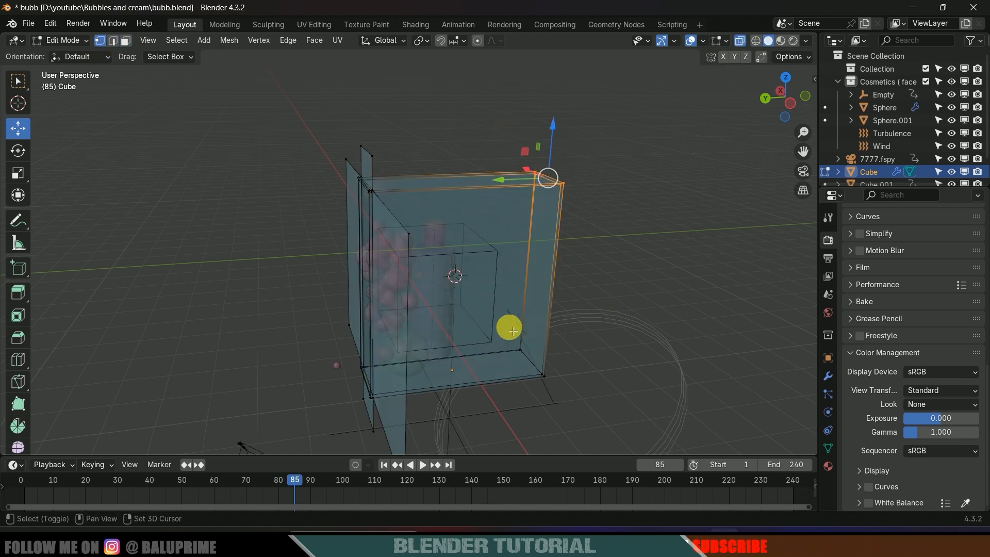
pyautogui.keyDown('shift'); pyautogui.moveTo(512, 330); pyautogui.dragTo(615, 418); pyautogui.keyUp('shift')
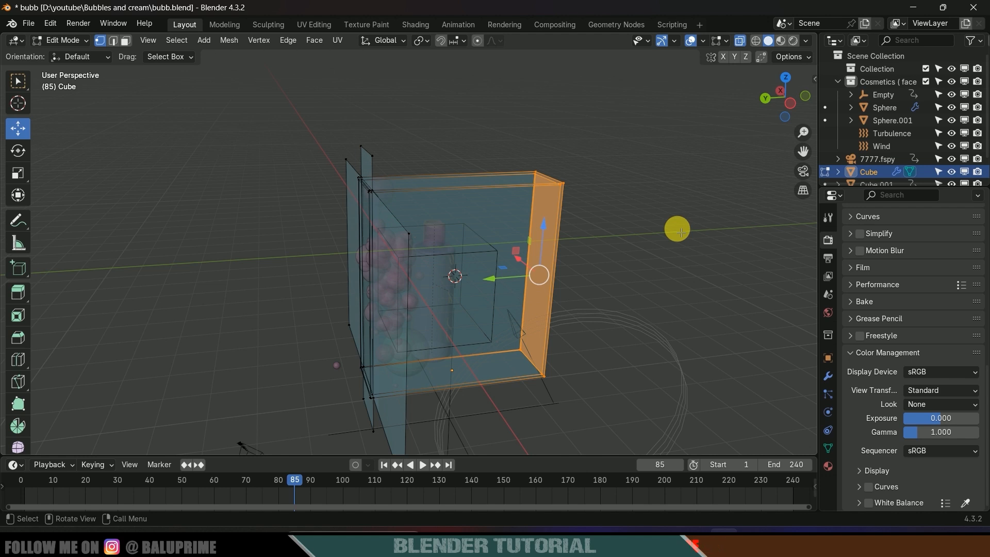
# Step: Move the box's selected rear wall sideways along negative X, checking its position against the building in the camera view
pyautogui.press('KP_0')
pyautogui.keyDown('shift'); pyautogui.moveTo(600, 251); pyautogui.dragTo(603, 206, button='middle'); pyautogui.keyUp('shift')
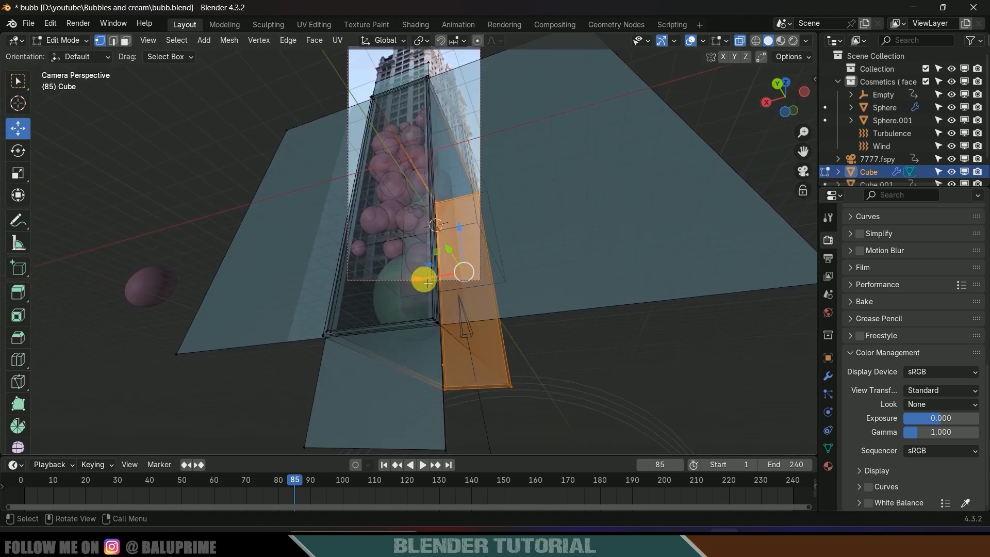
pyautogui.moveTo(428, 283); pyautogui.dragTo(475, 280)
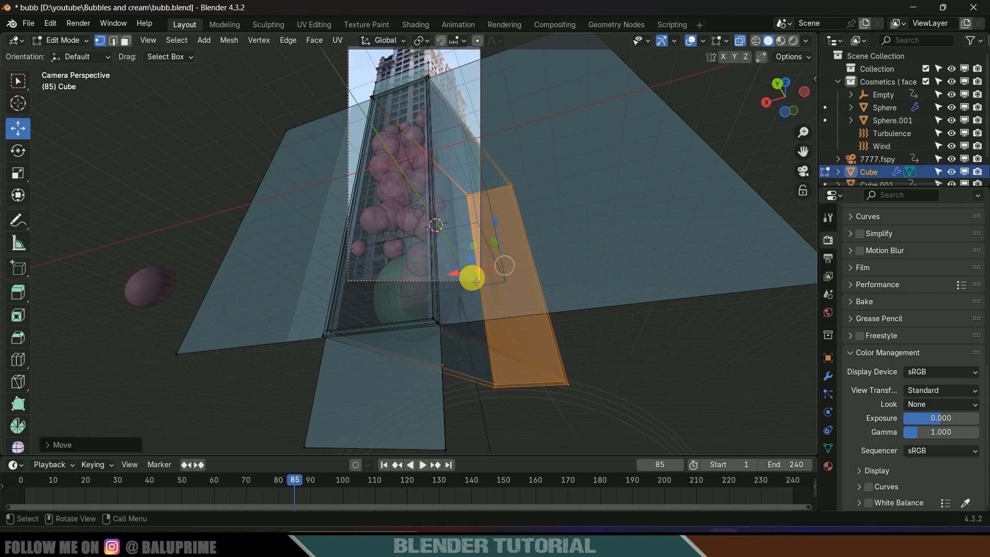
pyautogui.scroll(2, 484, 155)
pyautogui.keyDown('shift'); pyautogui.moveTo(480, 159); pyautogui.dragTo(419, 400, button='middle'); pyautogui.keyUp('shift')
pyautogui.scroll(4, 430, 282)
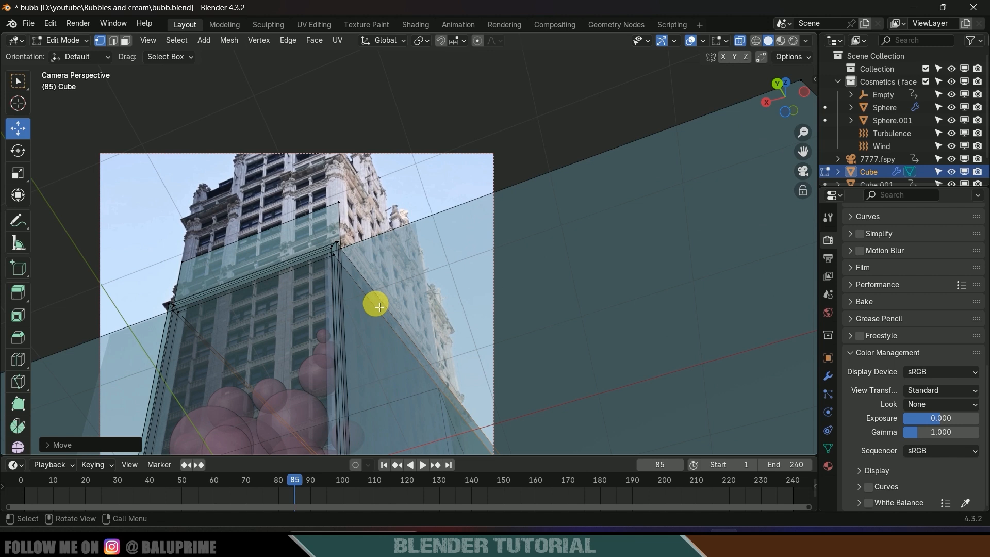
pyautogui.keyDown('shift'); pyautogui.moveTo(531, 287); pyautogui.dragTo(562, 122, button='middle'); pyautogui.keyUp('shift')
pyautogui.scroll(-3, 543, 258)
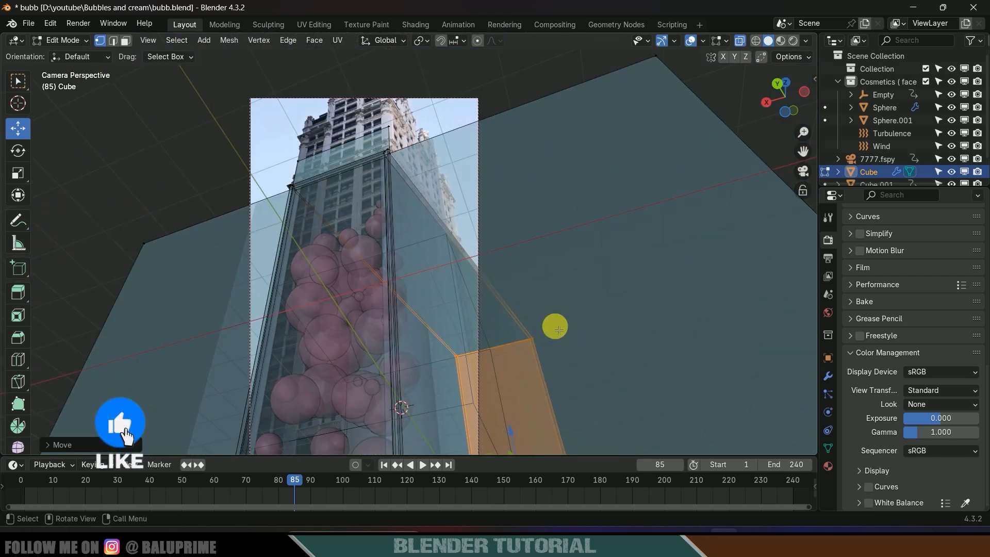
# Step: Fine-tune the position of the box's selected rear wall against the building and return to object mode
pyautogui.scroll(-3, 559, 345)
pyautogui.keyDown('shift'); pyautogui.moveTo(558, 348); pyautogui.dragTo(558, 339, button='middle'); pyautogui.keyUp('shift')
pyautogui.moveTo(426, 375); pyautogui.dragTo(429, 385)
pyautogui.press('Tab')
pyautogui.scroll(-1, 505, 308)
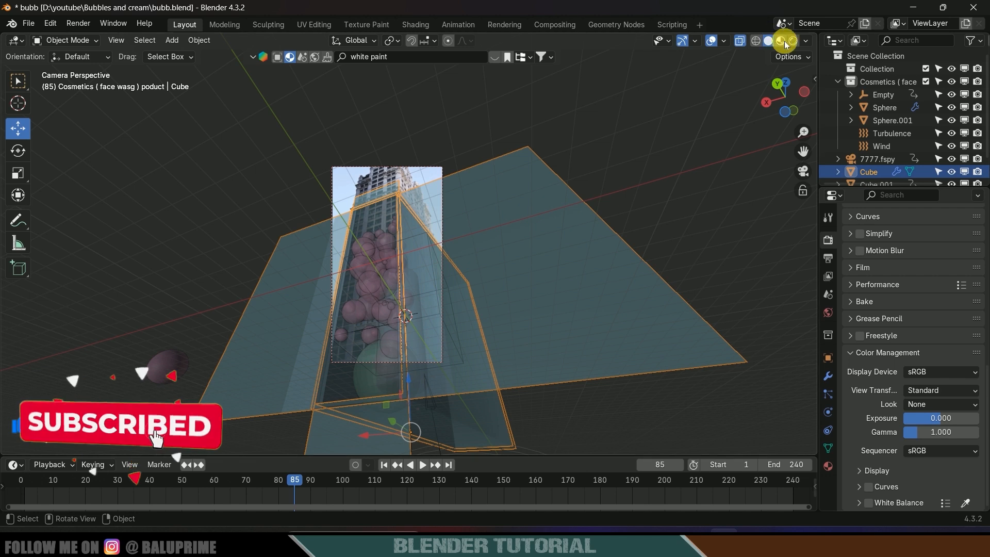
# Step: Preview the box and bubbles in rendered shading and save the file
pyautogui.click(786, 44)
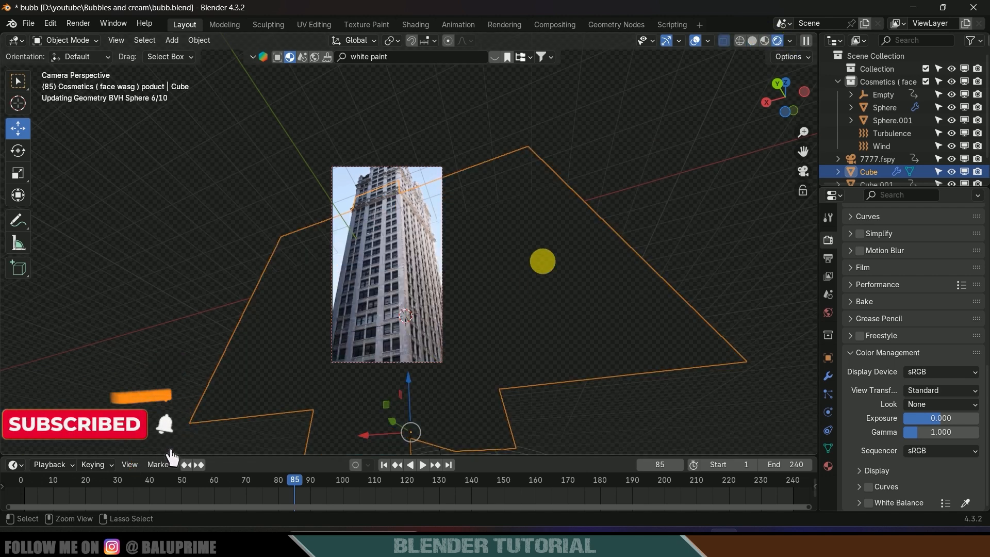
pyautogui.hotkey('ctrl', 's')
pyautogui.scroll(1, 485, 272)
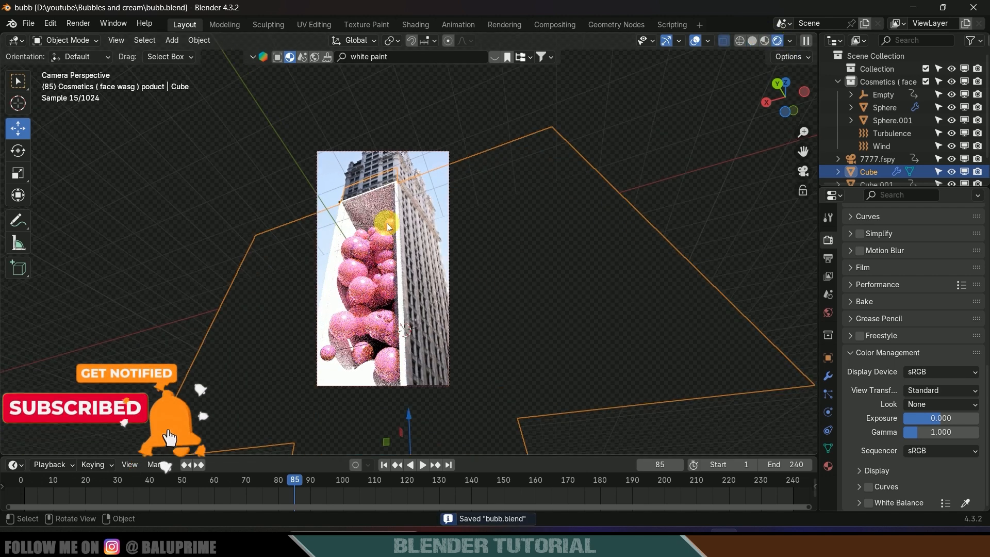
pyautogui.scroll(-2, 591, 265)
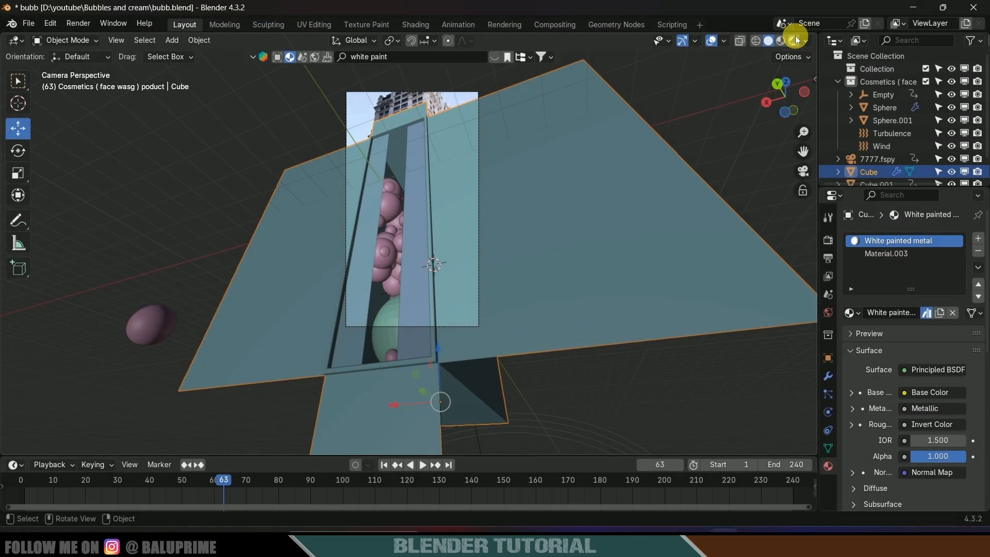
# Step: Show frame 63 in rendered shading and enable Render Region with cropping to that region in the output settings
pyautogui.click(778, 40)
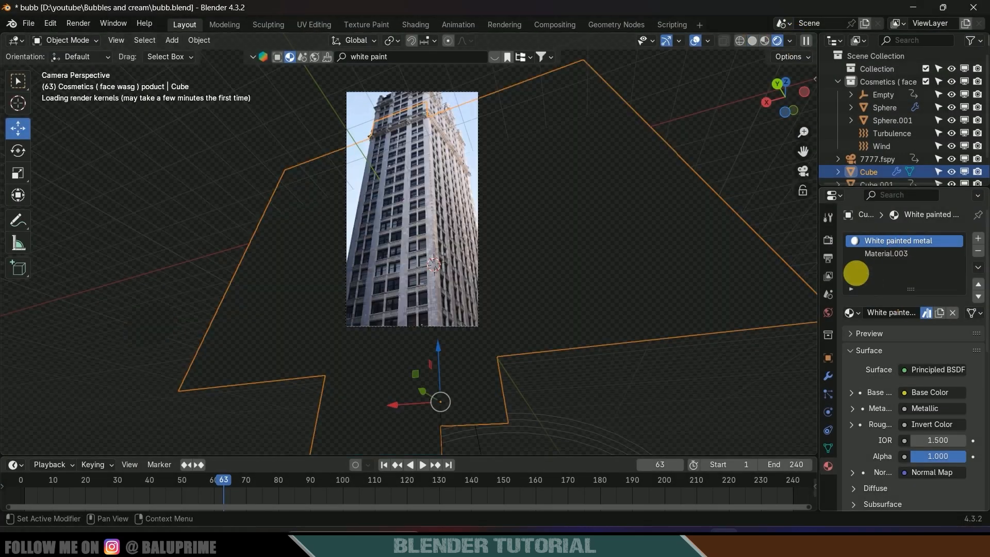
pyautogui.click(829, 259)
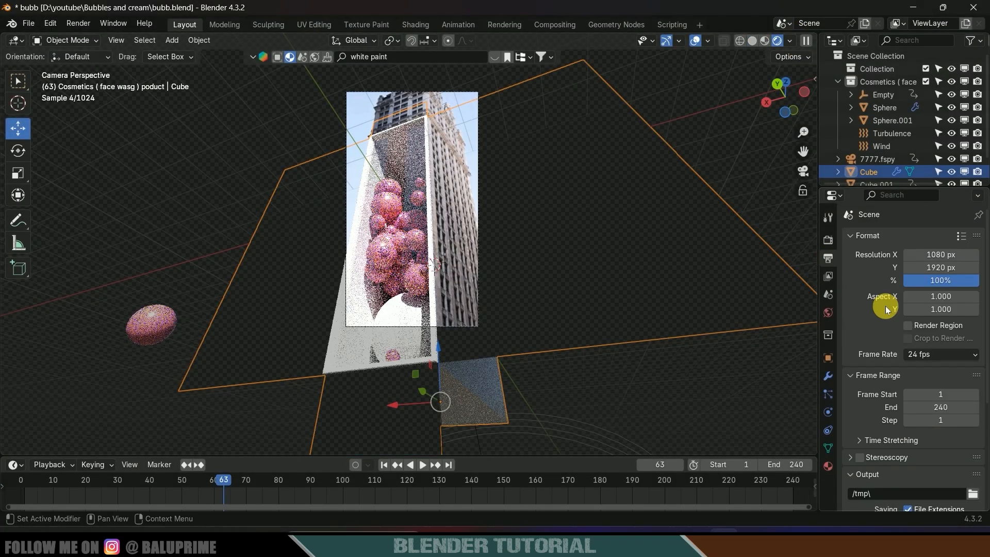
pyautogui.scroll(2, 934, 293)
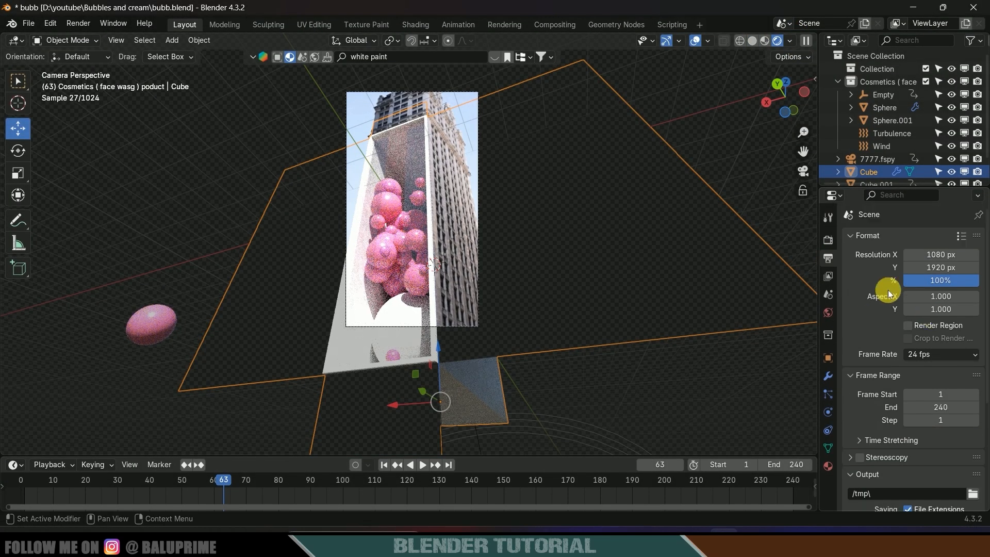
pyautogui.click(910, 325)
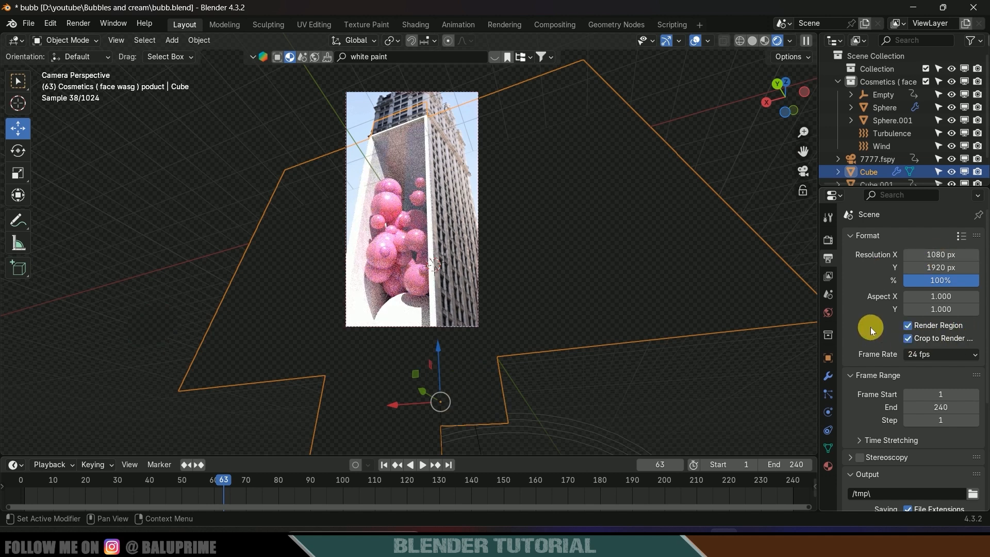
# Step: Keep the frame rate at 24 fps and configure the output as PNG files in the D:\youtube\Bubbles and cream folder
pyautogui.scroll(-3, 871, 330)
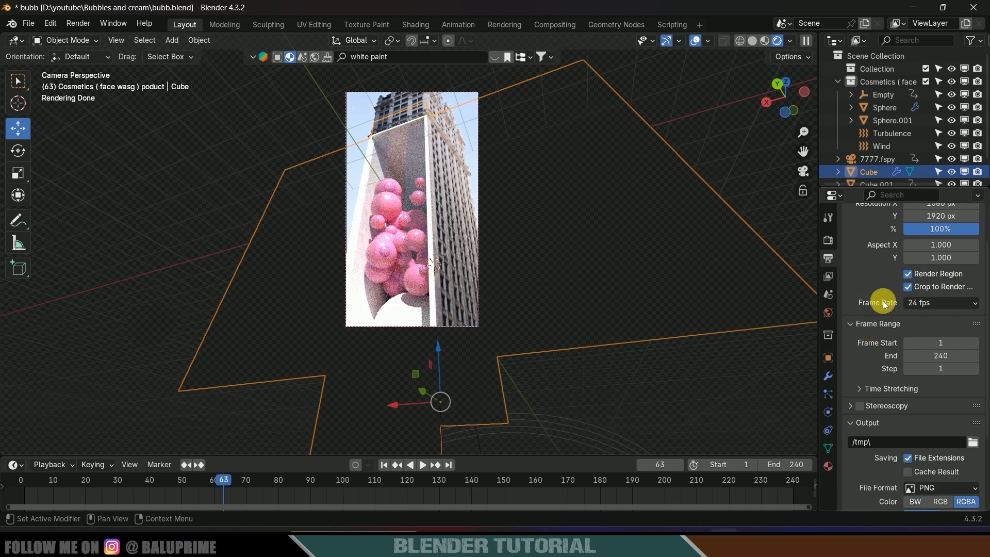
pyautogui.click(952, 304)
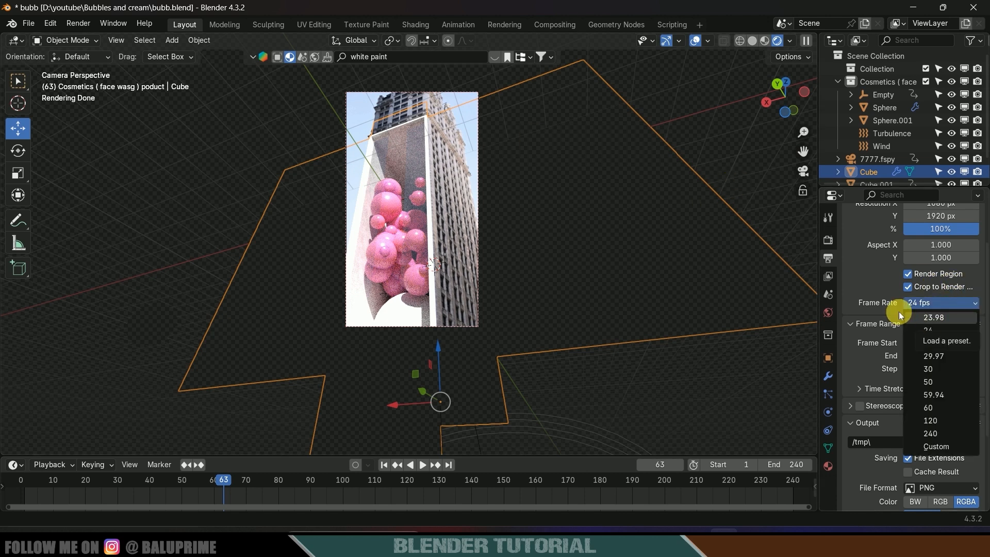
pyautogui.click(917, 305)
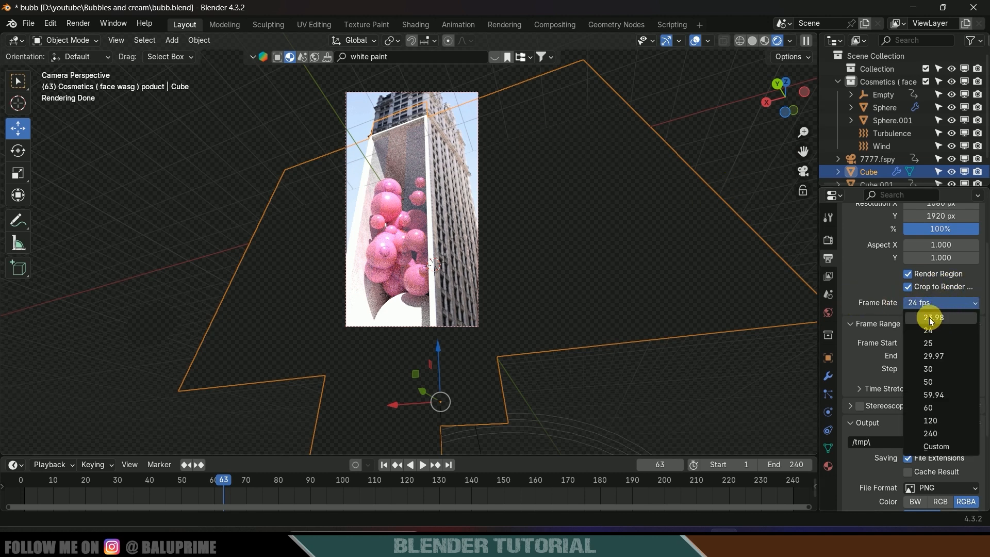
pyautogui.scroll(-3, 881, 300)
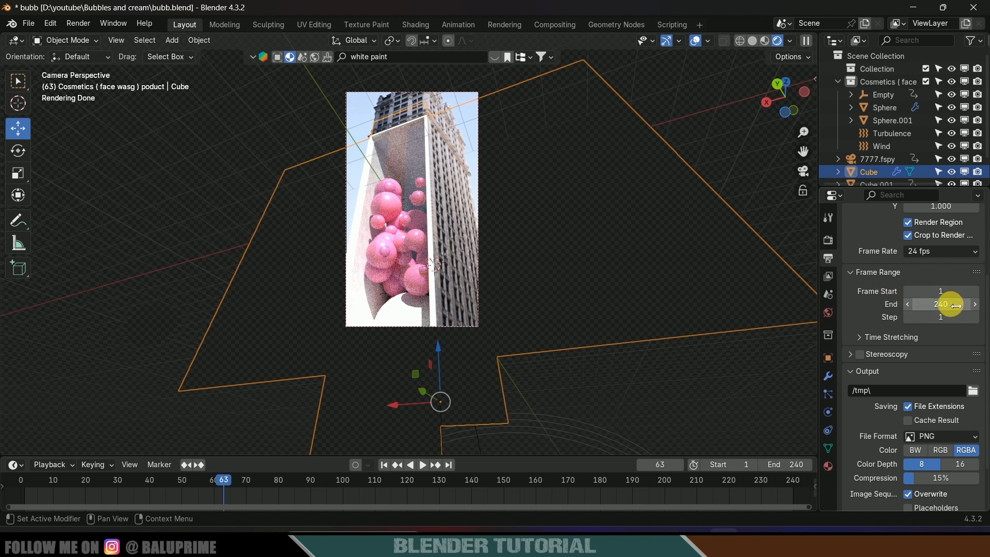
pyautogui.scroll(-3, 853, 304)
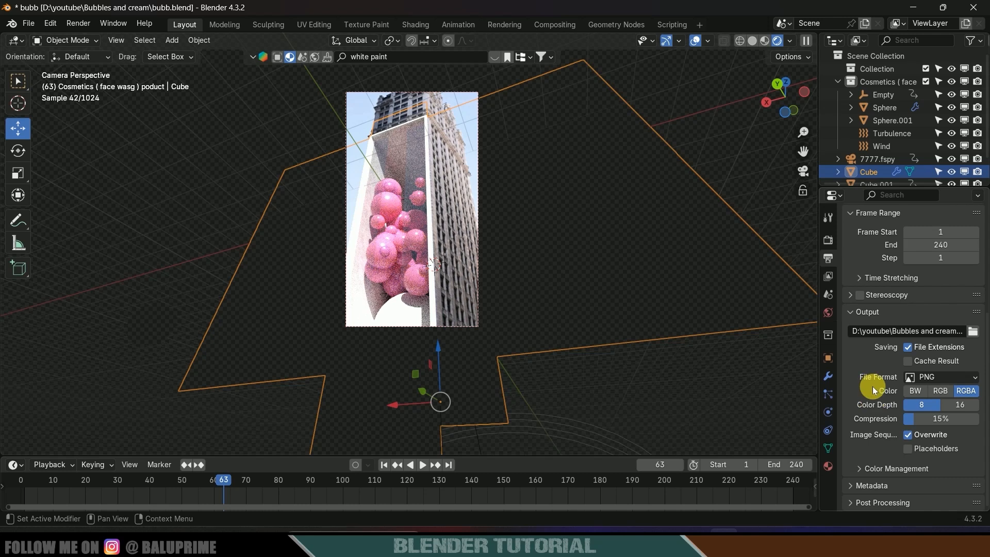
pyautogui.click(943, 380)
pyautogui.click(737, 439)
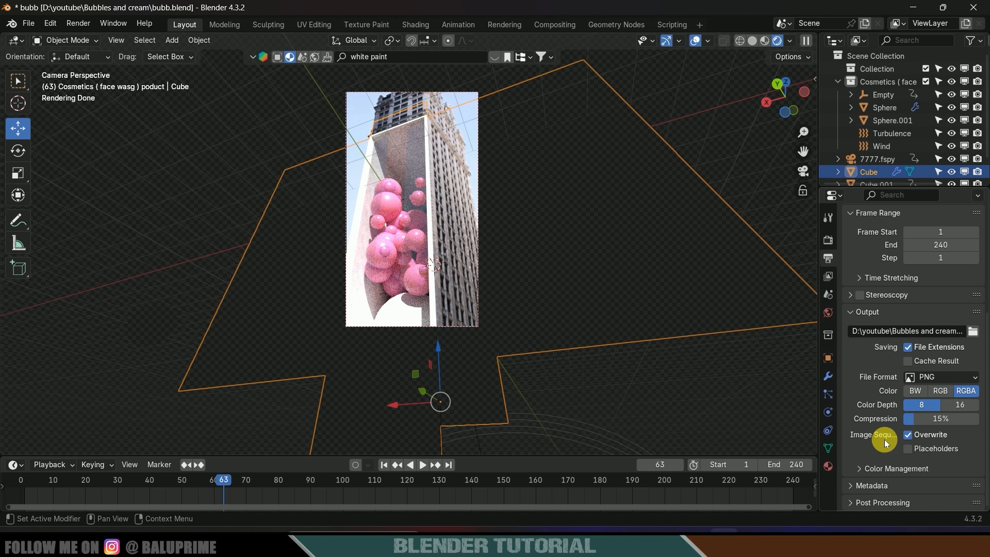
# Step: Try the High Contrast look in the color management settings and restore the look to None
pyautogui.click(828, 239)
pyautogui.scroll(-10, 884, 392)
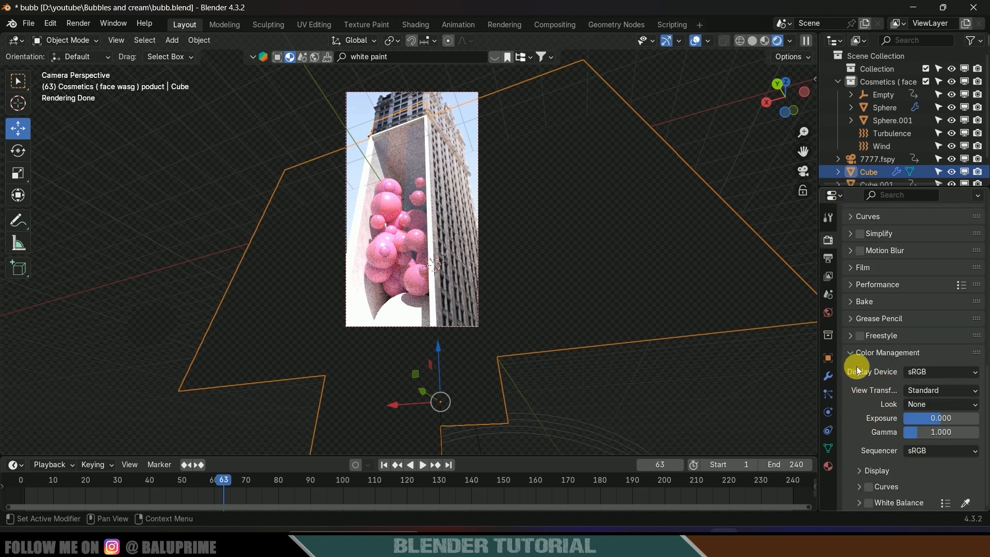
pyautogui.click(932, 405)
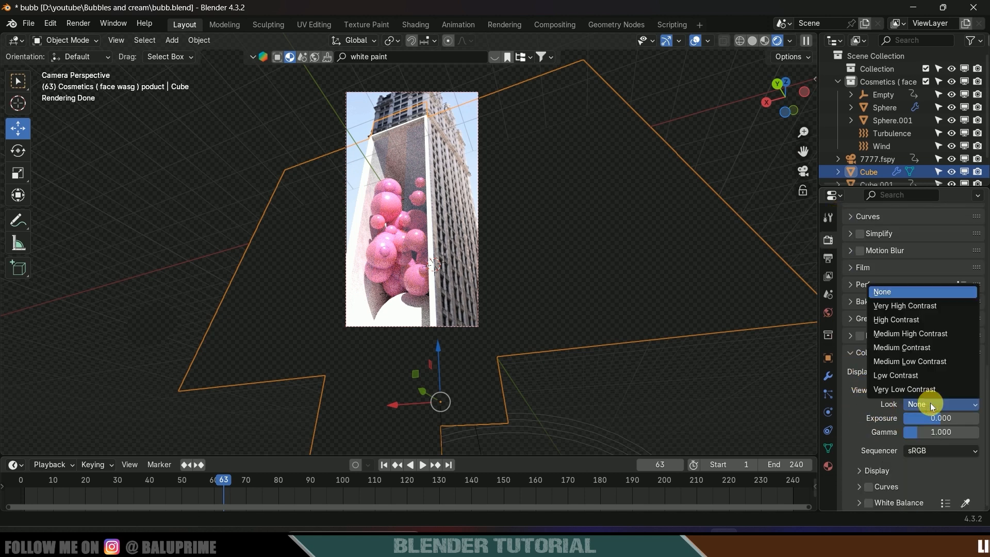
pyautogui.click(898, 321)
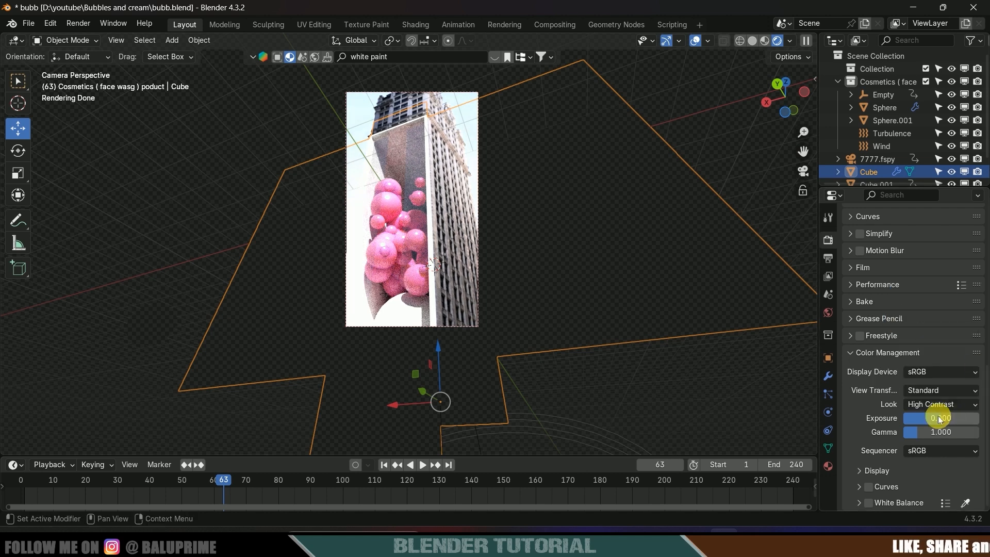
pyautogui.click(923, 406)
pyautogui.click(885, 292)
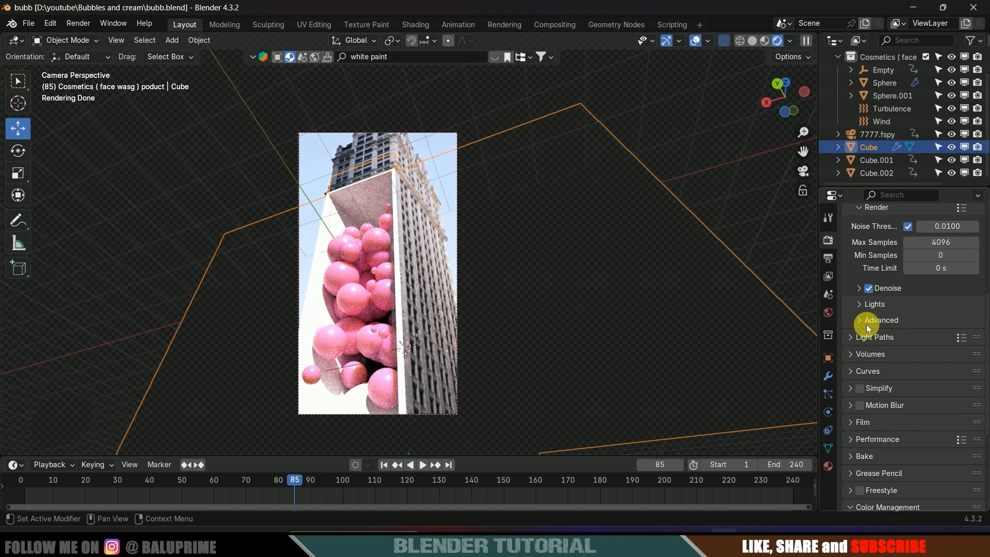
# Step: Set the final render's maximum samples to 16 and confirm its noise threshold in the Cycles sampling settings
pyautogui.scroll(8, 868, 329)
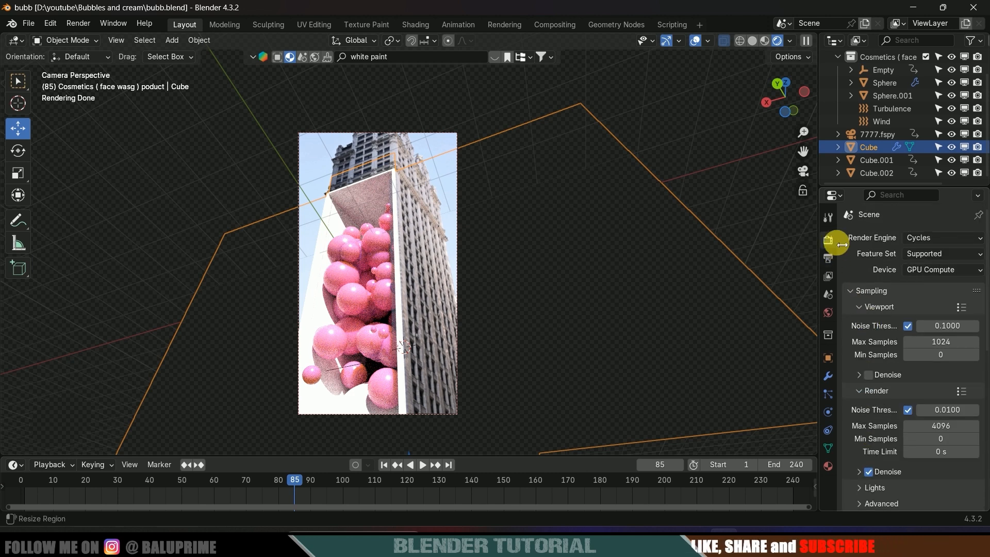
pyautogui.scroll(-4, 856, 257)
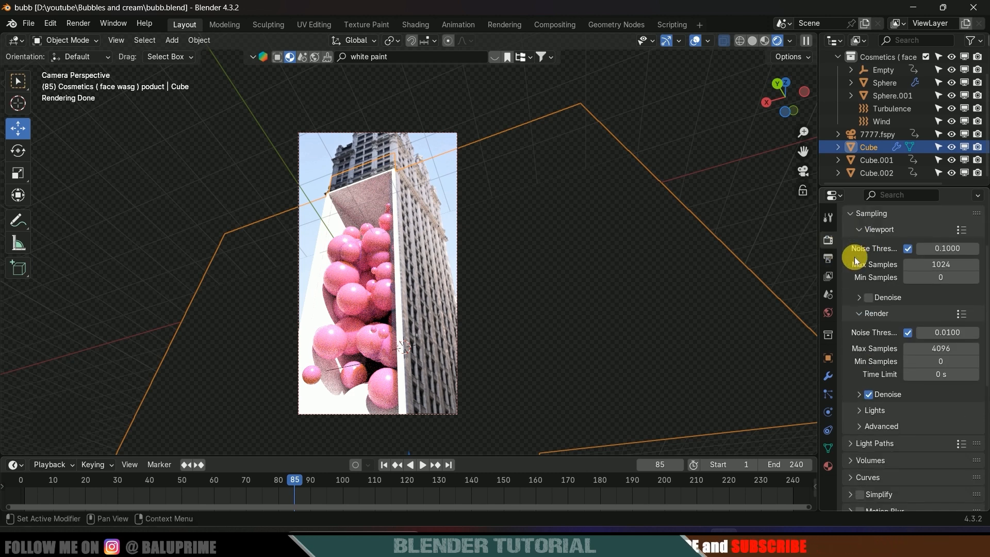
pyautogui.scroll(-3, 884, 307)
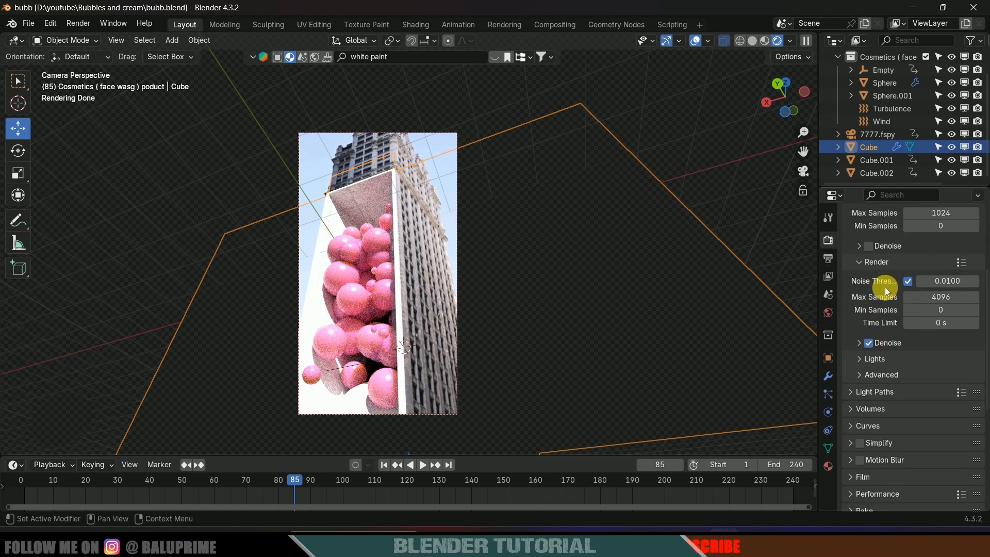
pyautogui.click(951, 302)
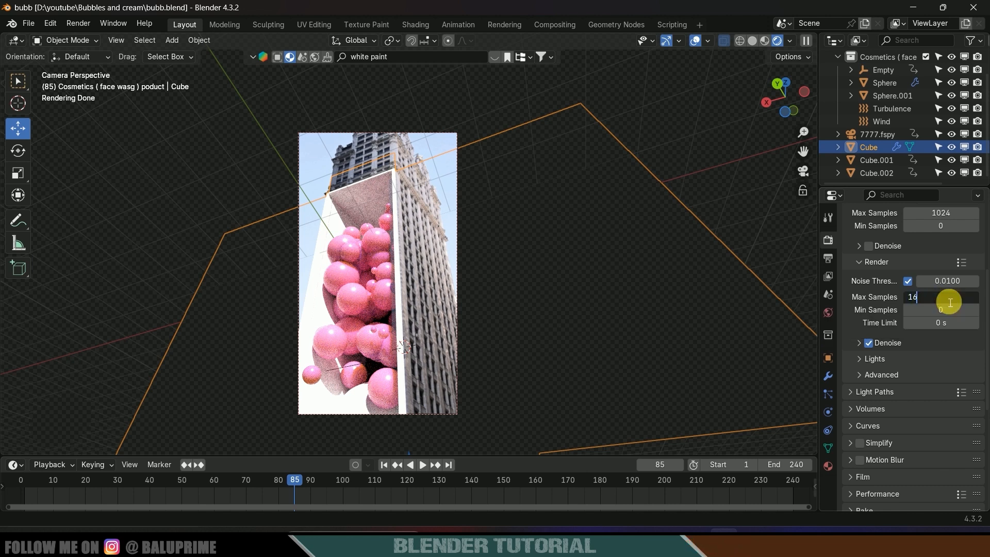
pyautogui.press('Return')
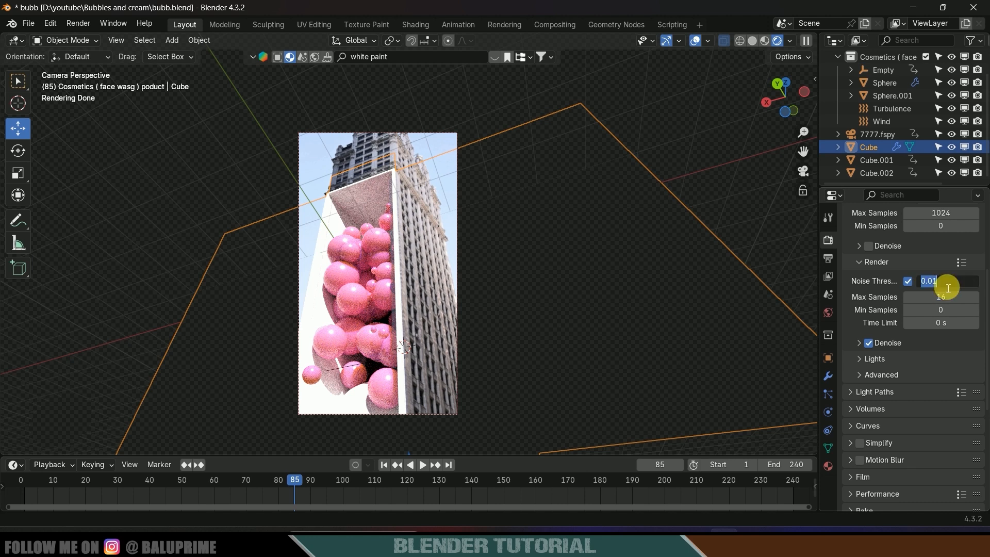
pyautogui.press('Return')
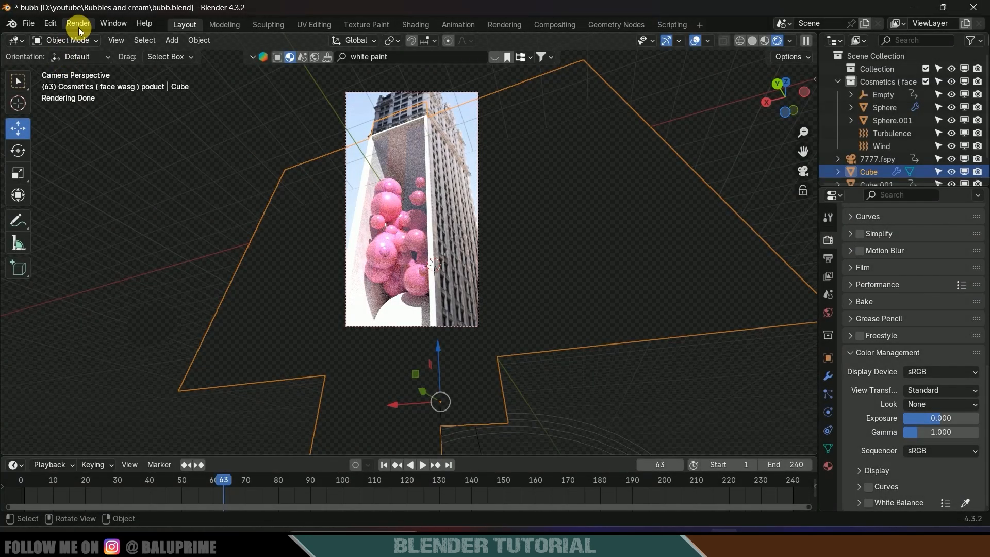
# Step: Open the commands for rendering the animation
pyautogui.click(79, 30)
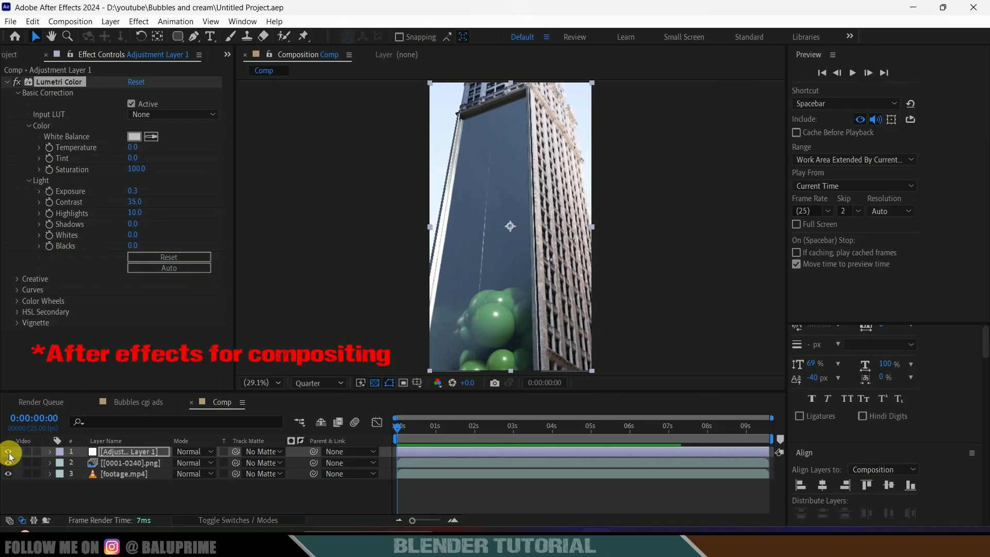
# Step: In After Effects, compare the composite with Adjustment Layer 1 and footage.mp4 hidden and shown, moving the playhead to 0:00:01:11
pyautogui.click(8, 452)
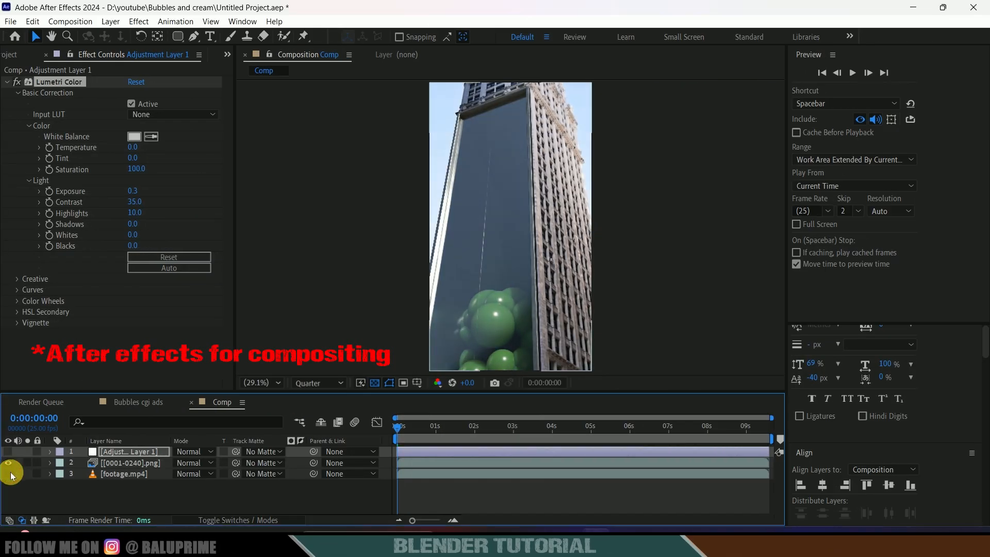
pyautogui.click(8, 474)
pyautogui.moveTo(398, 431); pyautogui.dragTo(452, 432)
pyautogui.click(107, 475)
pyautogui.click(9, 473)
pyautogui.click(10, 452)
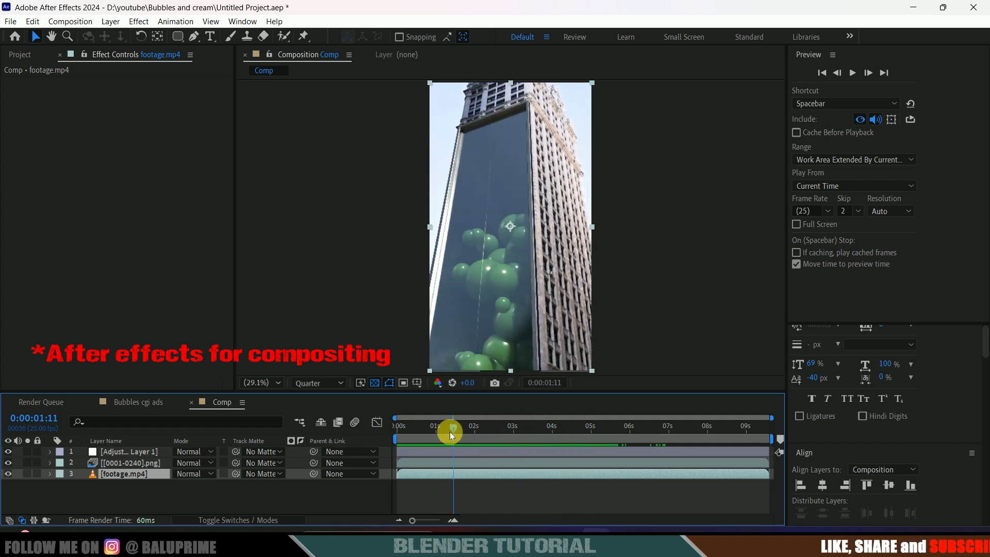